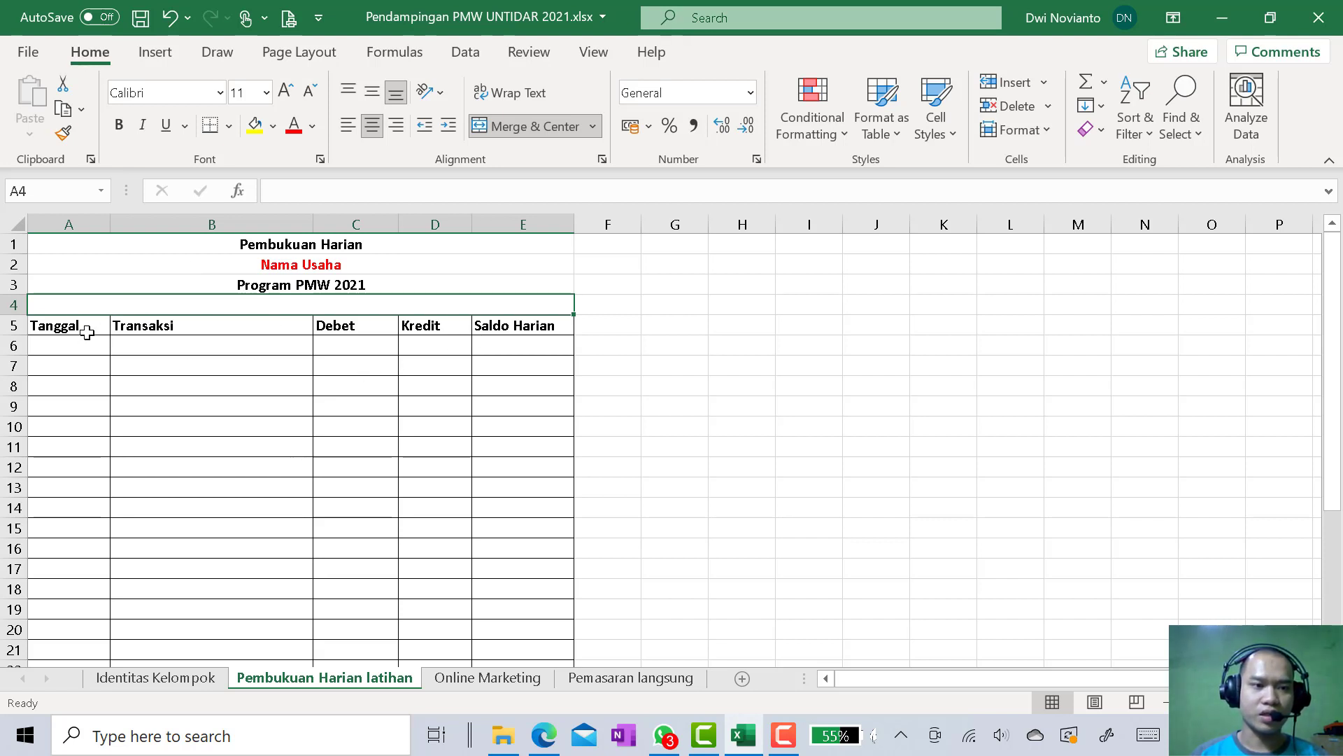
drag(86, 329, 504, 610)
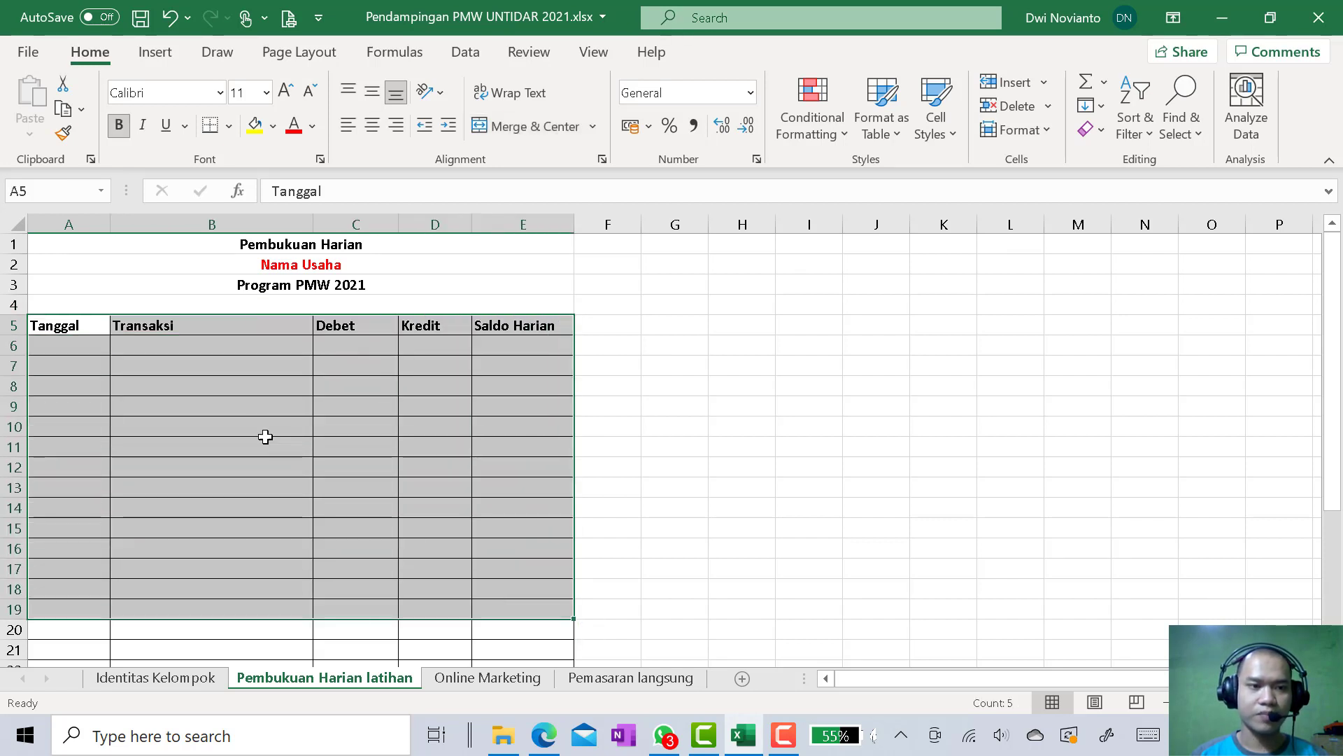
click(248, 421)
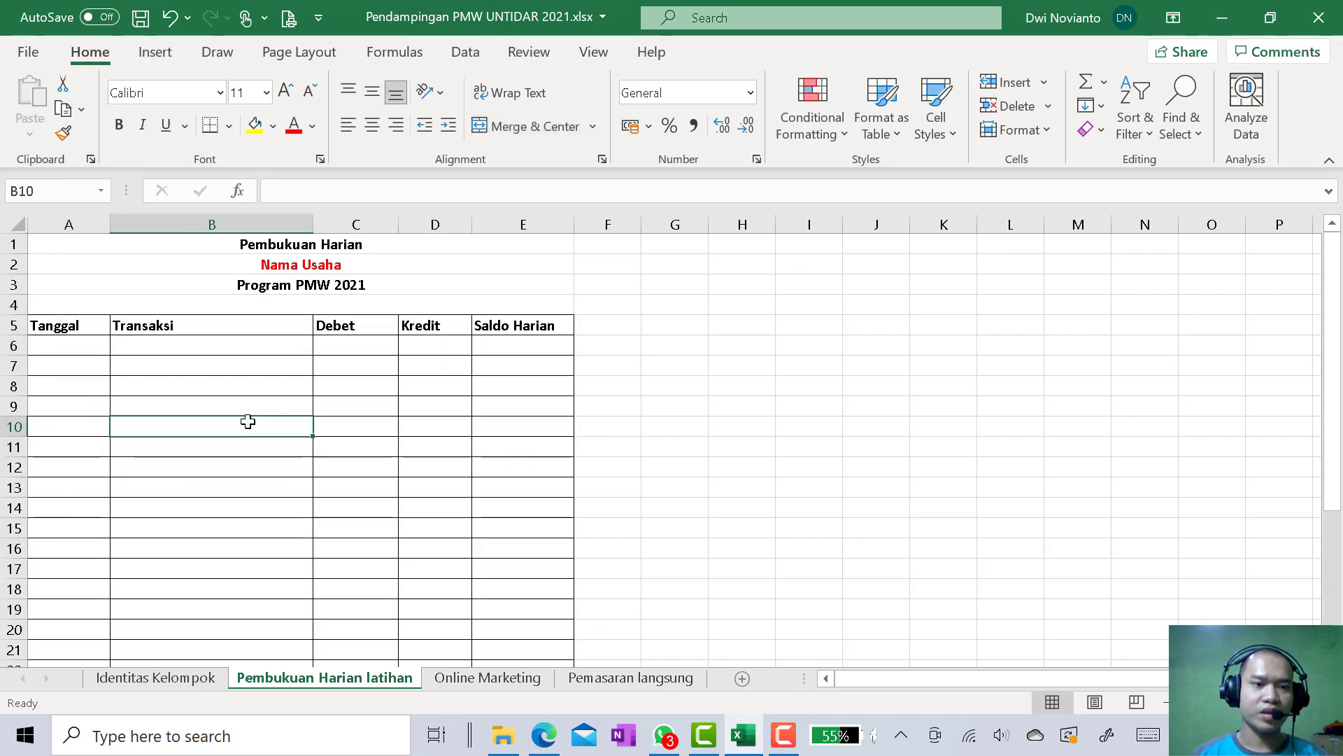
click(92, 326)
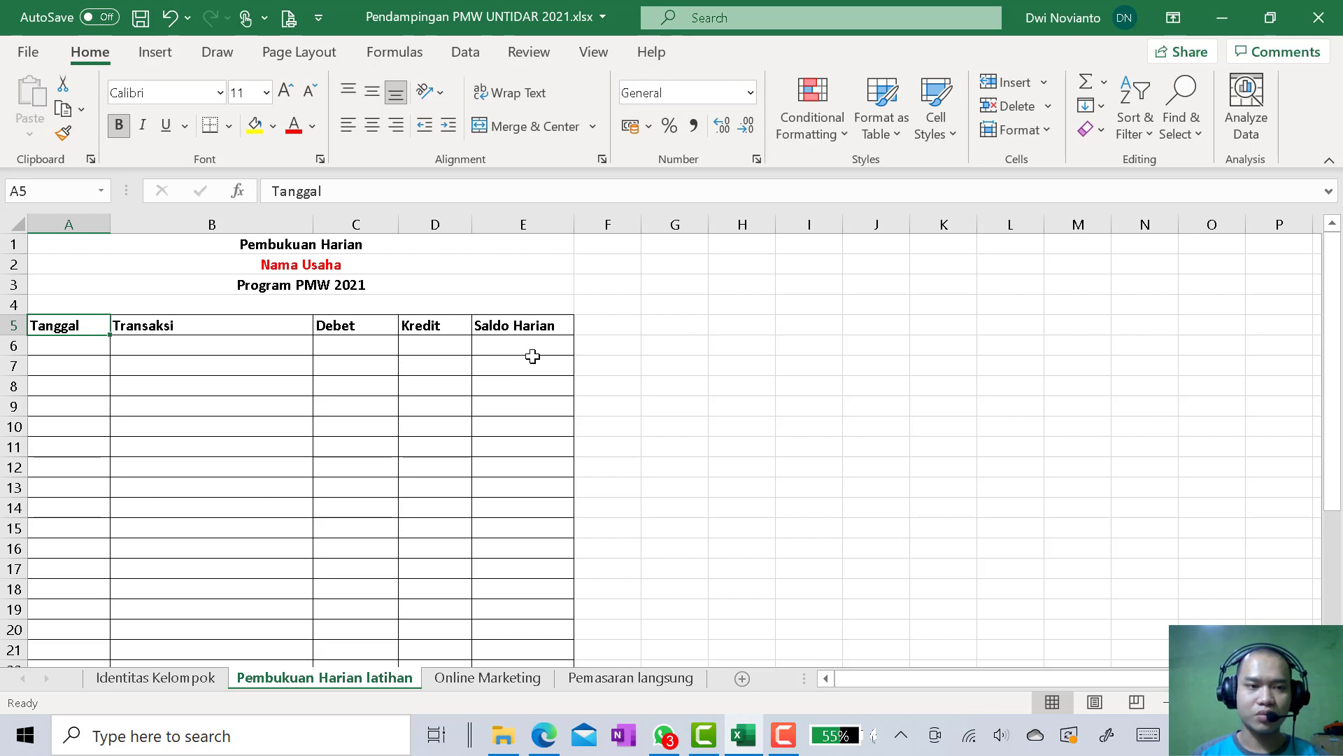
Enter the date 13/06/2021 in the first empty row of the Tanggal column, cell A6
click(85, 345)
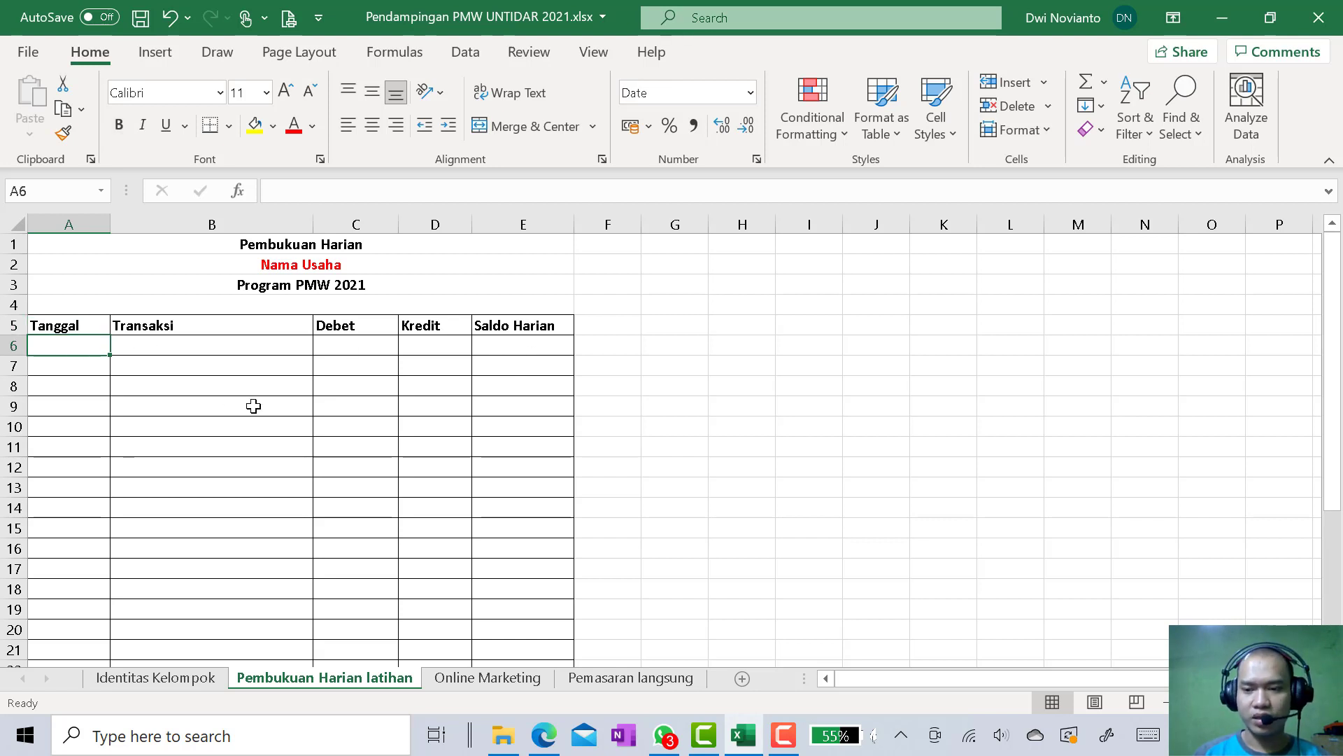
text(13/06/)
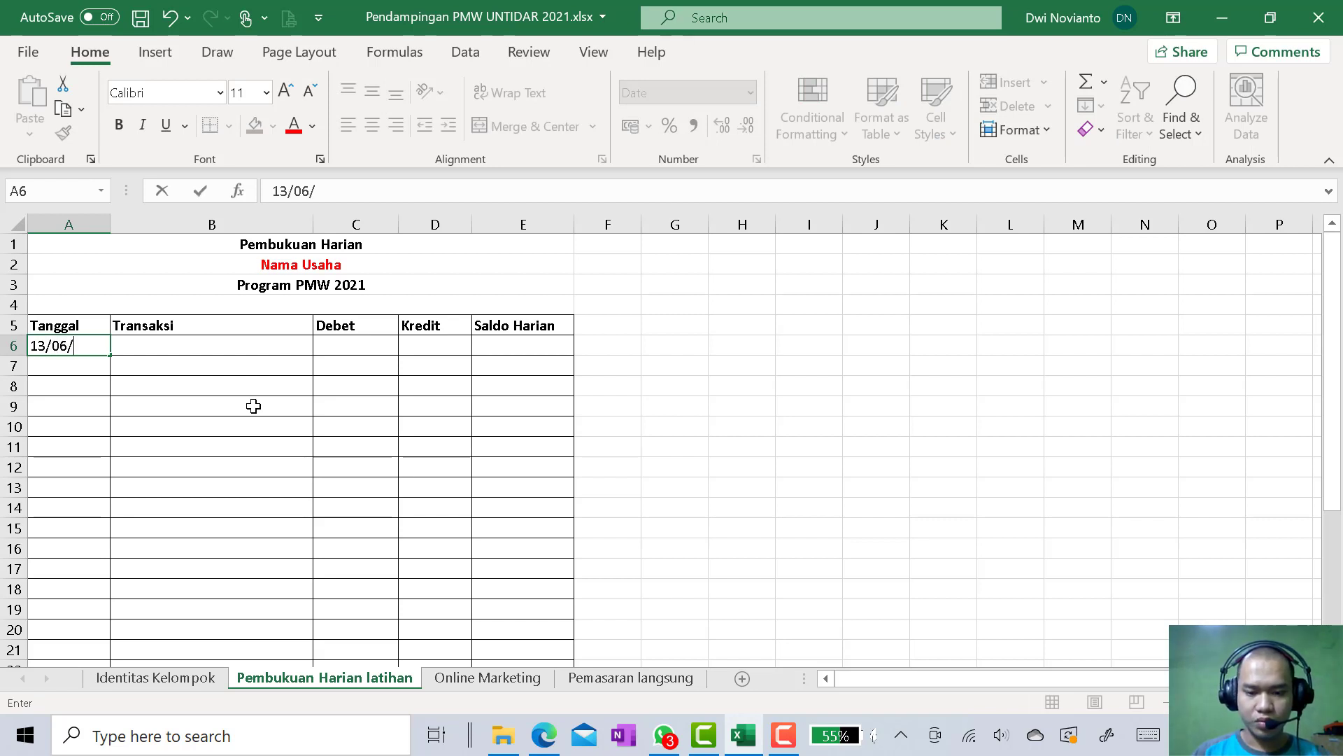
text(2021)
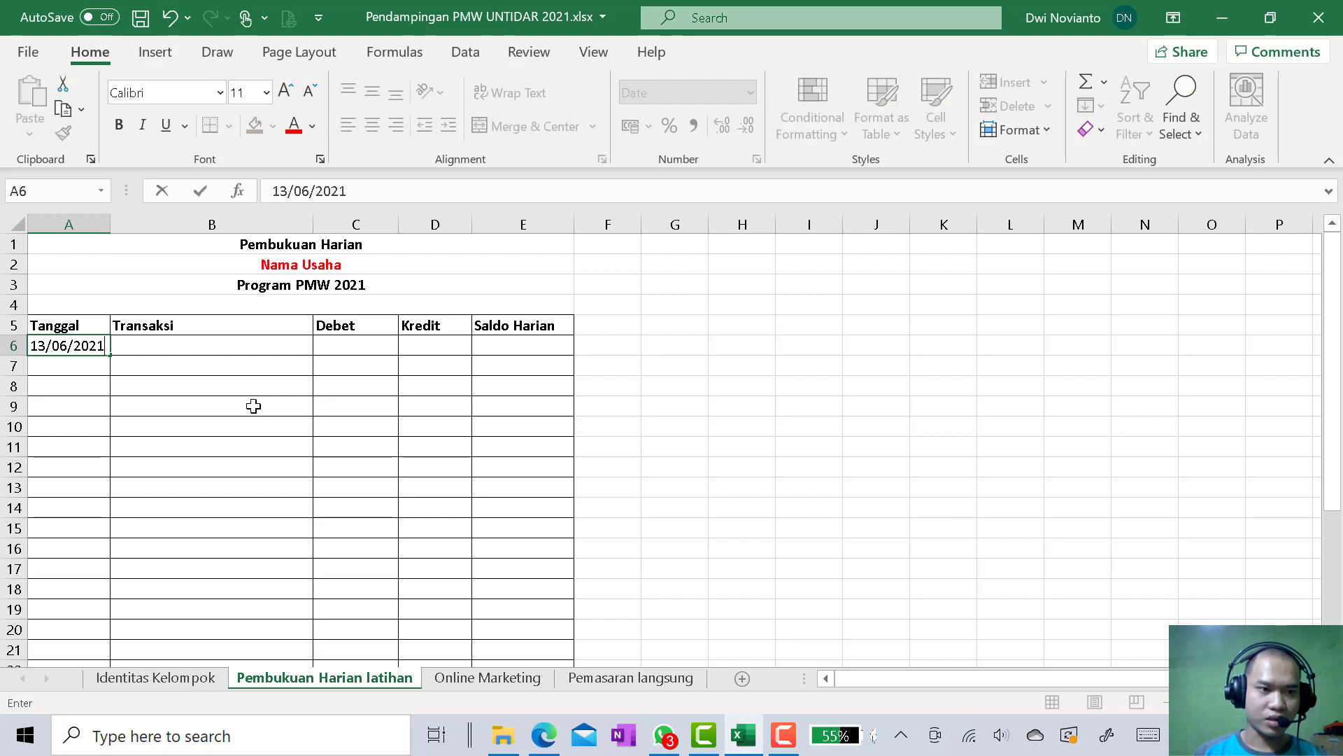
key(Return)
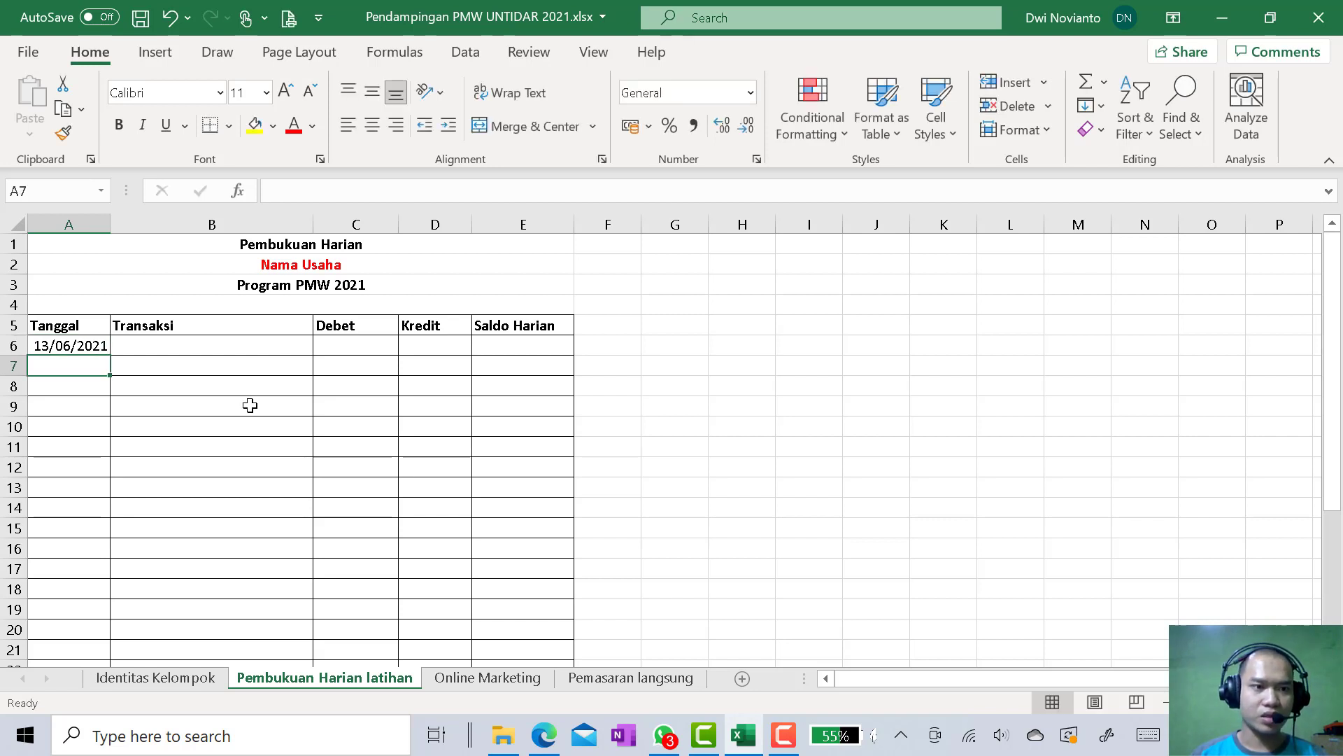
click(91, 345)
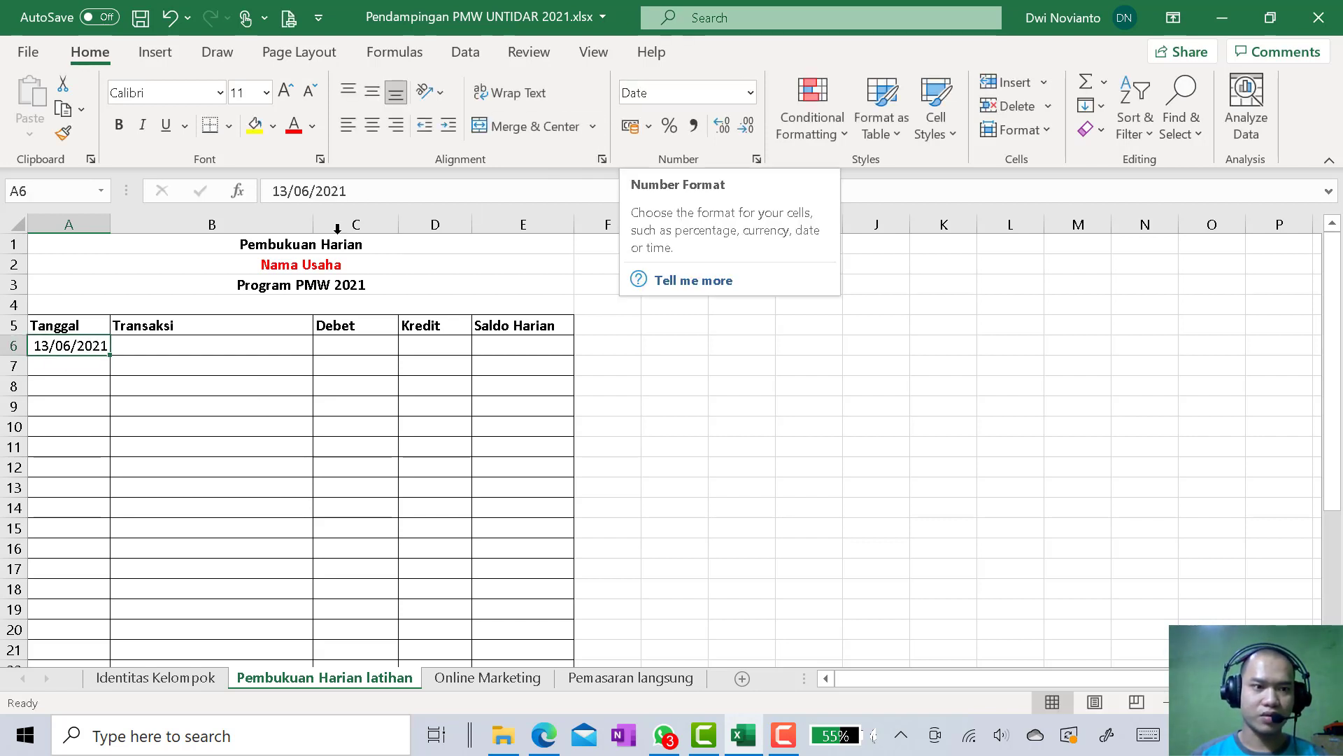
click(94, 368)
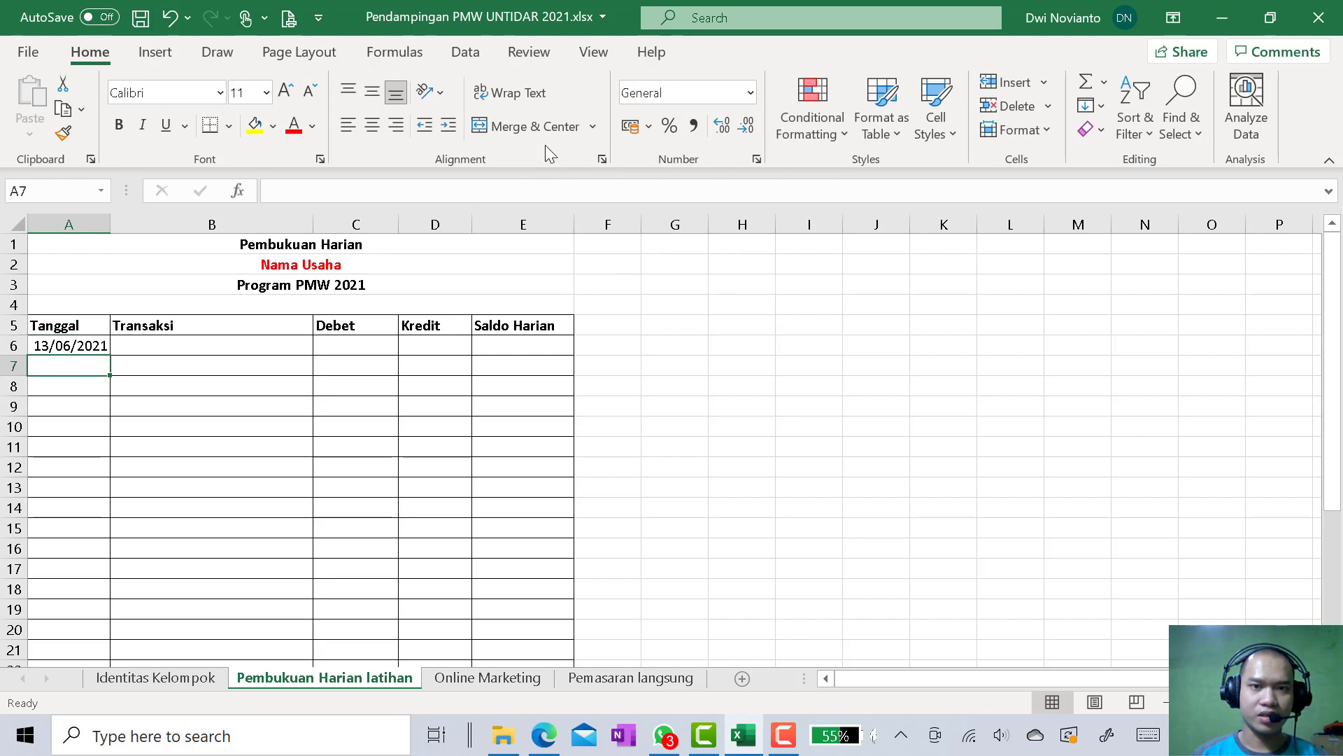
Enter the transaction description "membeli multiplex 5mm" in cell B6
click(228, 347)
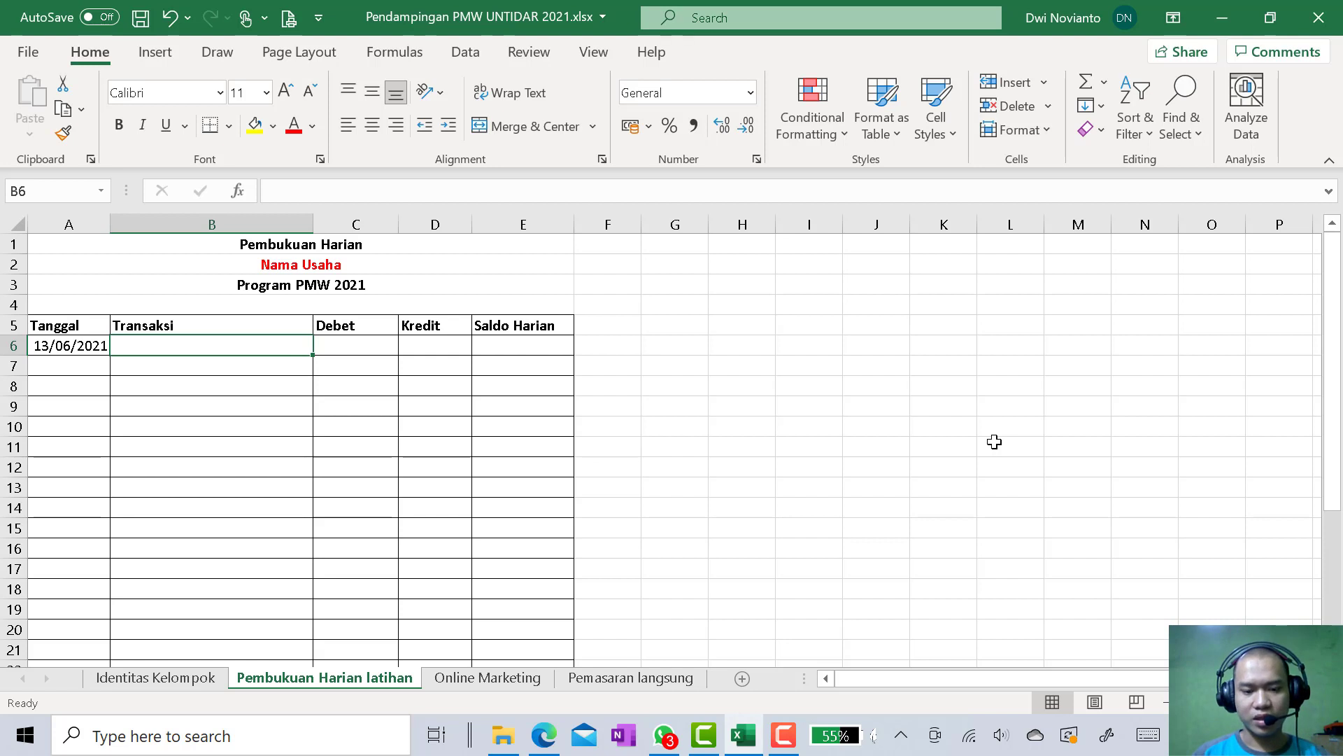
text(multip)
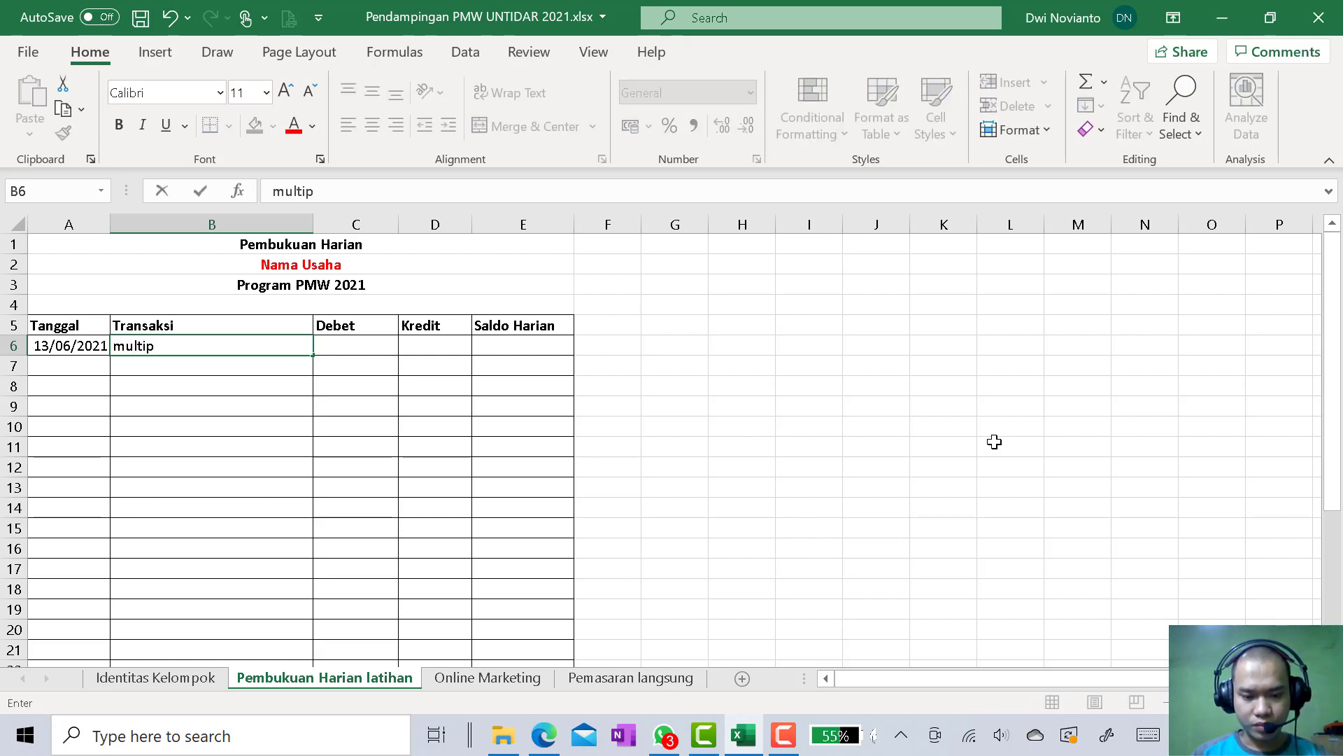
text(lex)
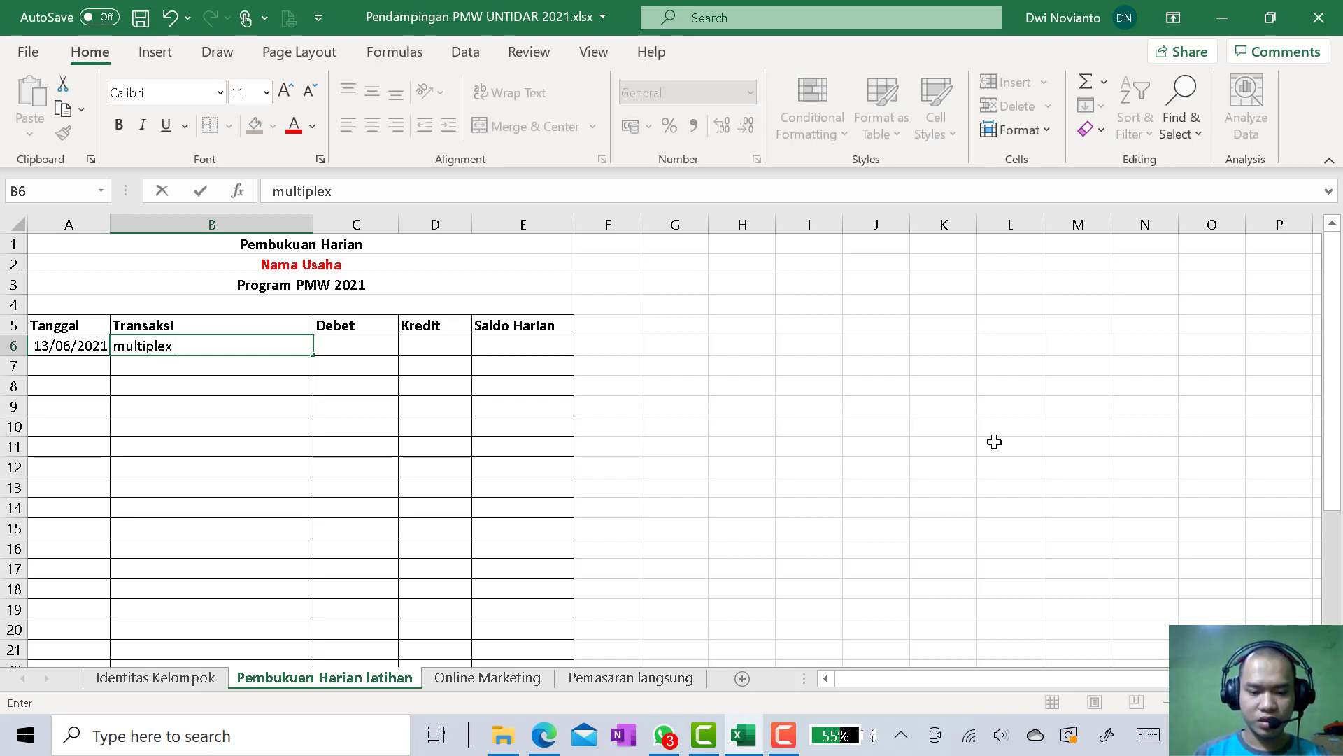
text( 5mm)
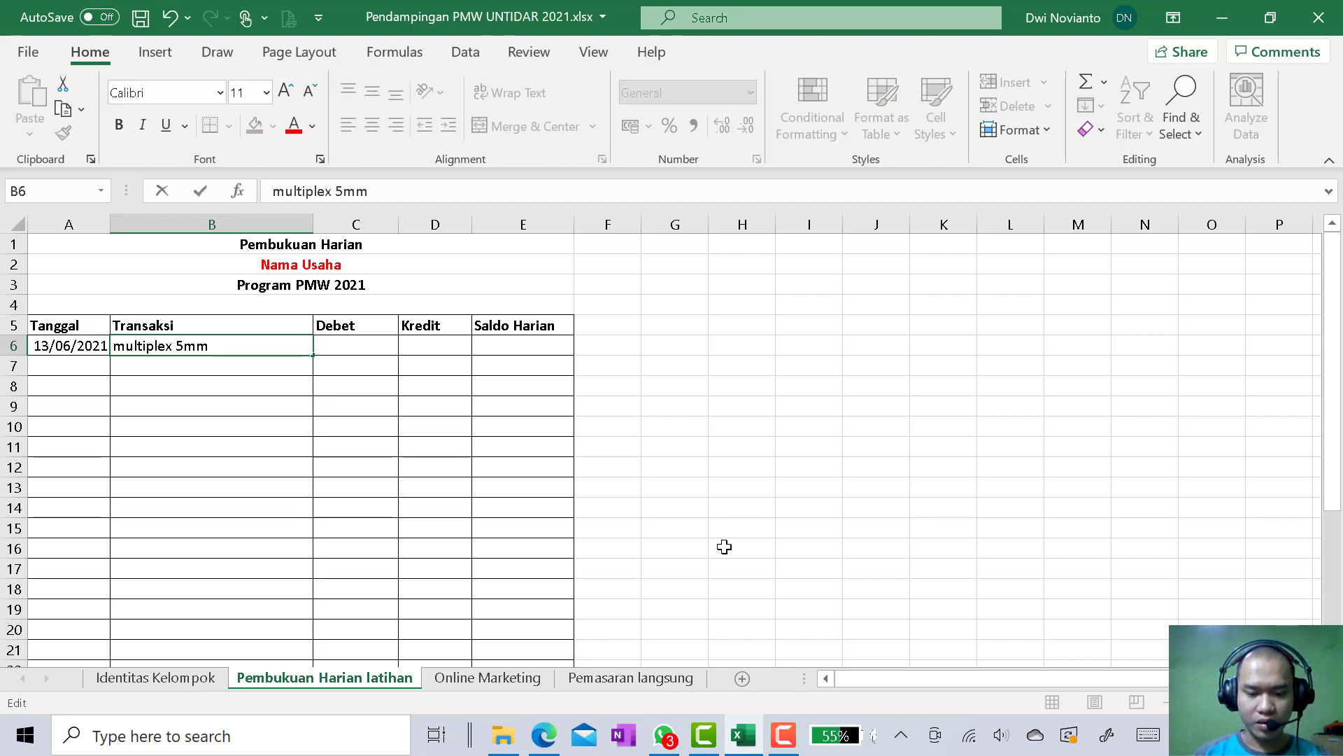
text(membeli)
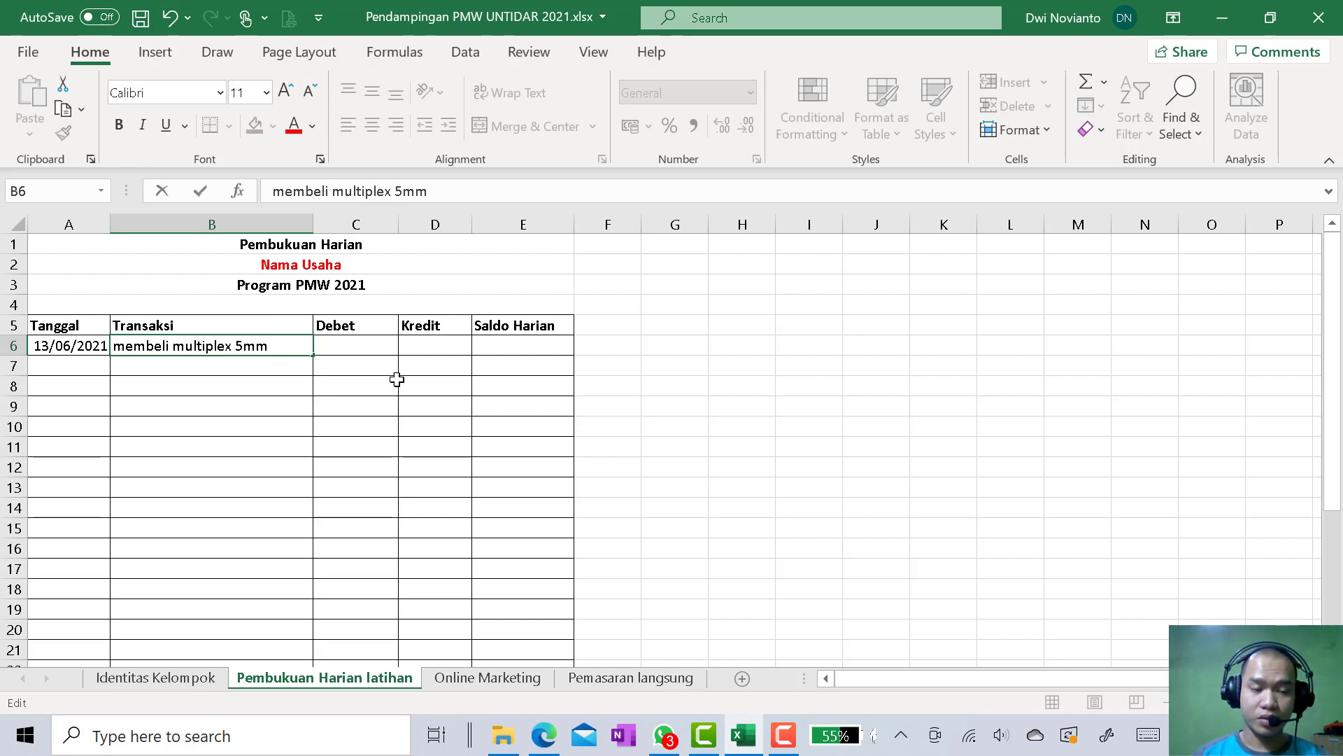
Enter 120000 as the Kredit amount for the multiplex purchase in cell D6
click(429, 348)
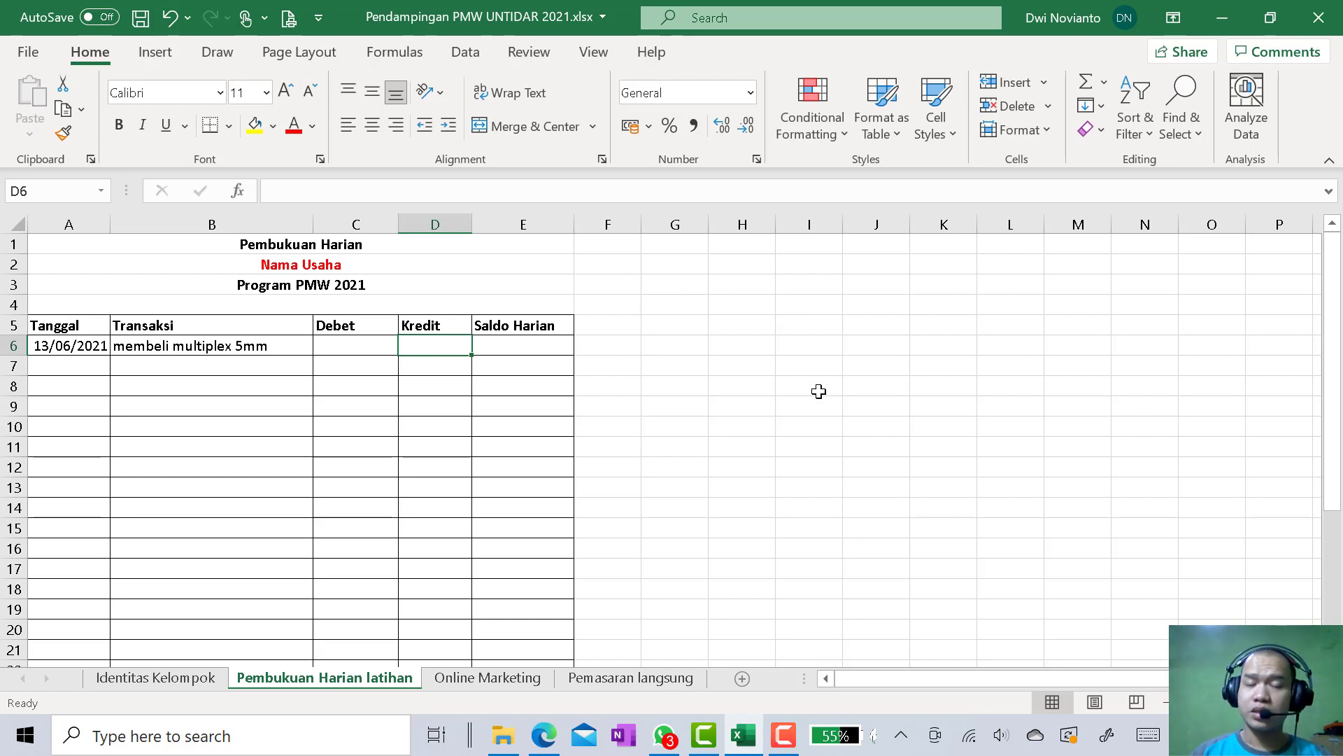
text(1)
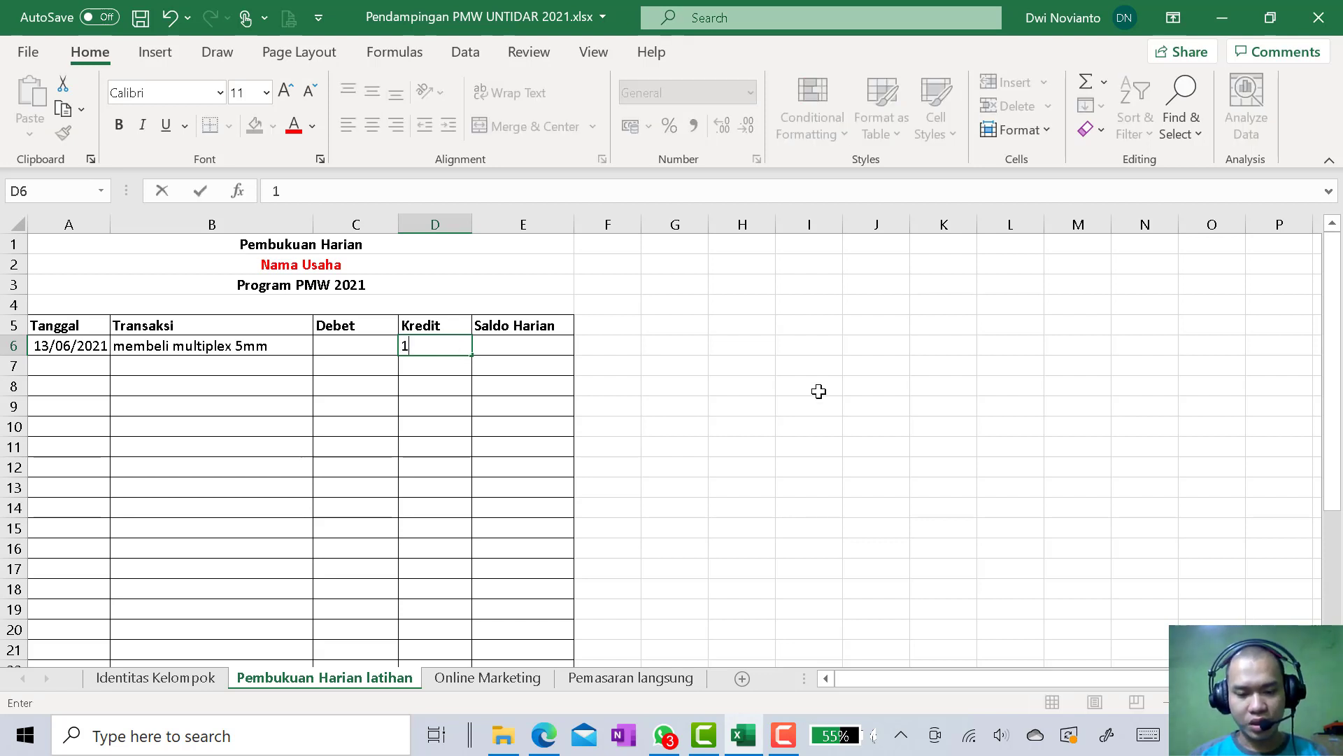
text(20000)
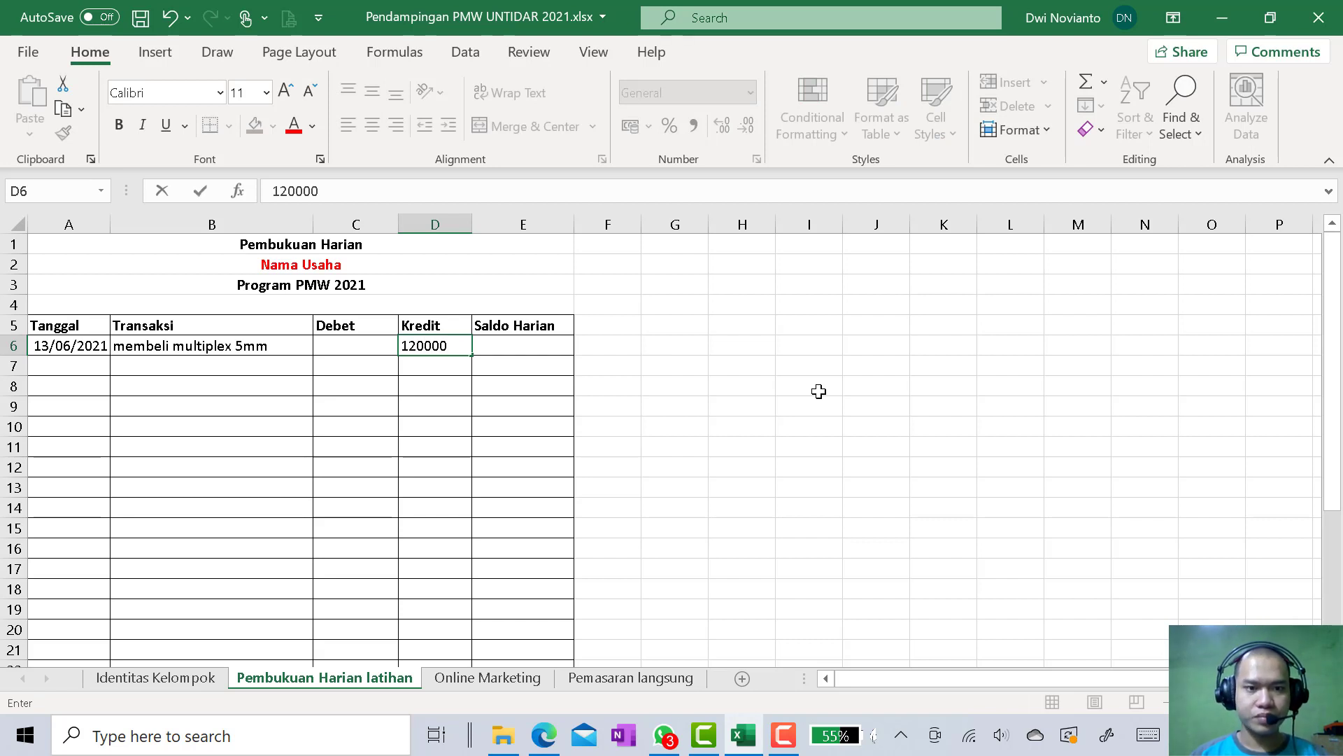
click(819, 391)
click(429, 345)
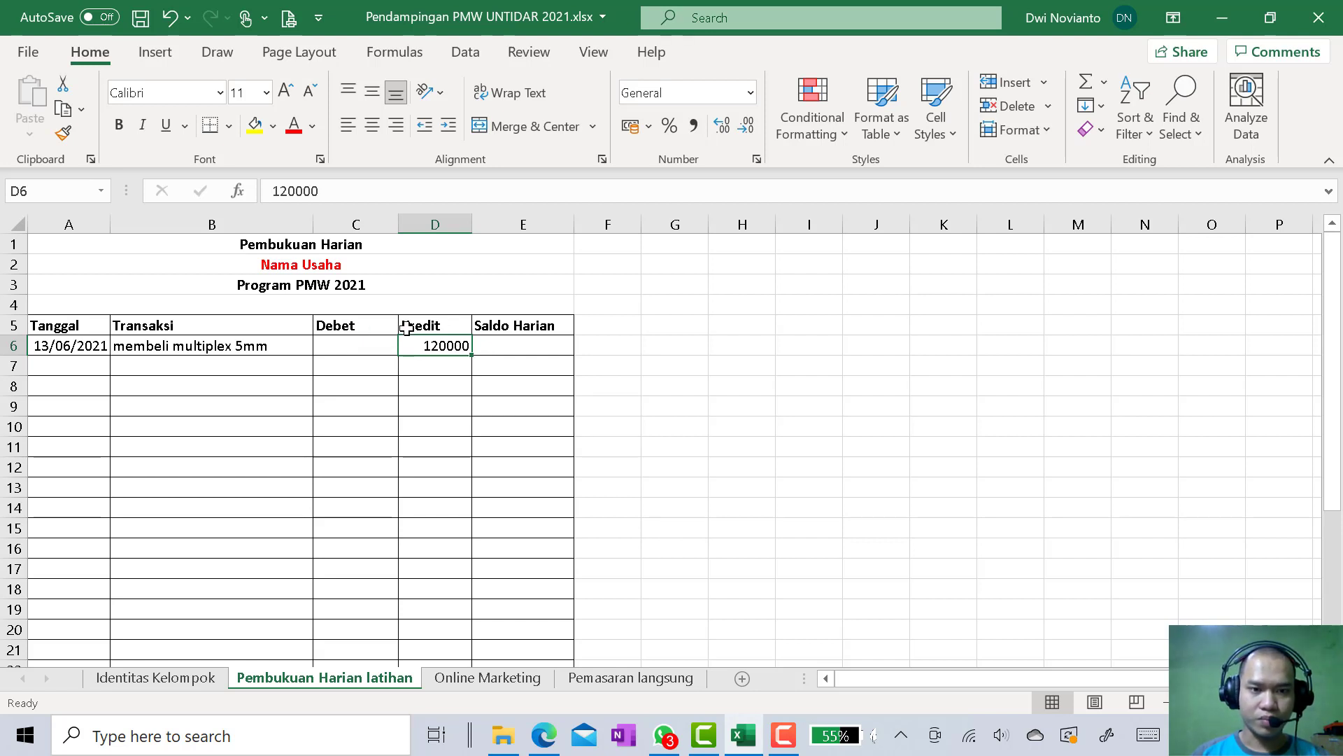
Format the Debet, Kredit and Saldo Harian cells C6 through E27 as Currency
click(375, 347)
scroll(536, 440, down, 4)
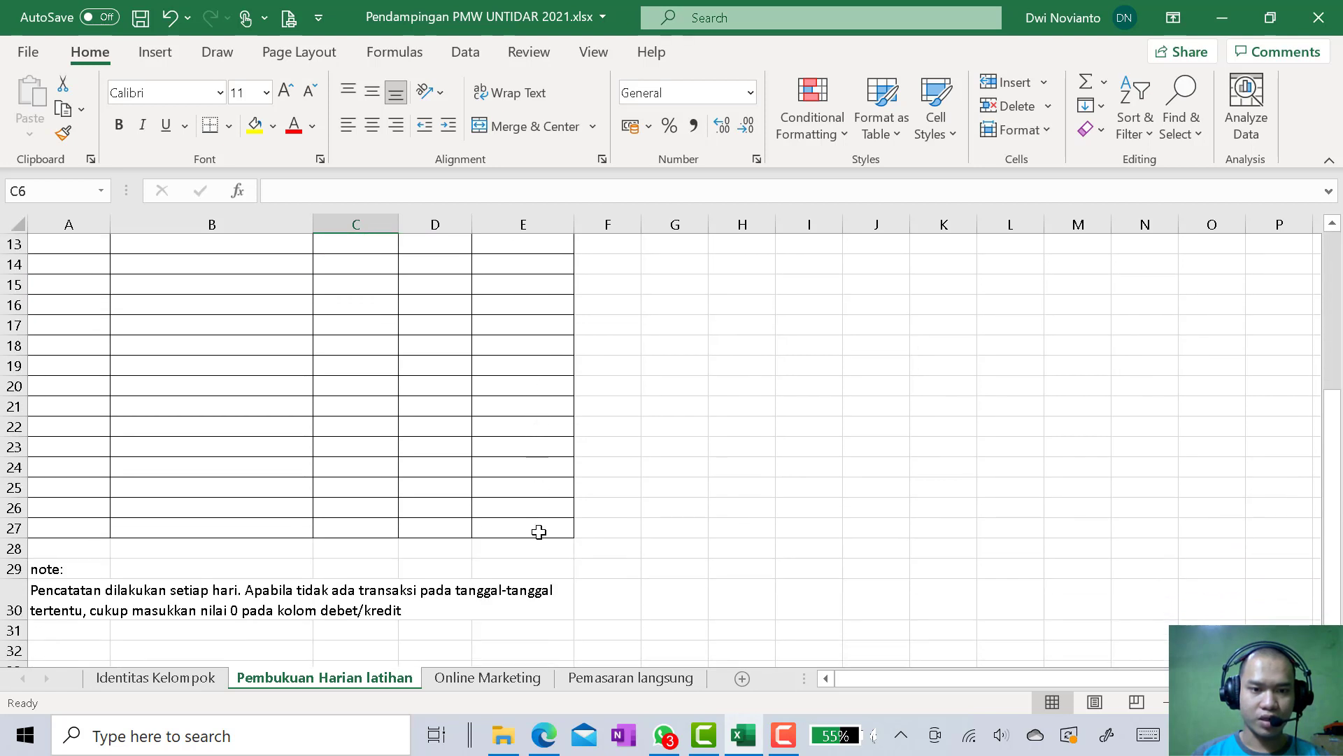
shift+click(538, 532)
scroll(620, 270, up, 4)
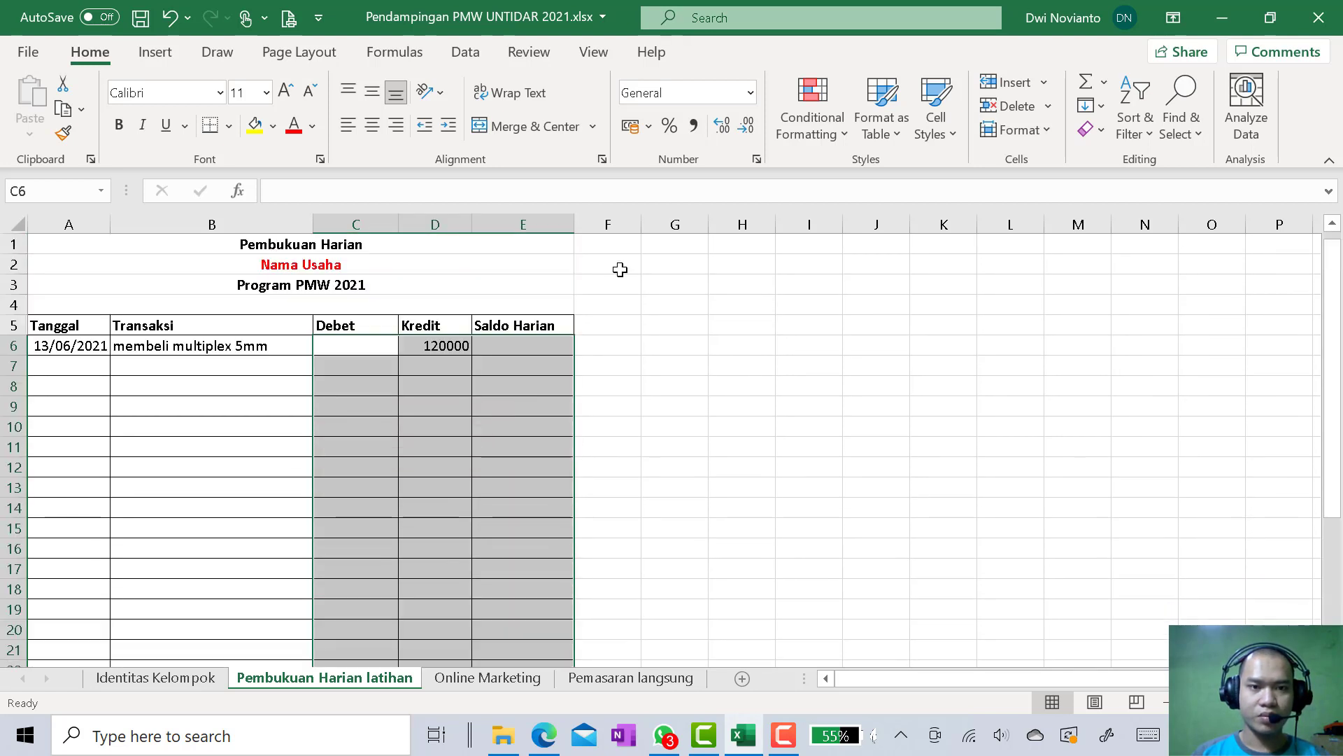
click(702, 94)
click(750, 92)
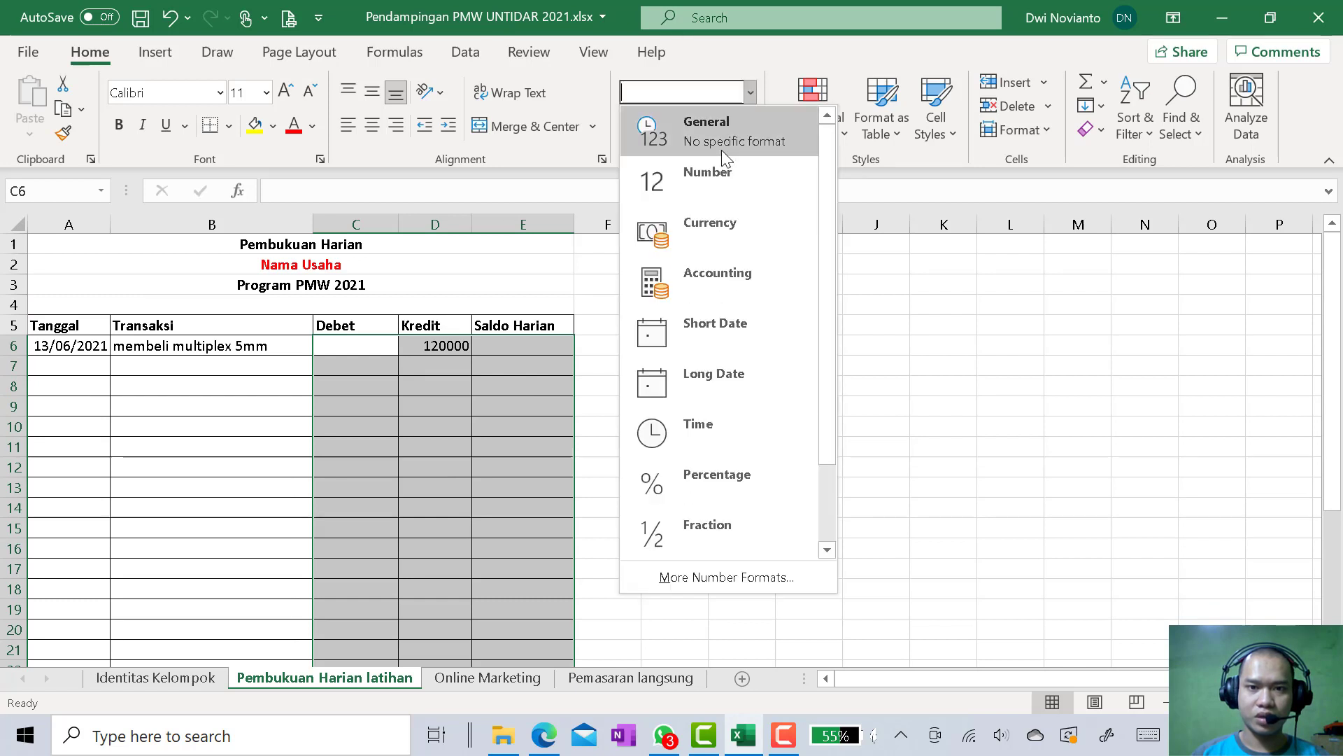
click(716, 225)
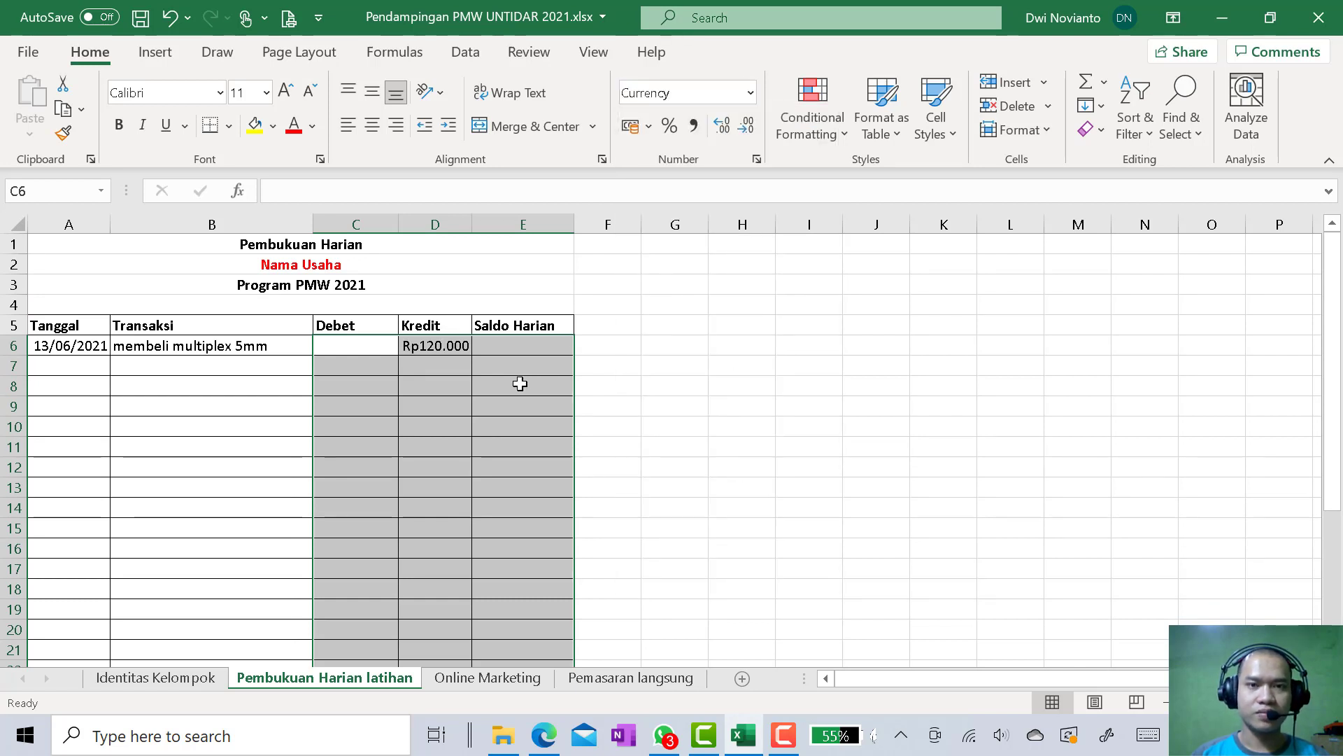
click(361, 349)
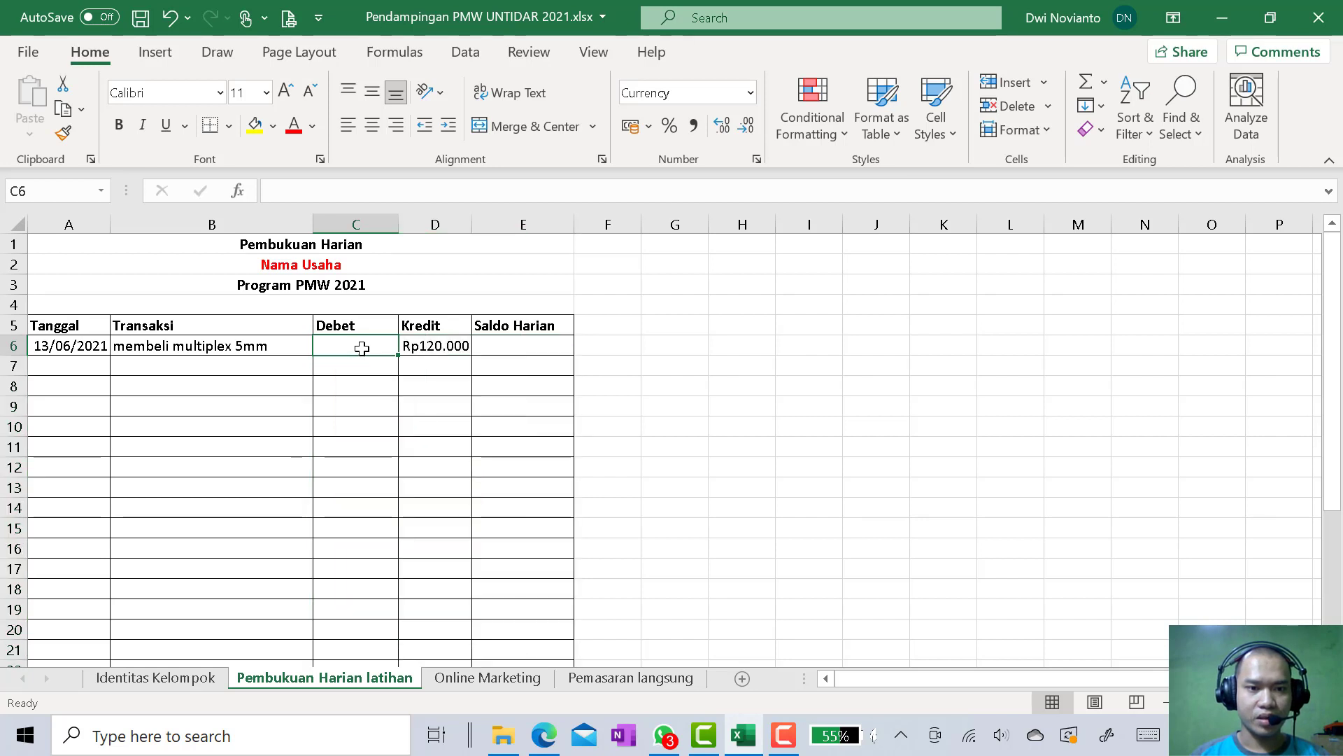
Calculate the Saldo Harian in E6 as debit minus credit with the formula =C6-D6
click(517, 350)
text(=)
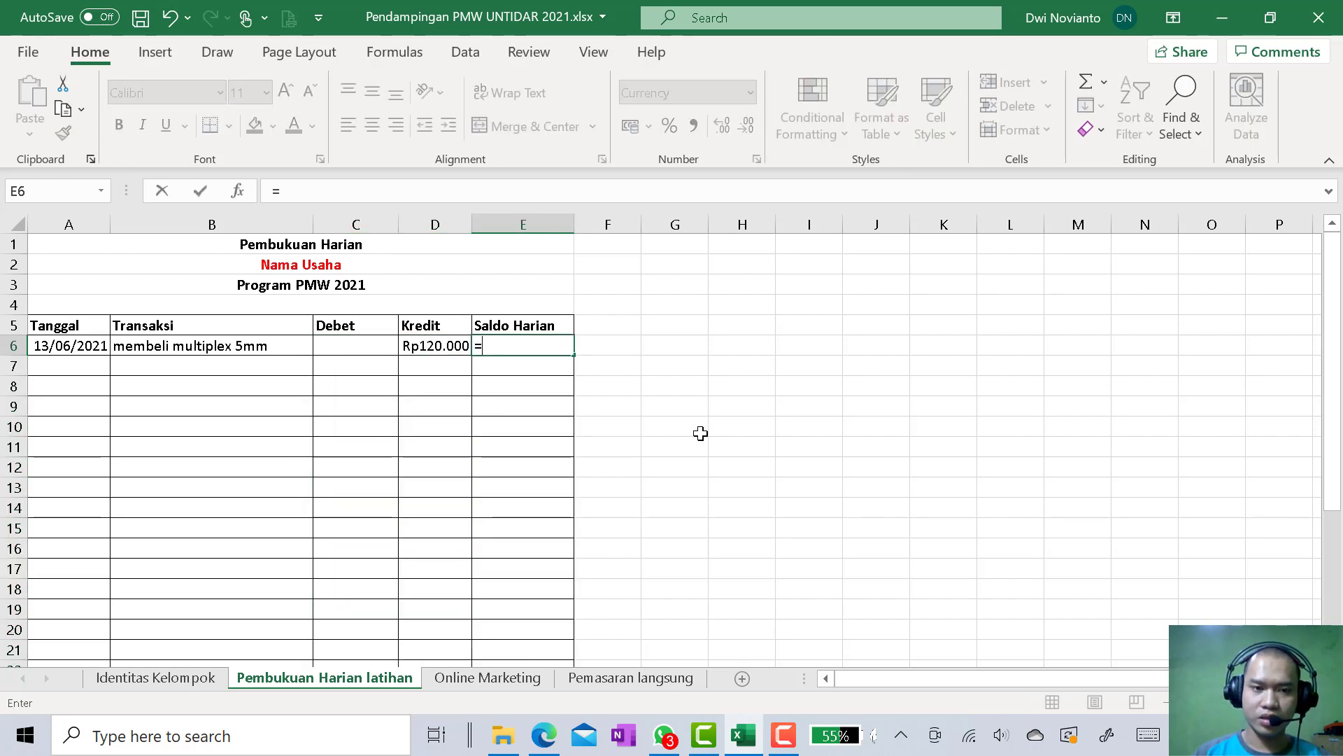
click(357, 344)
text(-)
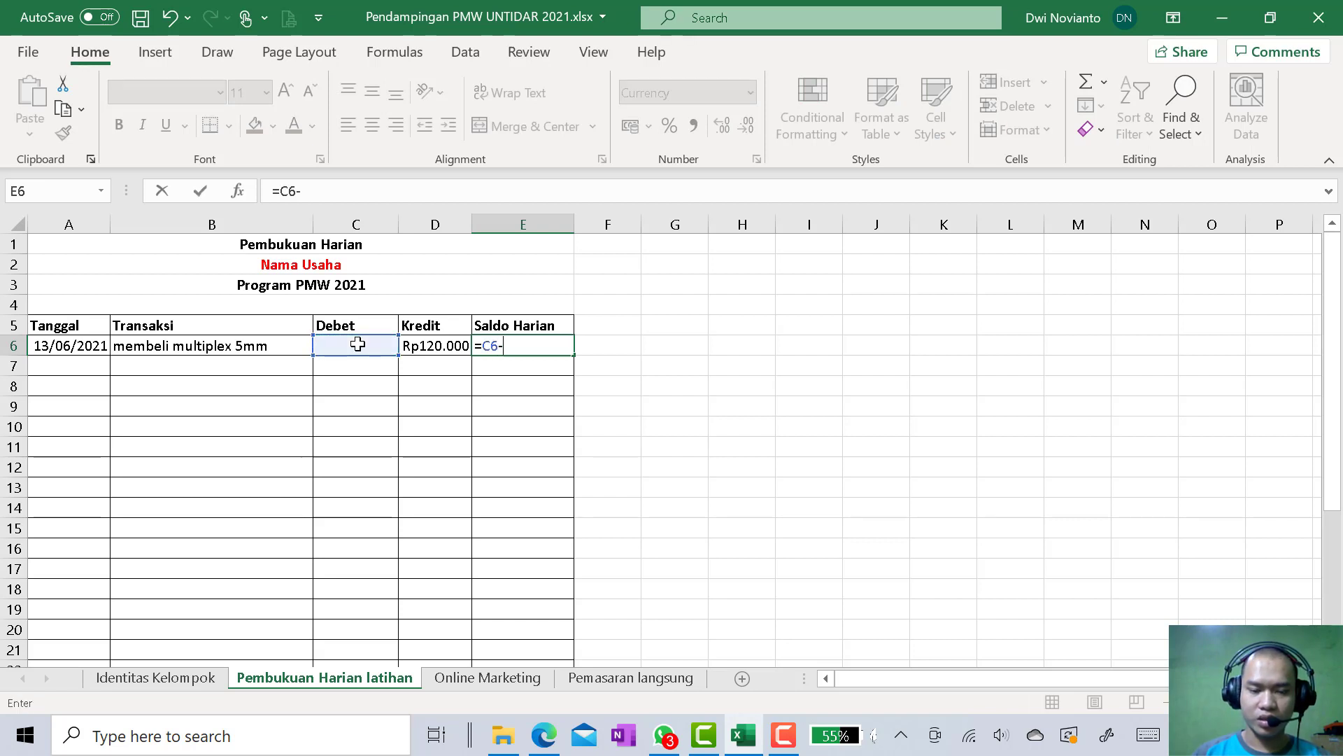
click(426, 347)
key(Return)
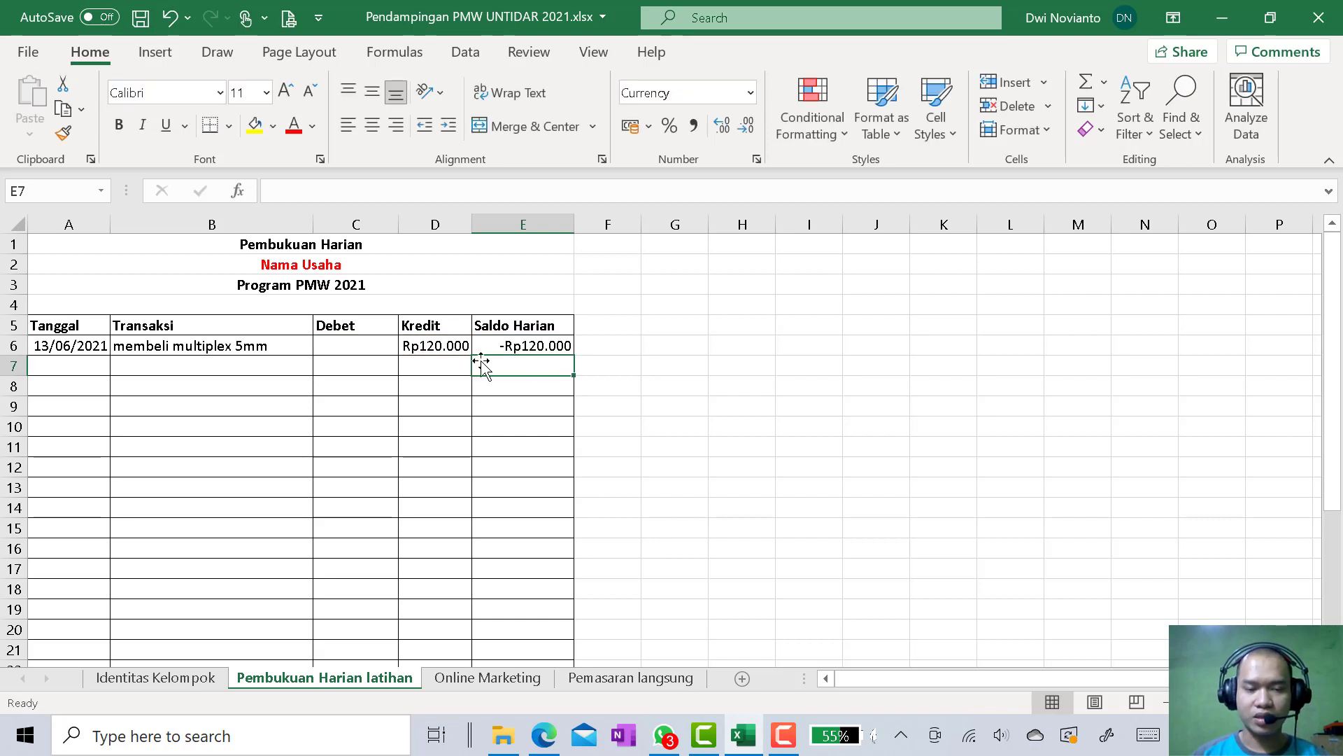
click(545, 346)
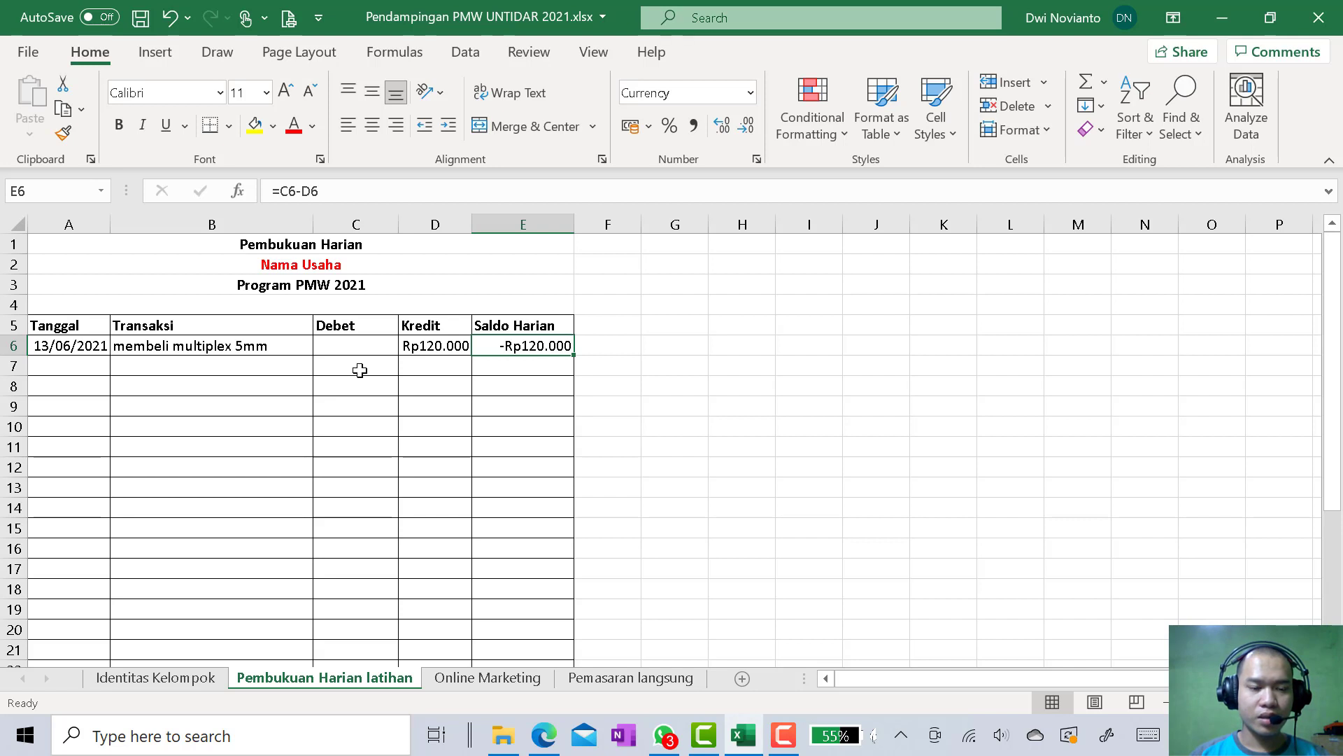
Record a second transaction in row 7 as "membeli gerinda tangan" with a Kredit amount of 360000
click(179, 369)
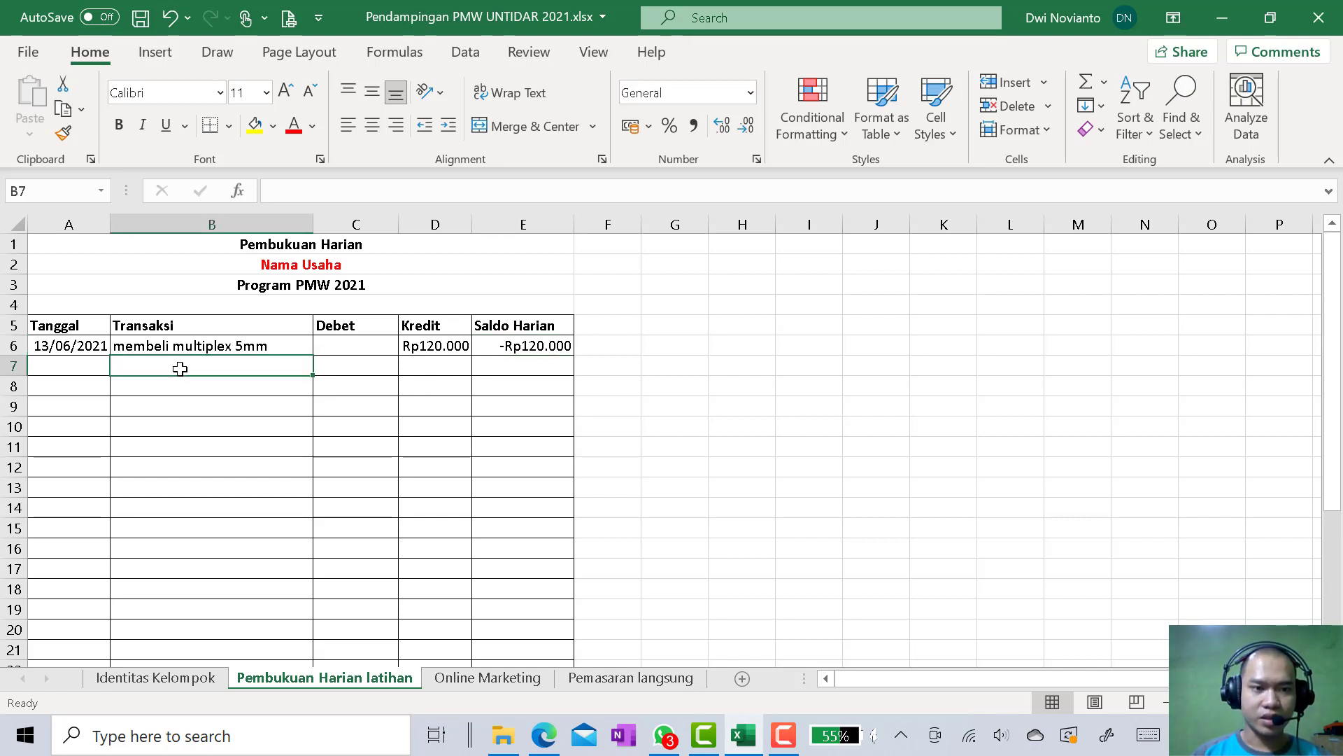
text(membeli gerinda tangan)
click(416, 371)
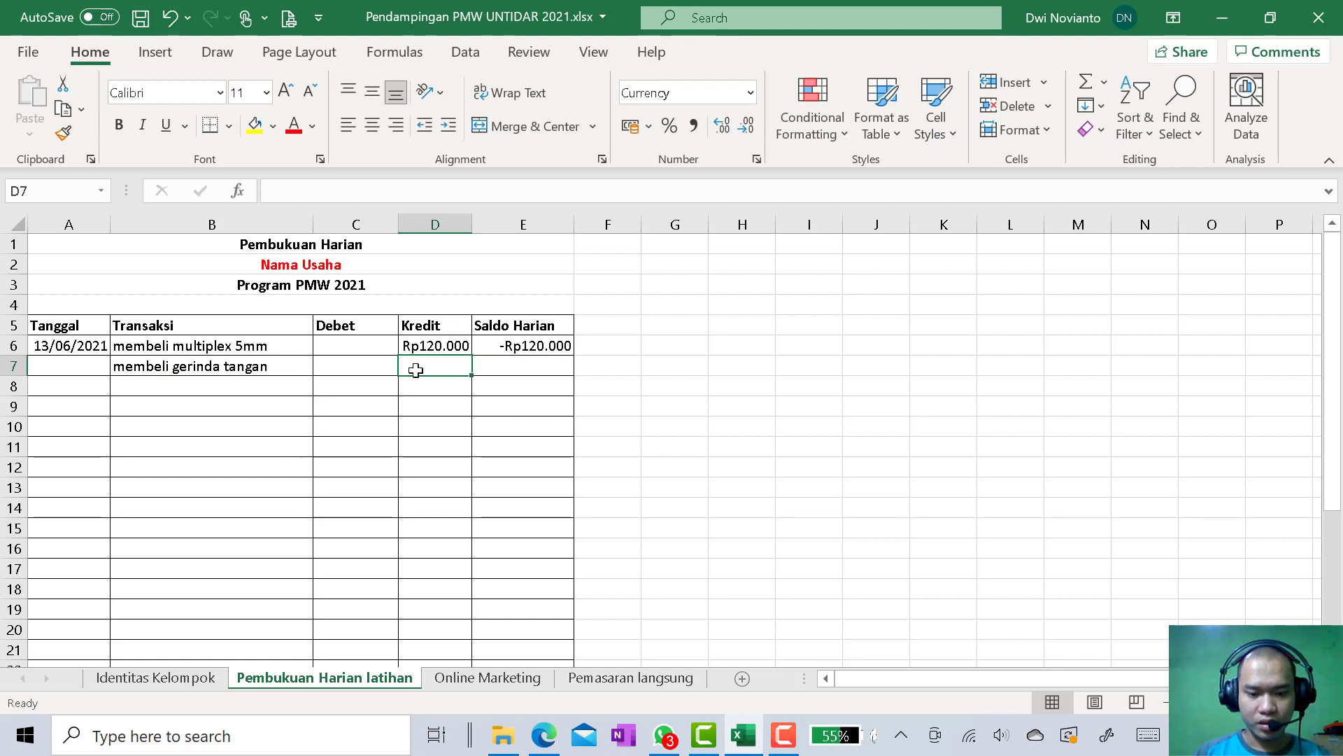
text(36)
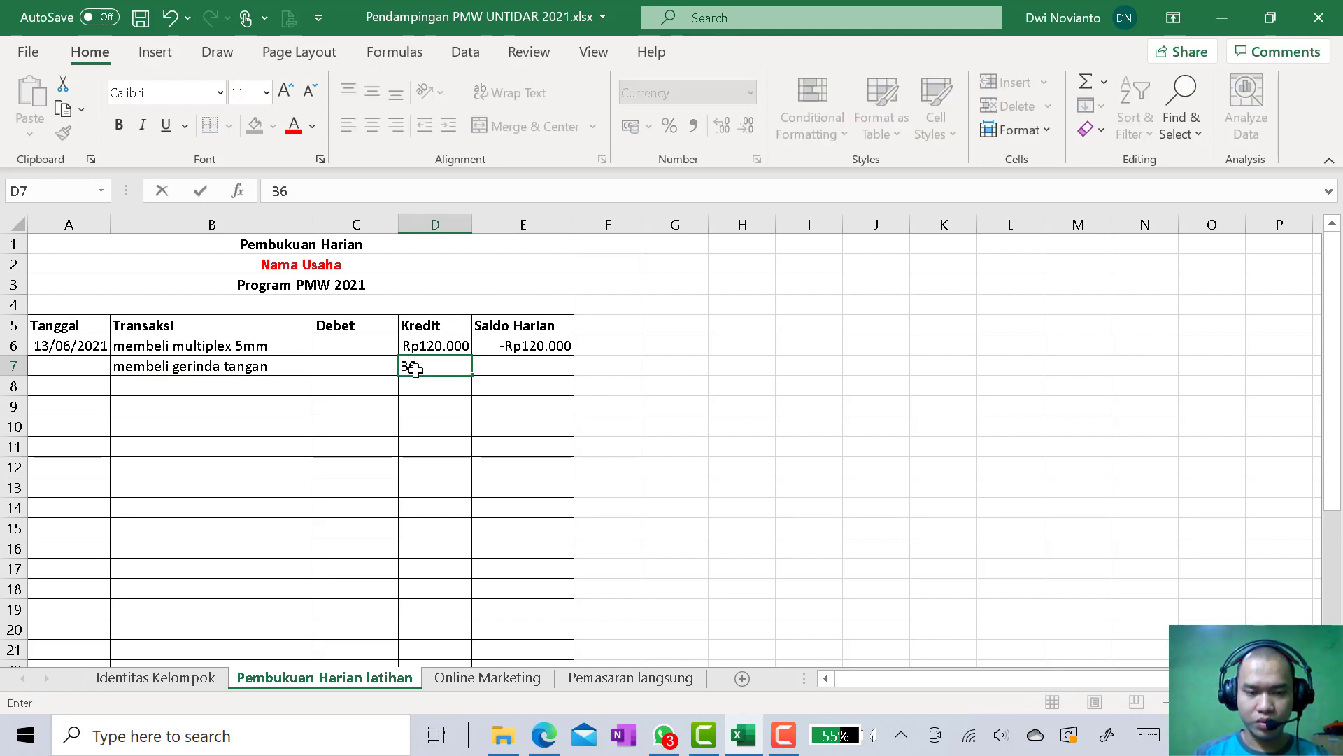
text(0000)
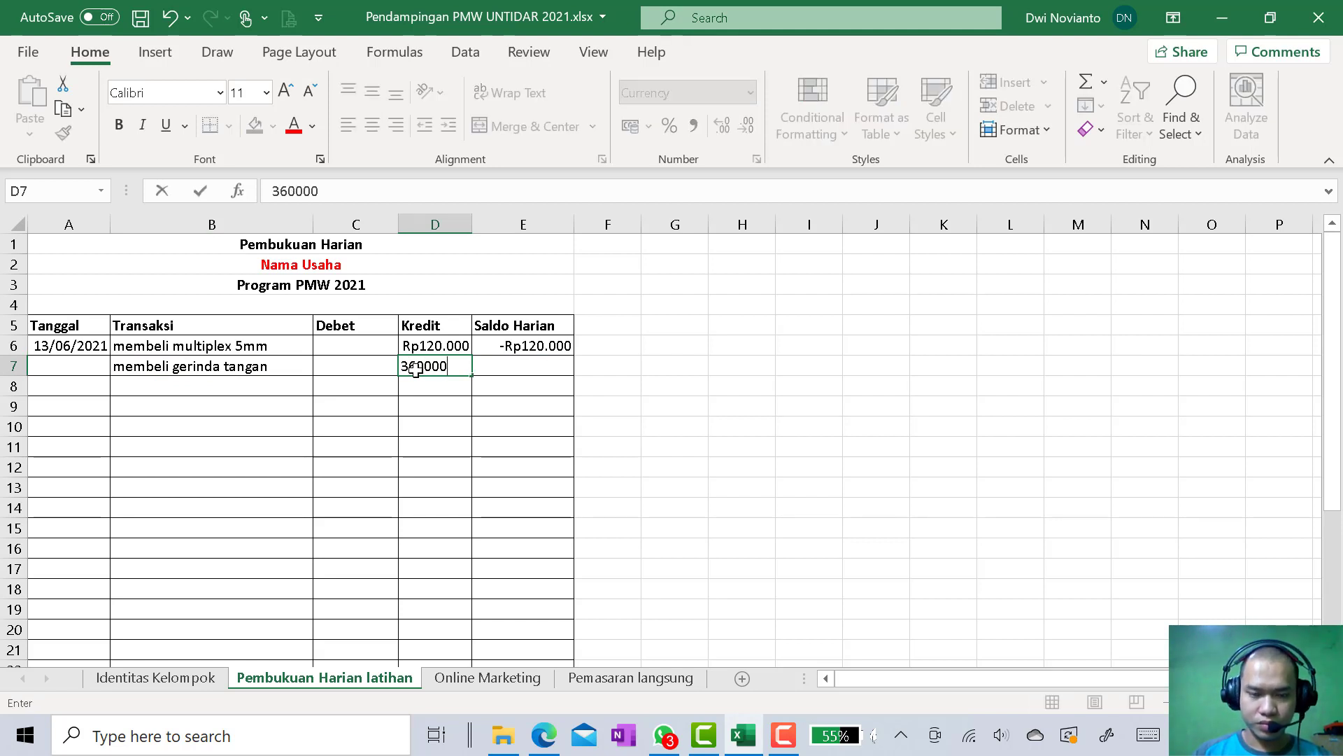
key(Return)
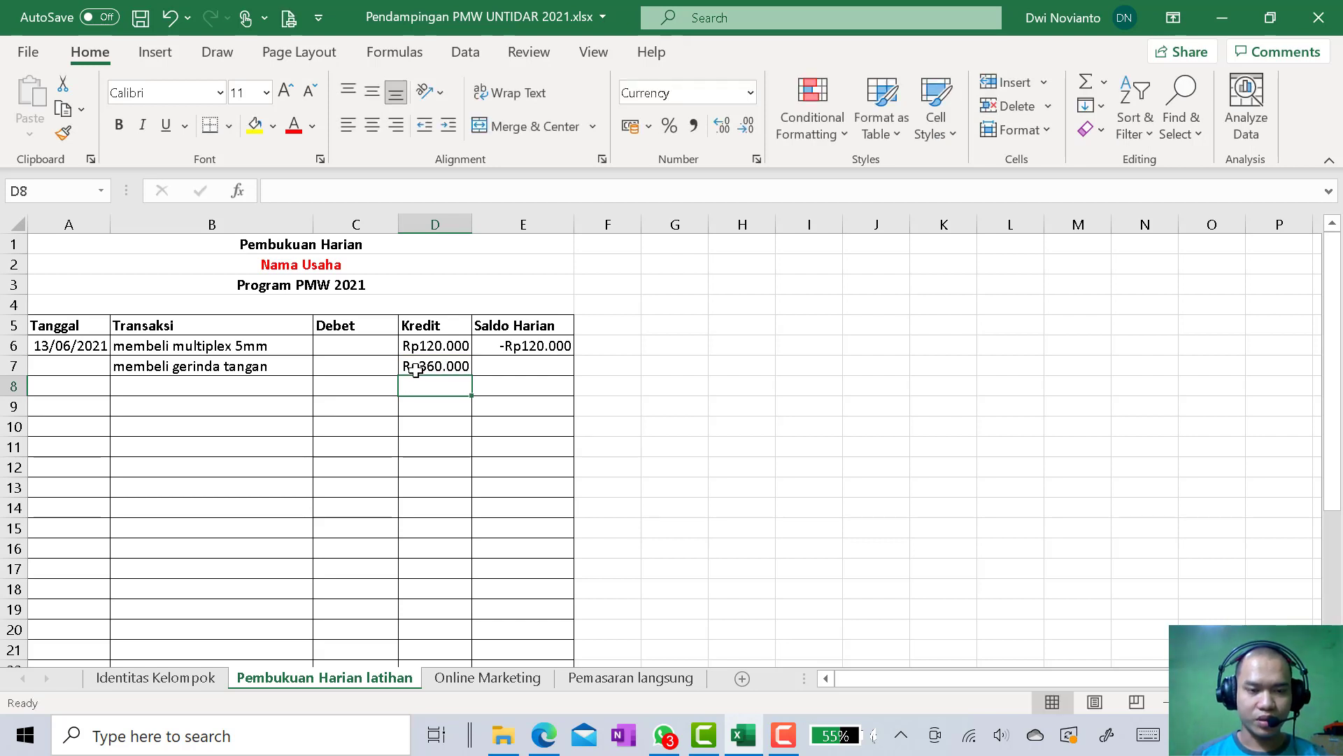
Copy the Saldo Harian formula from E6 down to E7 for the second transaction
click(527, 348)
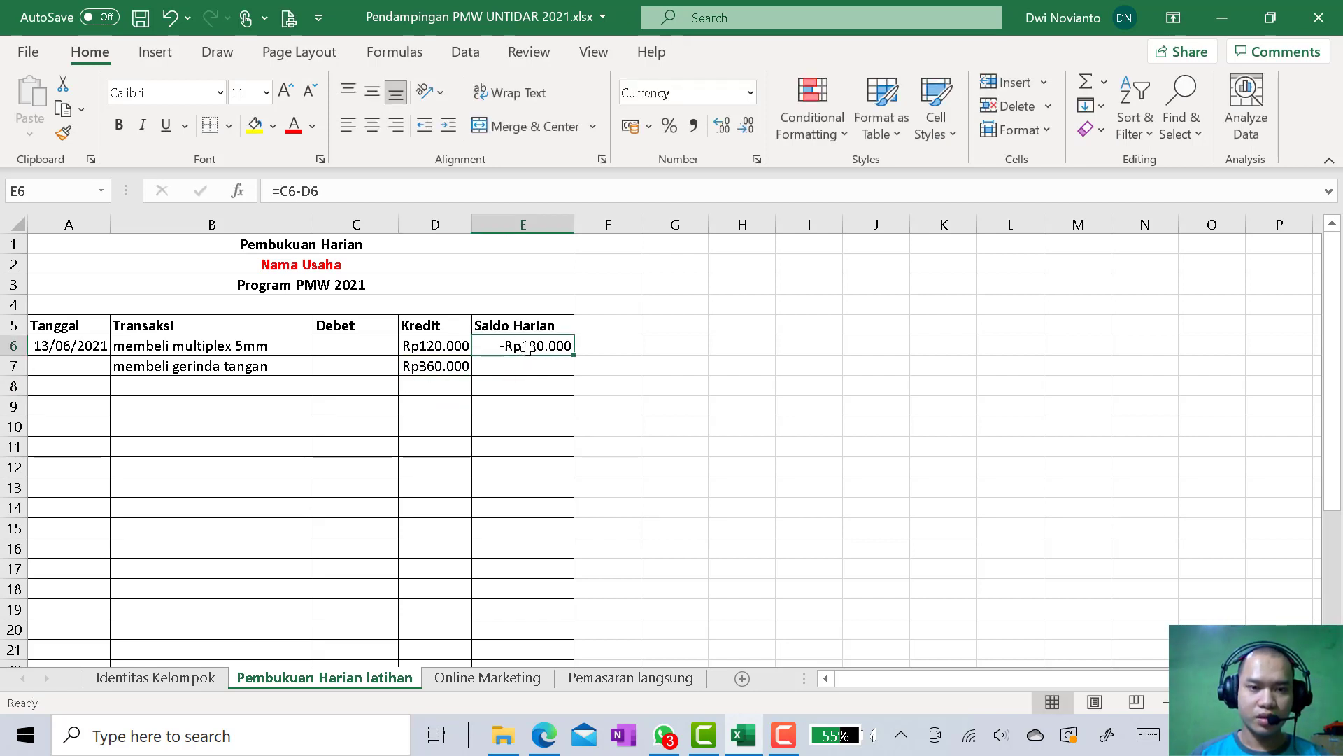
drag(575, 357, 576, 385)
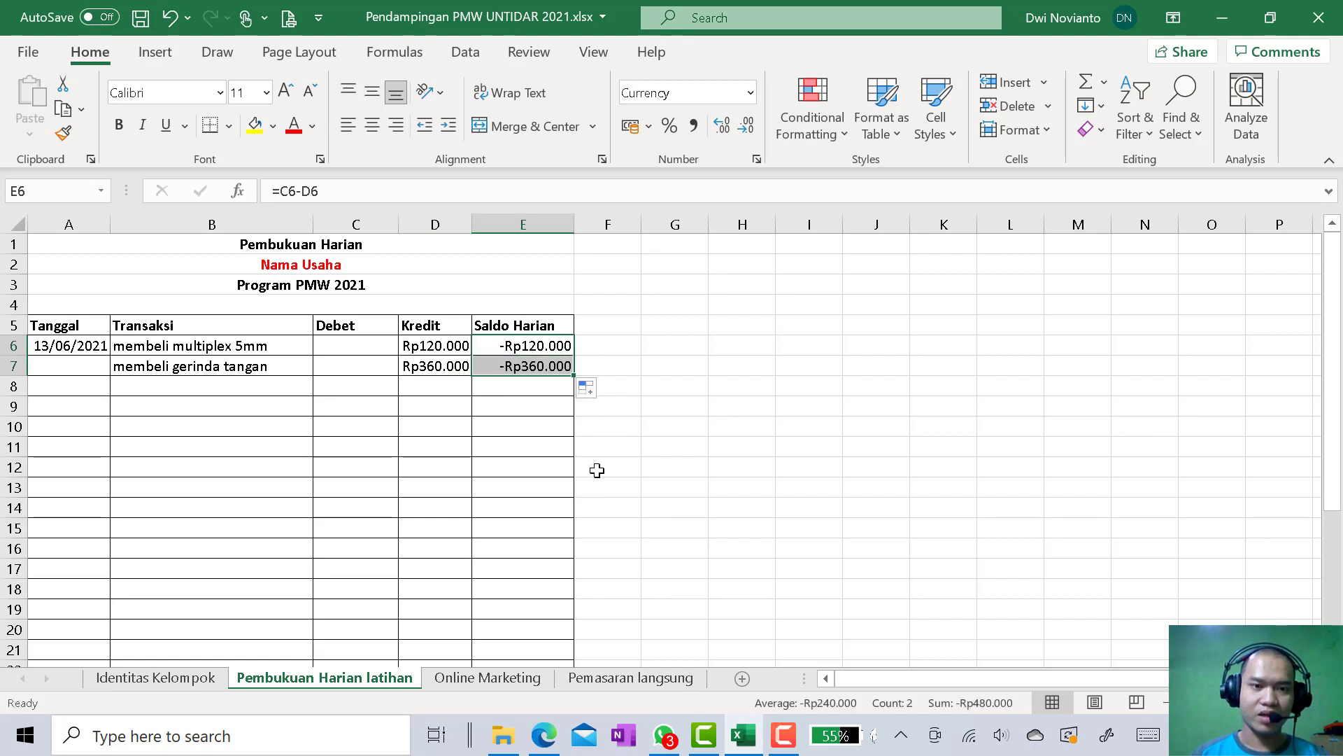
click(526, 365)
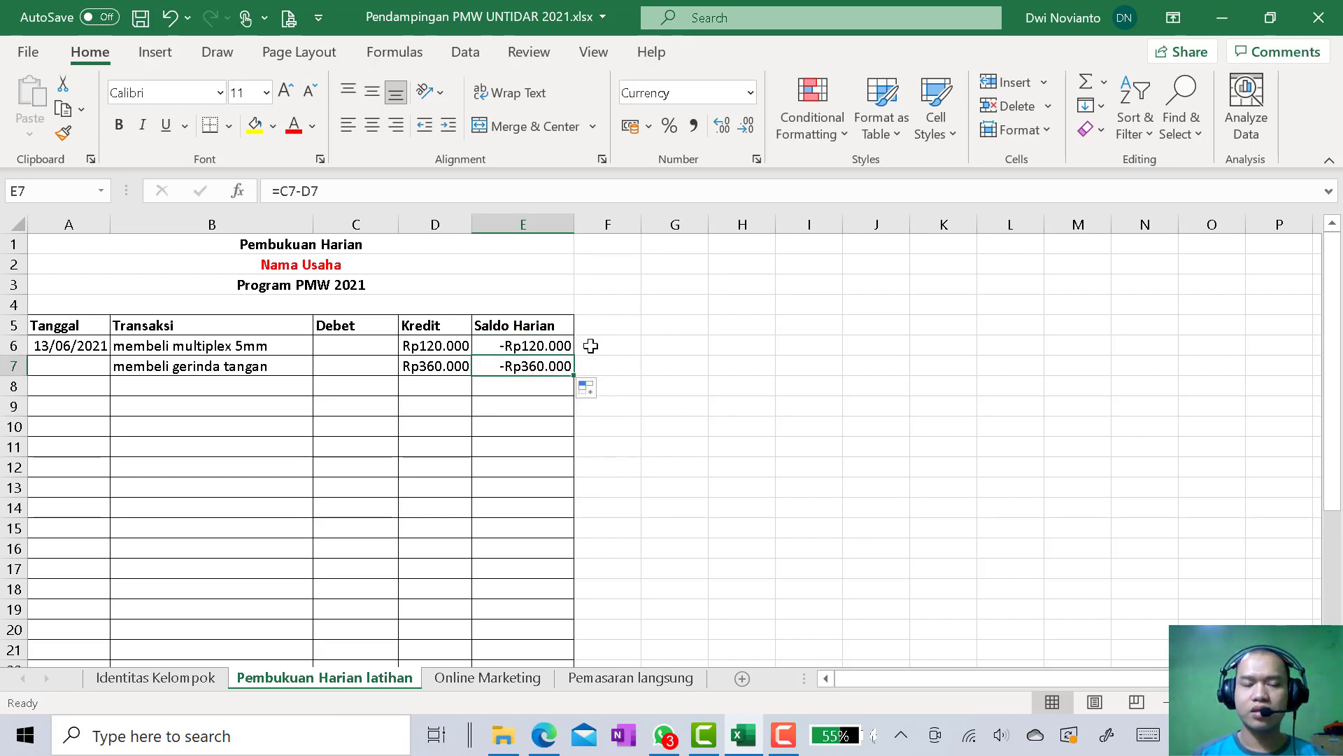
Compare the Kredit amounts and Saldo Harian formulas of the two transactions in rows 6 and 7
click(436, 346)
click(515, 345)
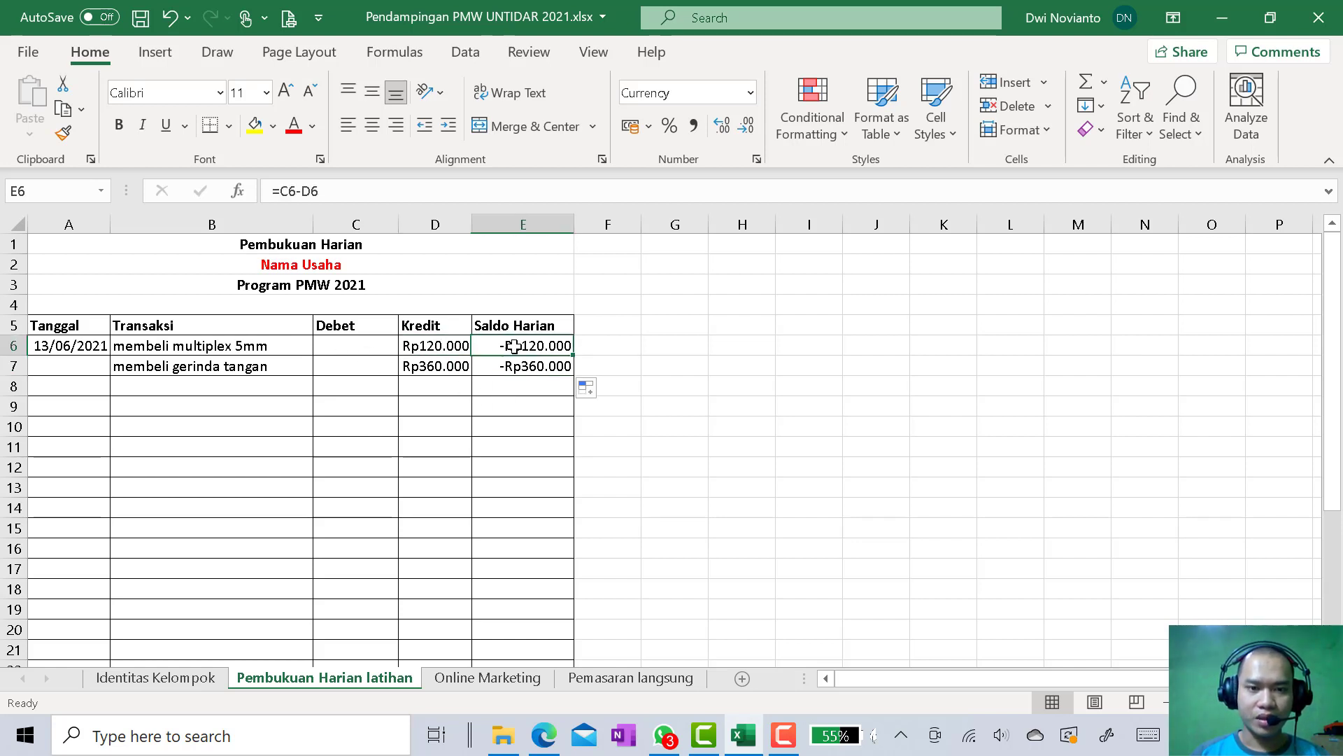
click(451, 373)
click(514, 373)
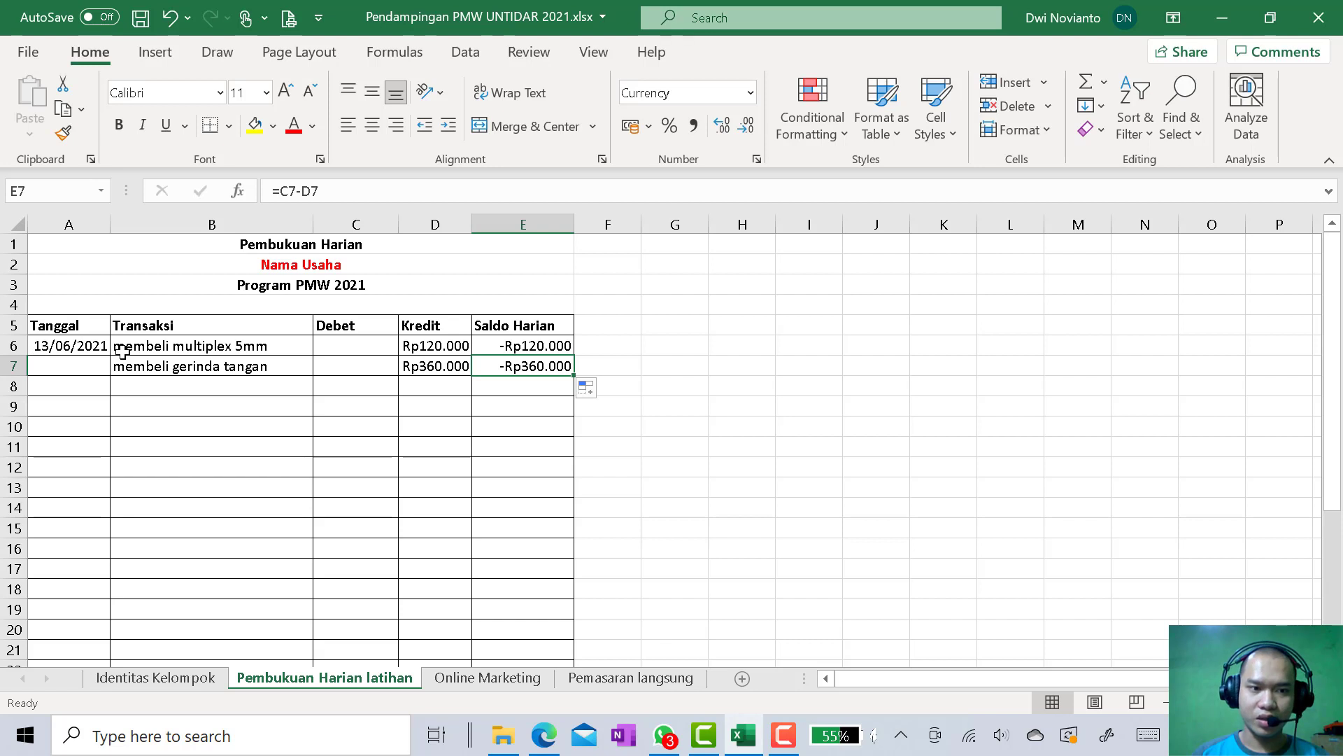
click(164, 350)
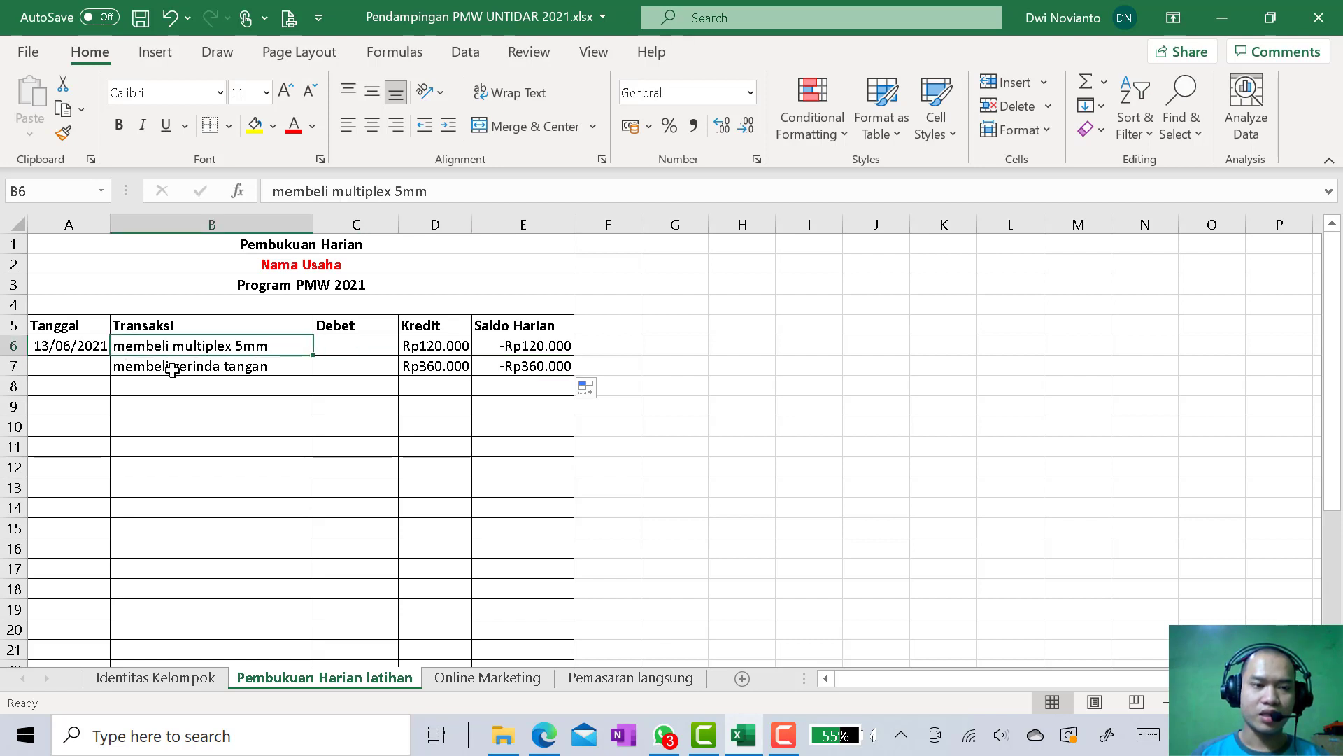
click(172, 370)
click(172, 389)
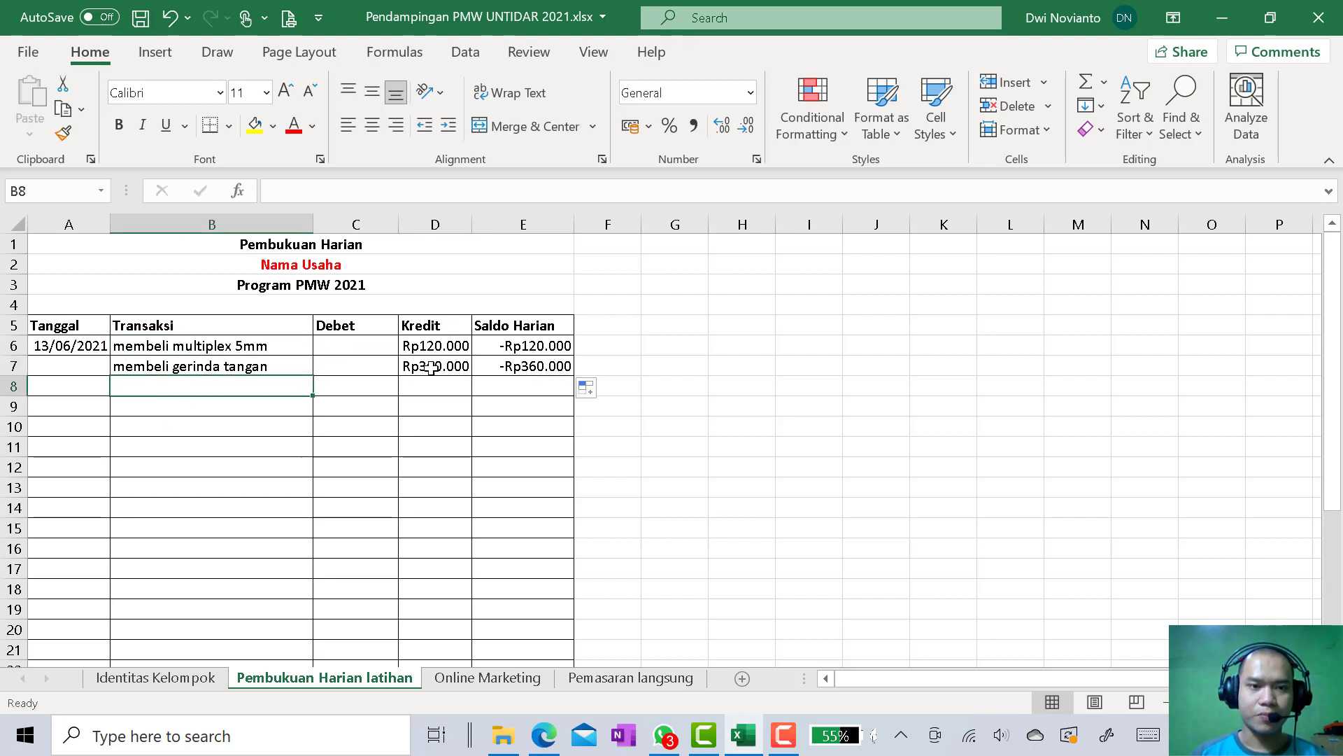
click(450, 350)
Change the Saldo Harian formula in E7 to =E6+C7-D7 so it carries over the previous balance
click(513, 371)
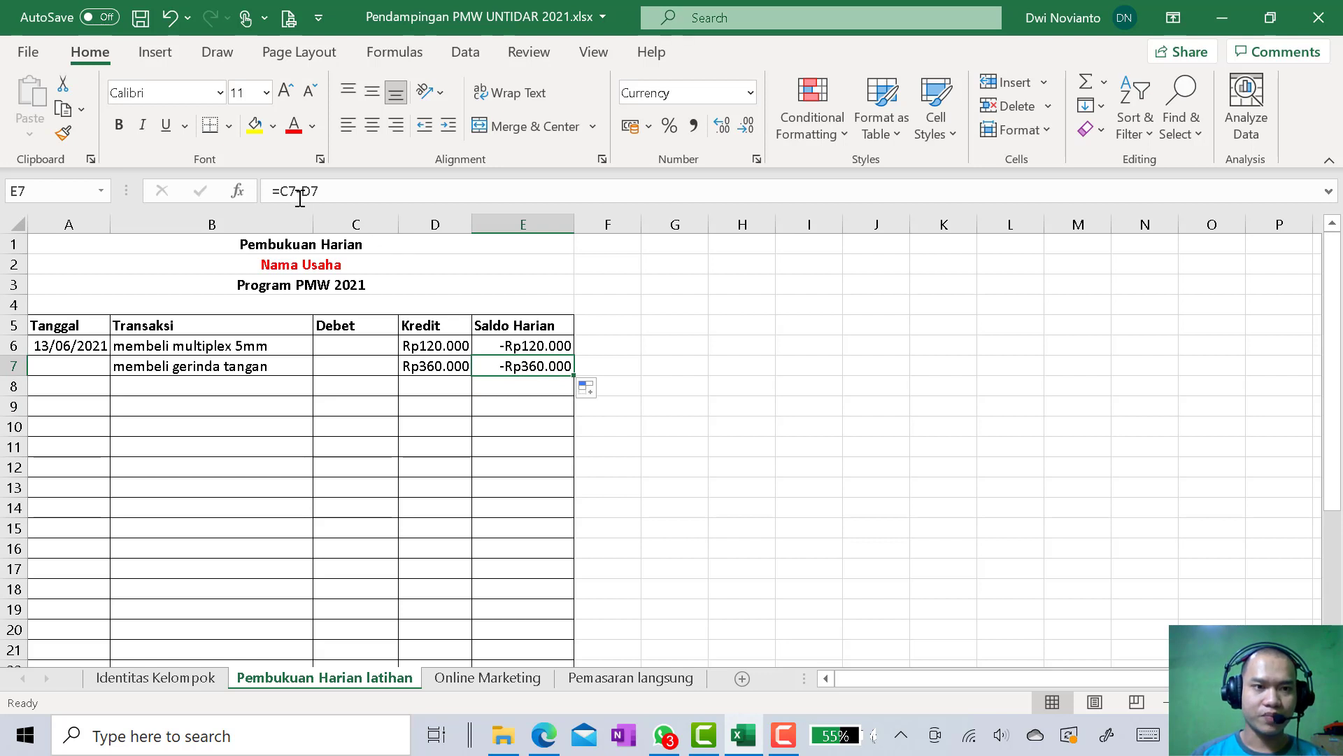
click(361, 189)
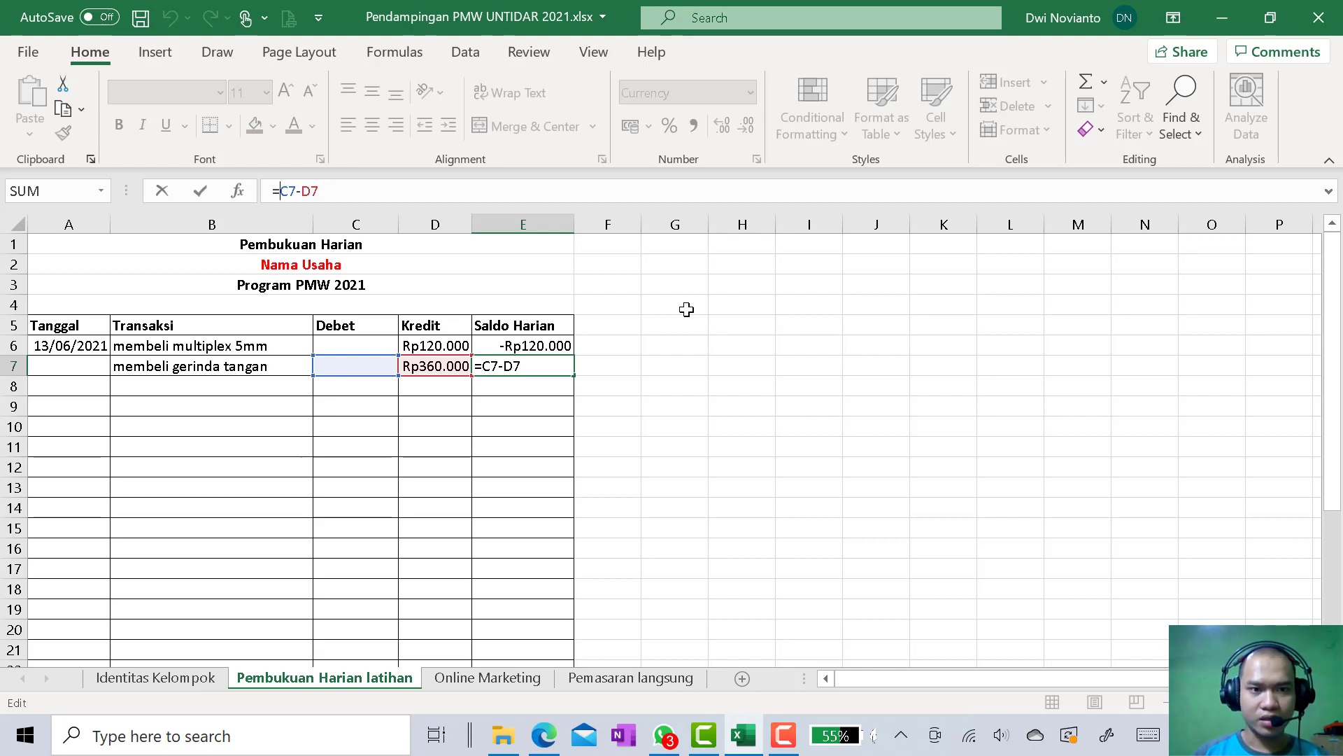
click(543, 345)
text(+)
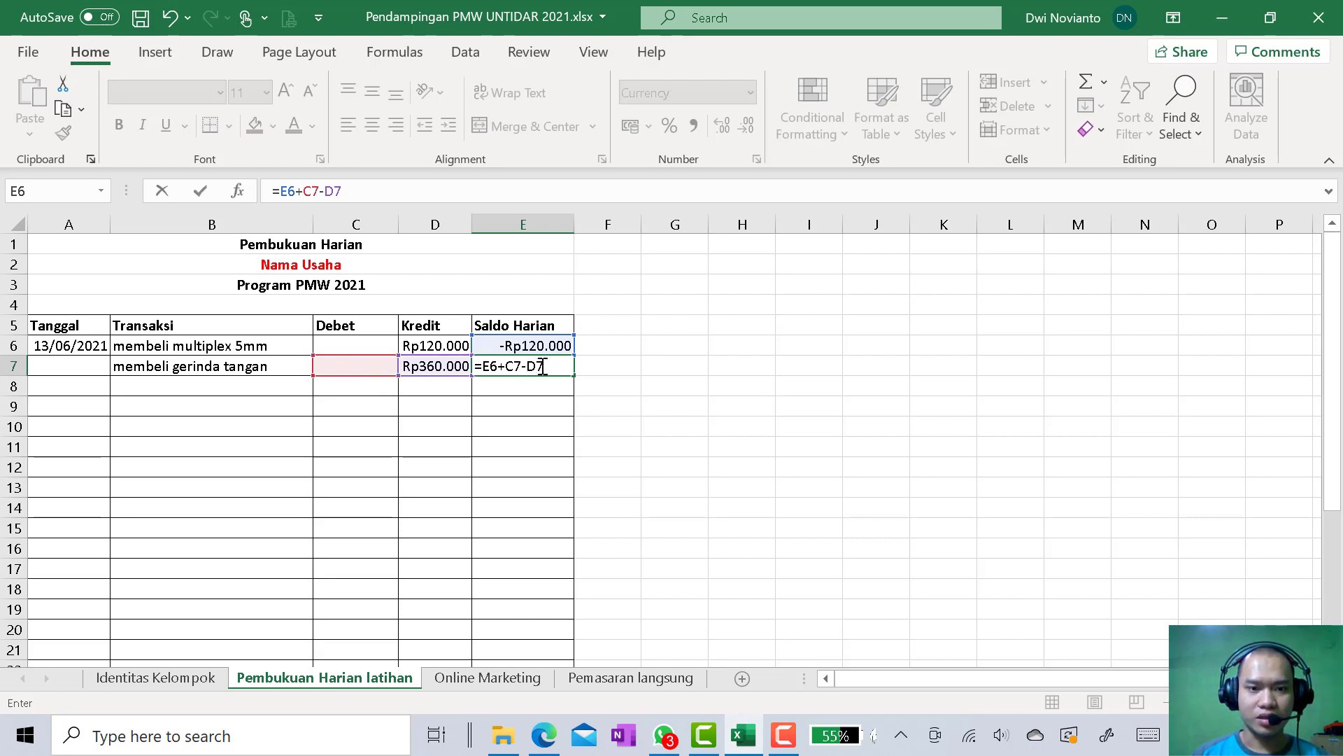
key(Return)
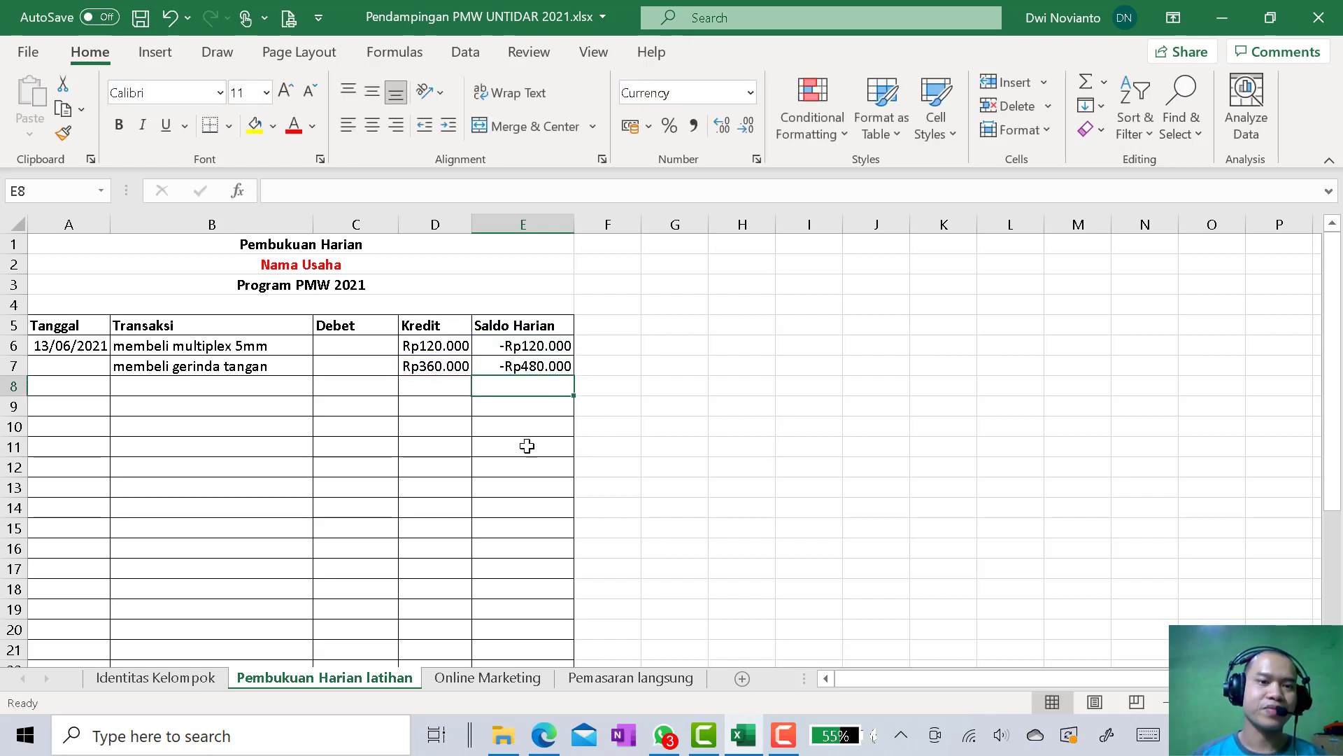
Record a transaction in row 8 as "membeli cutting wheel 5" with a Kredit amount of 20000
click(227, 383)
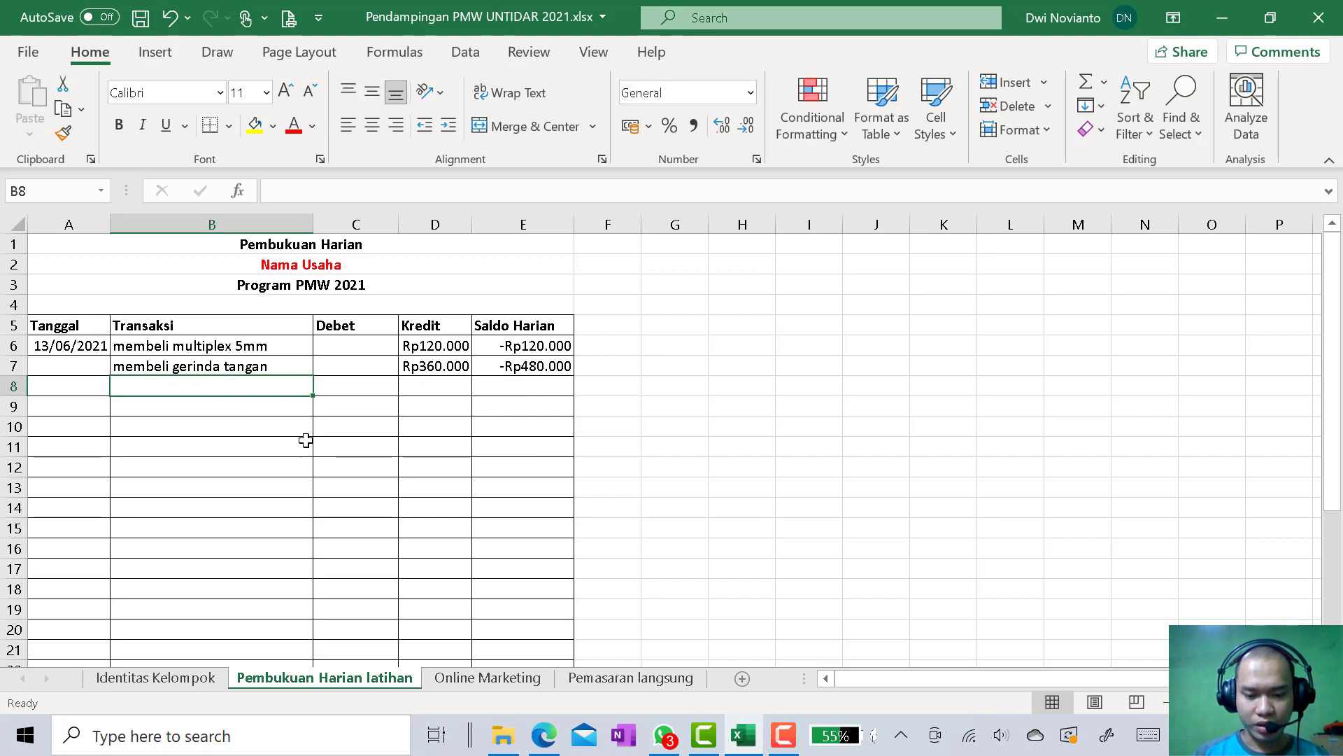
text(membeli cutting w)
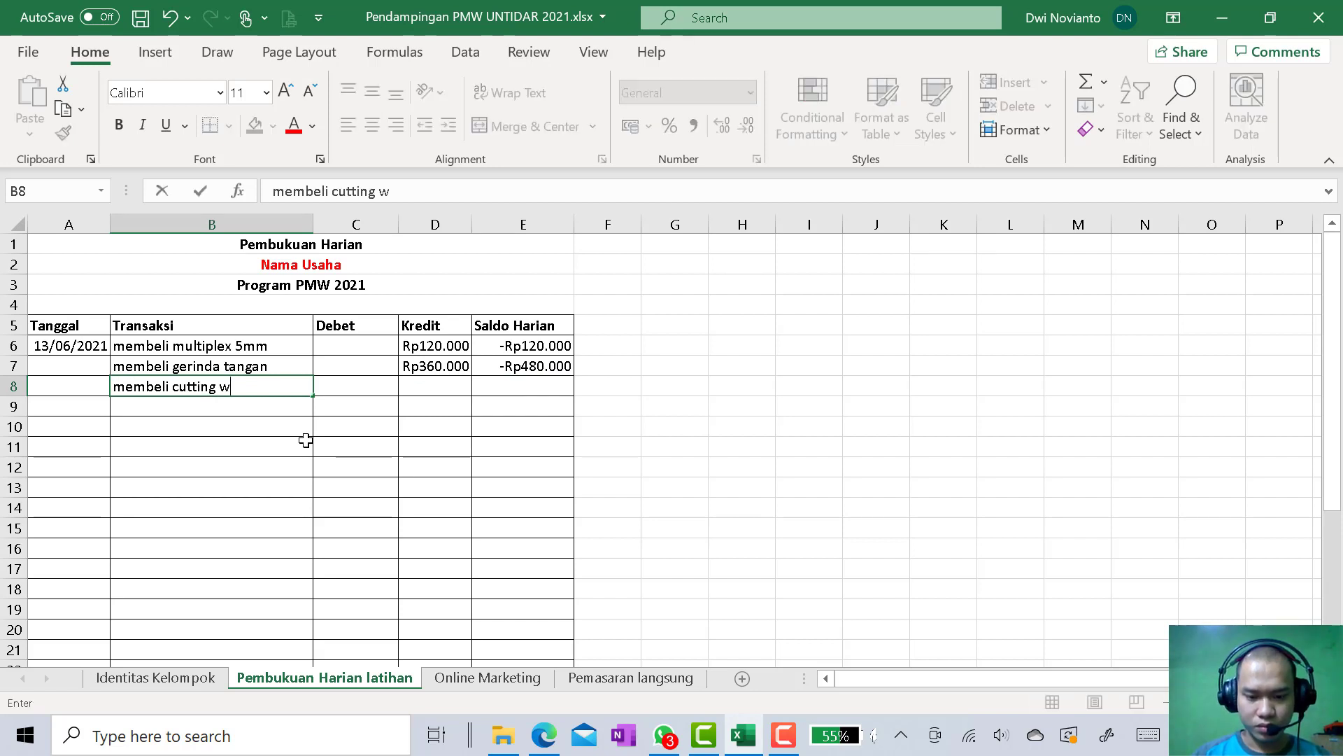
text(heel 5)
key(Tab)
key(Tab)
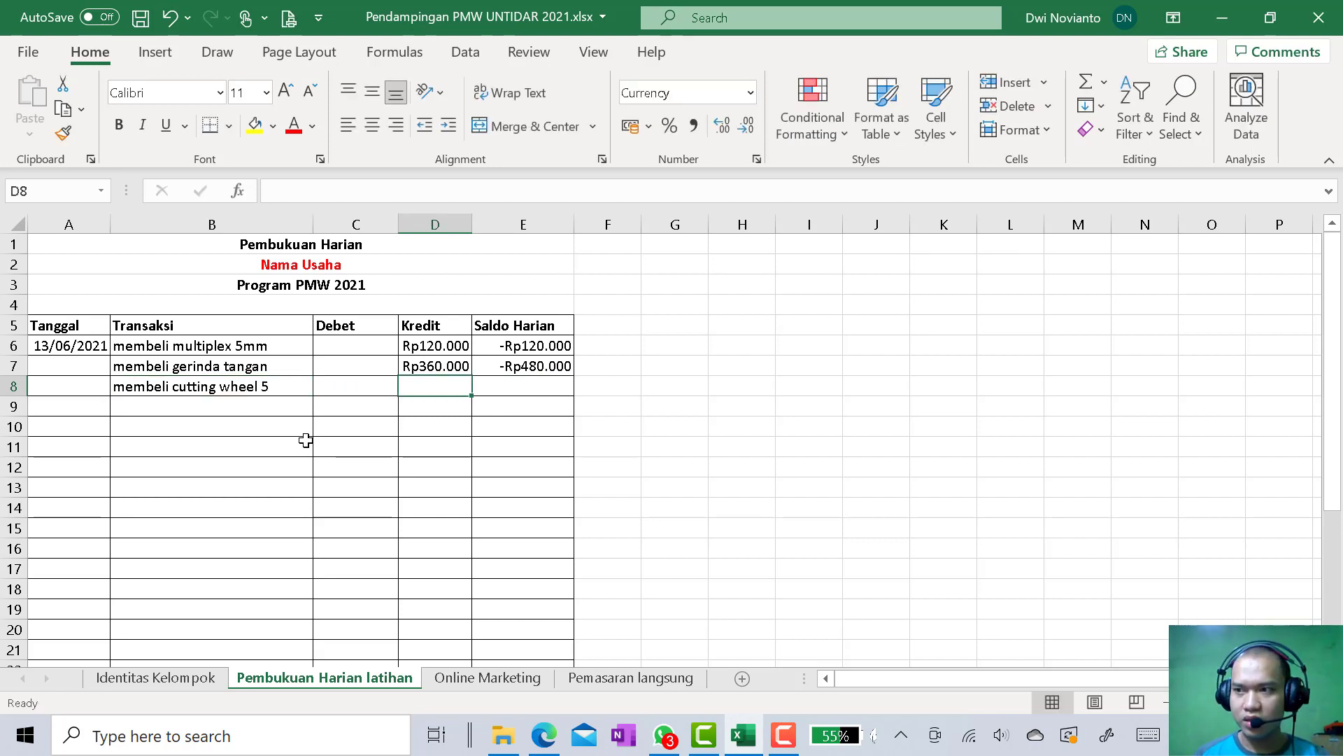
text(20000)
key(Return)
Record a transaction in row 9 as "membeli sensor dht22 2" with a Kredit amount of 42000
click(179, 408)
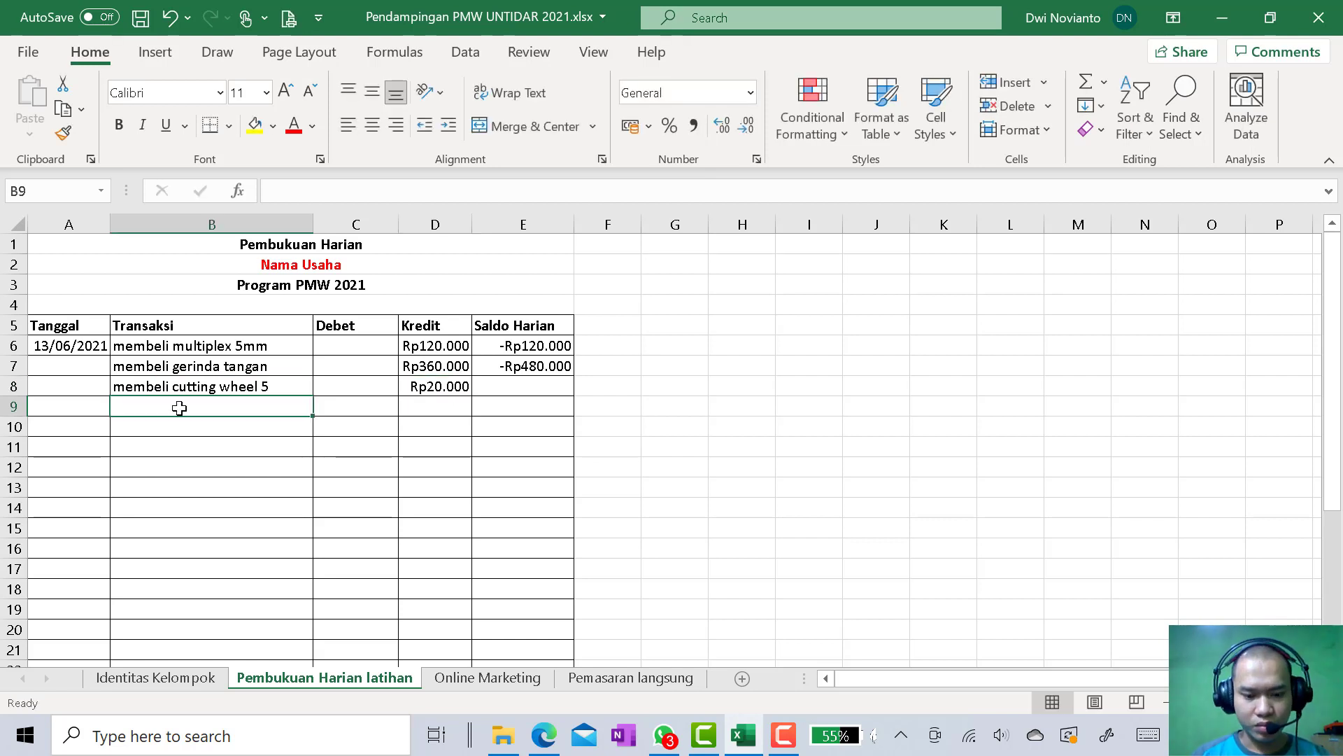
text(sensor dht22)
click(273, 191)
text(membeli)
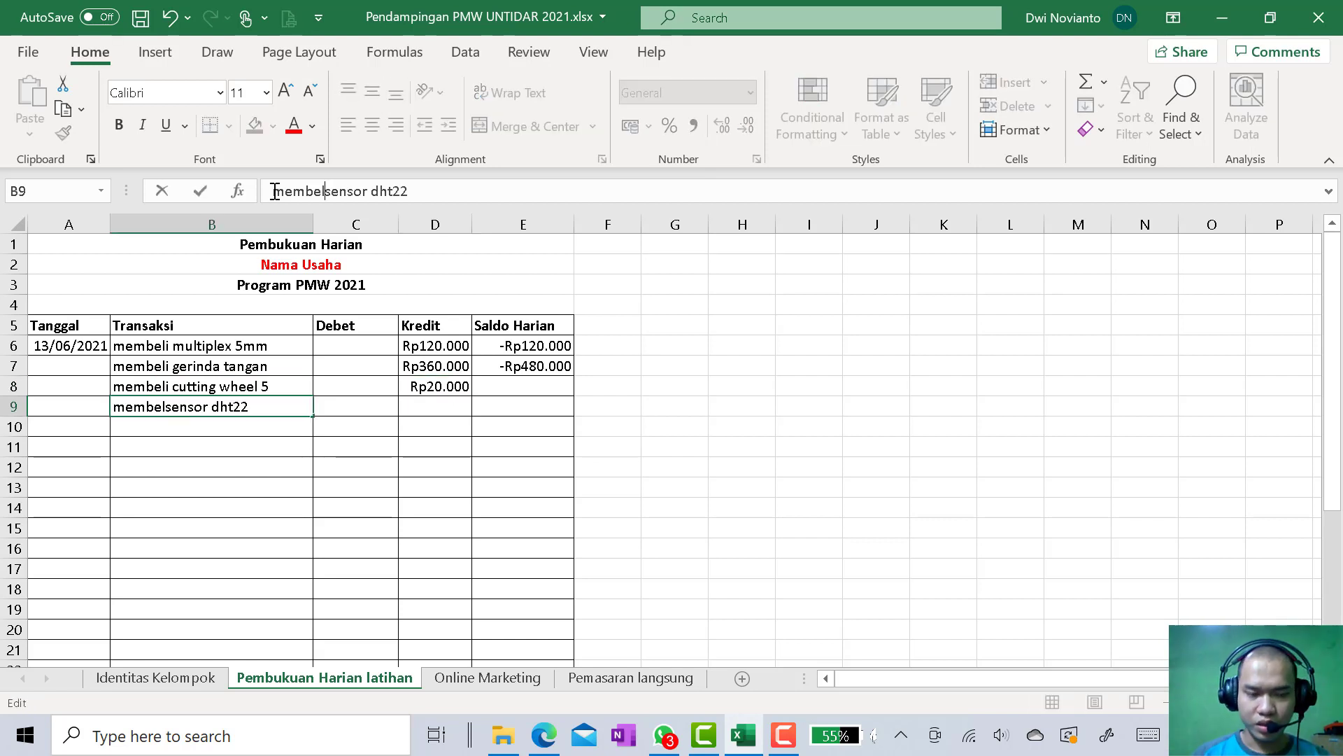
click(275, 406)
text(2)
click(441, 406)
text(42000)
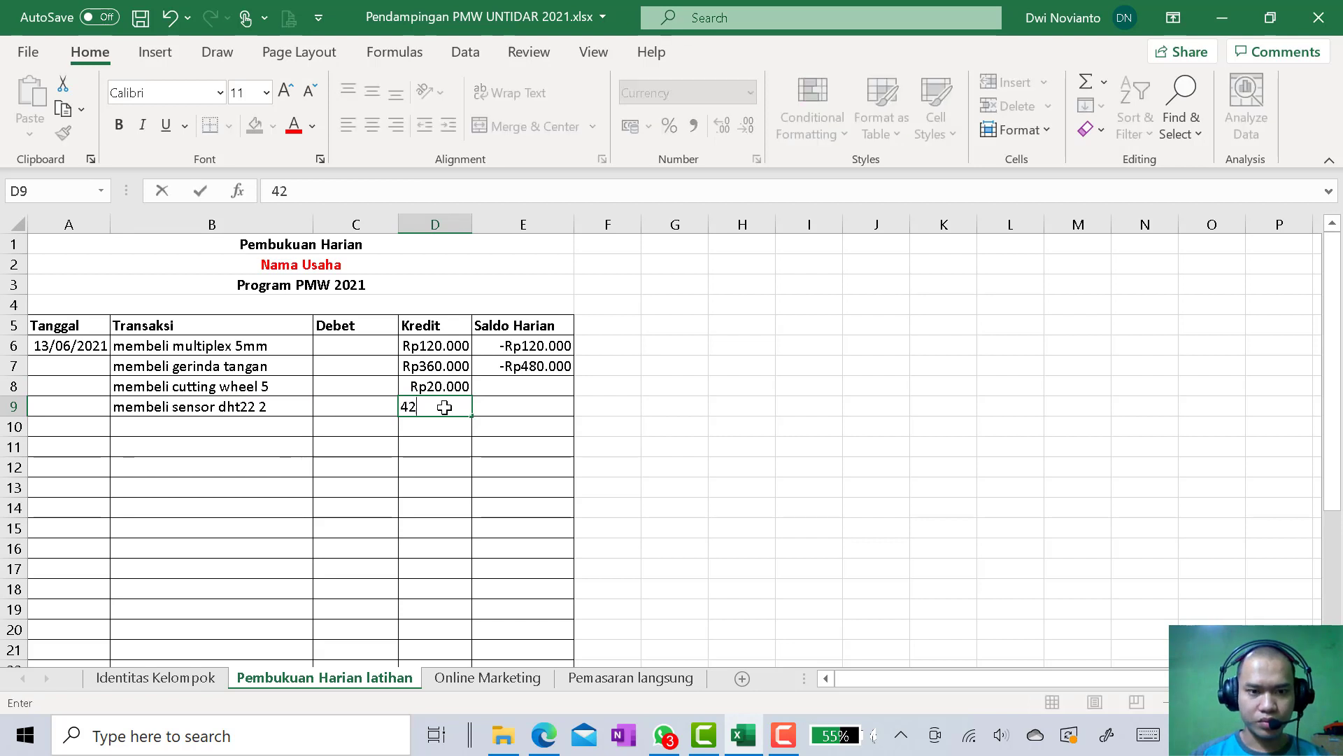
key(Return)
Record a transaction in row 10 as "membeli pcb dot ic 1 lbe" with a Kredit amount of 12000
key(Left)
key(Left)
text(membeli )
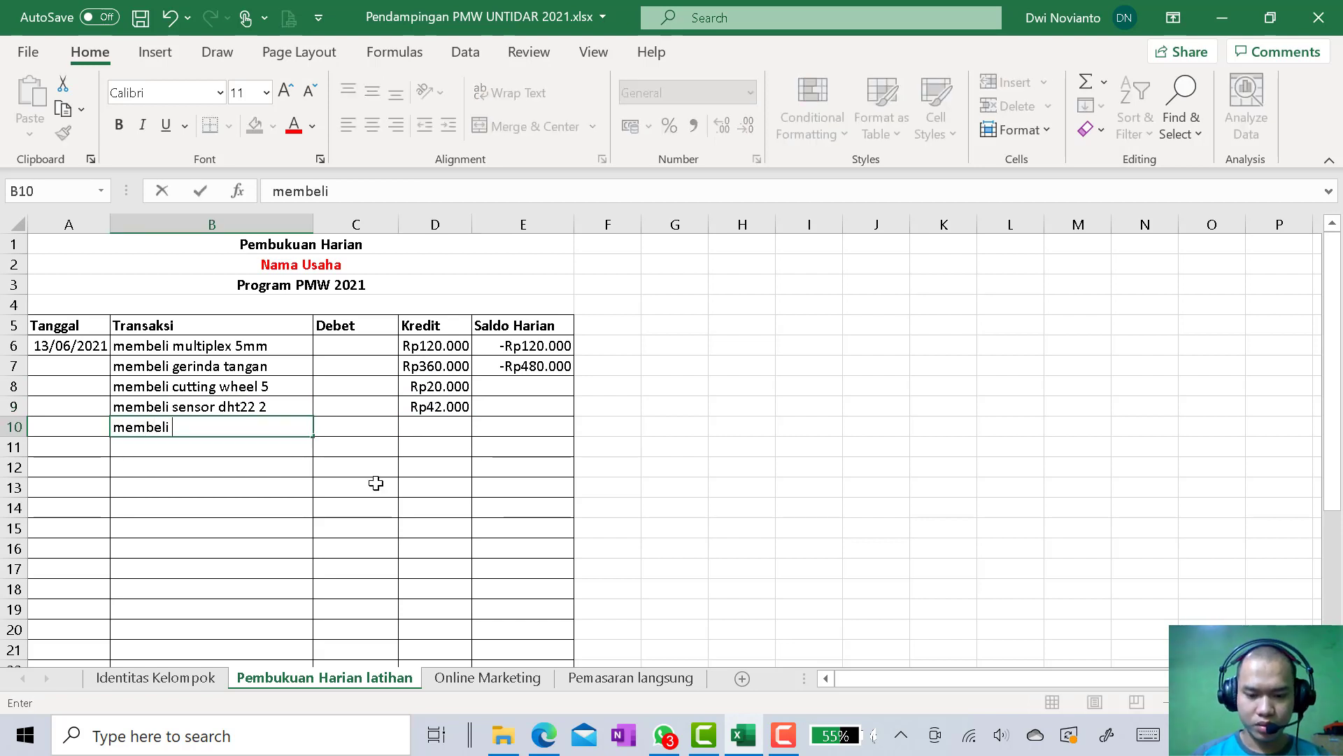
text(pcb dot ic 1 lbe)
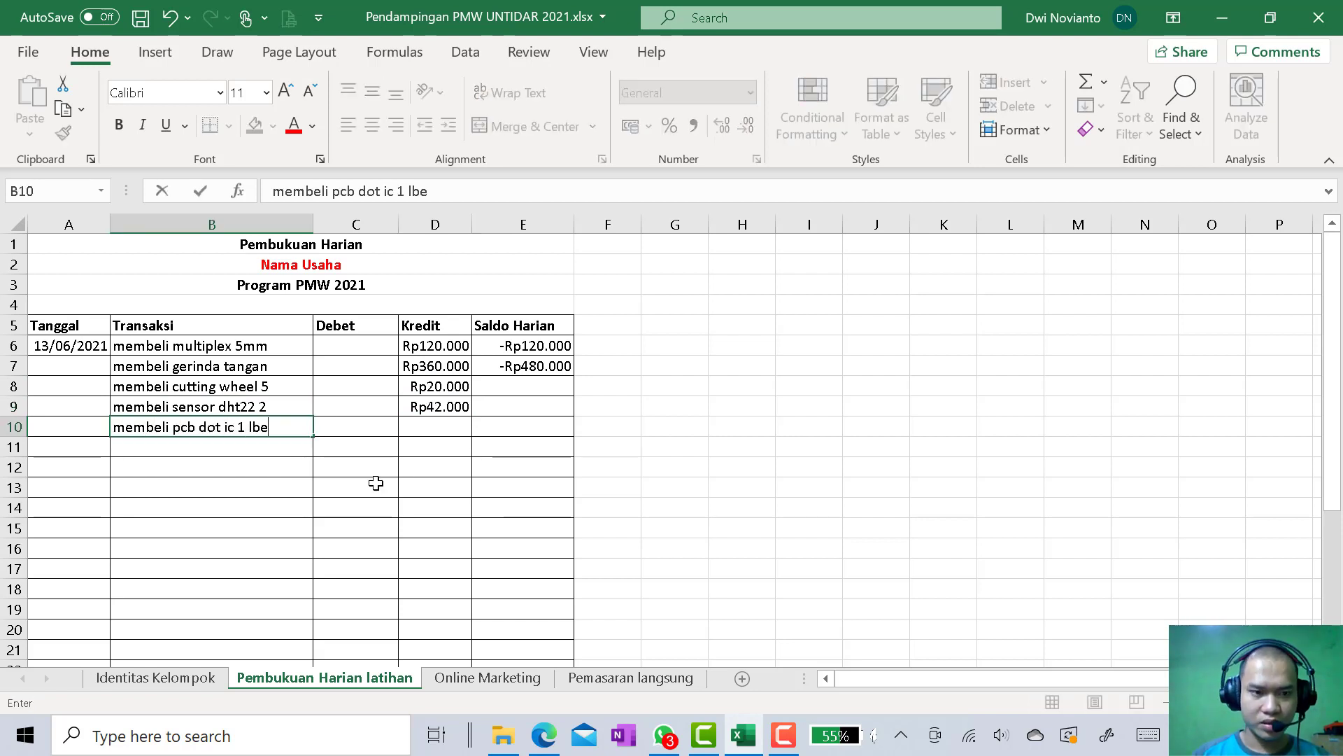
key(Tab)
key(Tab)
text(12.000)
key(Return)
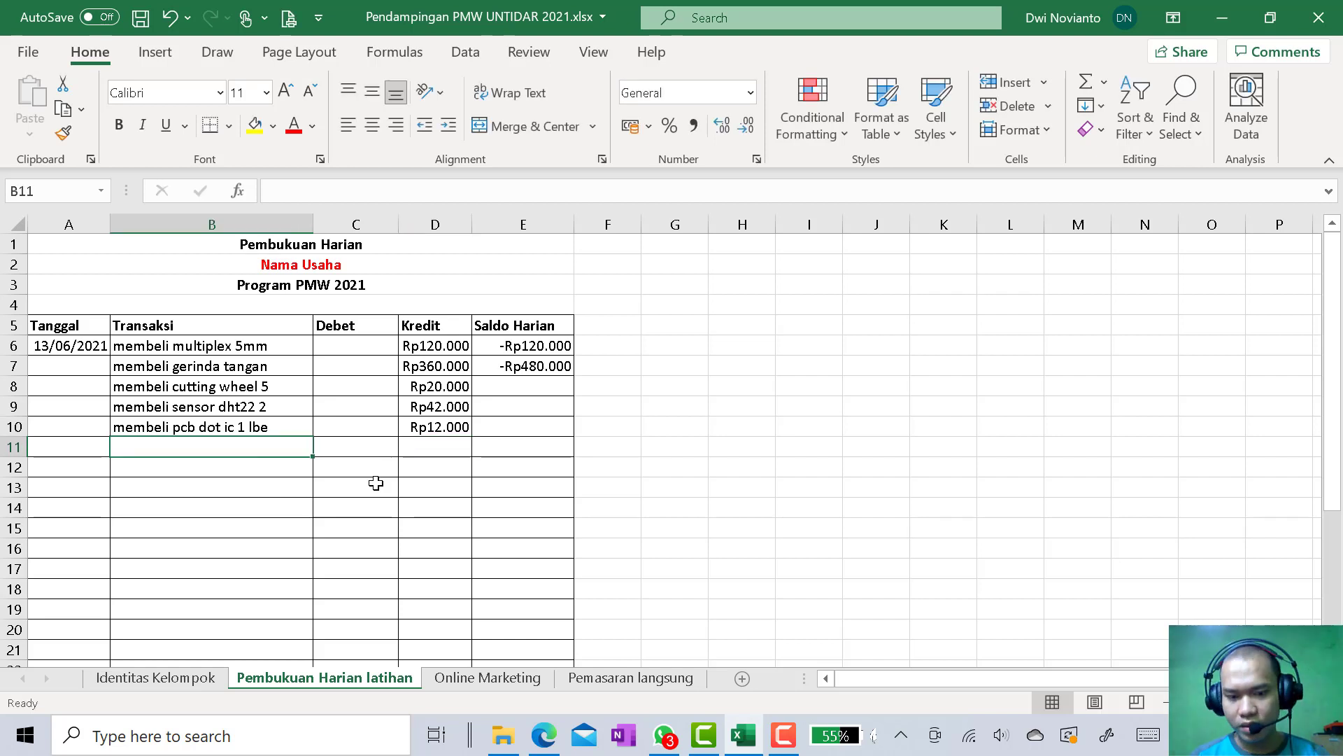
Record a transaction in row 11 as "membeli lcd 2" with a Kredit amount of 84000
text(membeli lc)
text(d 1)
key(BackSpace)
text(2)
key(Tab)
key(Tab)
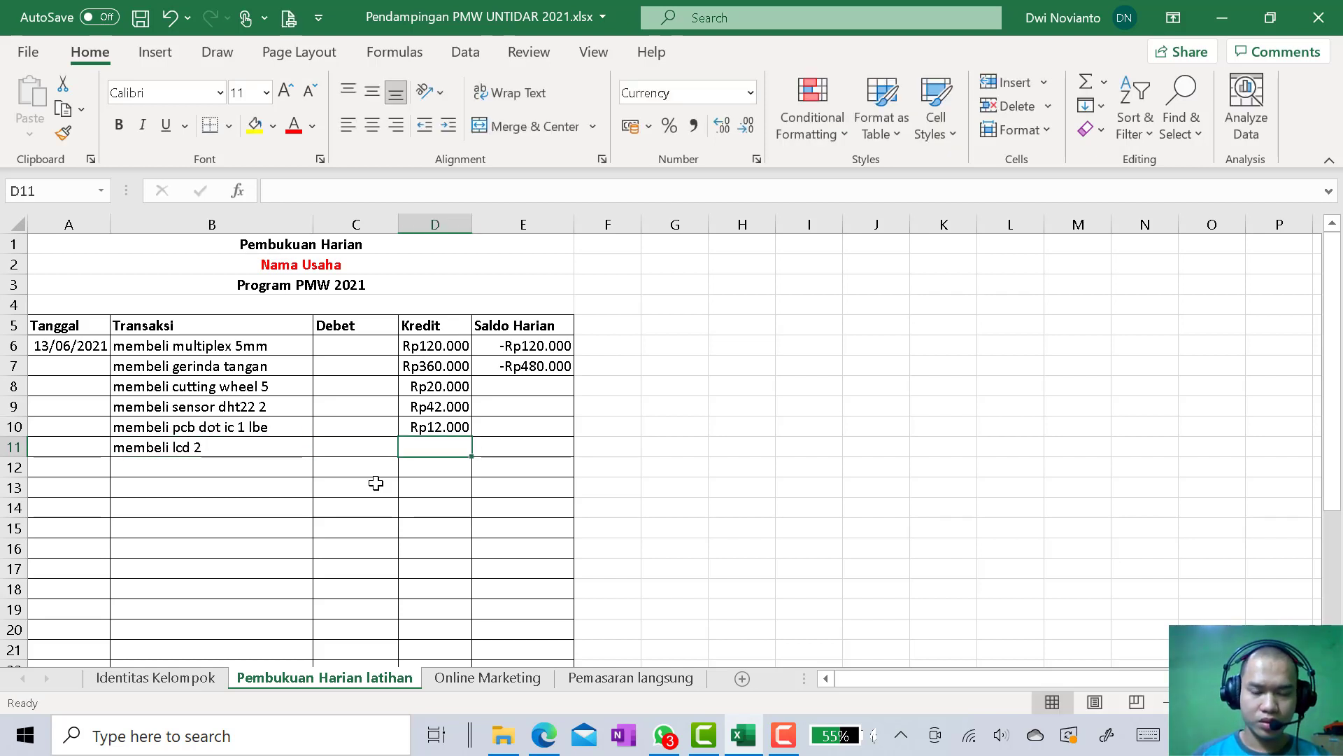
text(84000)
key(Return)
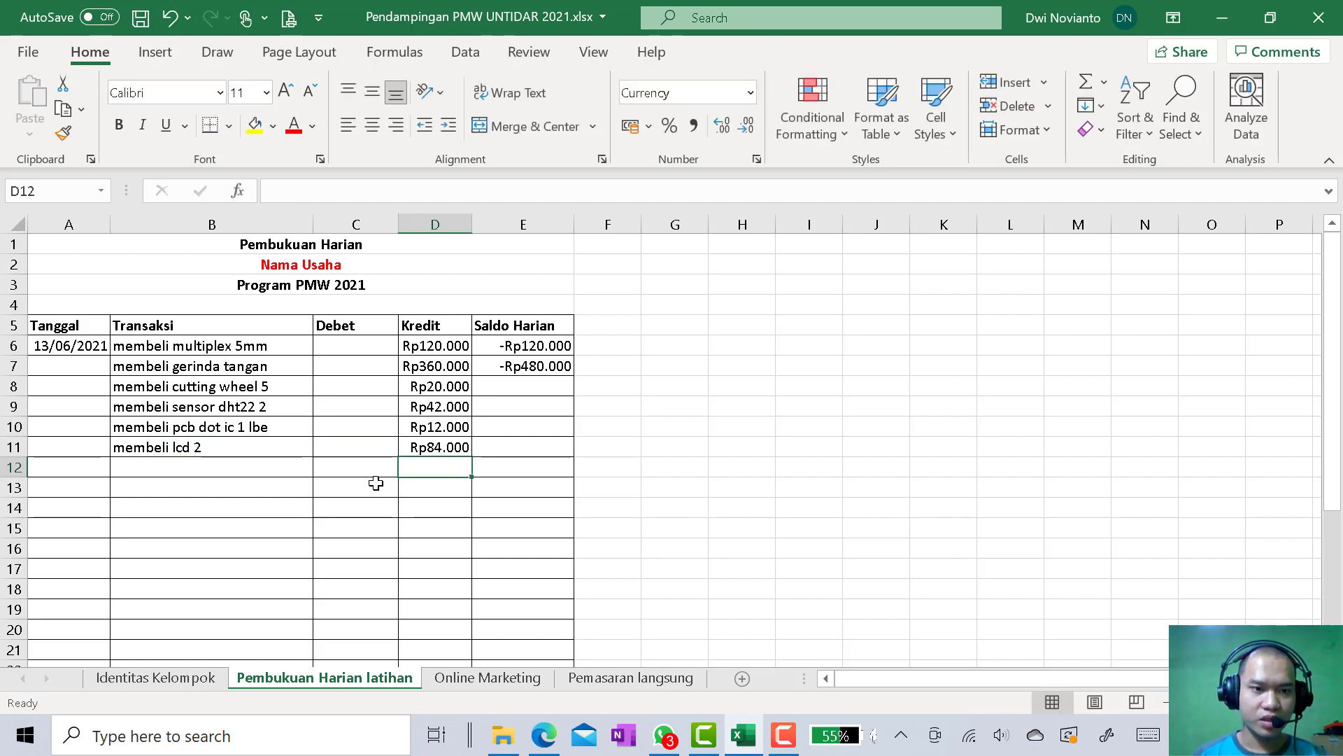
click(272, 451)
click(264, 471)
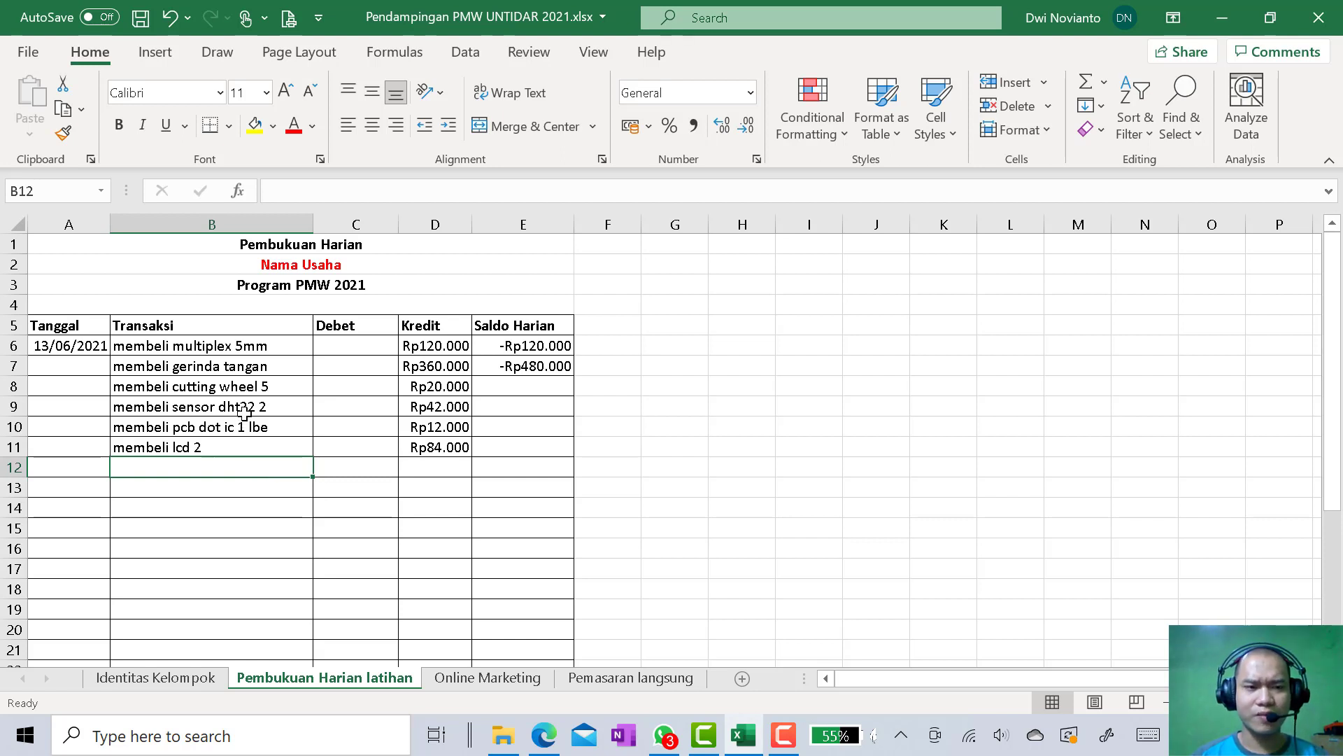
click(179, 450)
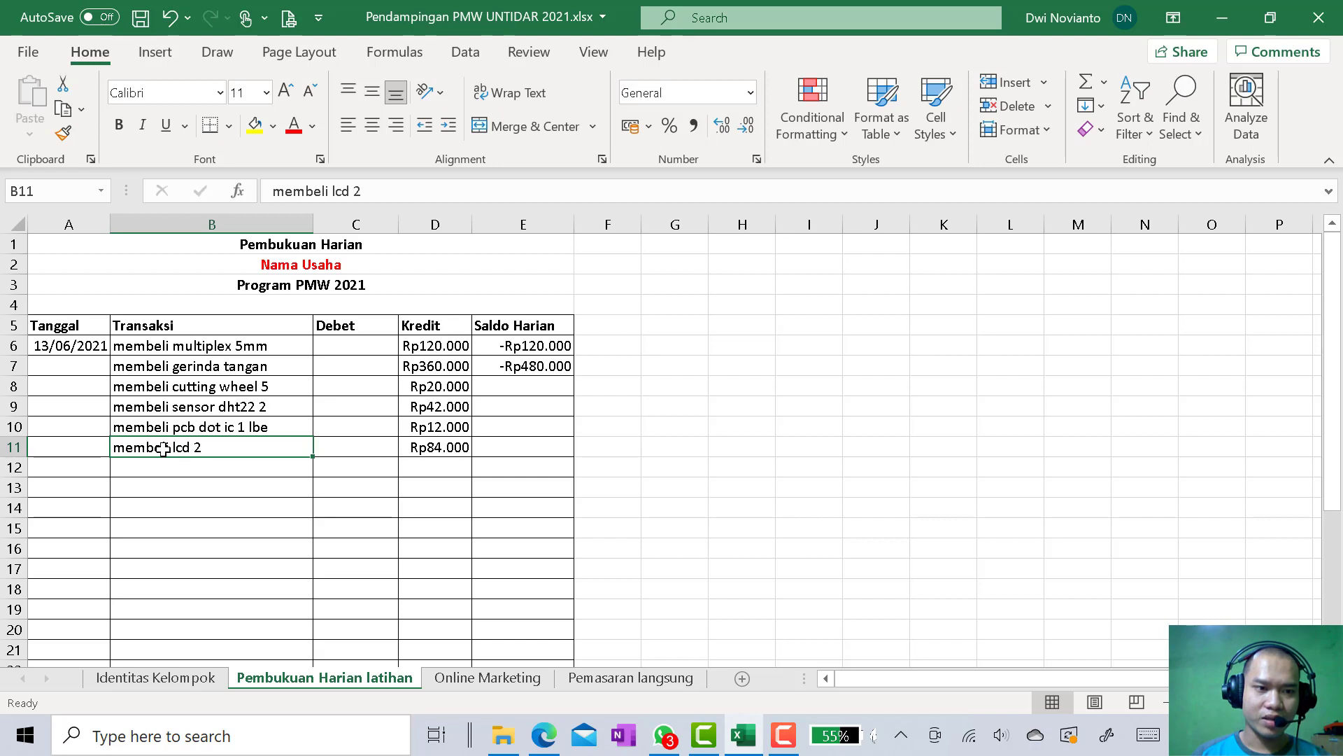
click(431, 452)
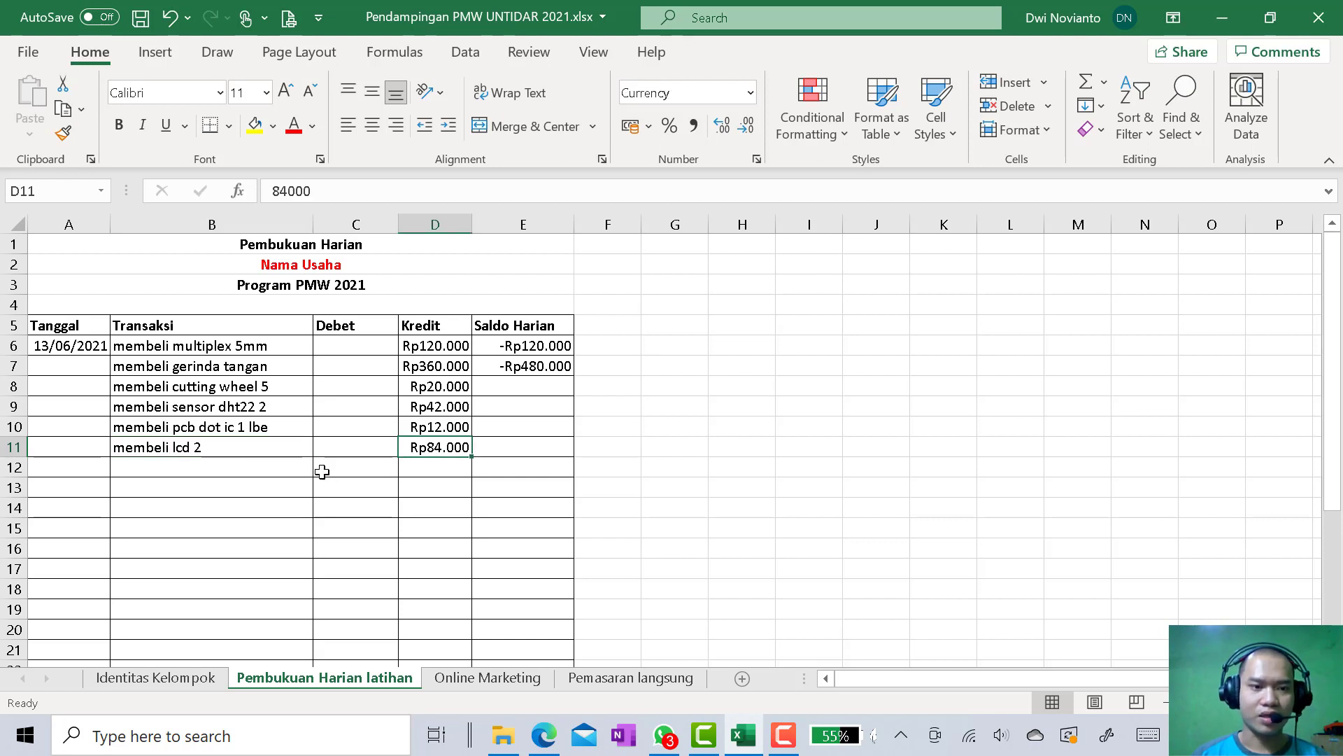
Record a transaction in row 12 as "membeli table saw" with a Kredit amount of 1000000
click(275, 467)
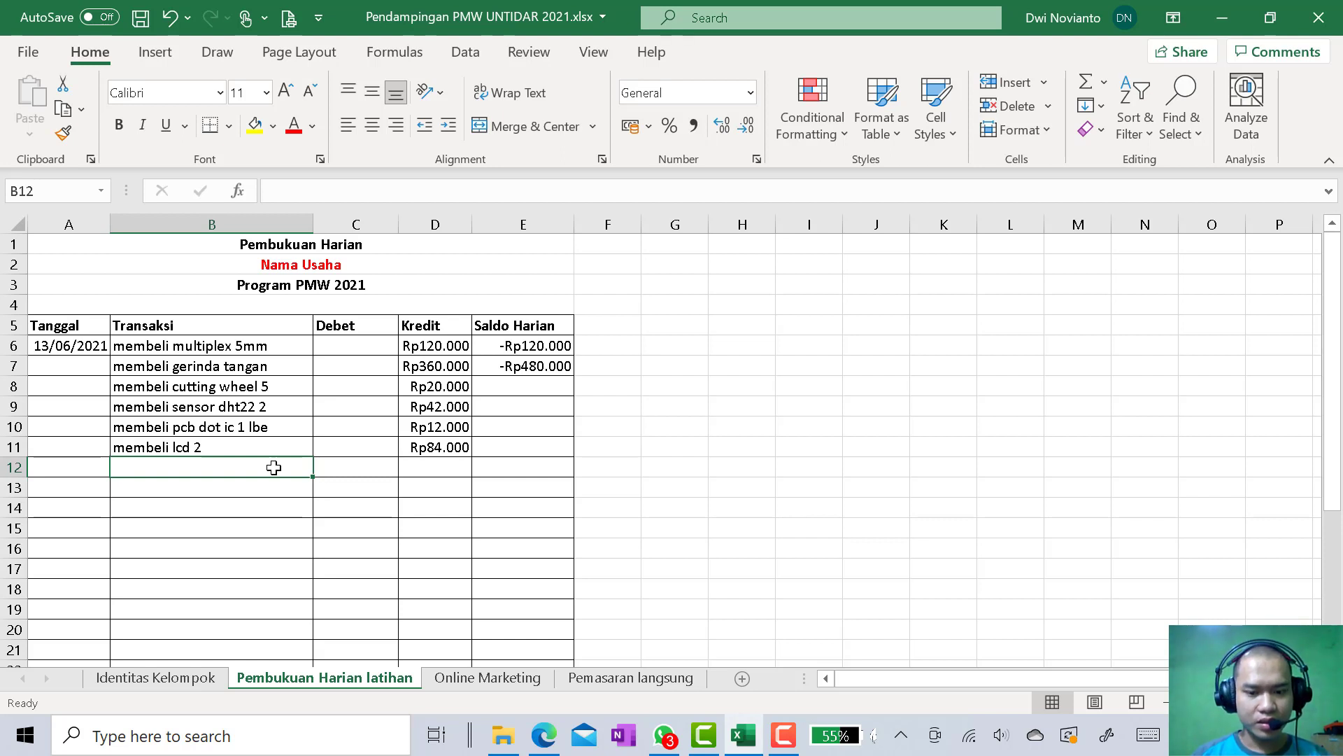
text(mem)
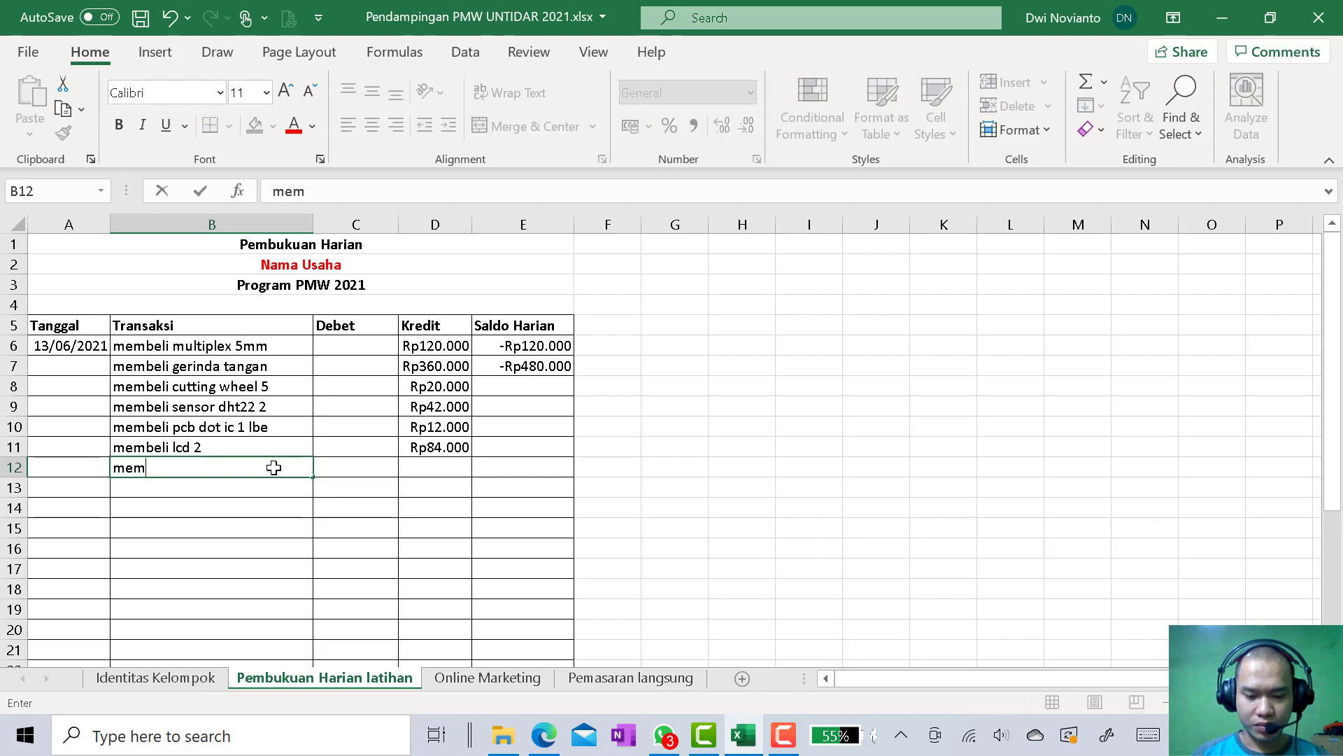
text(beli table saw)
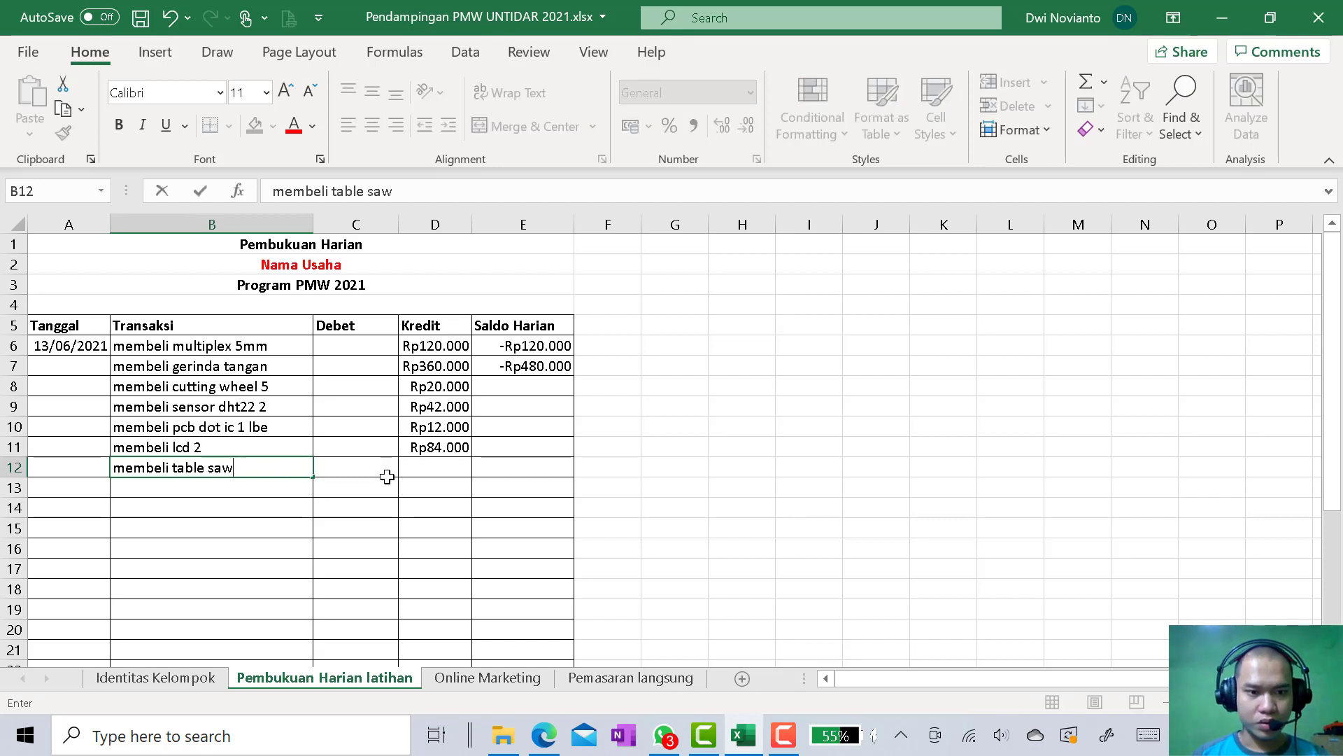
click(432, 471)
text(1.000.000)
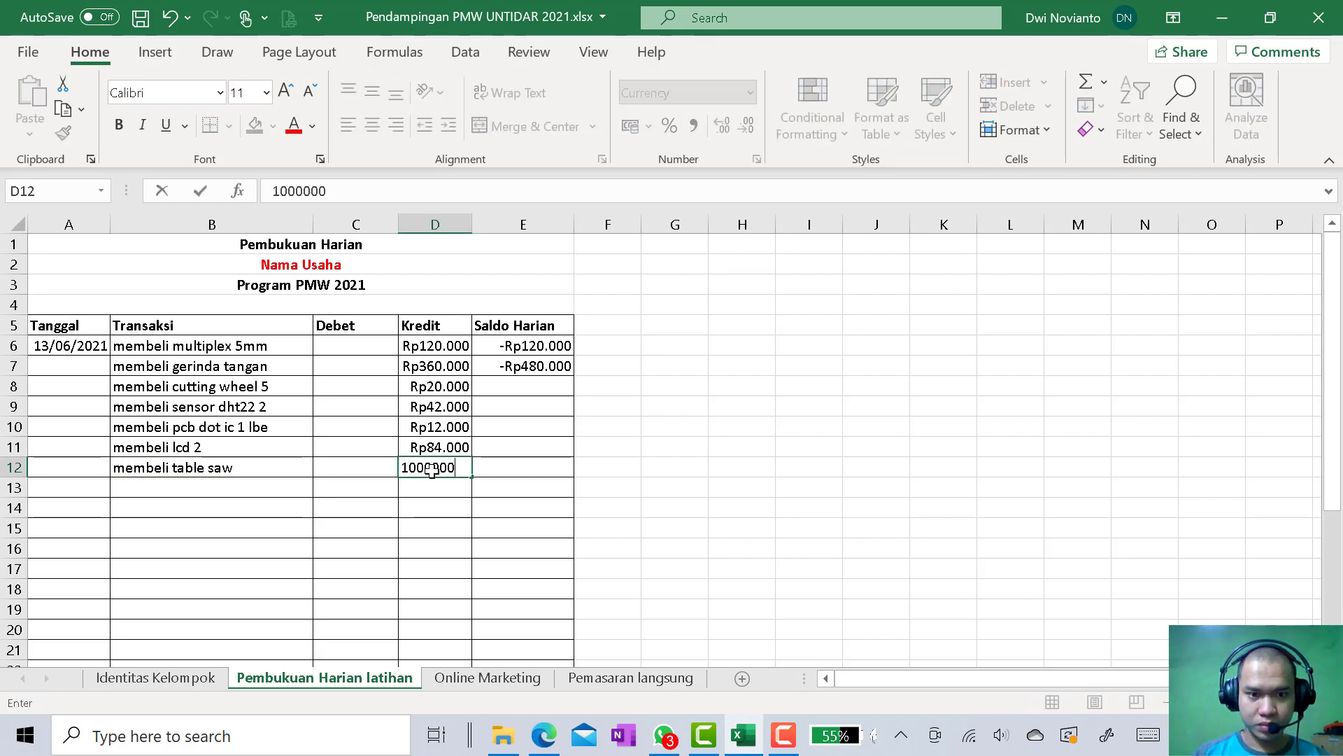
key(Return)
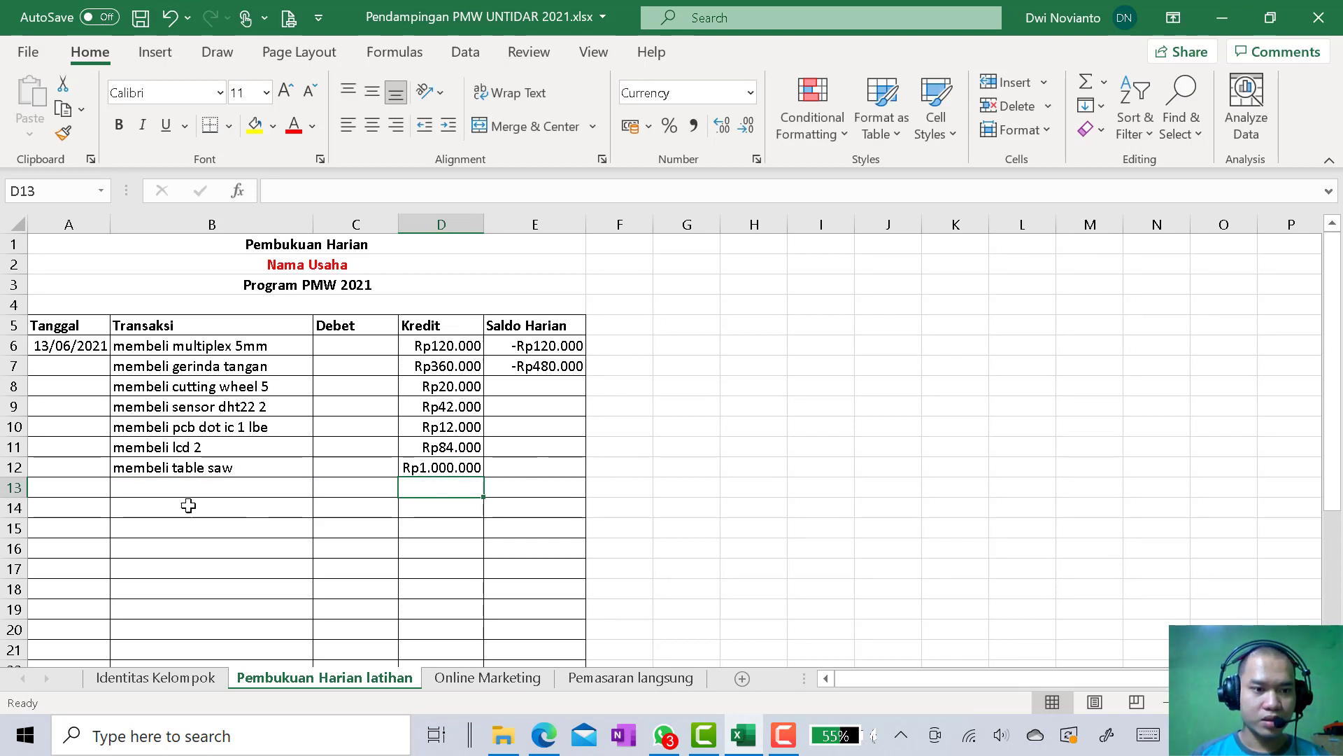
Copy the running Saldo Harian formula from E7 down through E12
click(549, 366)
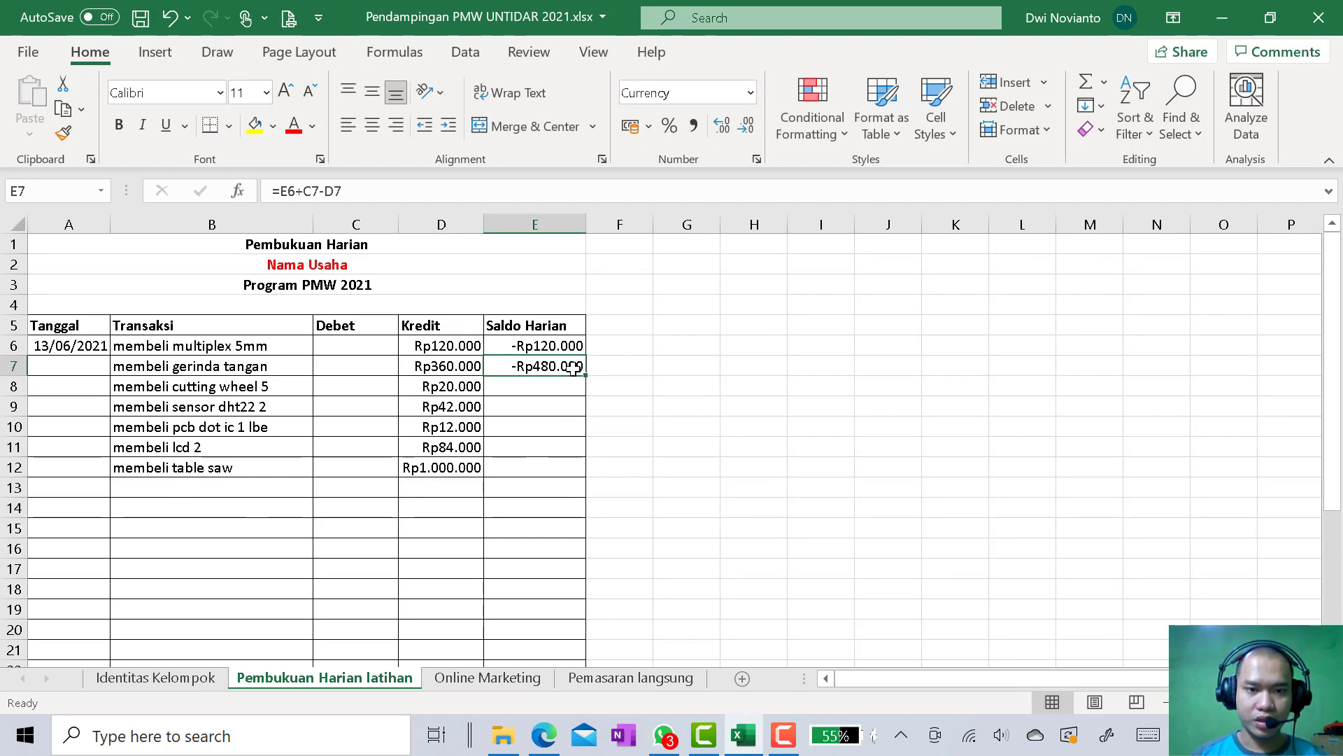
click(572, 347)
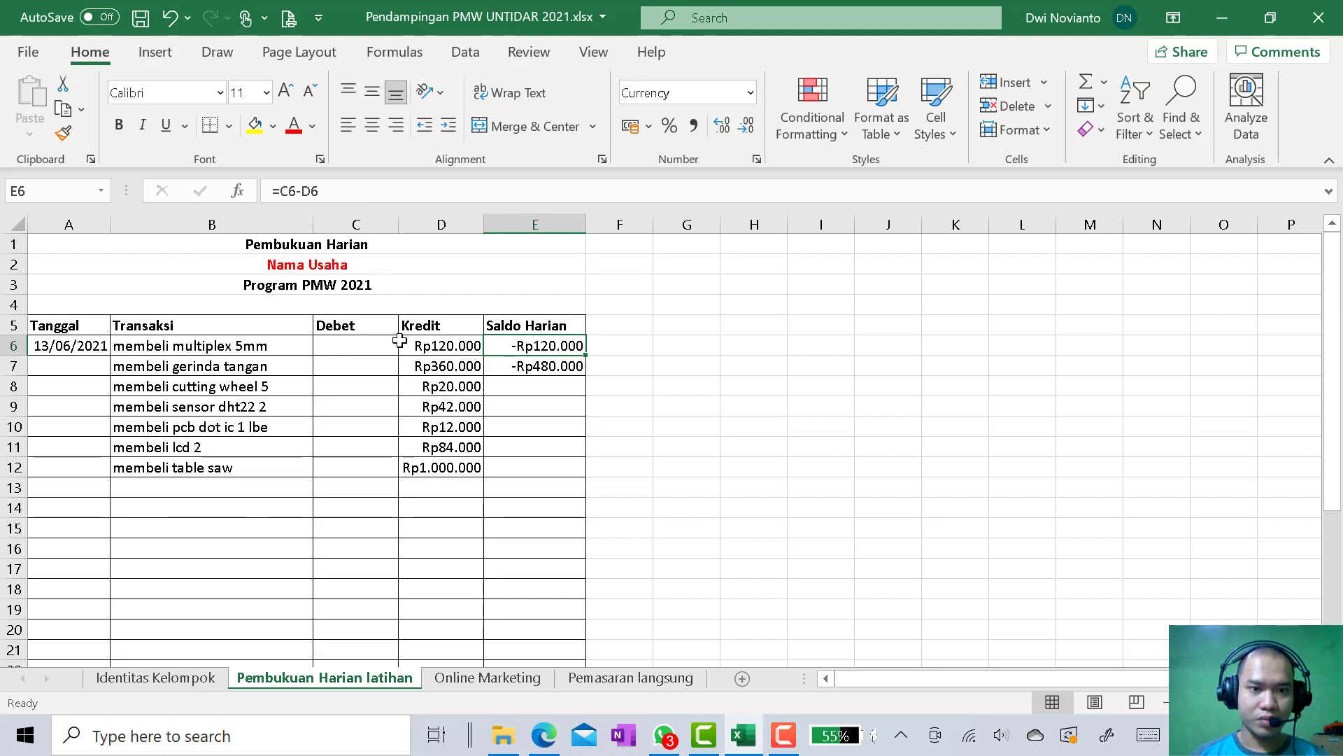
click(524, 366)
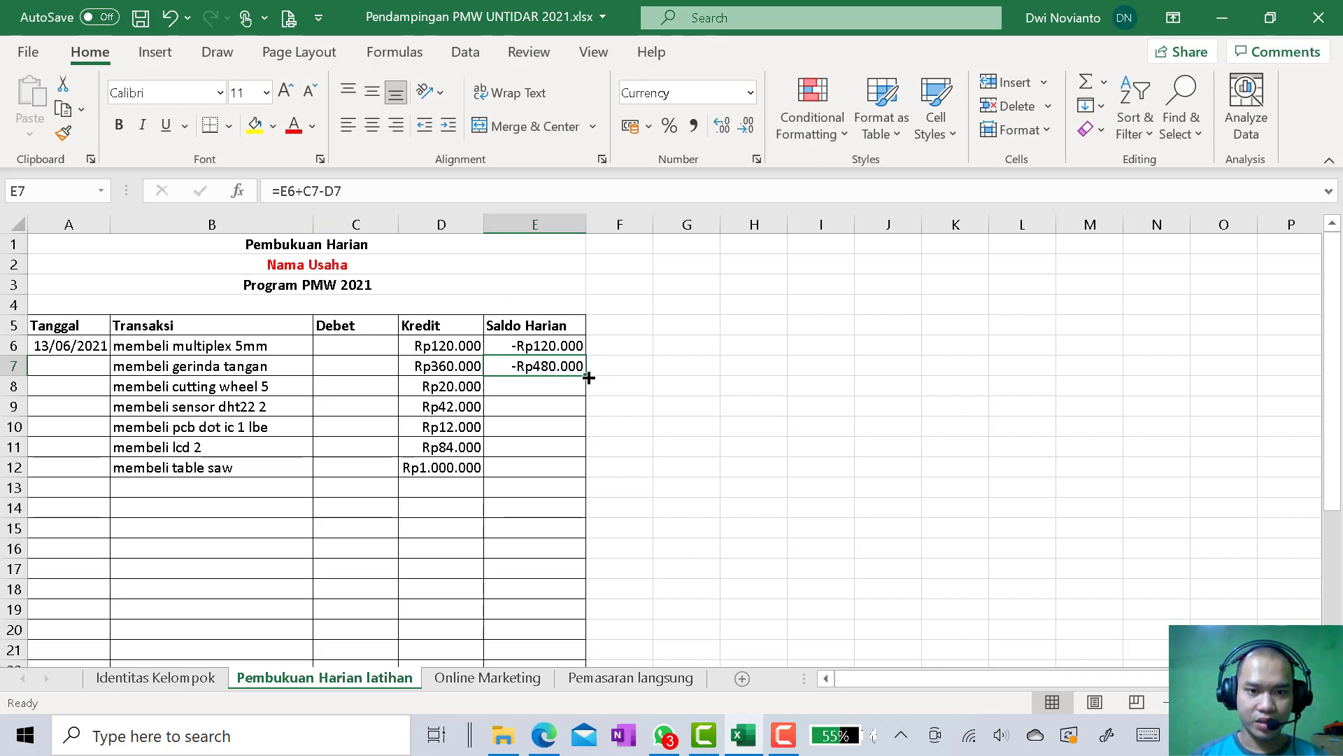
drag(588, 377, 677, 464)
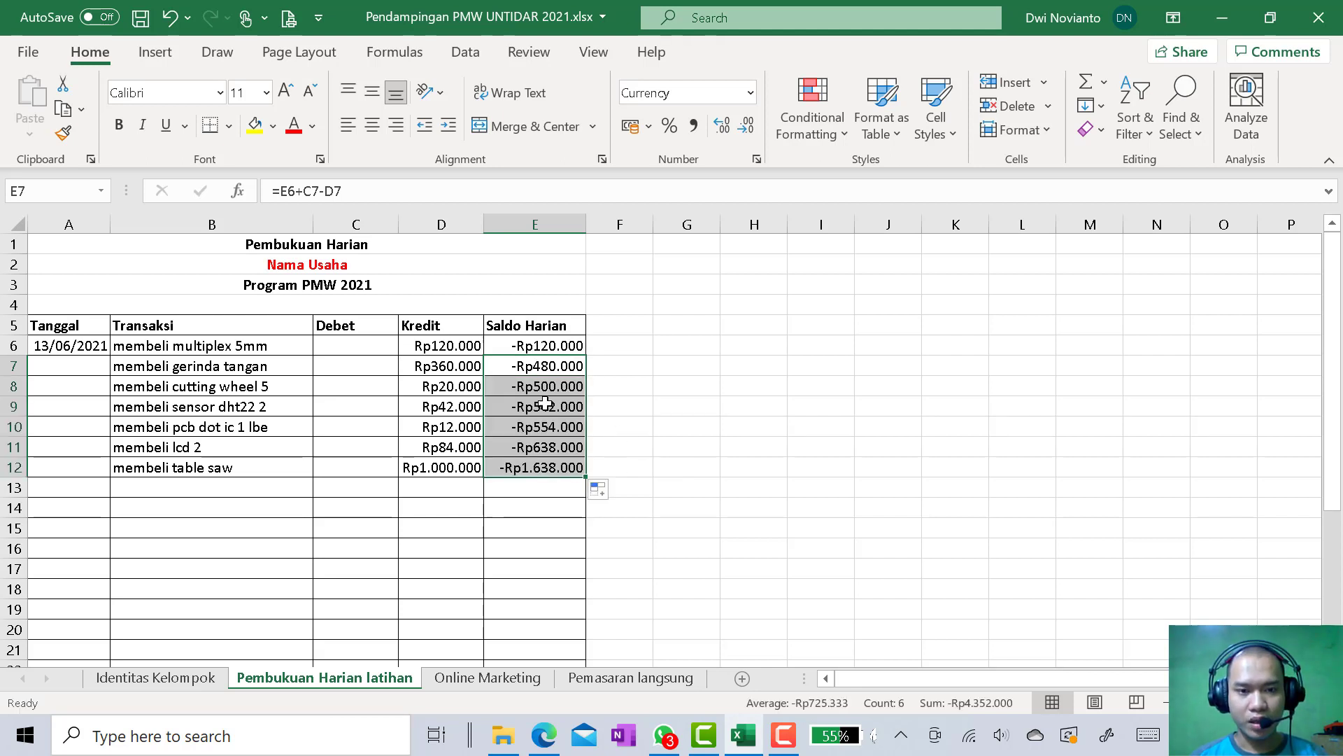
scroll(535, 488, down, 2)
scroll(537, 489, up, 2)
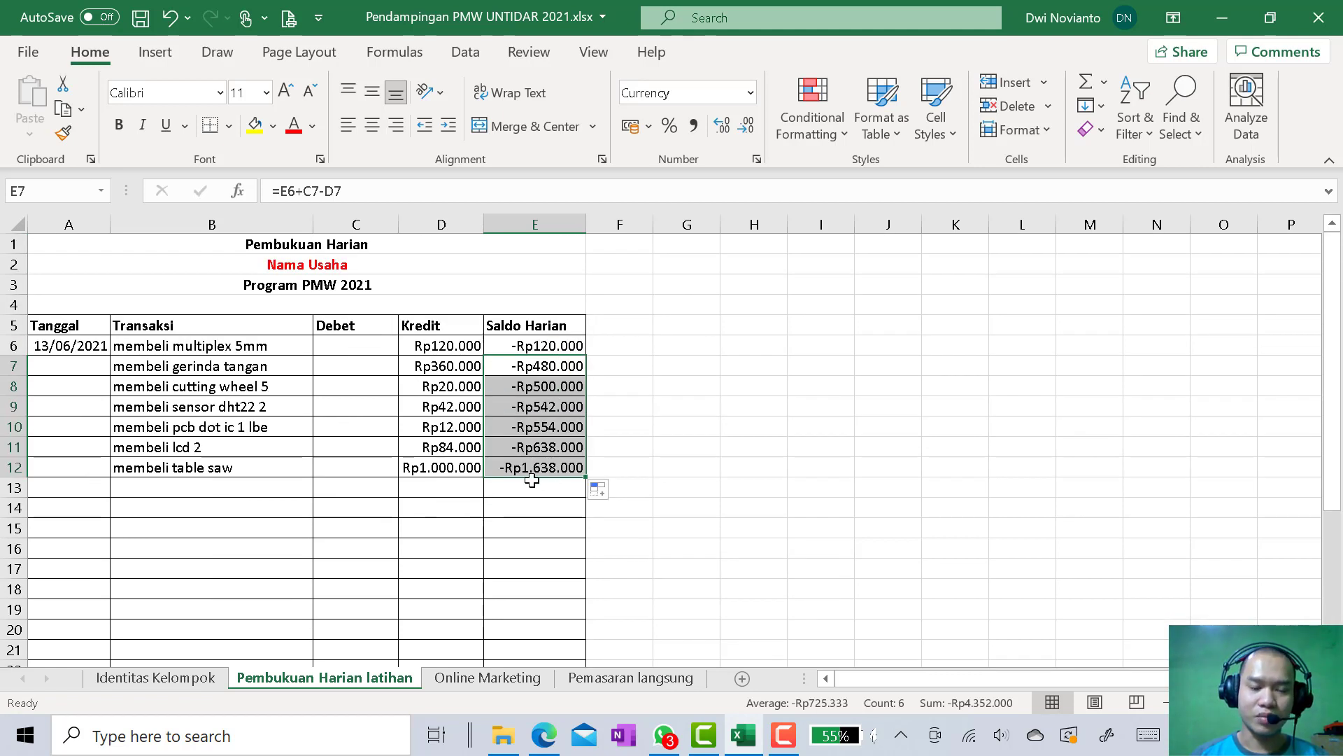
Enter 14/06/2021 in row 13 with transaction "-" and Debet 0, and extend the Saldo Harian formula from E12 down to E16
scroll(675, 459, down, 1)
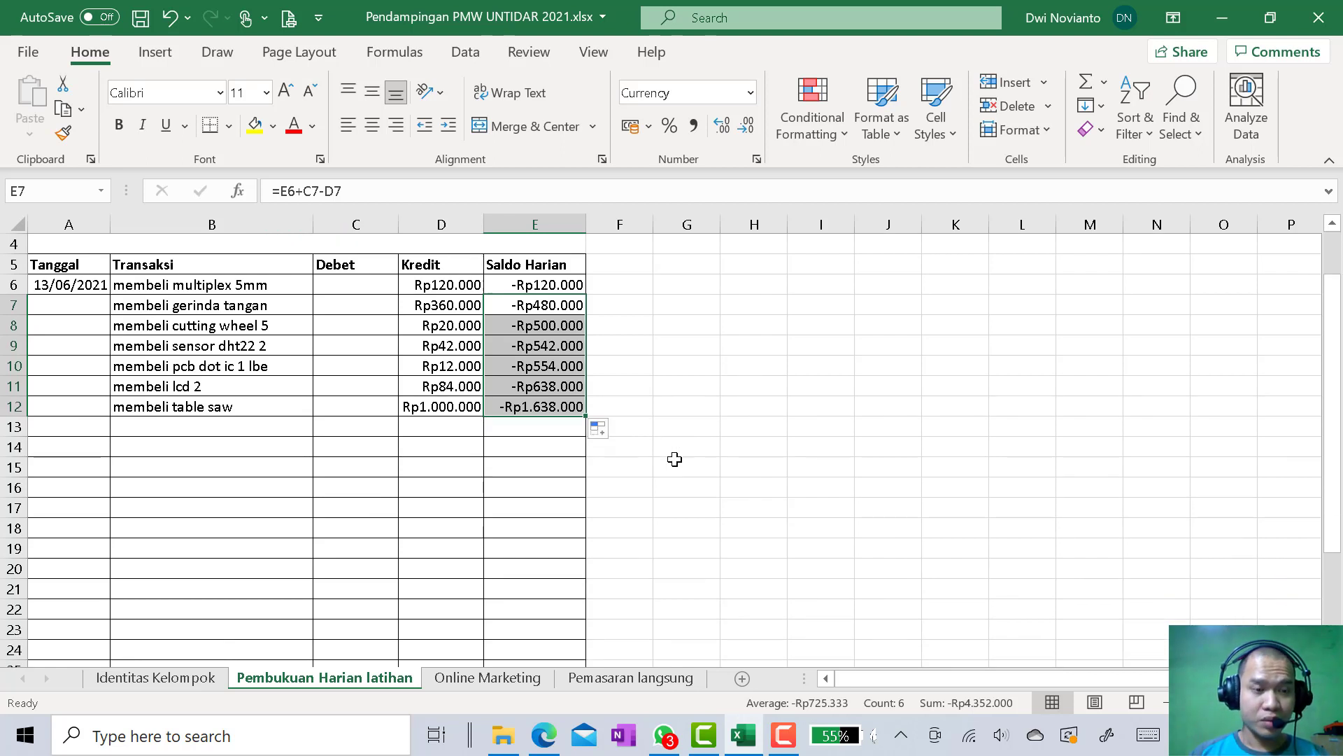
click(79, 431)
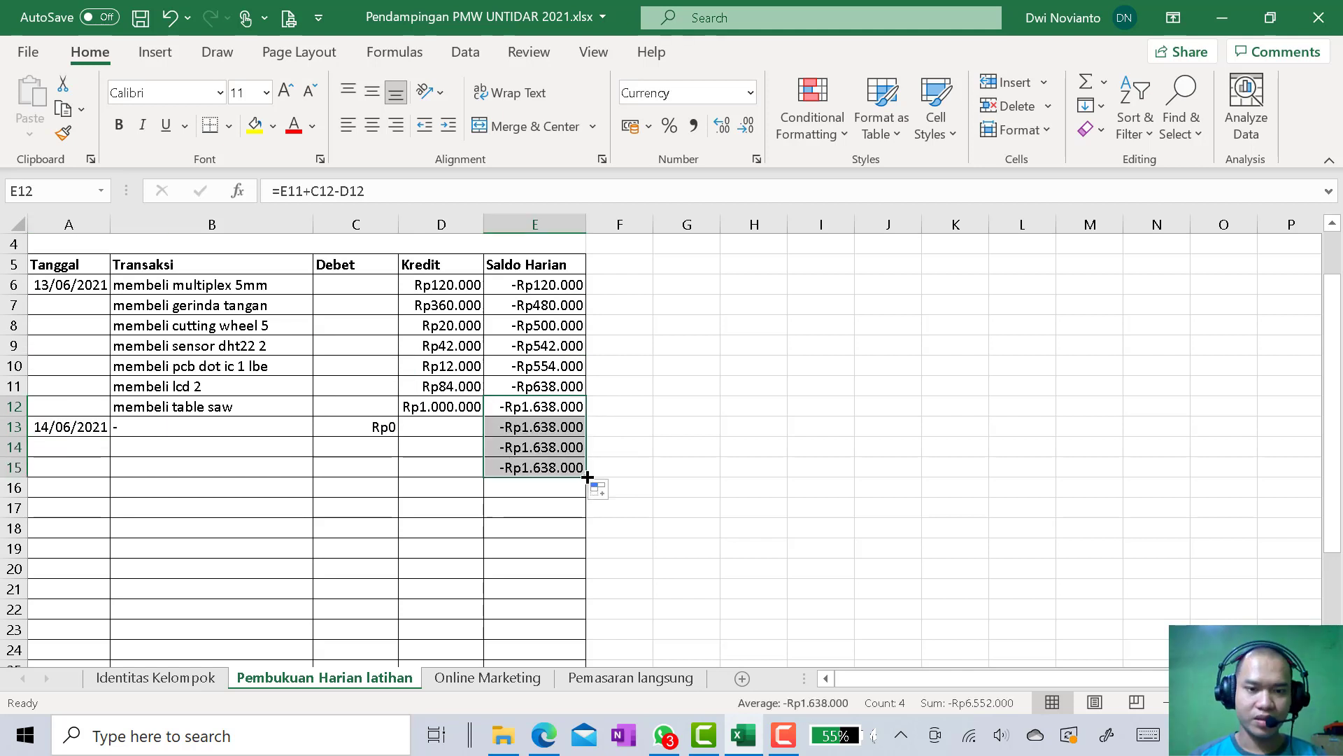
drag(586, 476, 586, 496)
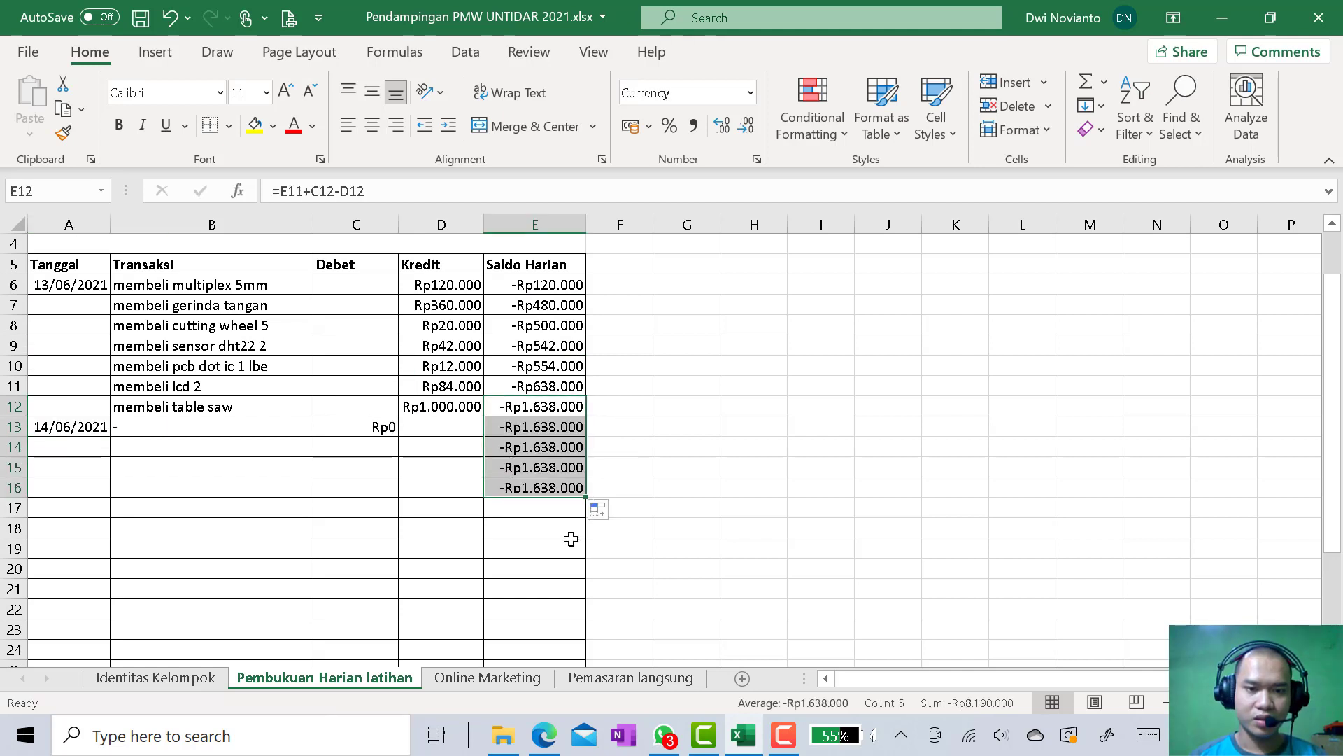
Extend the dates from A13 down to 17/06/2021 in A16 and enter "-" as the transaction in B14 to B16
click(71, 429)
drag(110, 437, 105, 498)
click(150, 451)
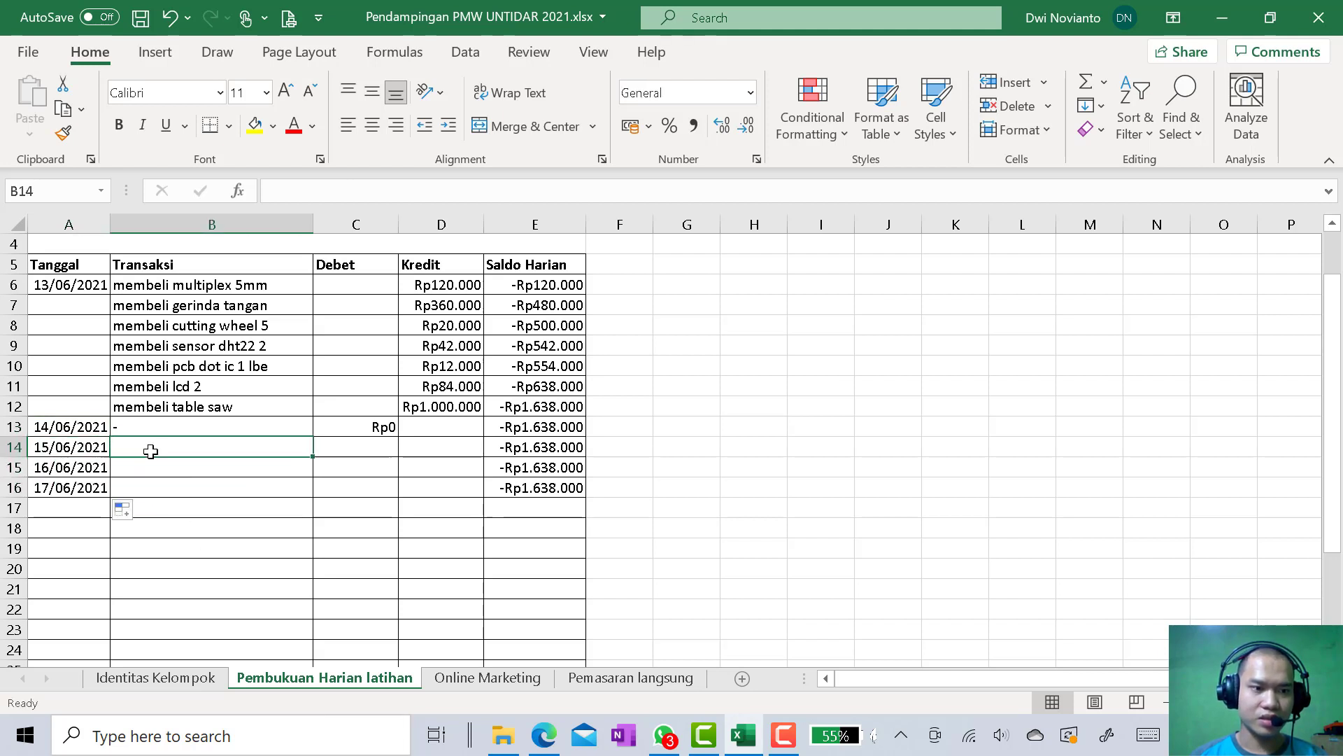
text(-)
key(Return)
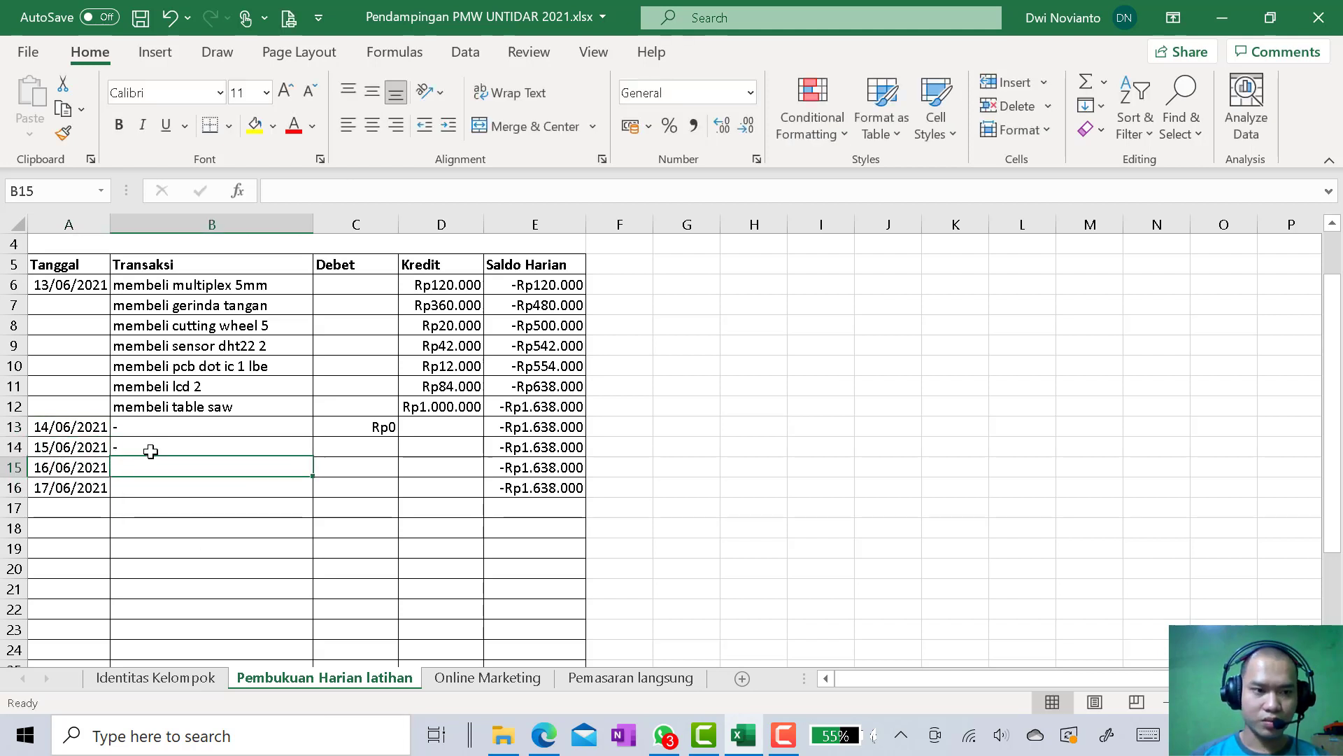
text(-)
key(Return)
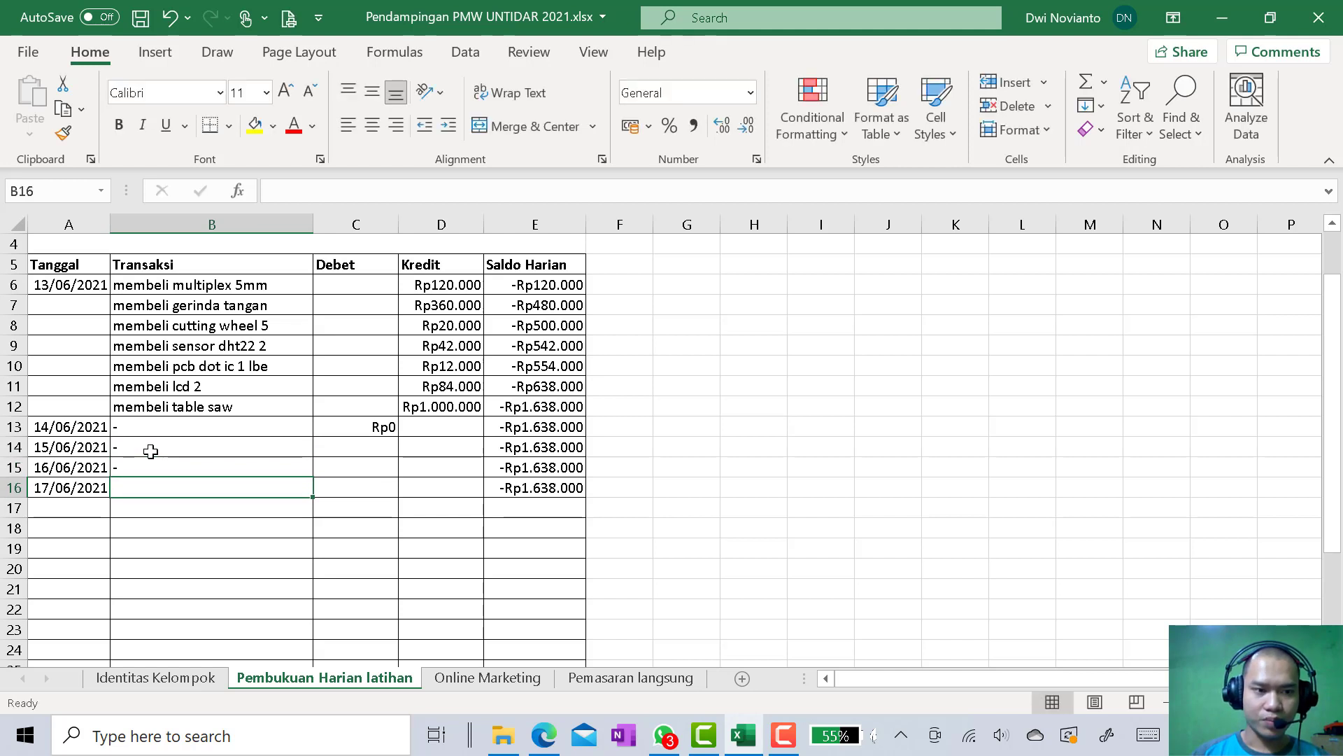
text(-)
key(Return)
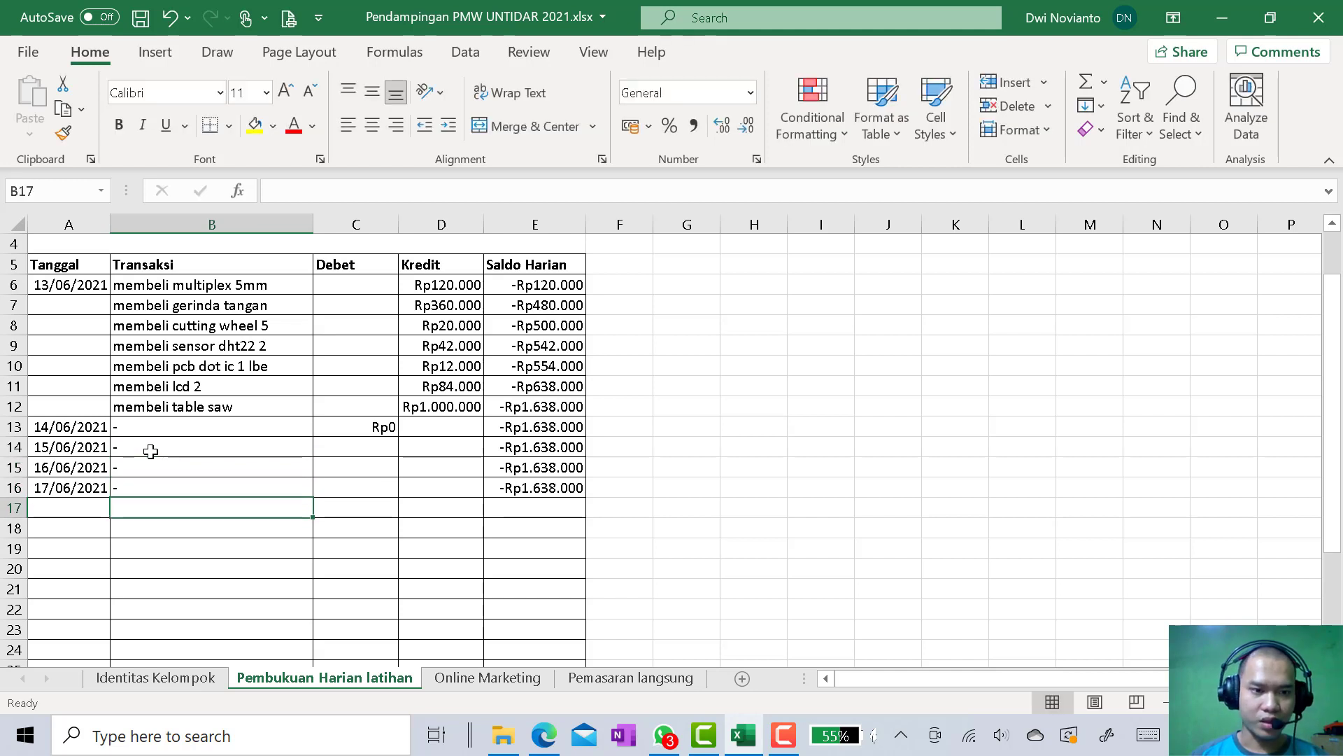
Extend the dates from A16 down to 20/06/2021 in A19 and copy the "-" transaction from B16 down to B19
click(90, 492)
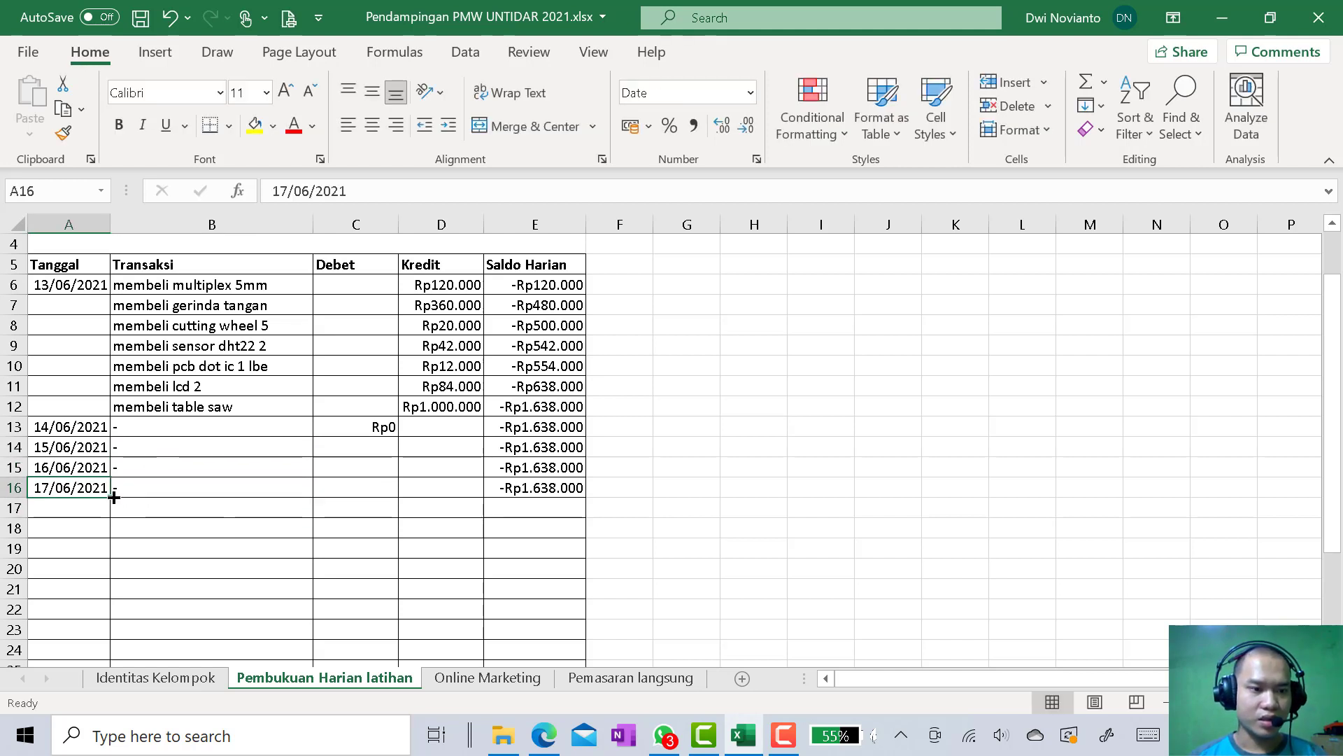
drag(112, 496, 107, 549)
click(223, 488)
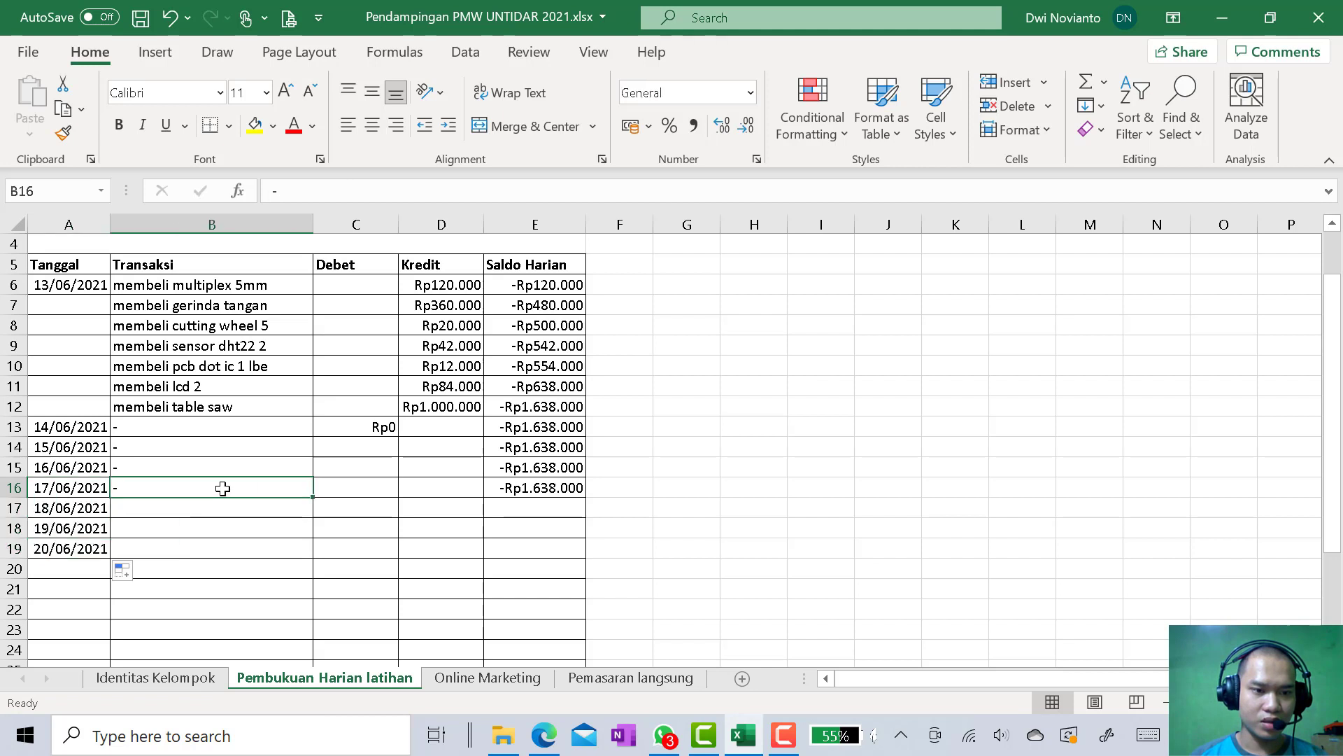
drag(311, 499, 303, 551)
Copy the zero Debet amount from C13 down to C19
click(384, 428)
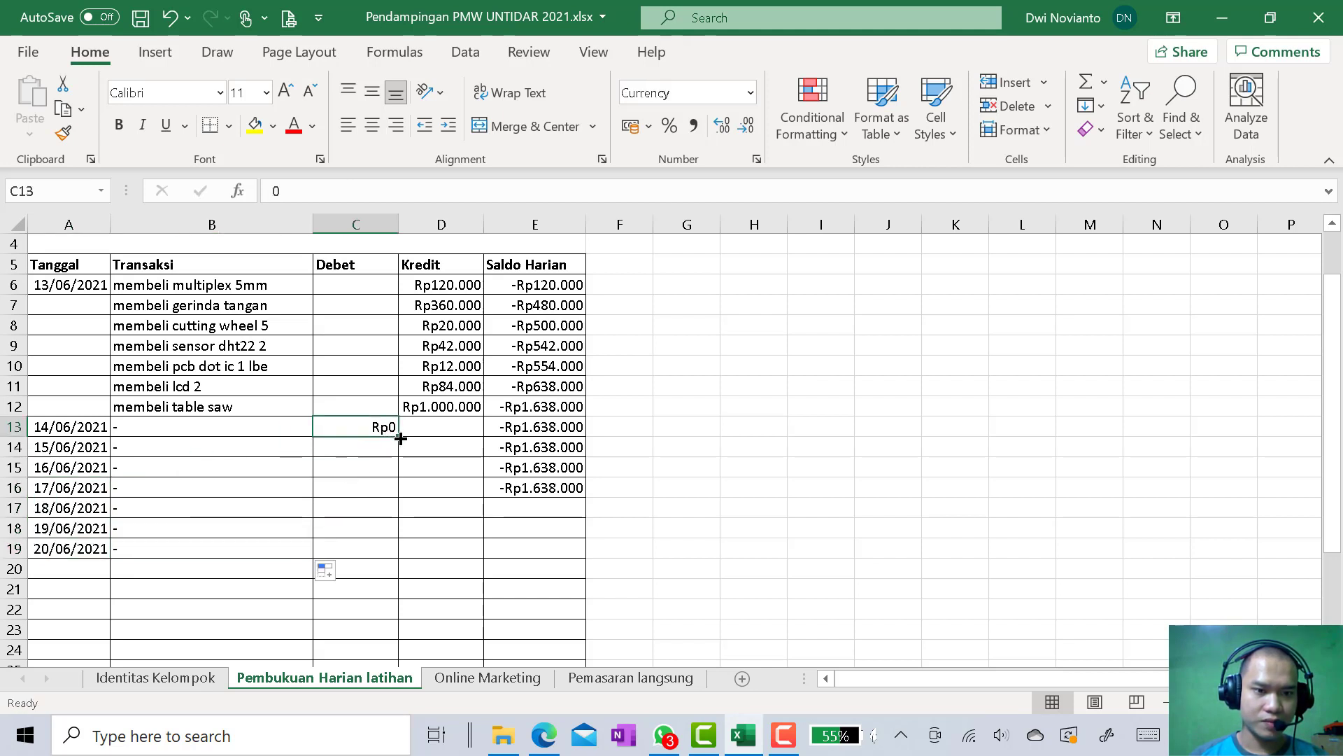
drag(400, 438, 393, 551)
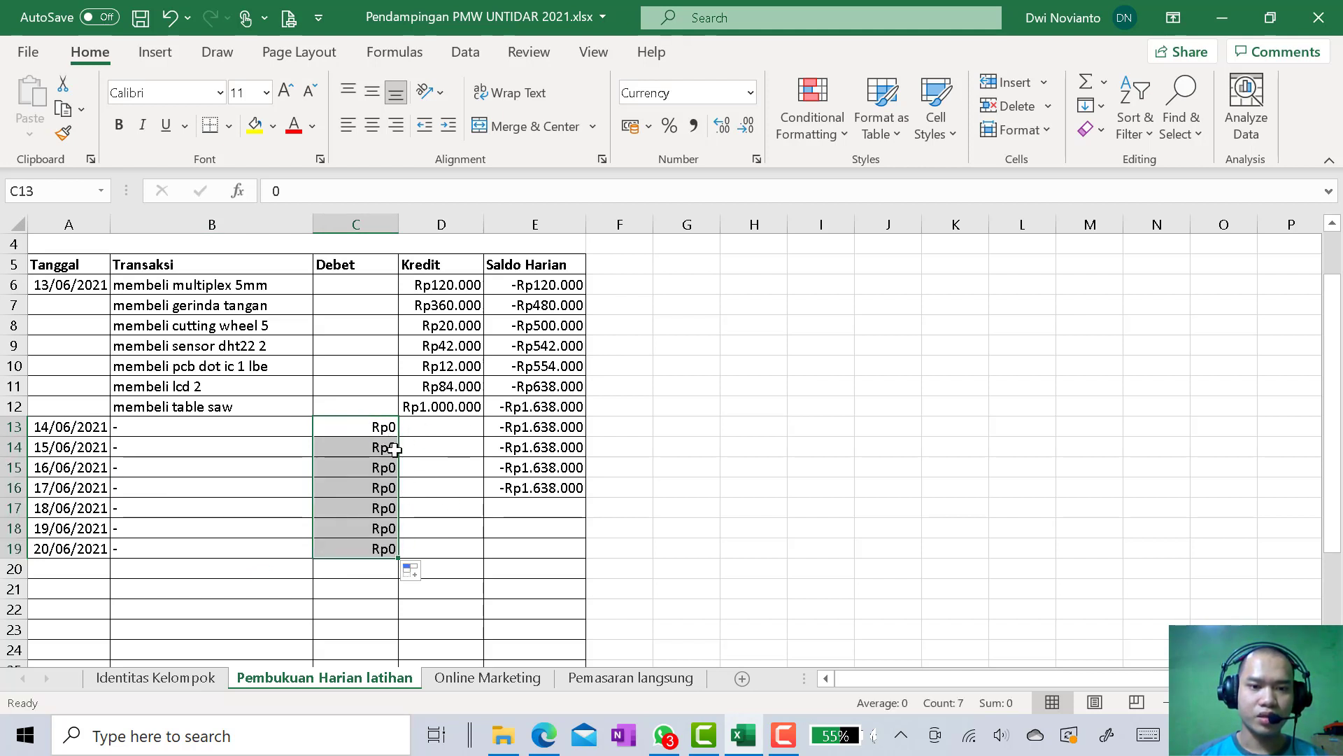
click(442, 527)
Clear the Debet amounts in C13:C19 and extend the Saldo Harian formula from E16 down to E19
drag(377, 432, 377, 550)
key(Delete)
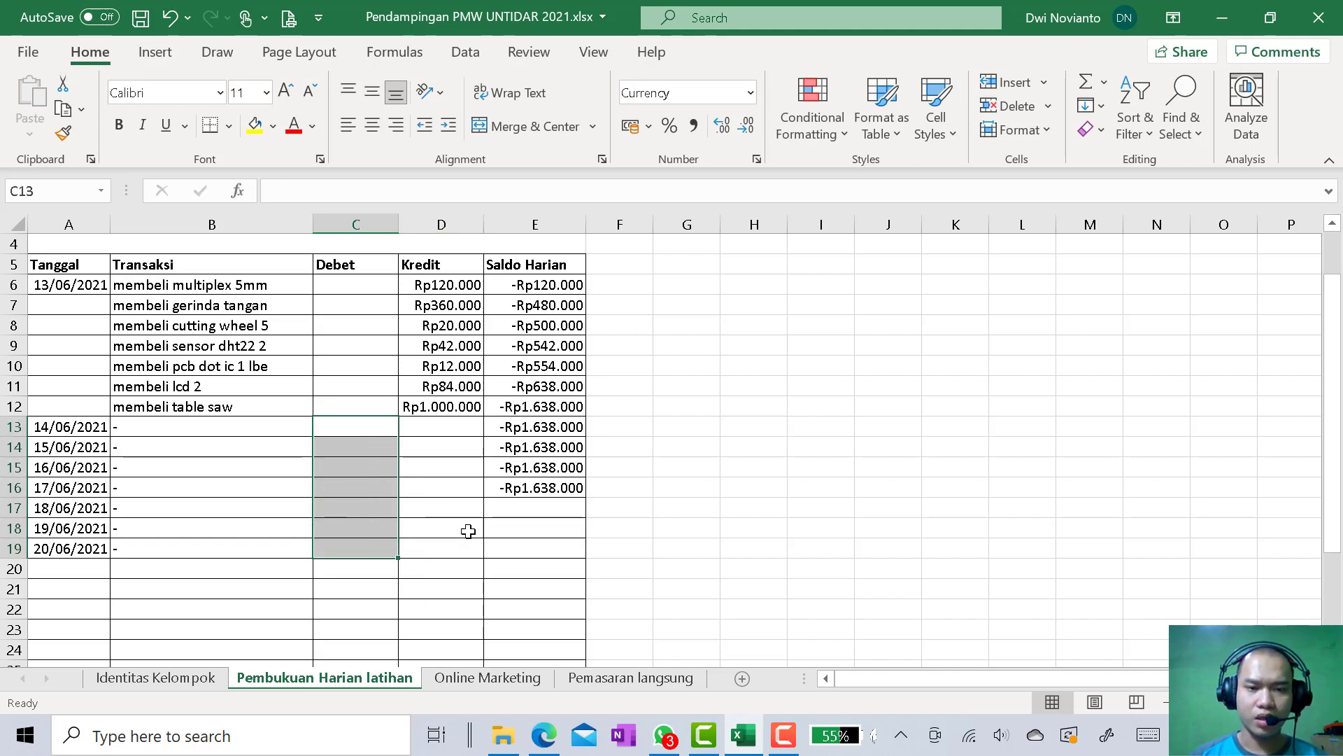
click(539, 488)
drag(586, 497, 586, 557)
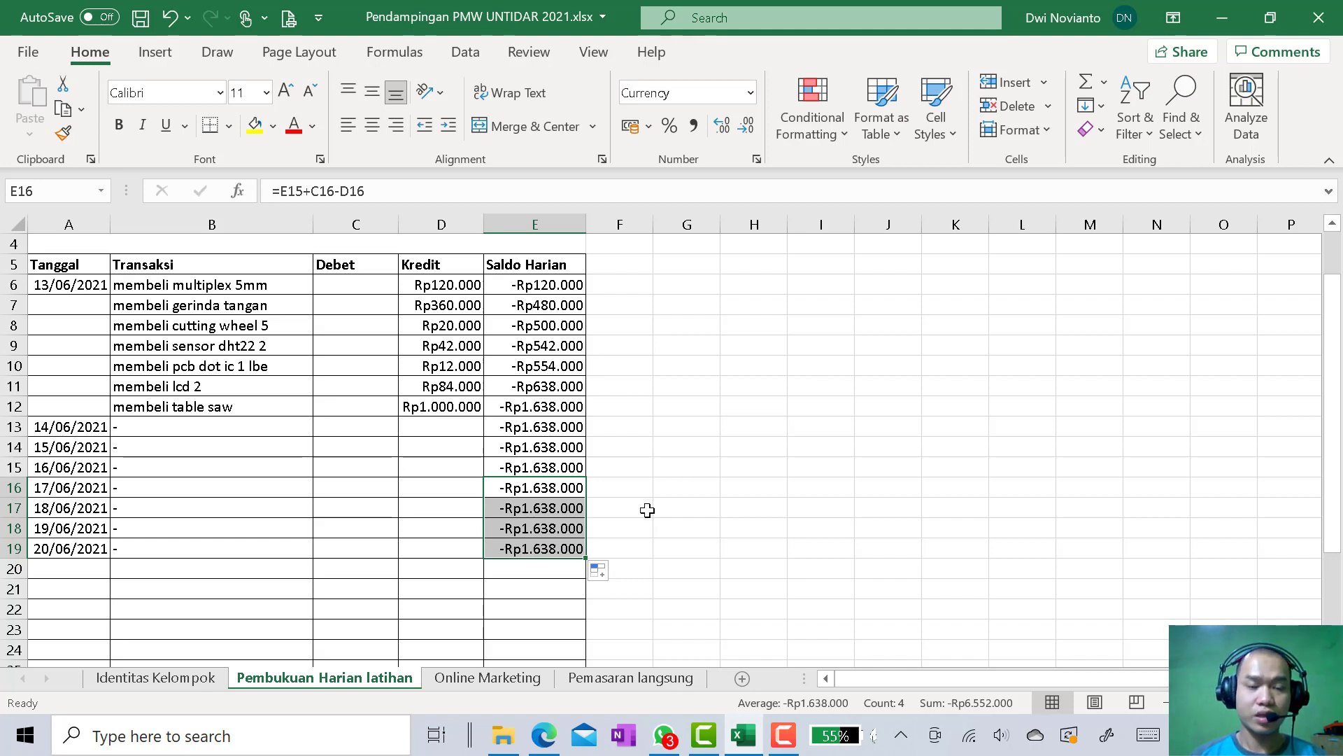
Record a sale in row 20 dated 21/06/2021 as "menjual 1 inkubator" with a Debet amount of 930000
click(80, 570)
click(95, 549)
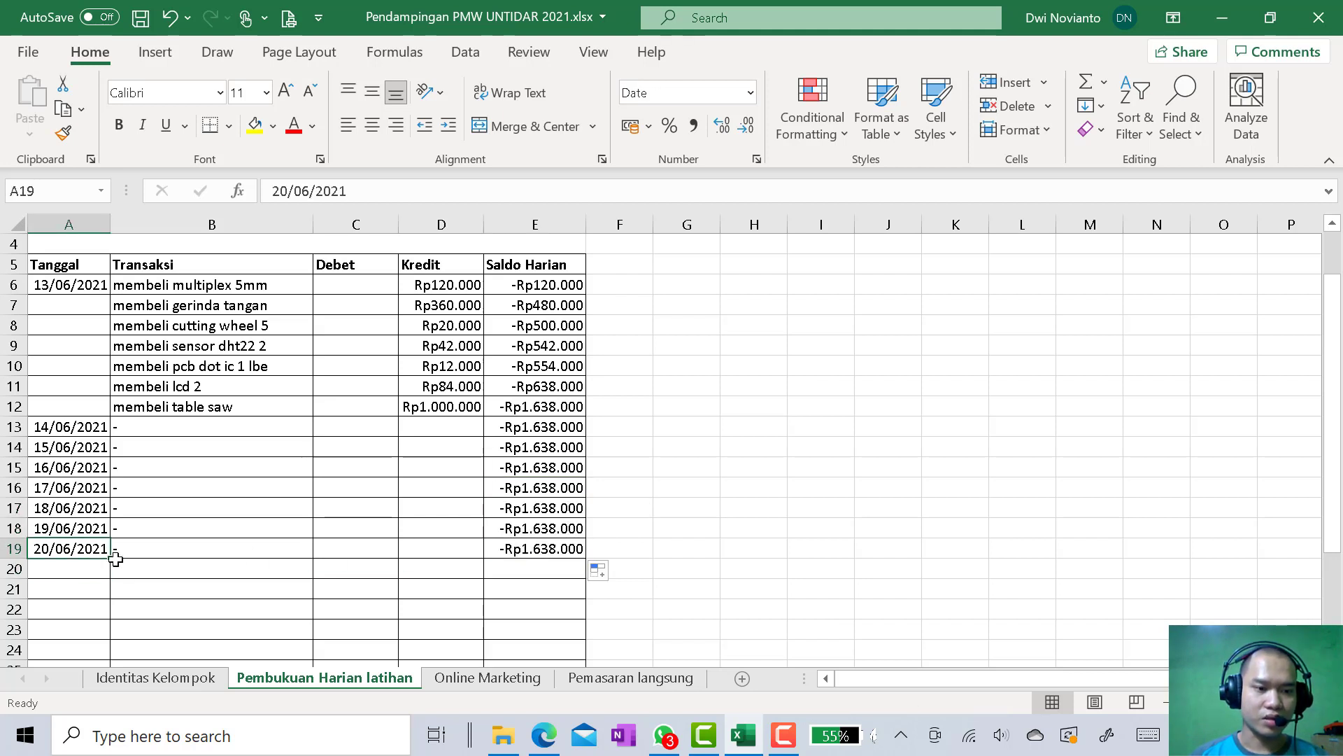
drag(112, 558, 112, 570)
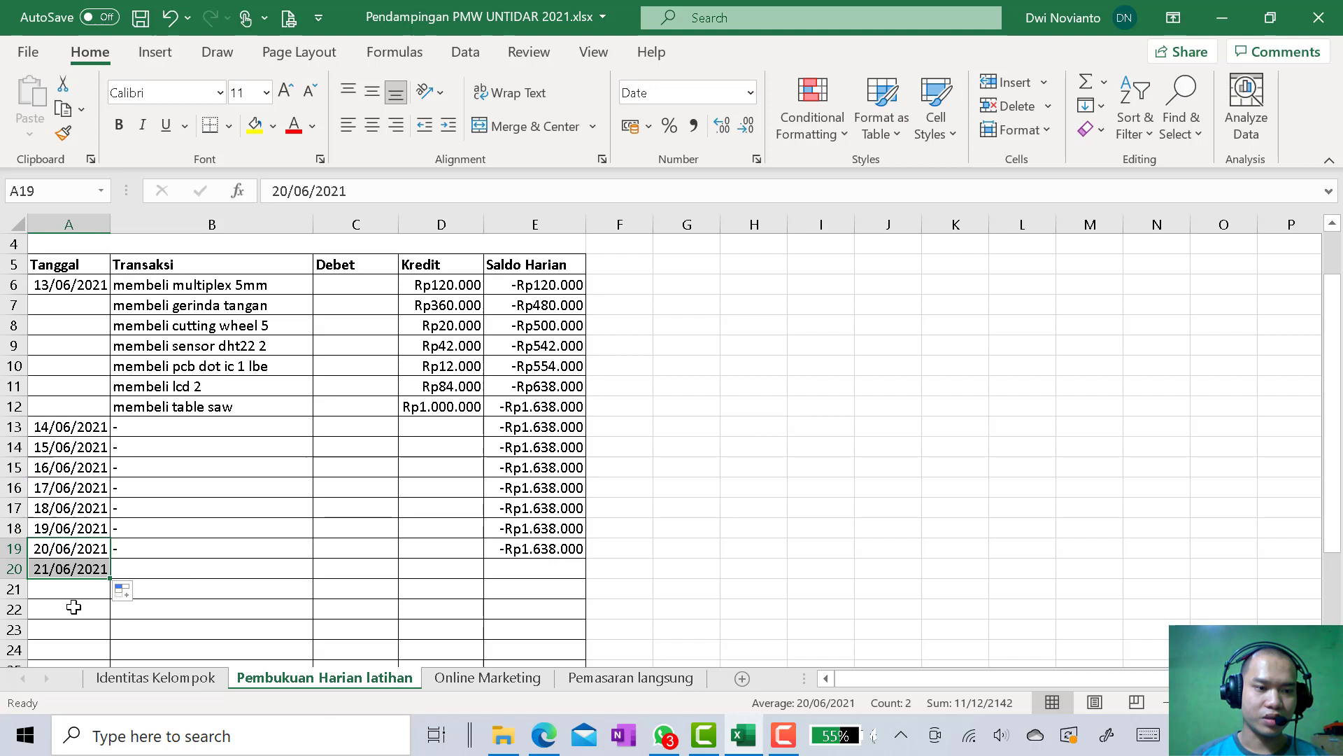
click(156, 574)
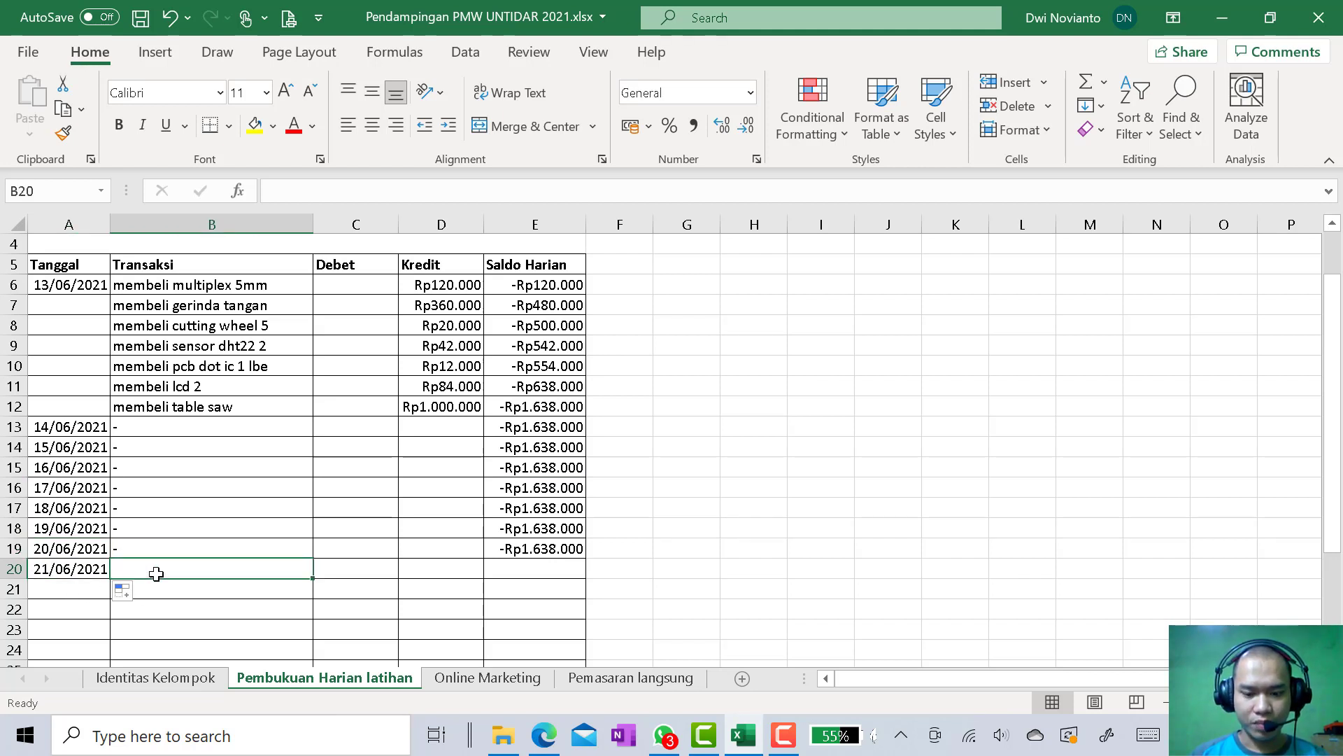
text(menjual 1 i)
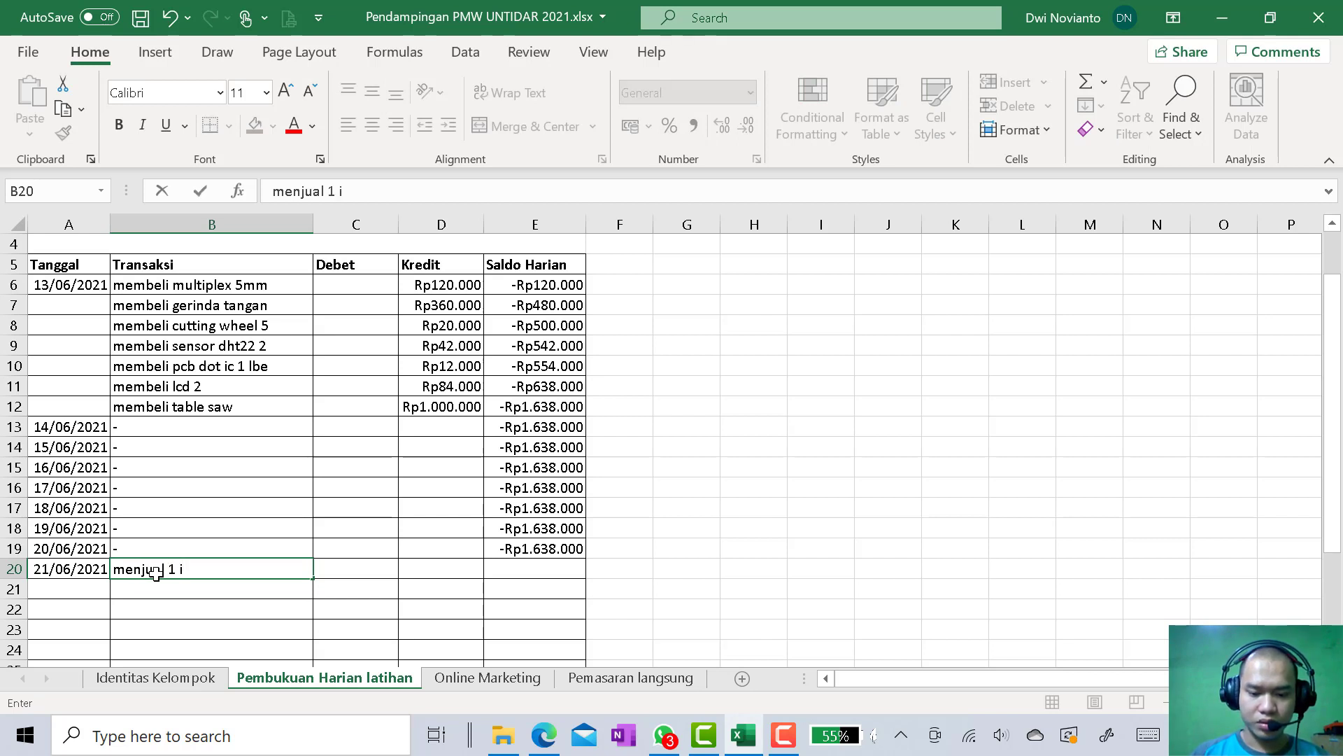
text(nkubator)
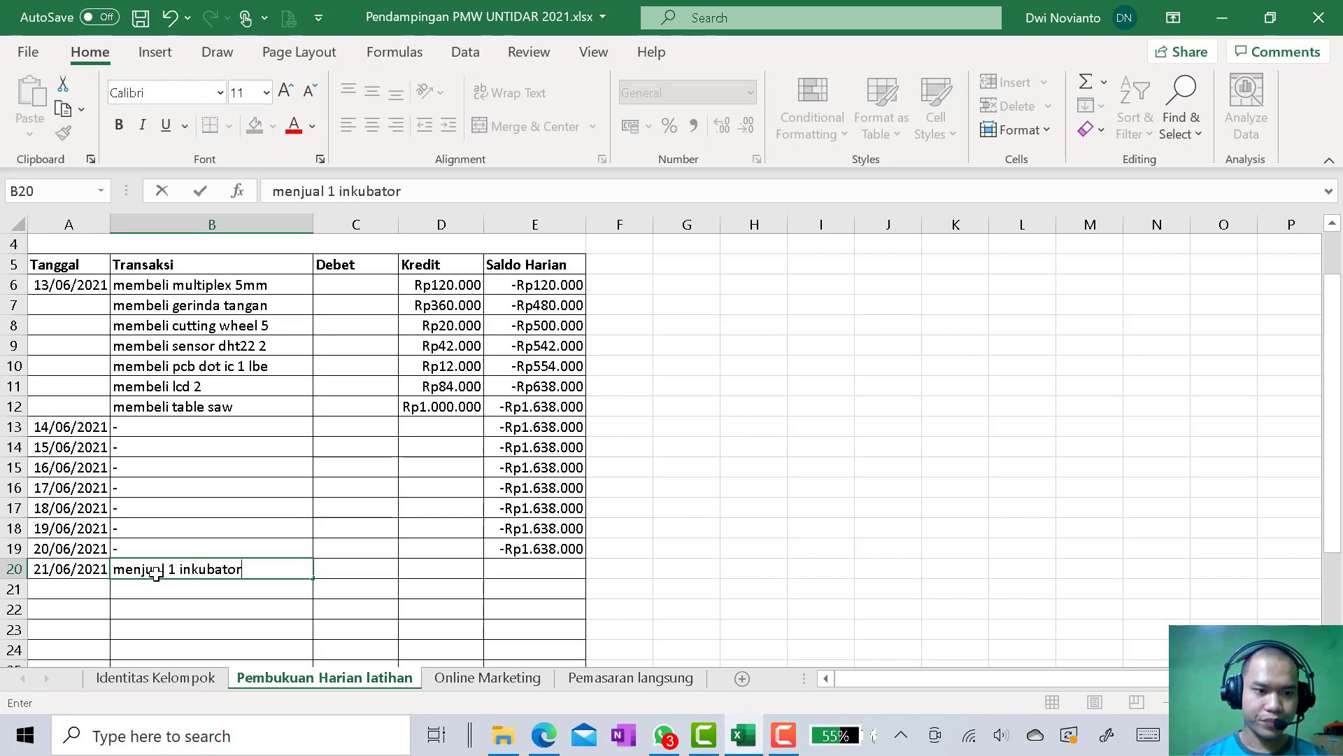
click(380, 569)
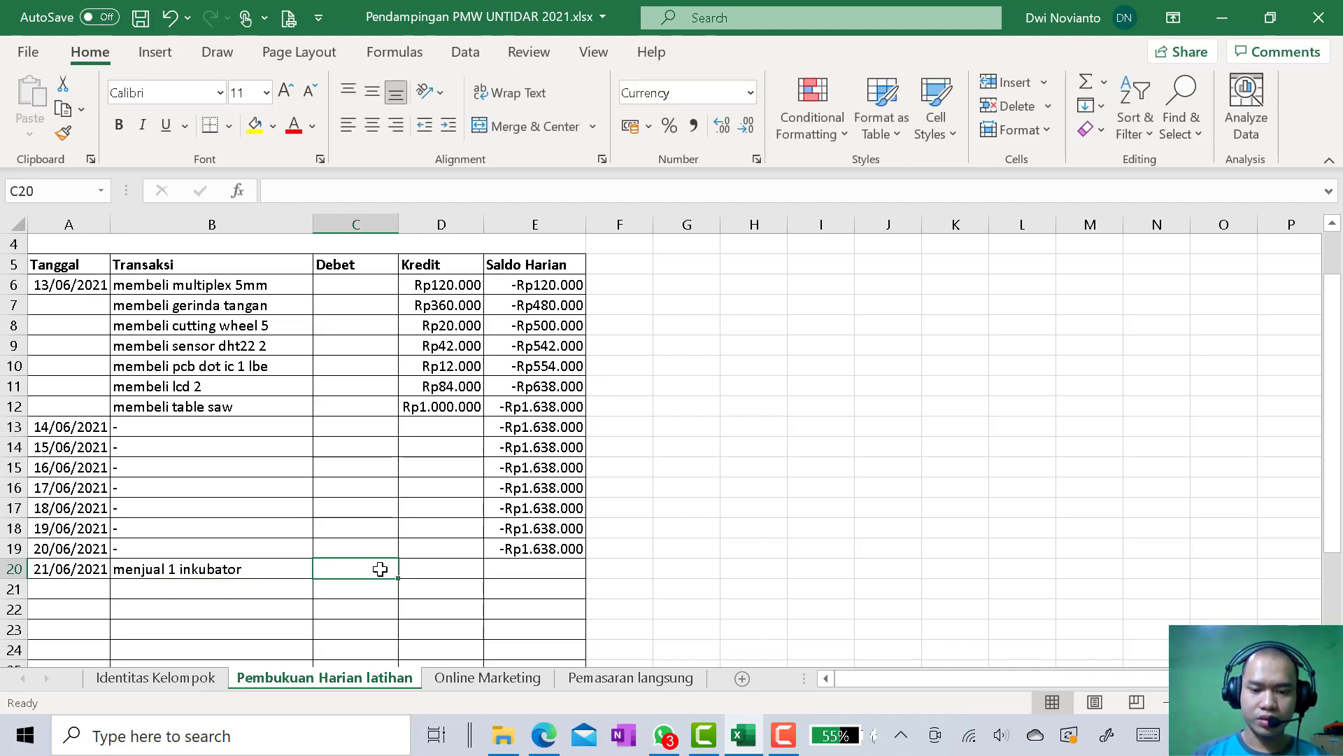
text(930.0)
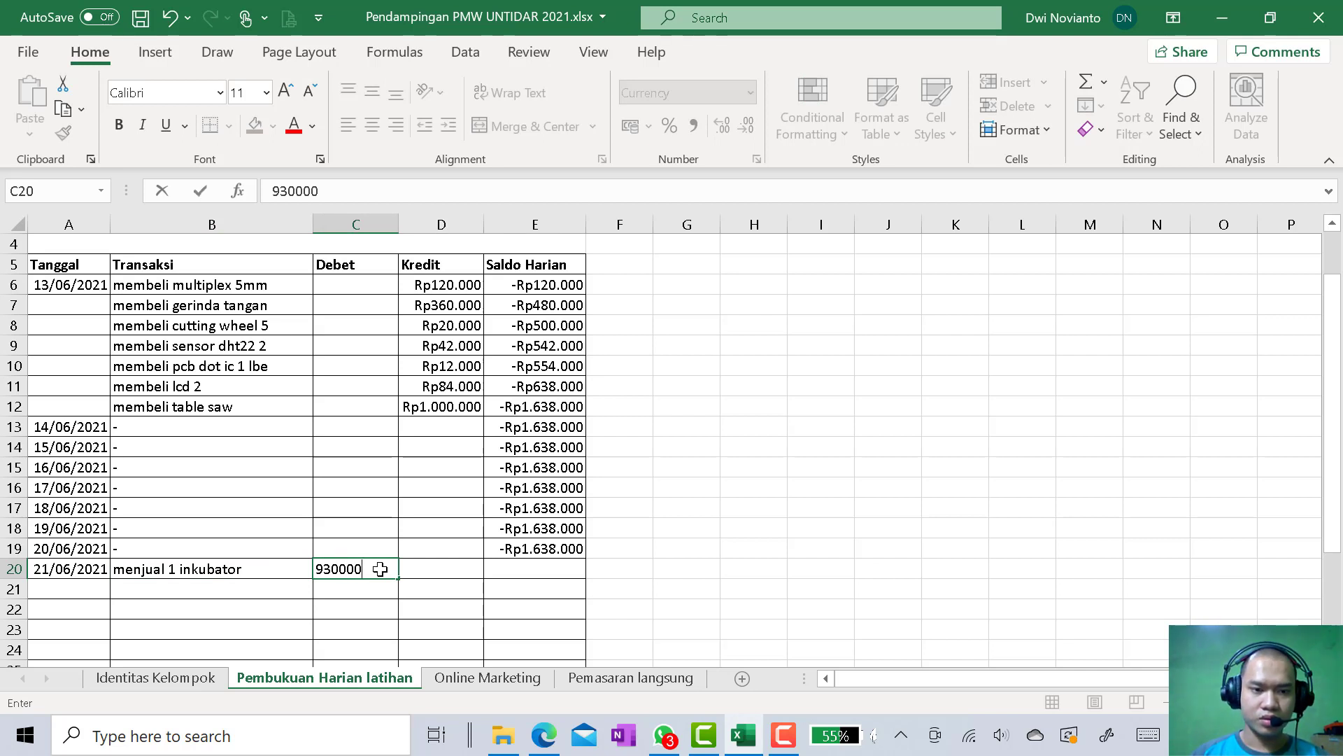
text(00)
key(Return)
Copy the Saldo Harian formula from E19 to E20 and inspect the cells it references
click(532, 550)
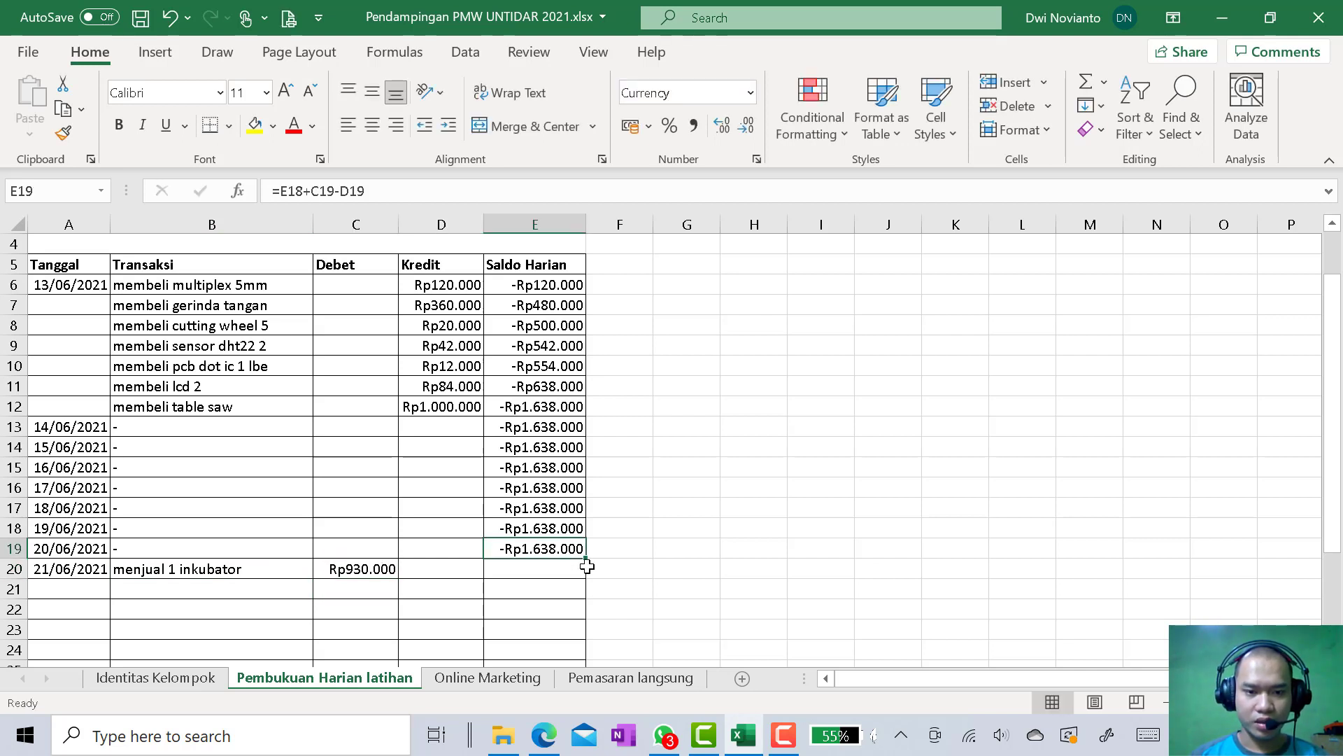
drag(590, 560, 587, 572)
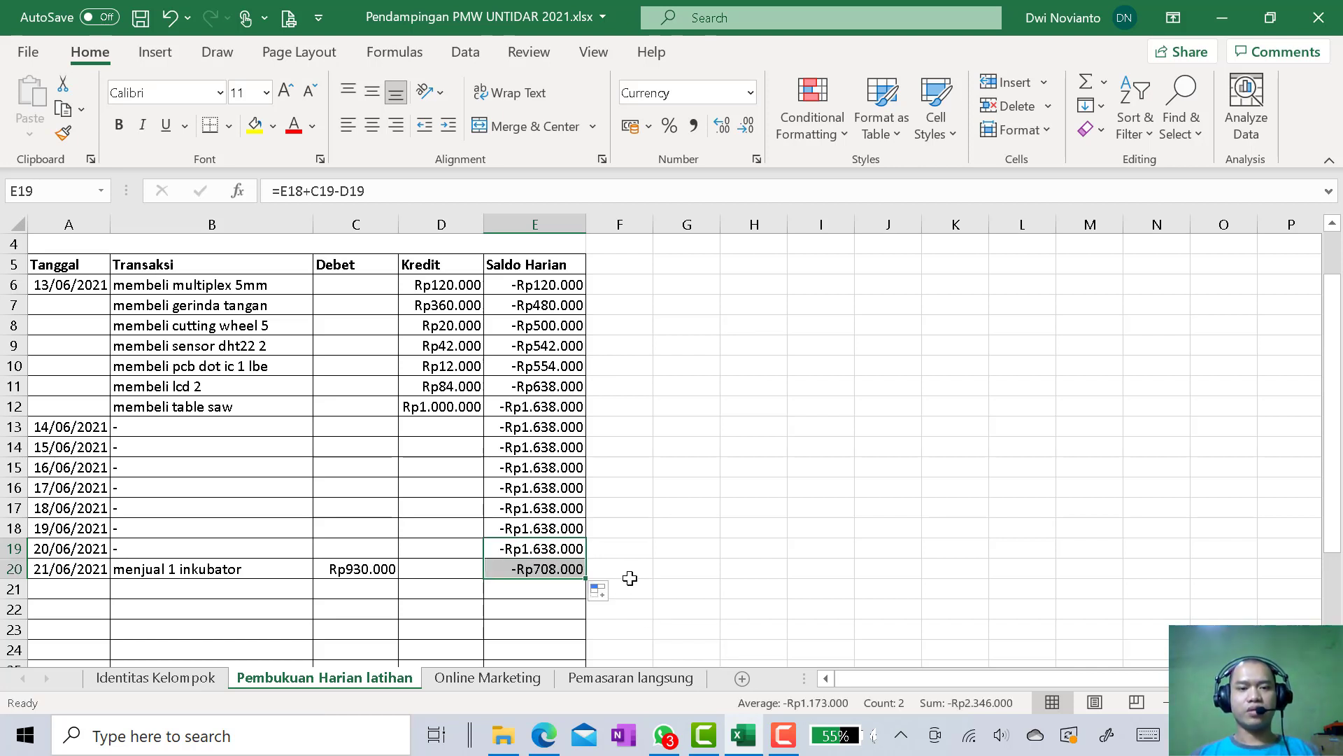
click(573, 568)
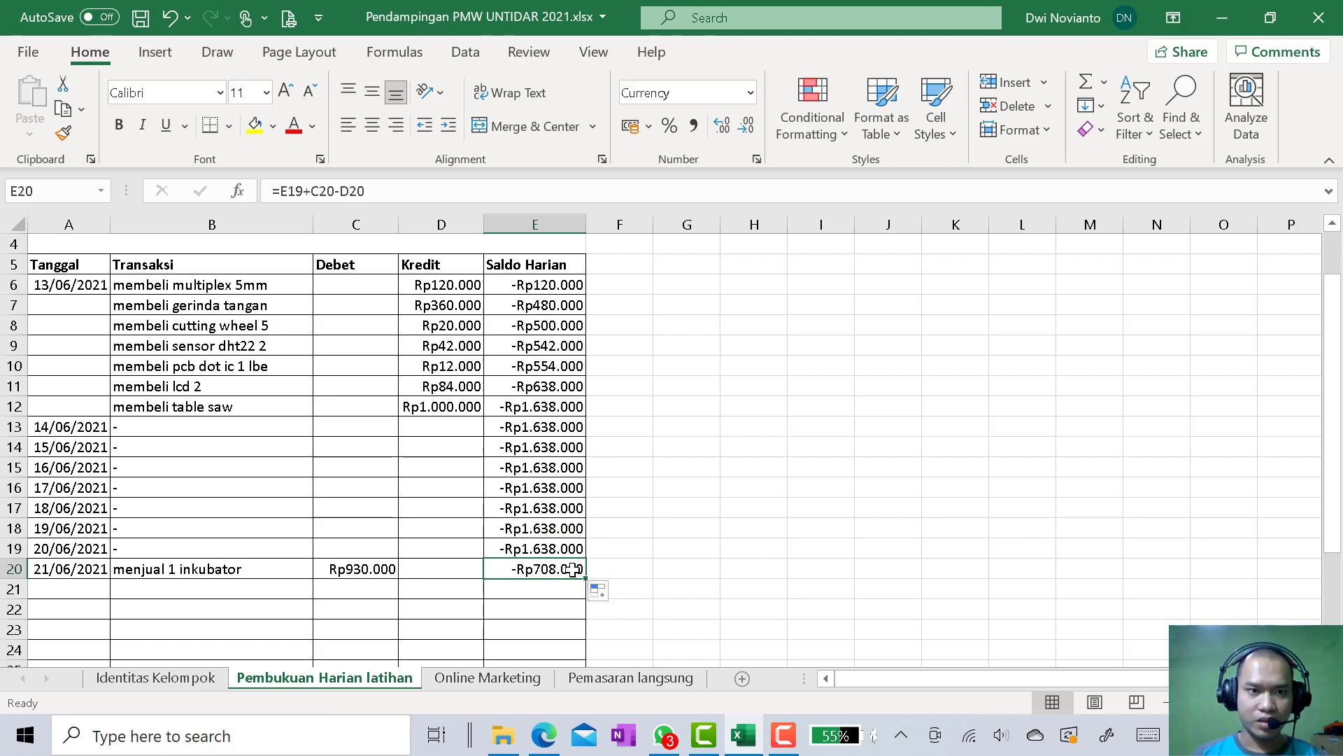
click(411, 190)
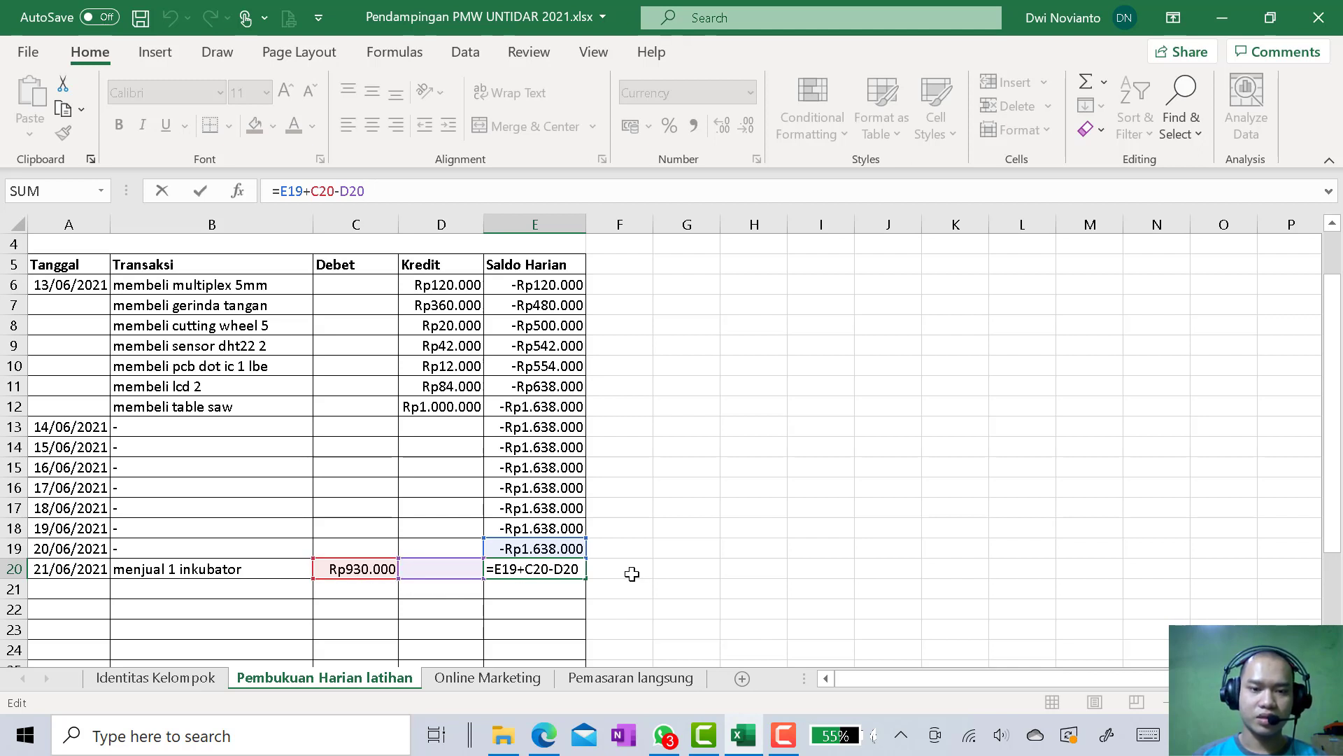
key(Return)
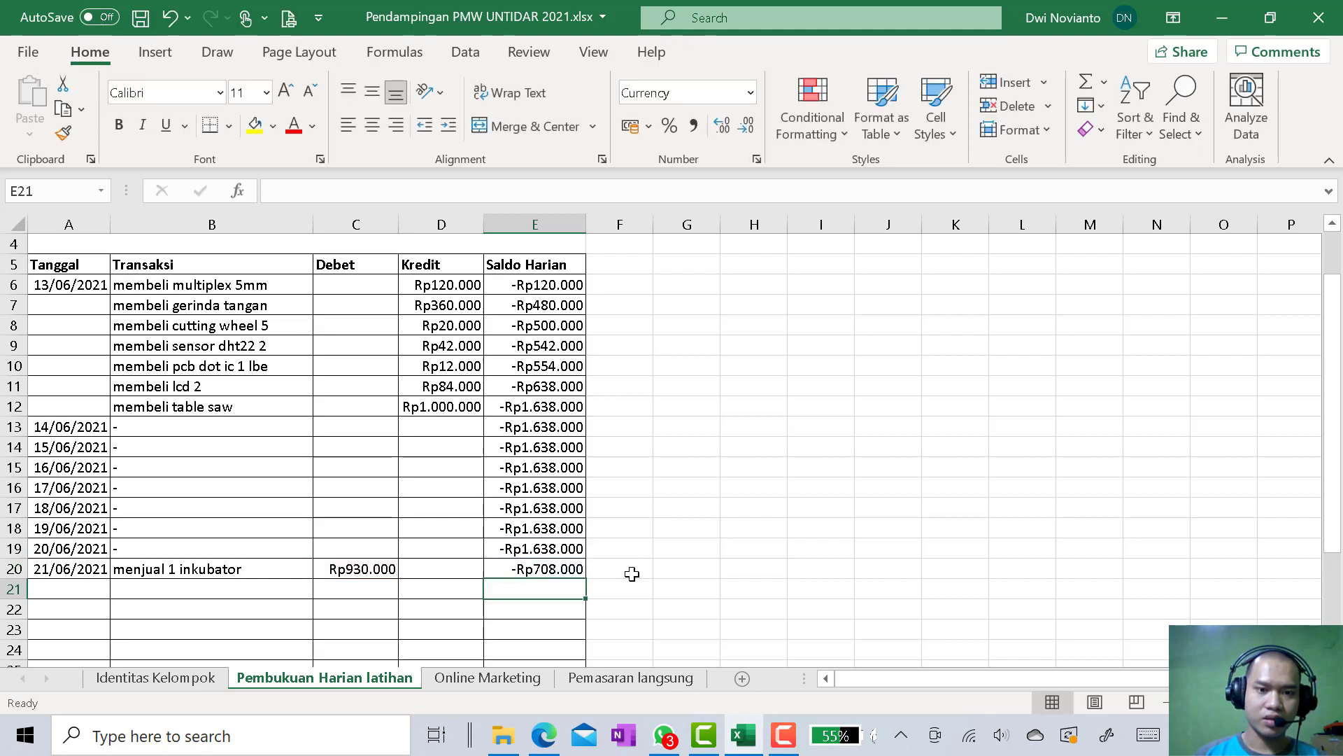
Recheck the Saldo Harian formulas in E19 and E20, reapplying the fill from E19 to E20
click(544, 553)
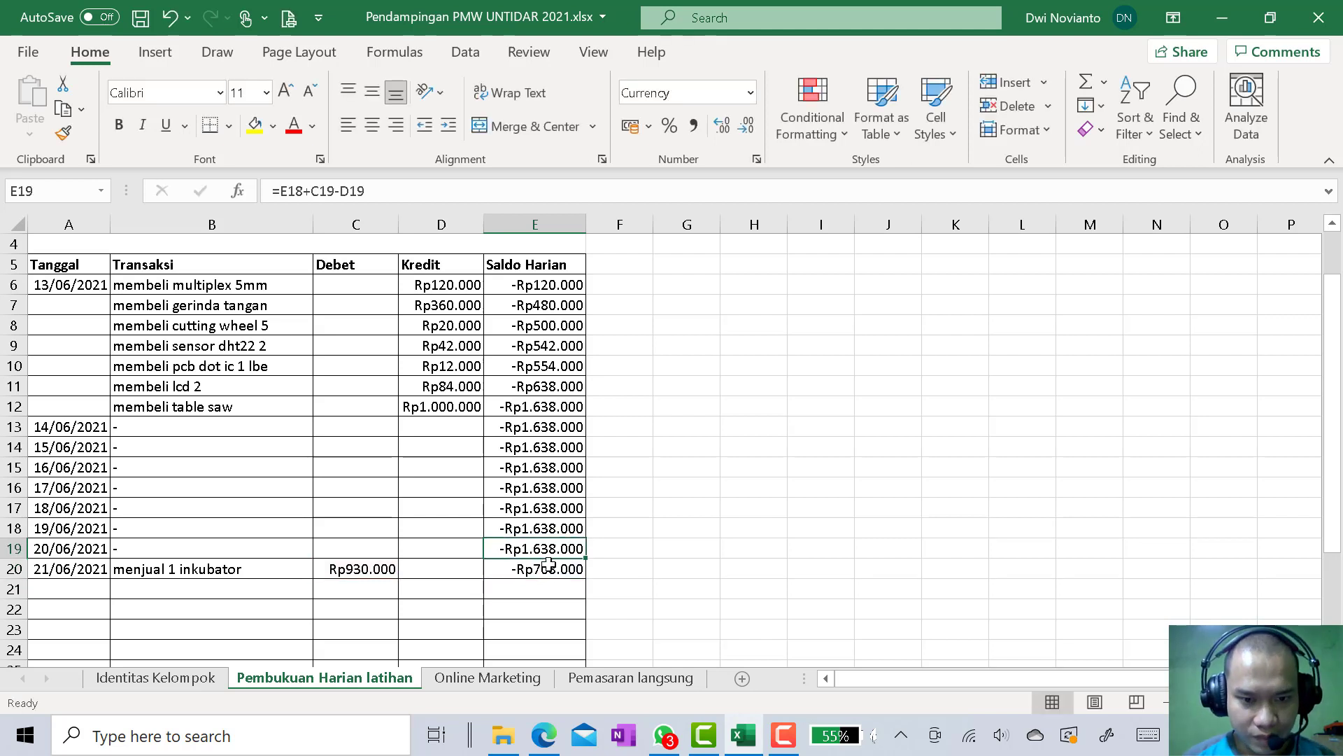
click(548, 568)
click(557, 551)
drag(586, 555, 588, 575)
click(624, 544)
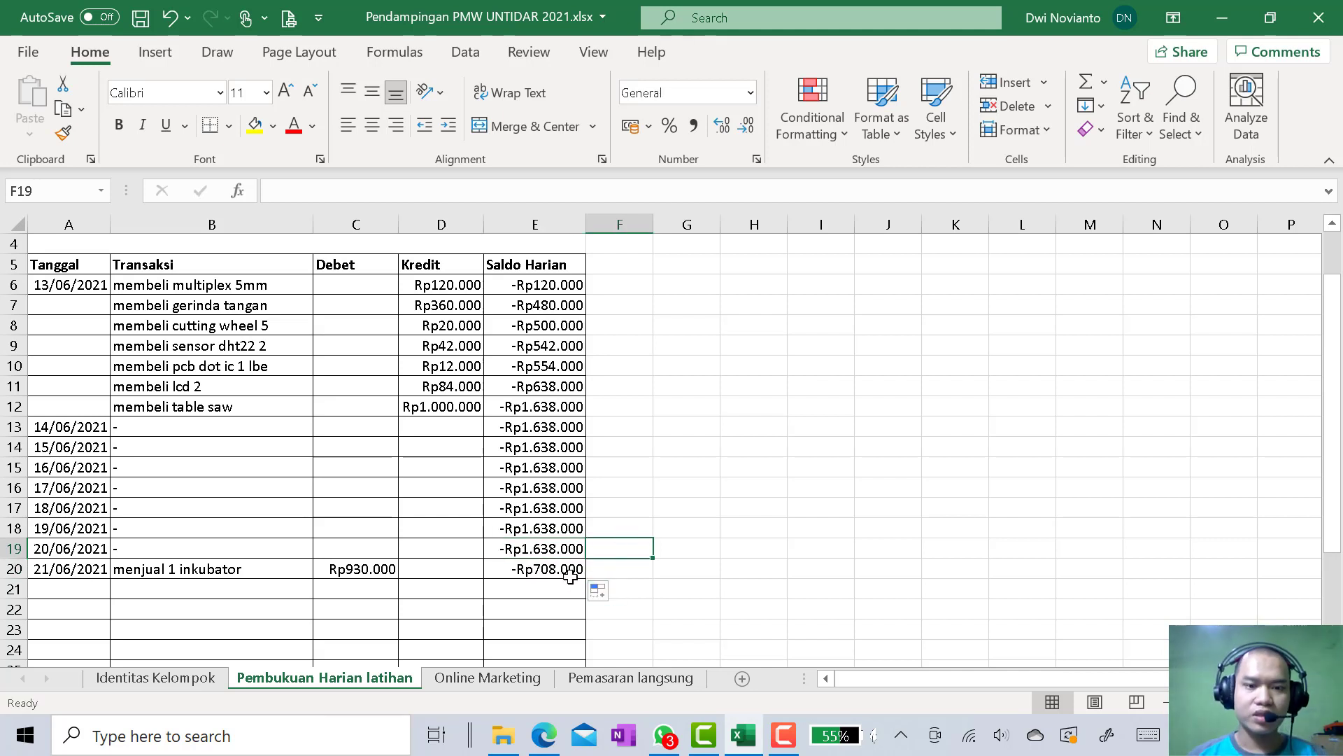
click(565, 574)
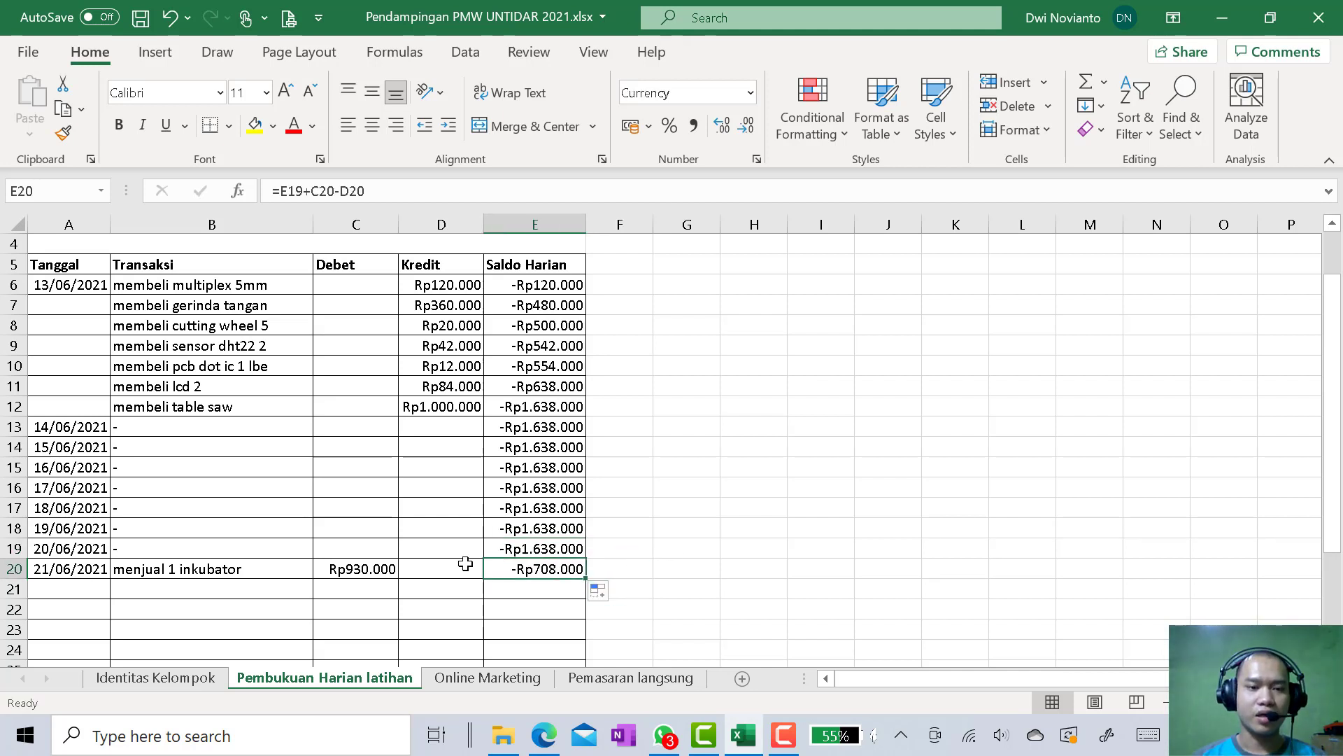
scroll(271, 576, down, 1)
scroll(270, 576, up, 2)
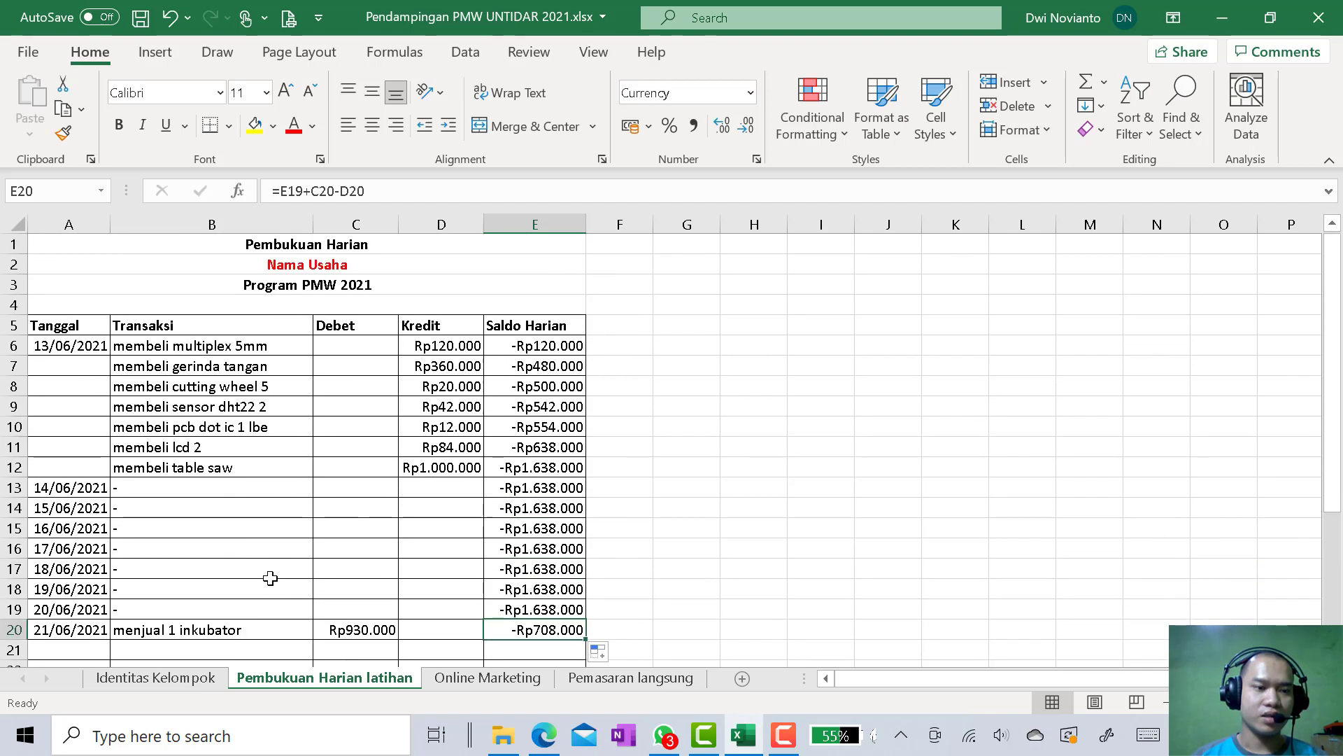
Extend the dates from A20 down to 24/06/2021 in A23
scroll(271, 576, down, 2)
click(72, 529)
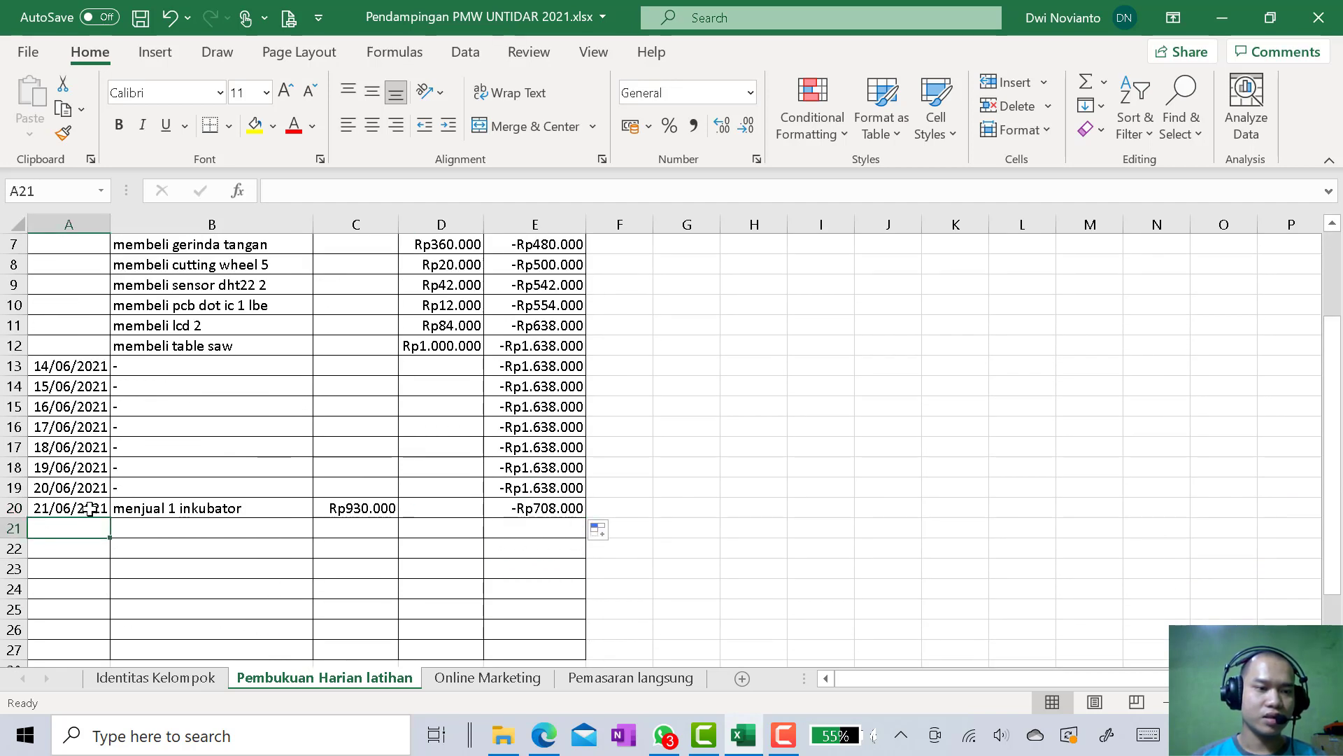
click(98, 509)
drag(109, 518, 107, 573)
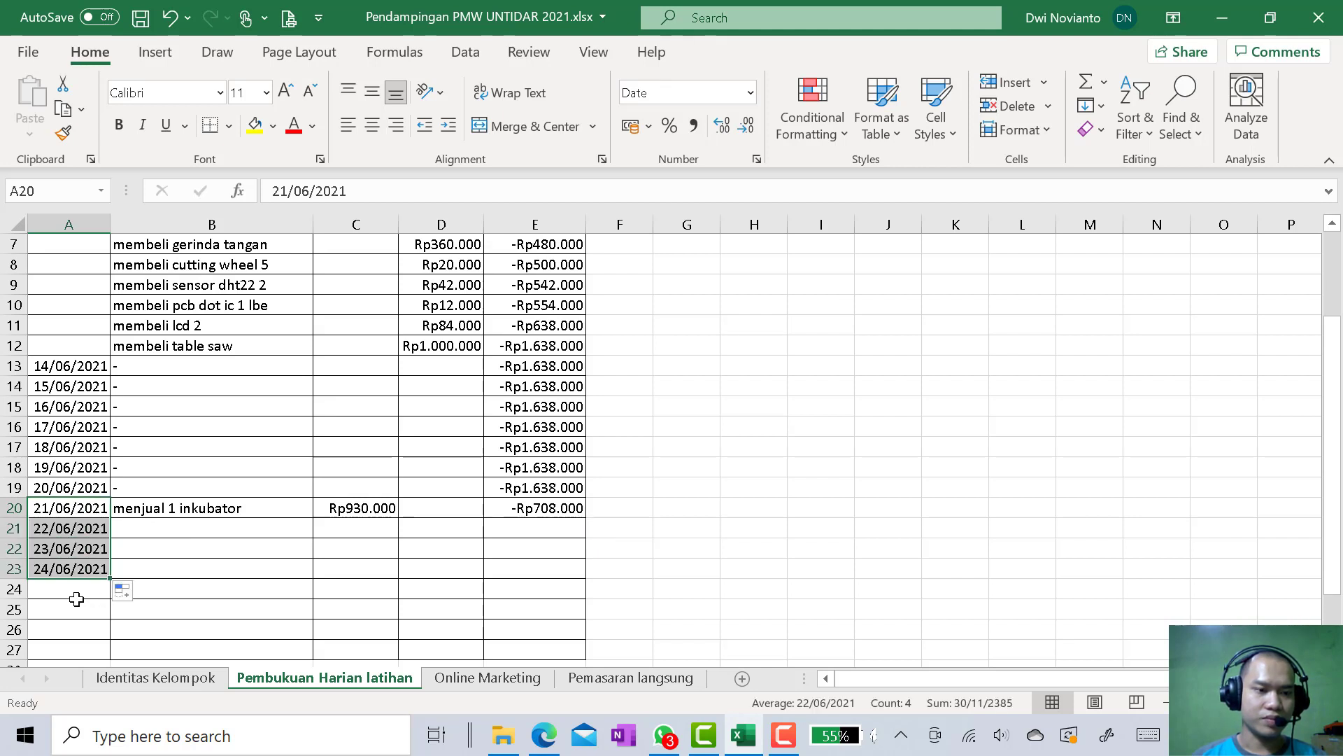
click(75, 589)
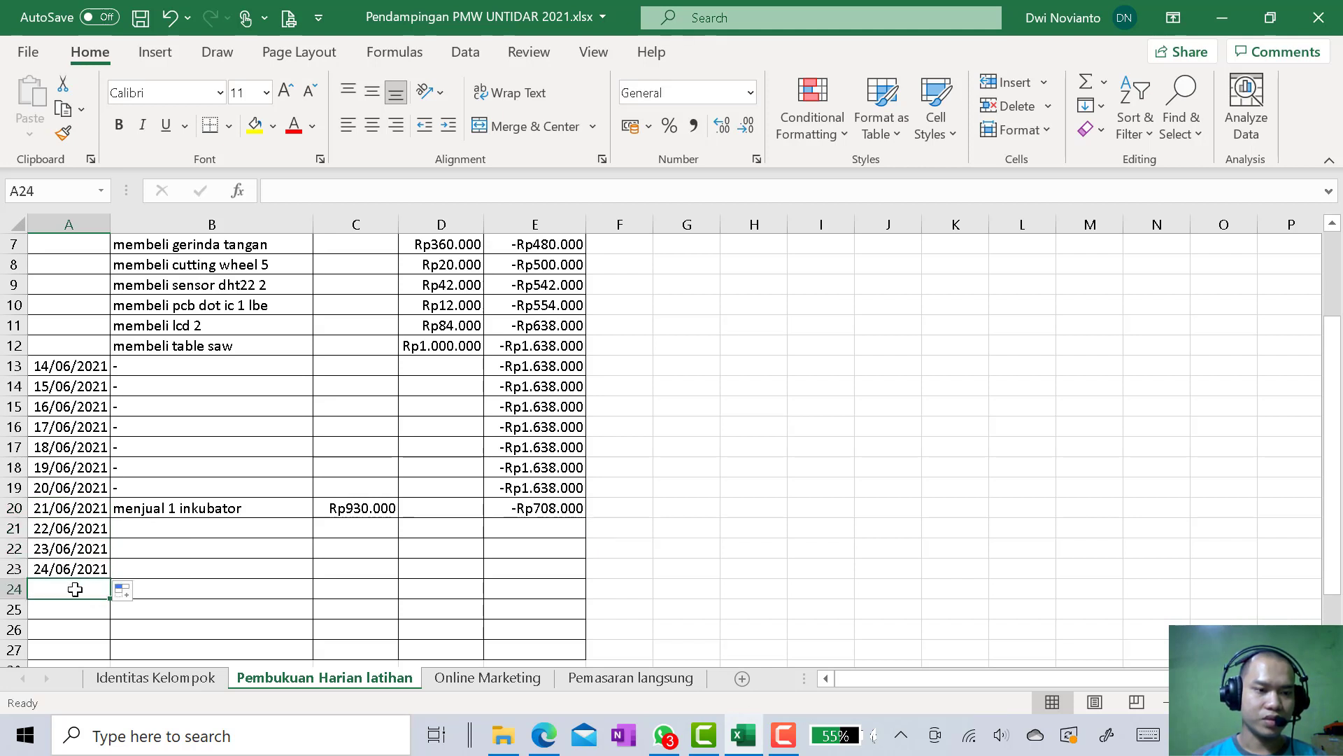
Copy the transaction "menjual 1 inkubator" from B20 into B23 for 24/06/2021
click(129, 570)
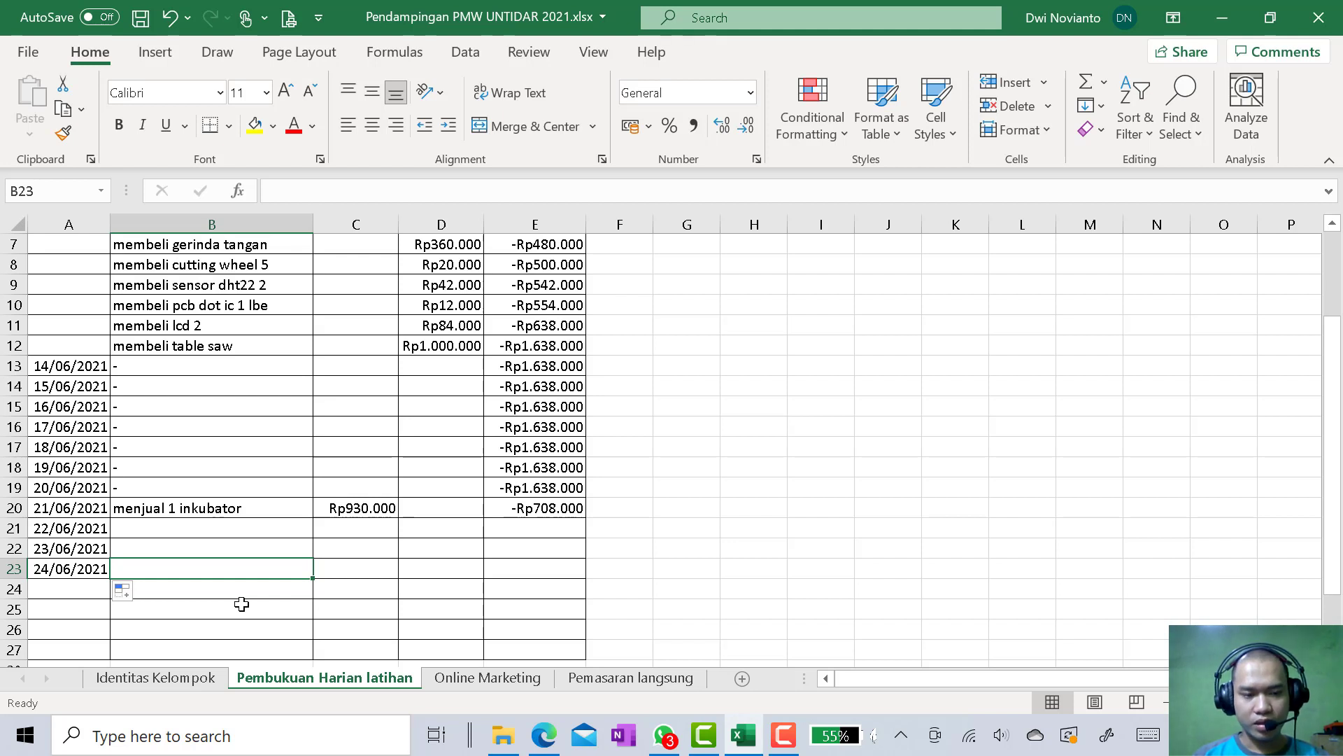
click(256, 509)
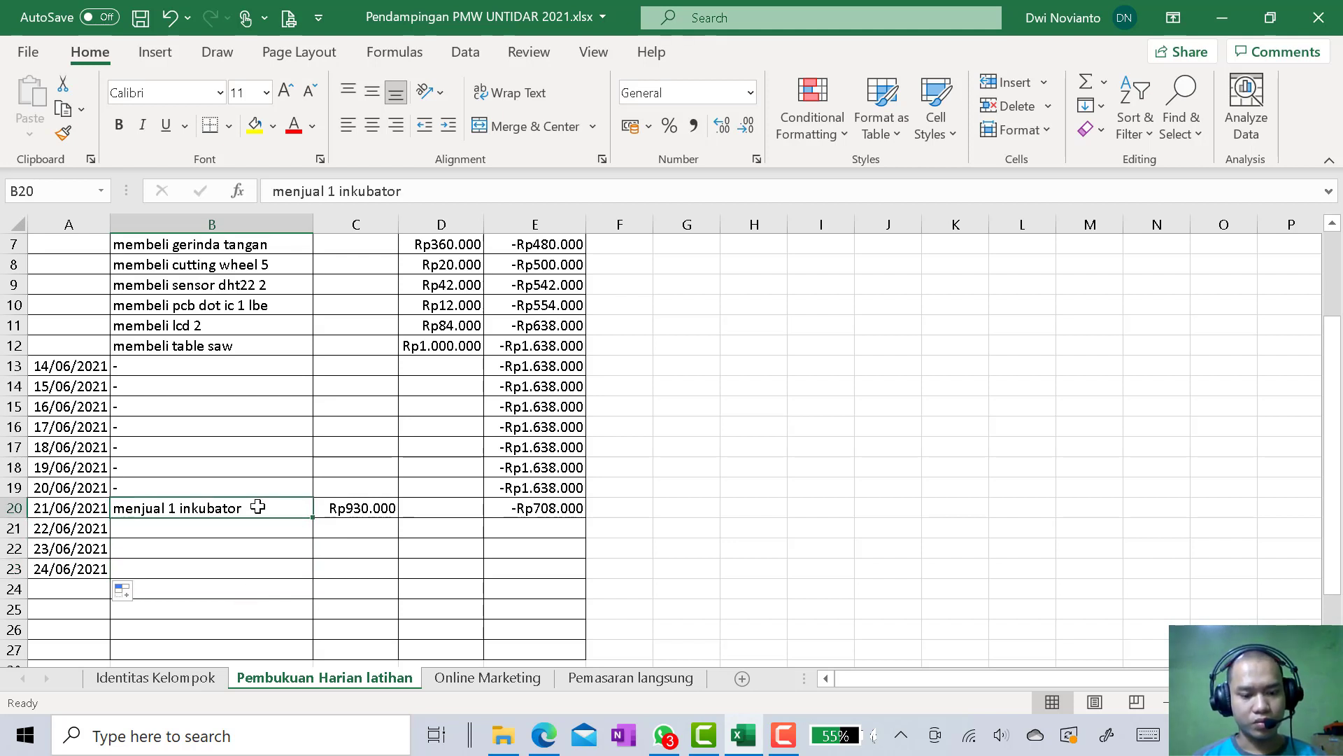
key(ctrl+c)
click(246, 566)
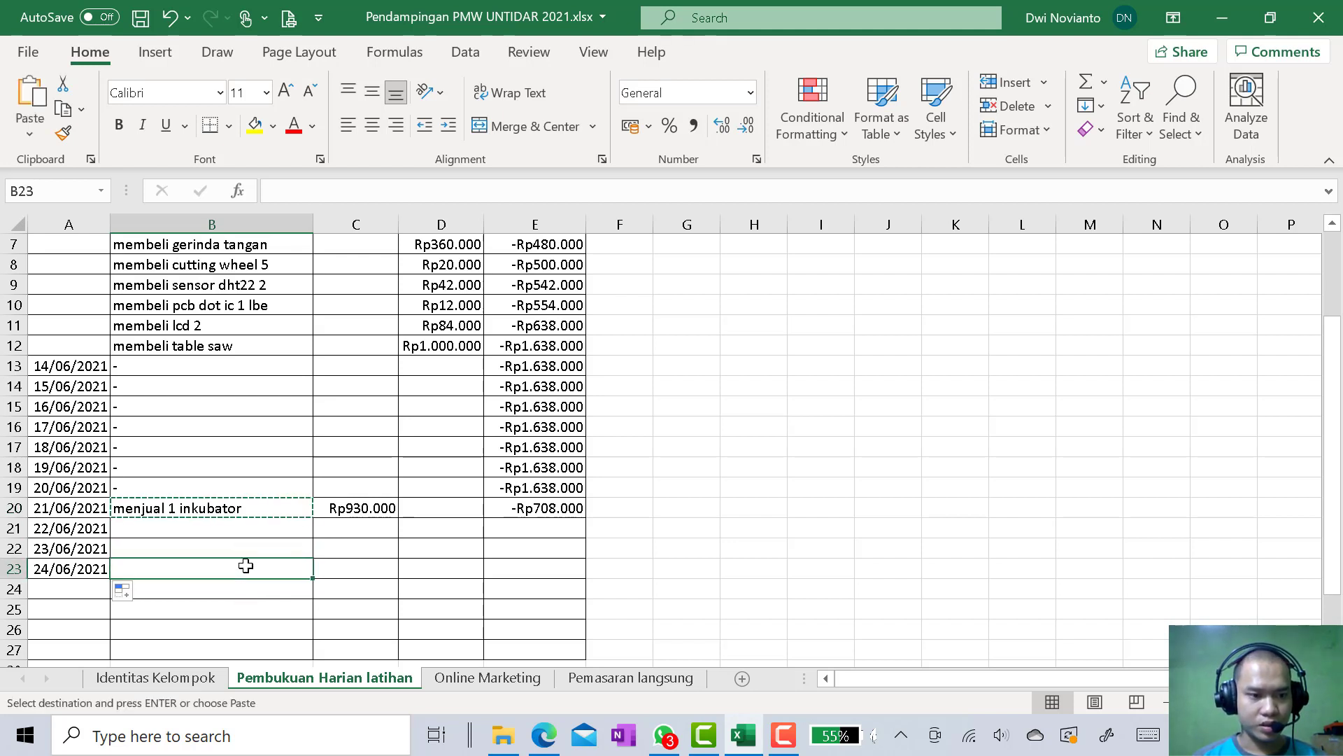
key(ctrl+v)
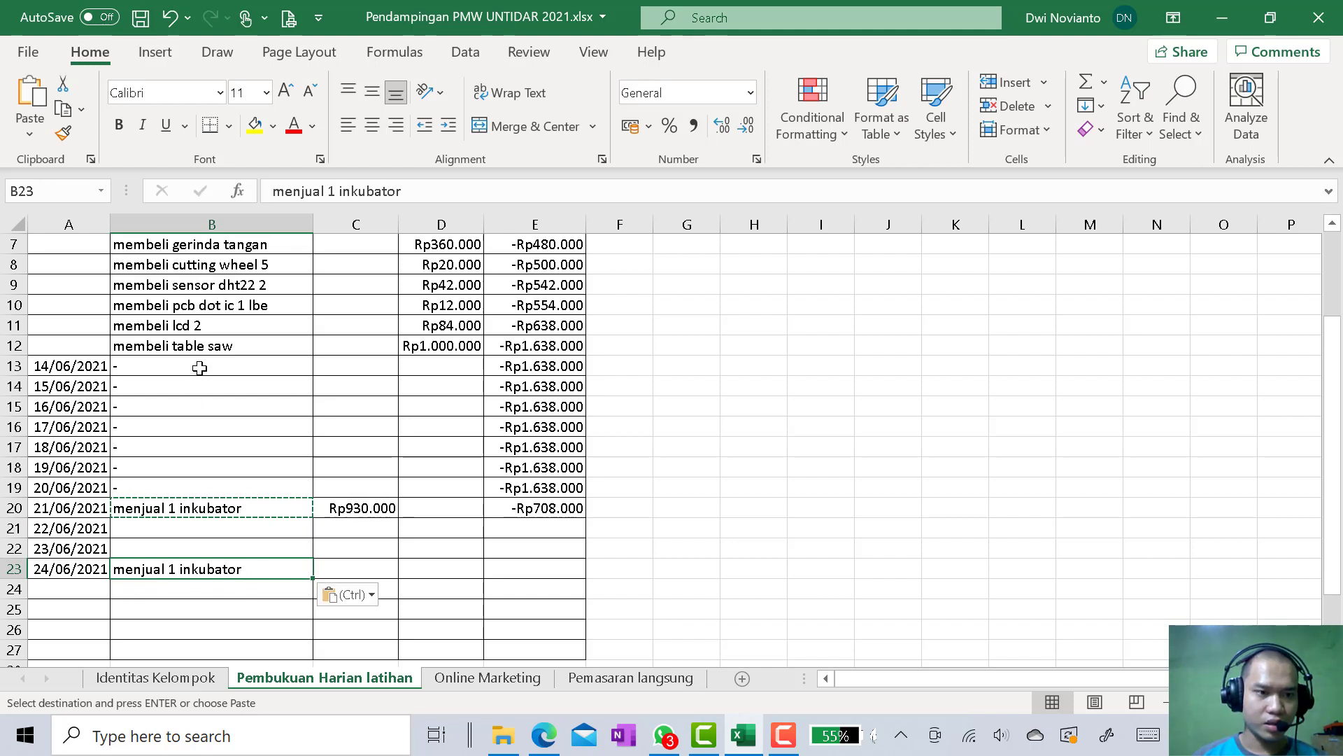
Clear the "-" placeholders from the Transaksi cells B13:B19
drag(198, 369, 207, 483)
key(Delete)
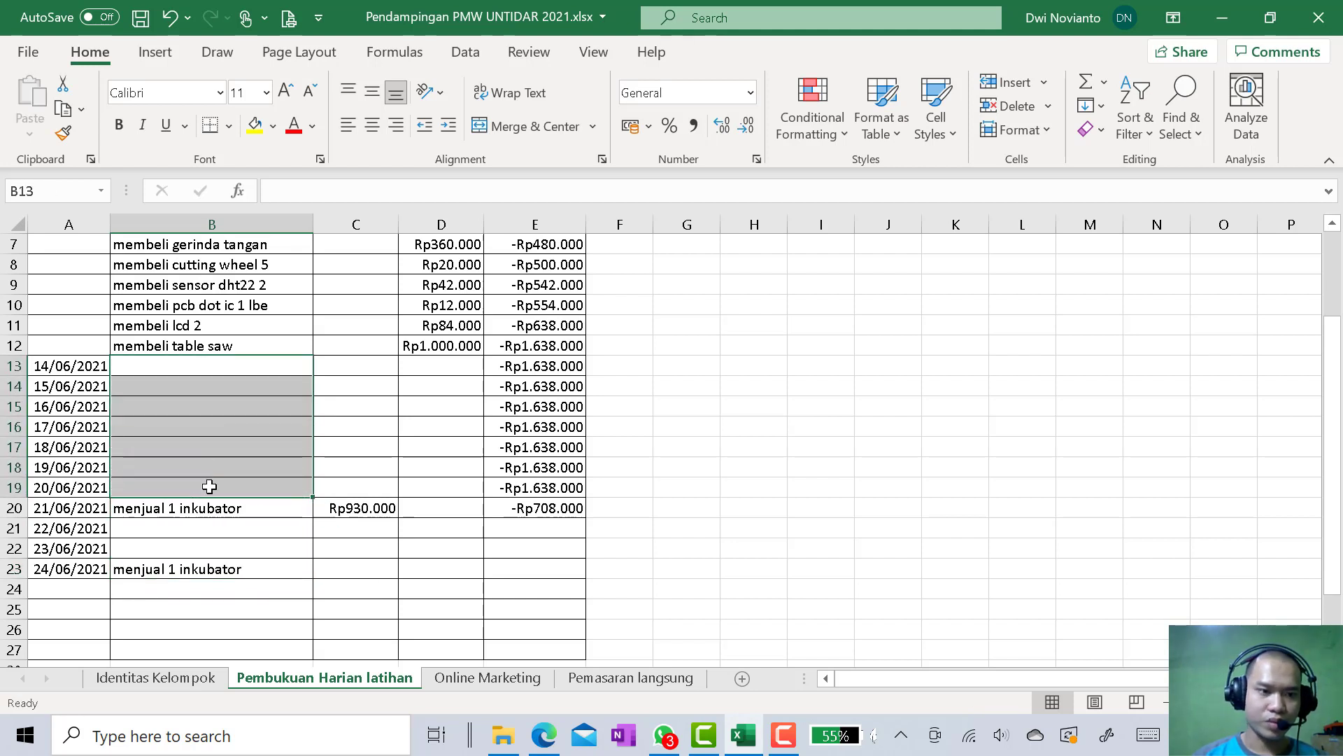
Copy the Rp930.000 debit from C20 into C23 and fill the Saldo Harian formula from E20 down to E23
click(375, 569)
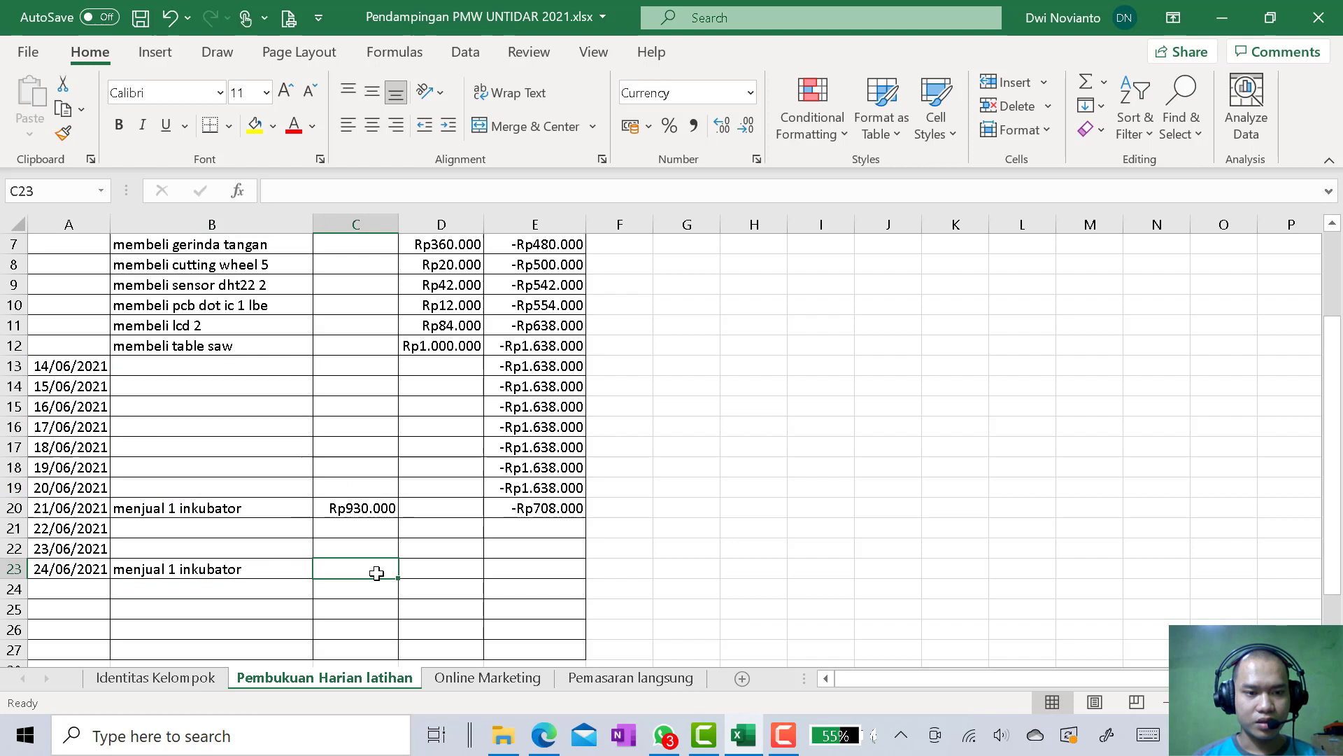
click(380, 506)
key(ctrl+c)
click(379, 568)
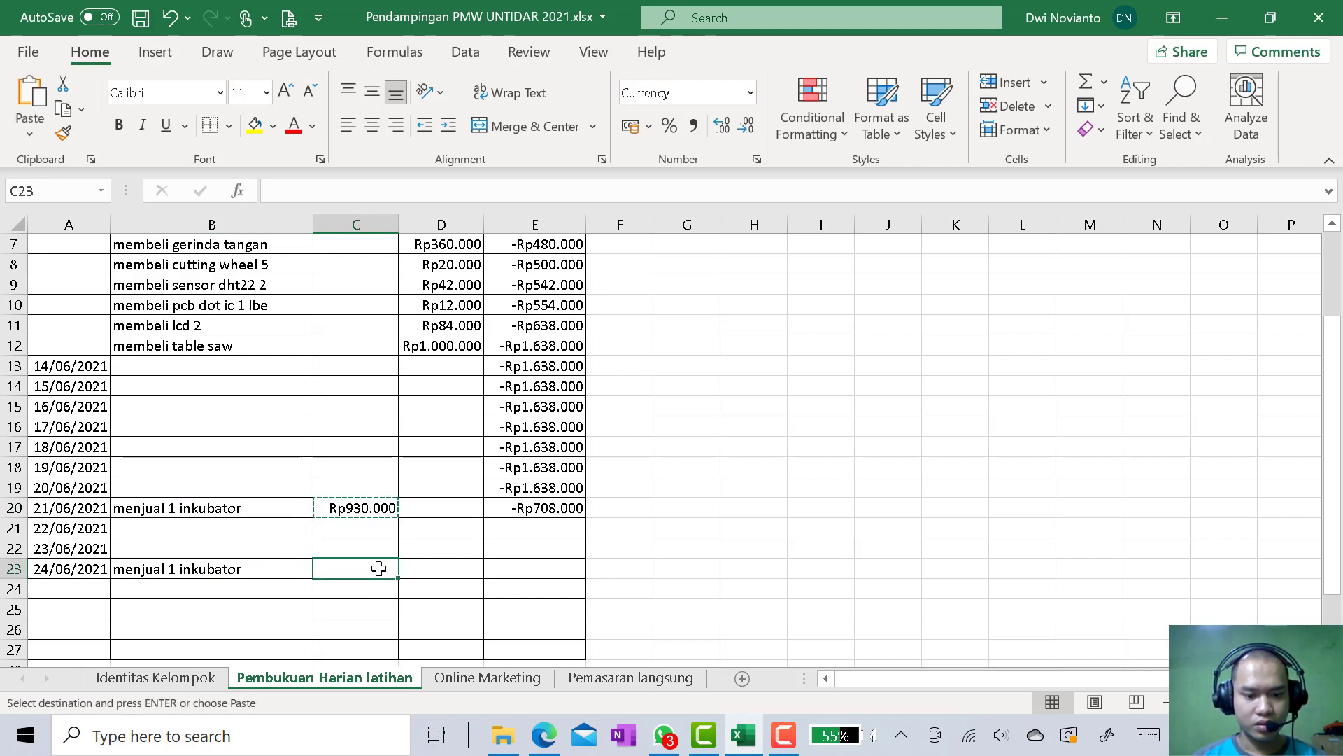
key(ctrl+v)
click(567, 510)
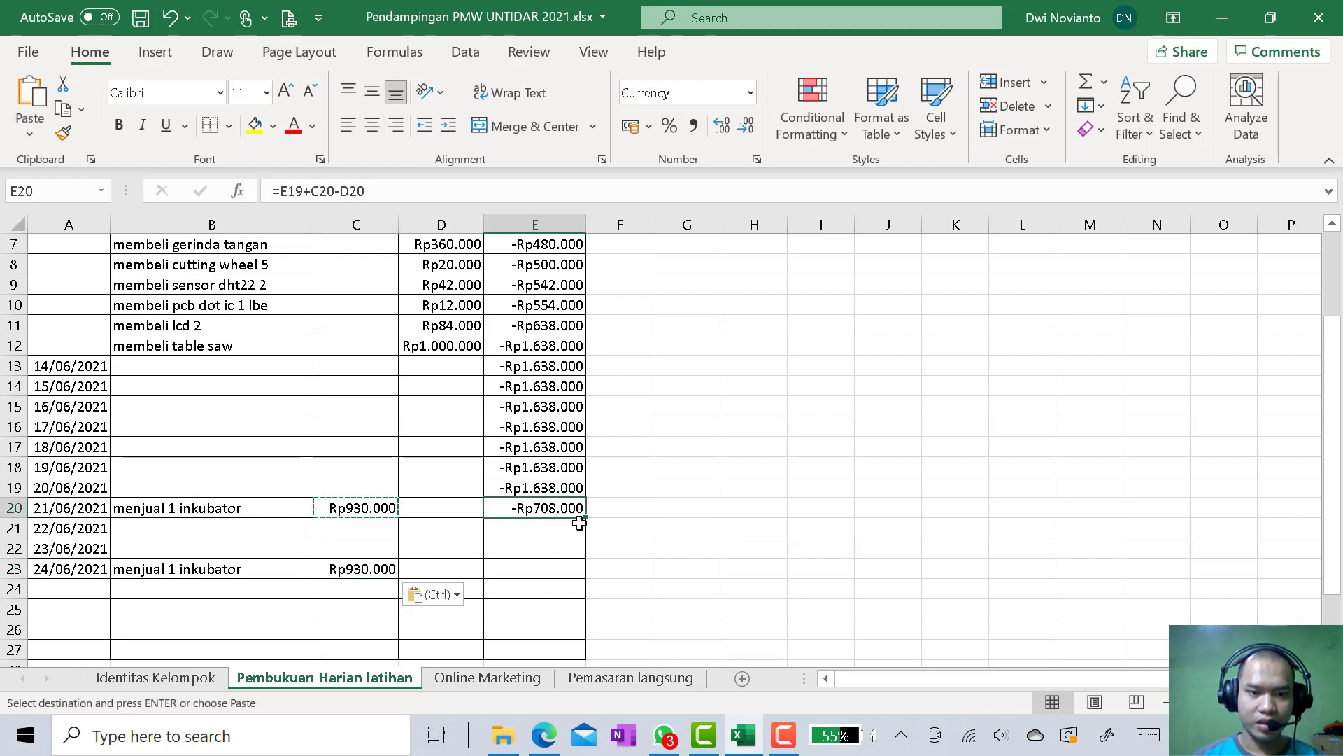
drag(587, 522, 587, 575)
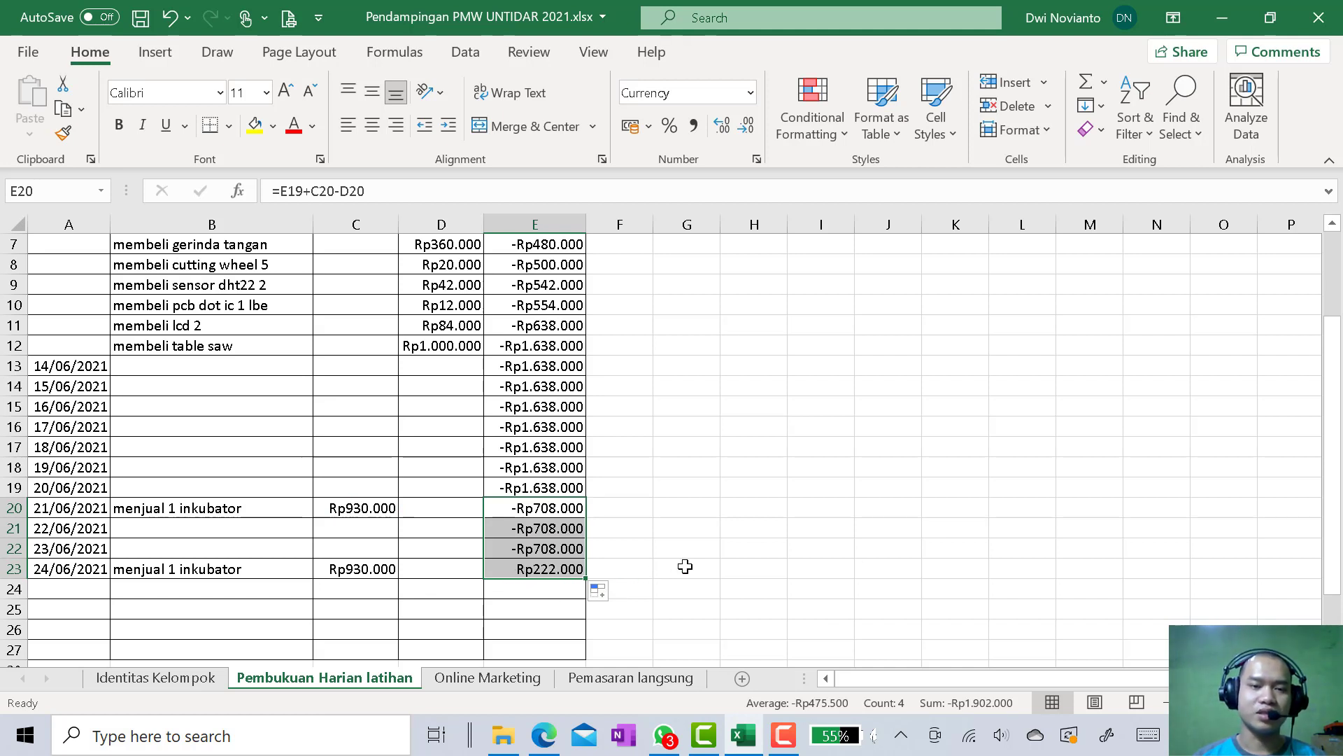
Extend the dates from A23 down to 28/06/2021 in A27 and fill the Saldo Harian formula from E23 to E27
scroll(539, 580, up, 2)
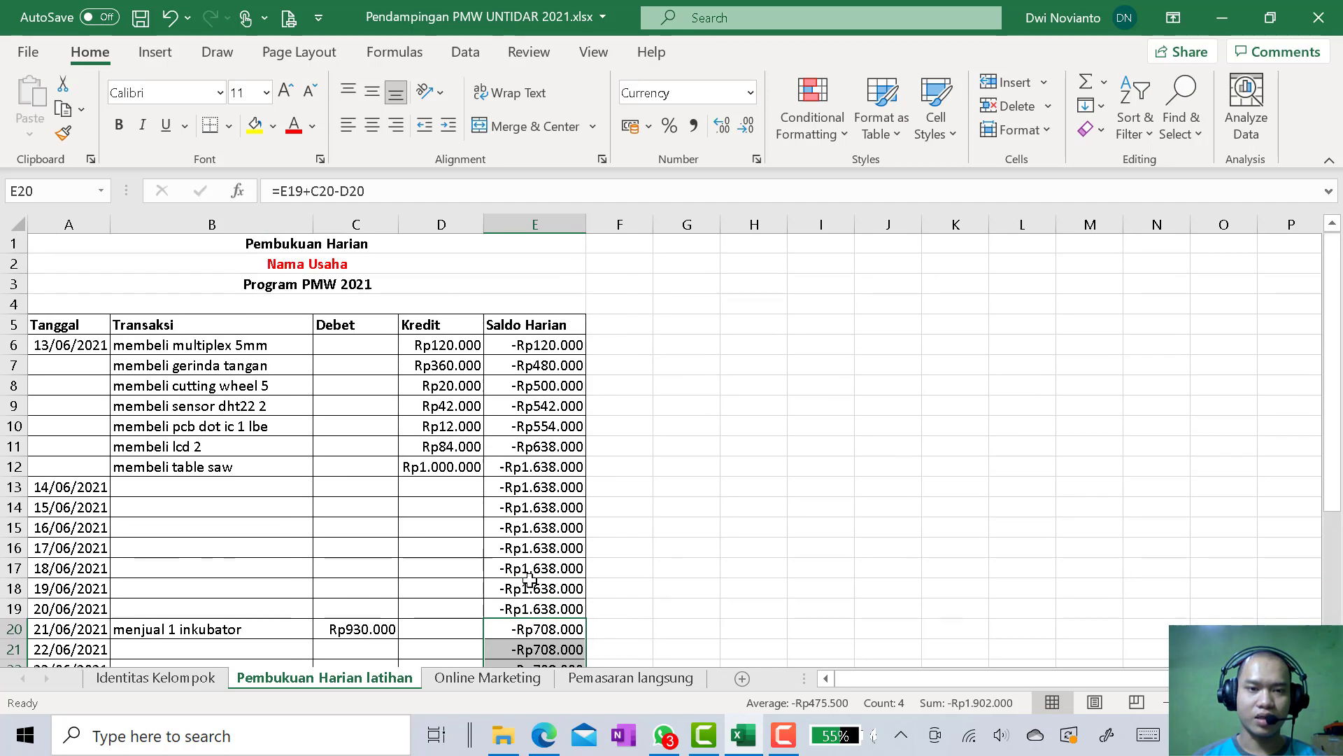
scroll(547, 468, down, 3)
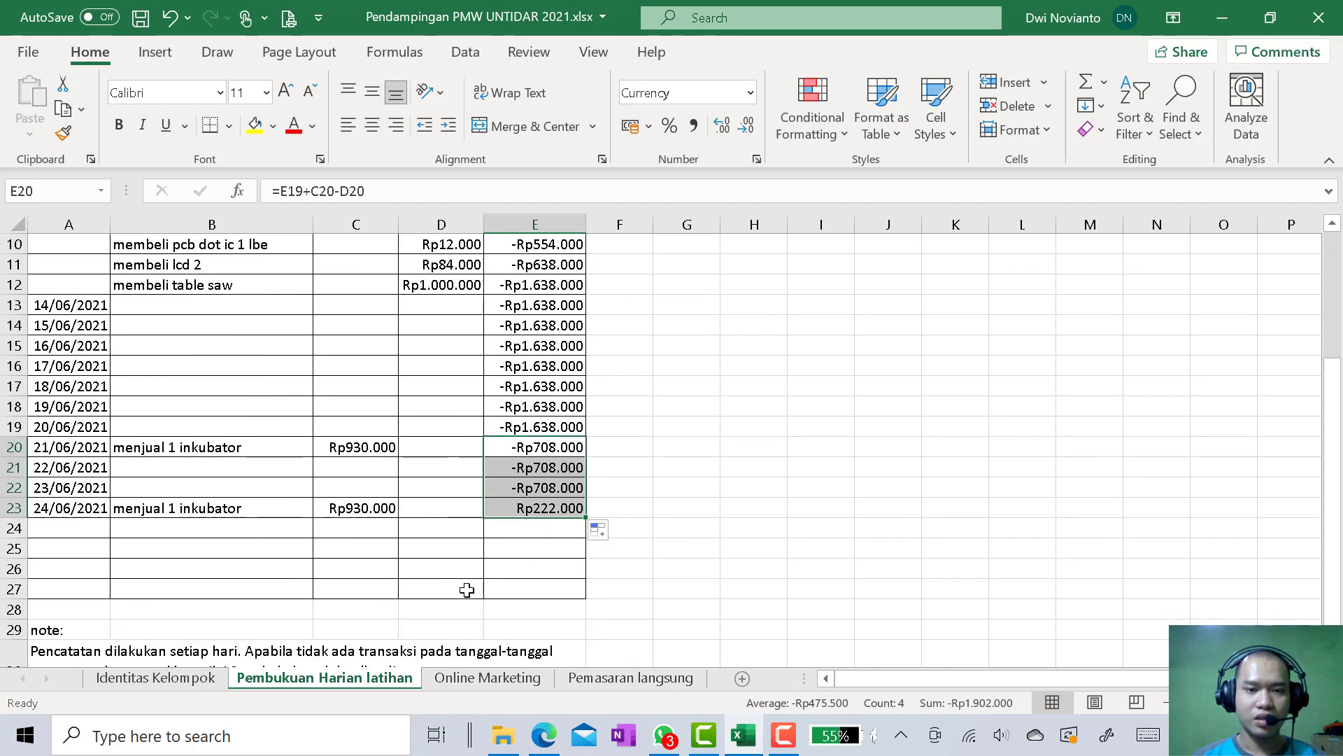
click(84, 527)
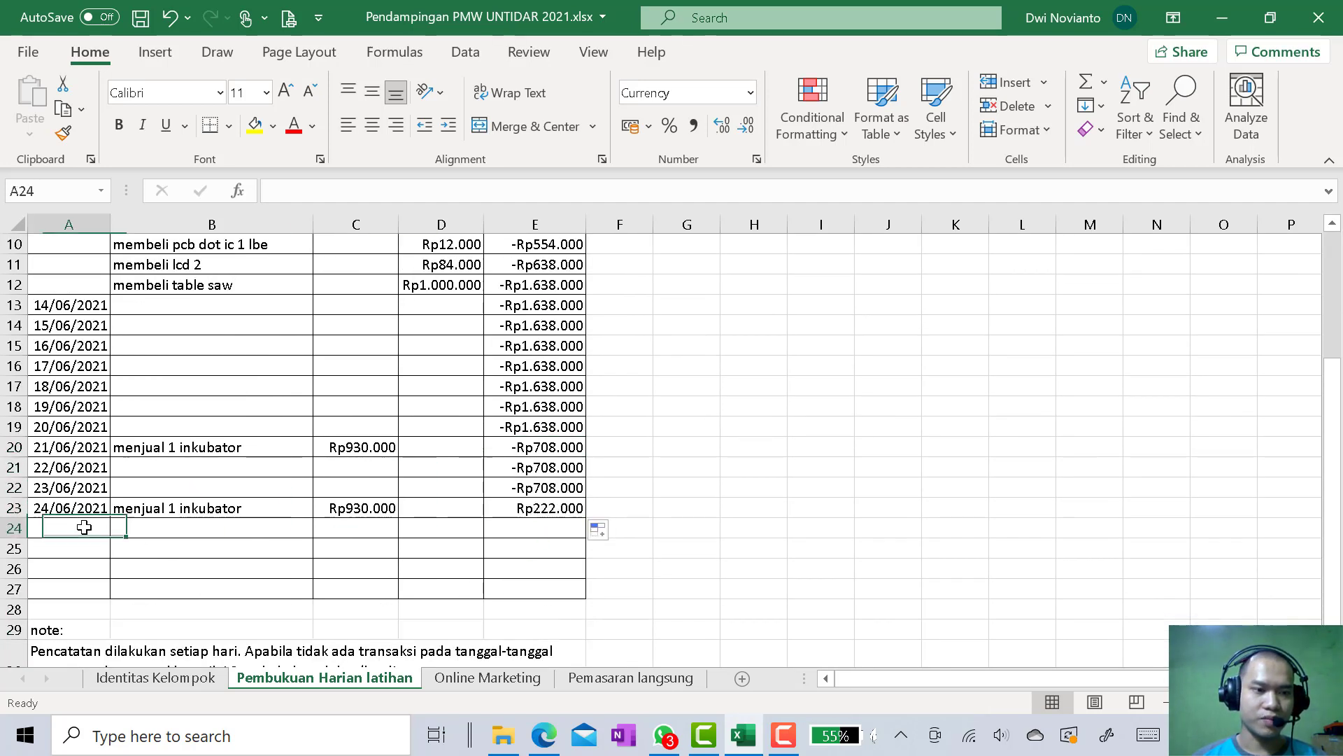
click(105, 513)
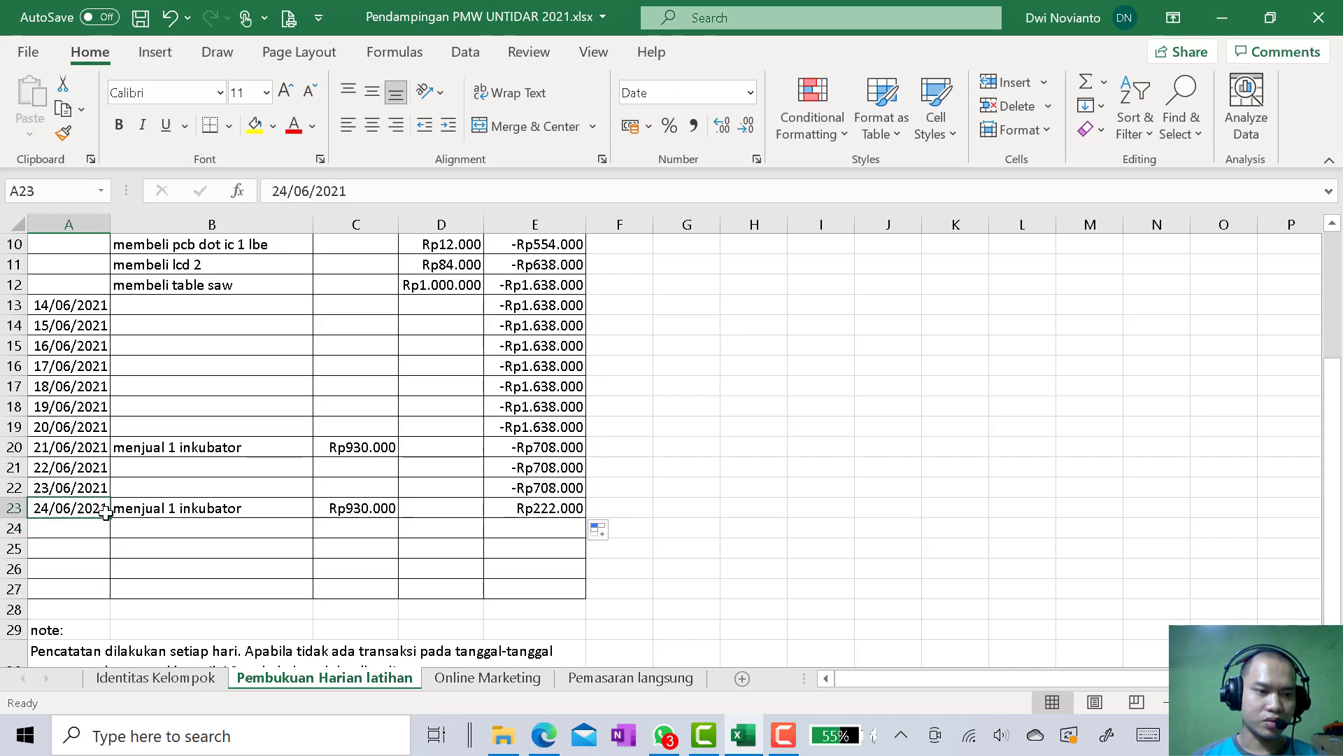
drag(110, 519, 109, 593)
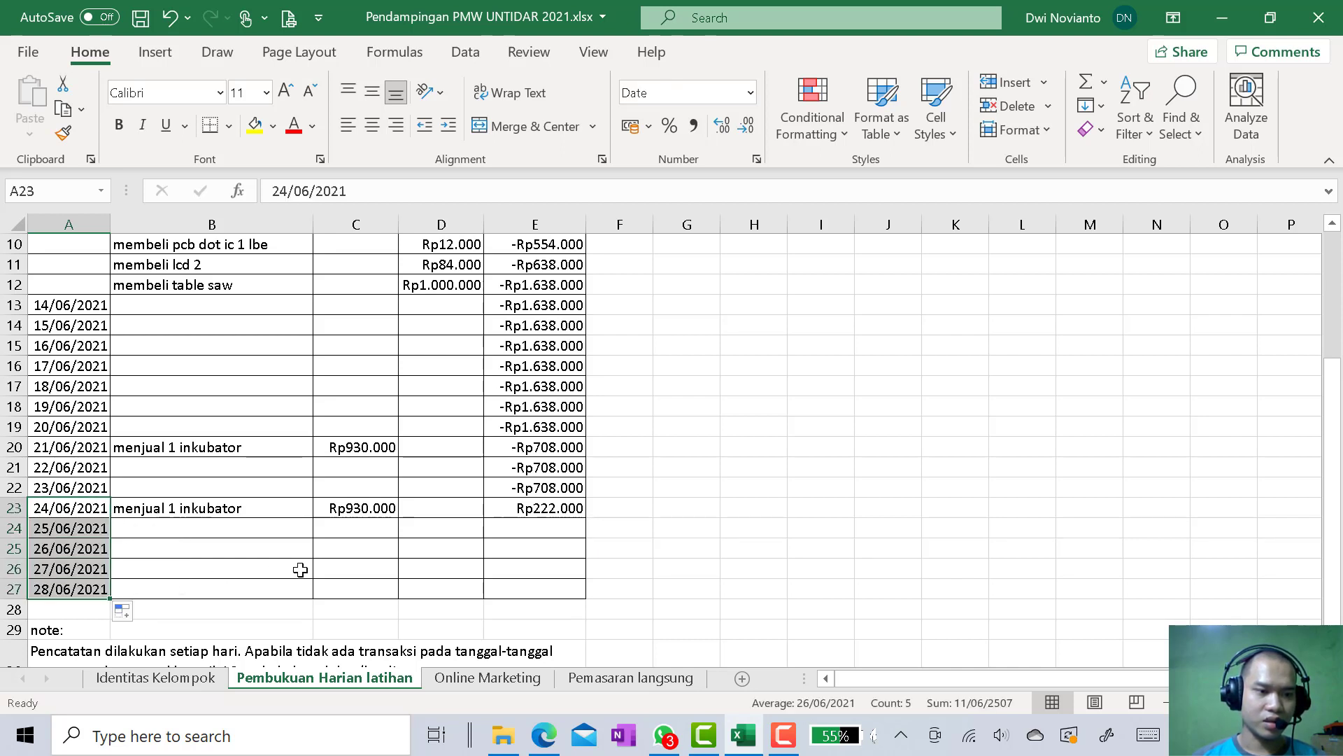
click(536, 511)
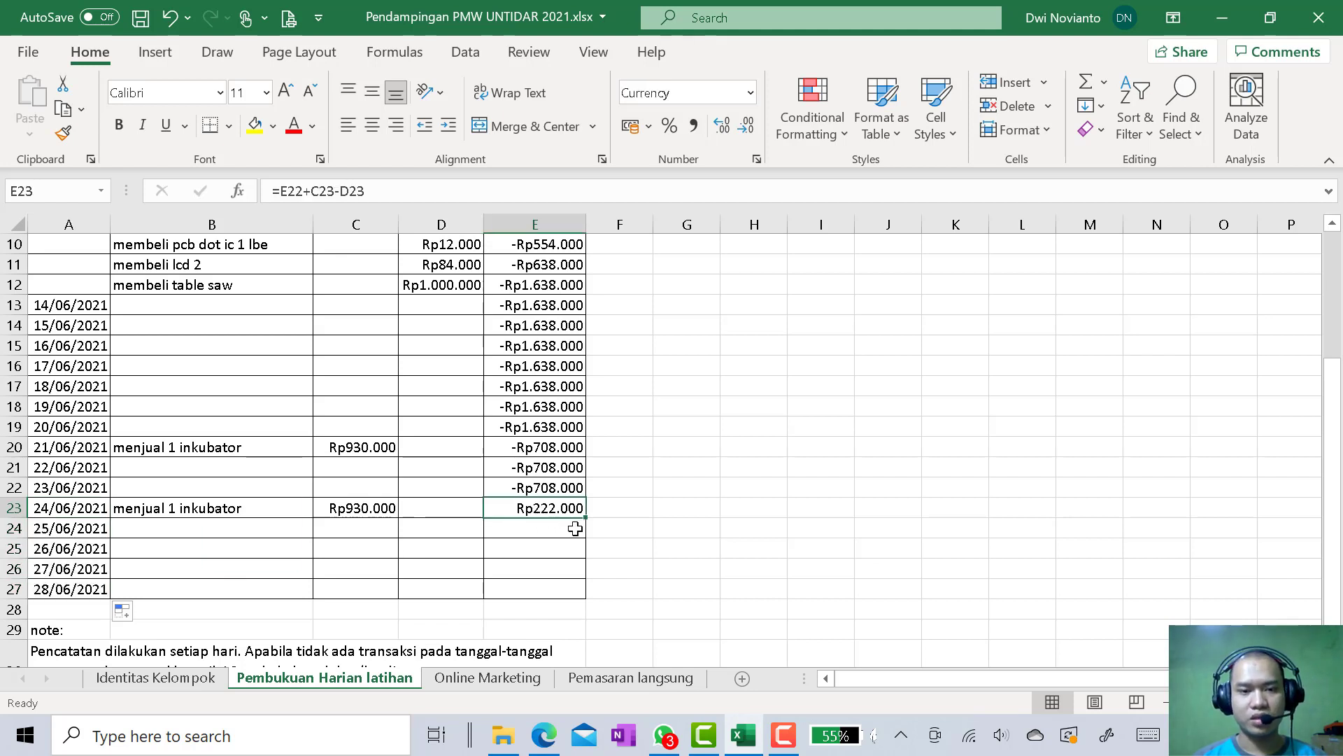
drag(586, 519, 585, 593)
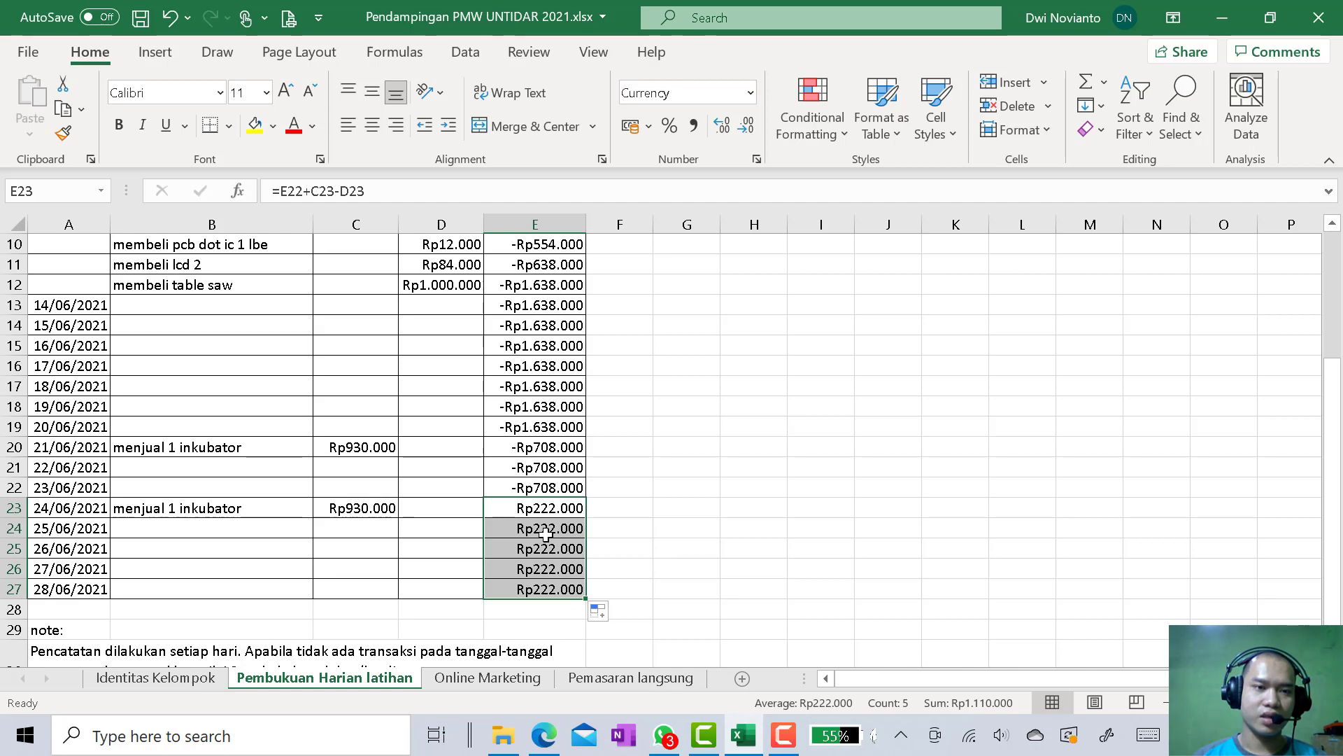
Enter "-" as the Transaksi placeholder in B13 and fill it down to B19 for 14/06/2021 to 20/06/2021
scroll(545, 534, up, 3)
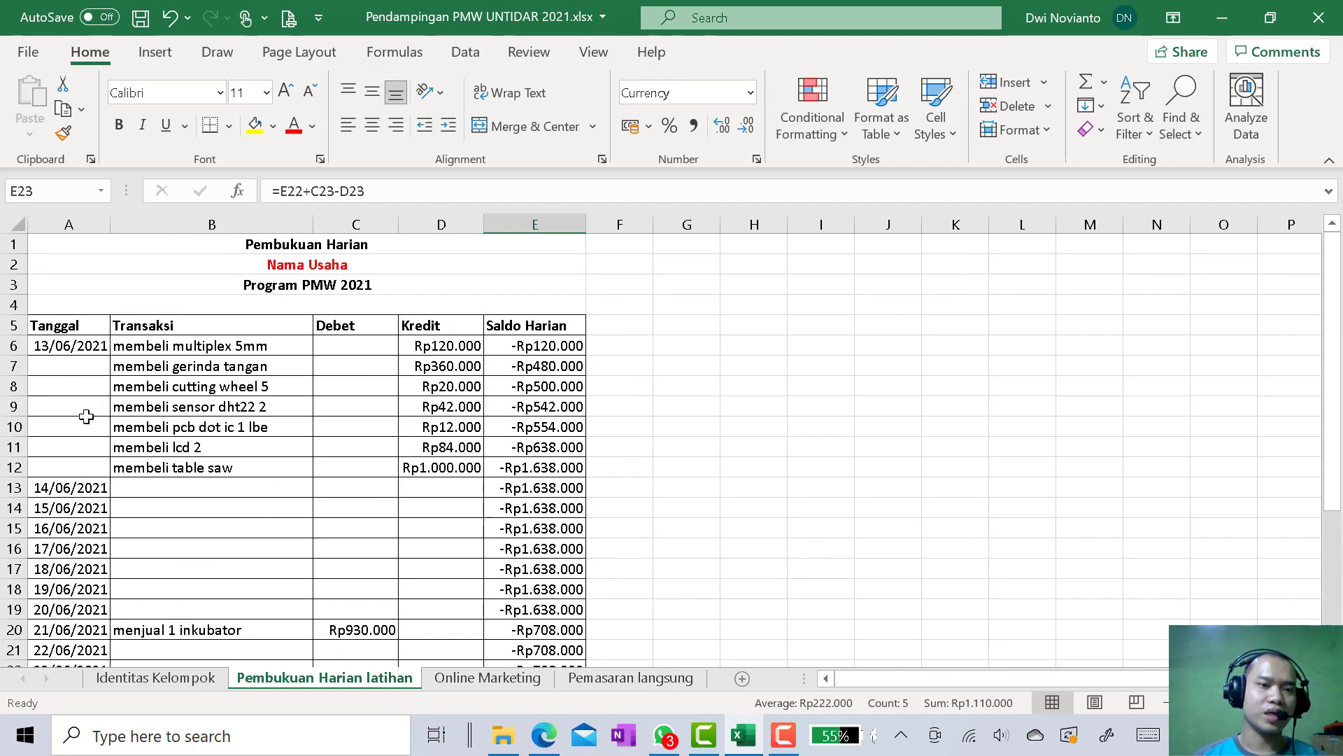
scroll(547, 575, down, 4)
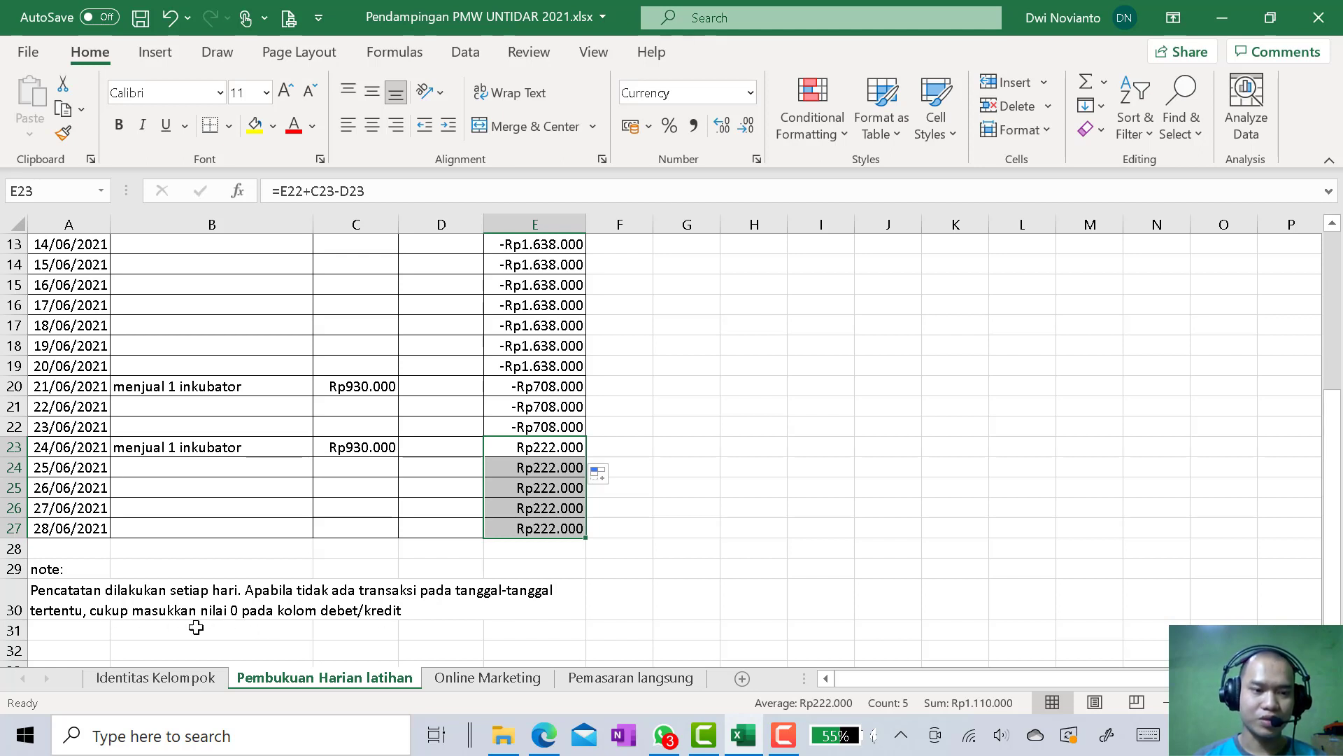
scroll(241, 622, up, 2)
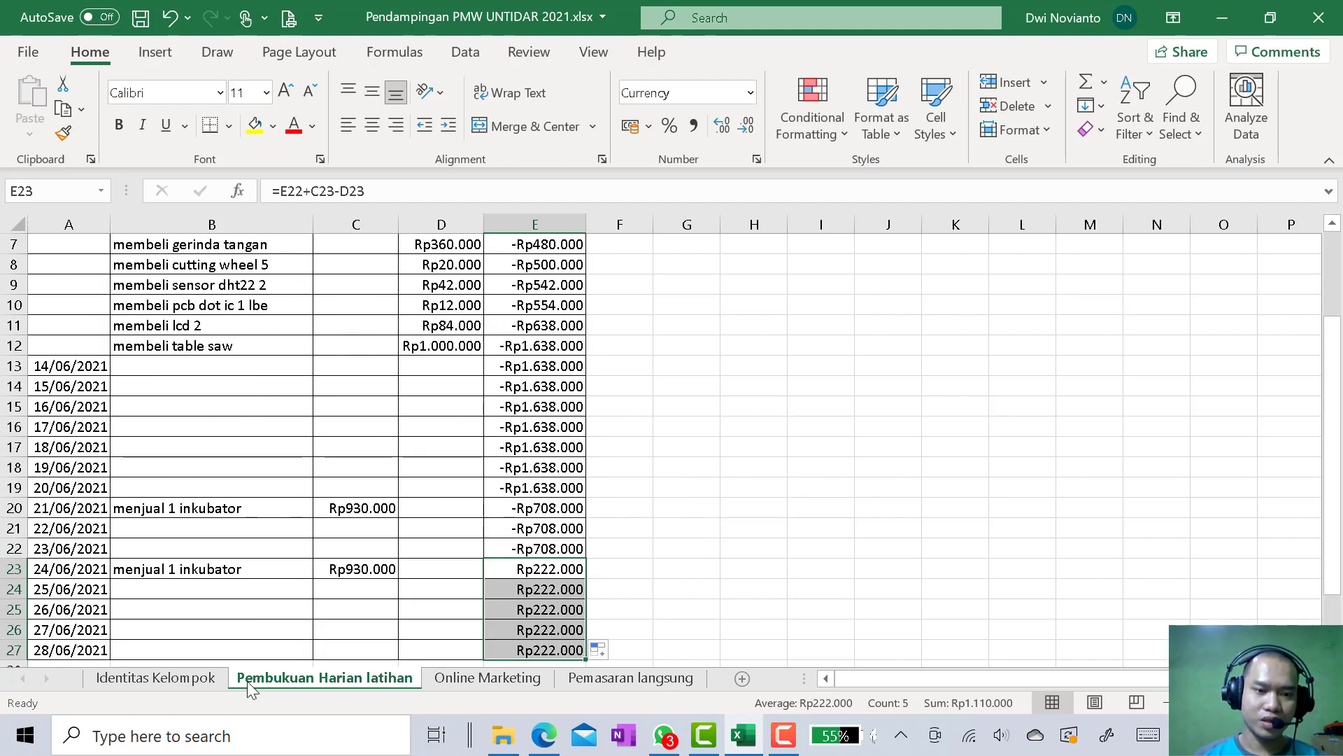
scroll(394, 520, down, 2)
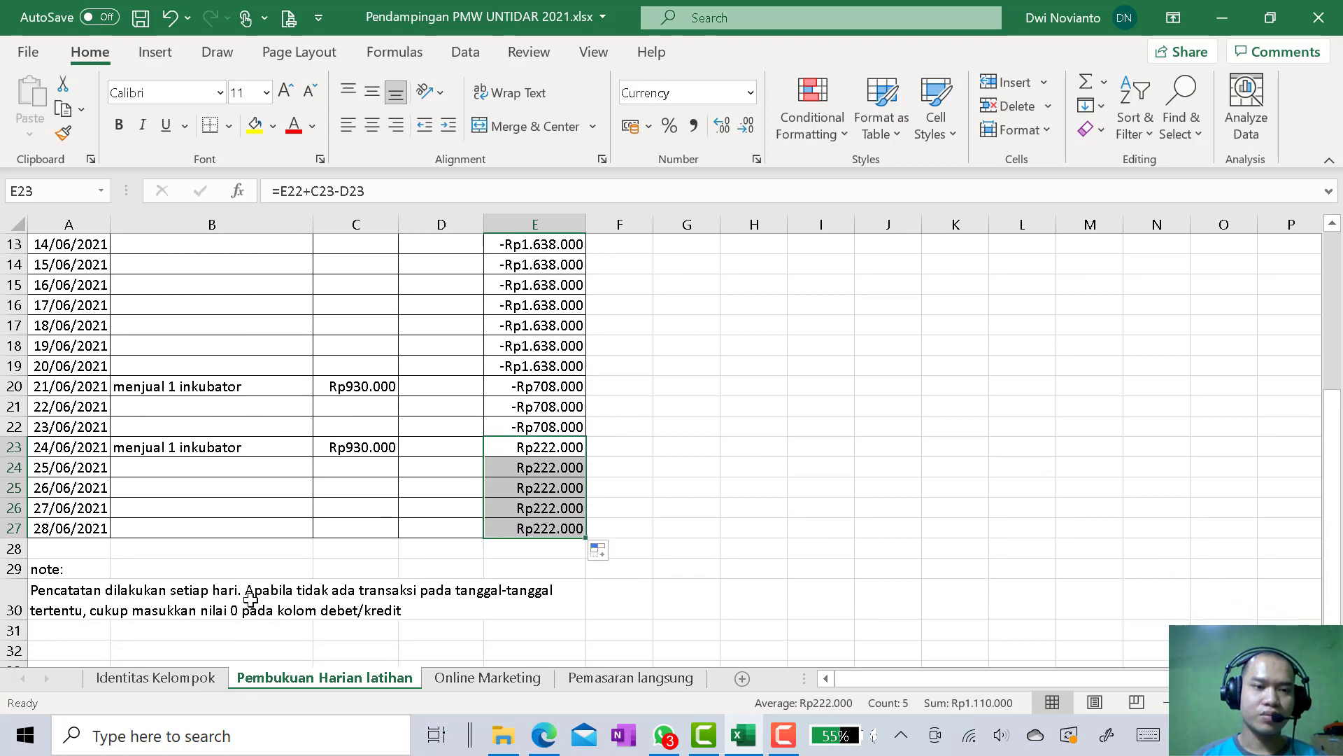
scroll(295, 546, up, 3)
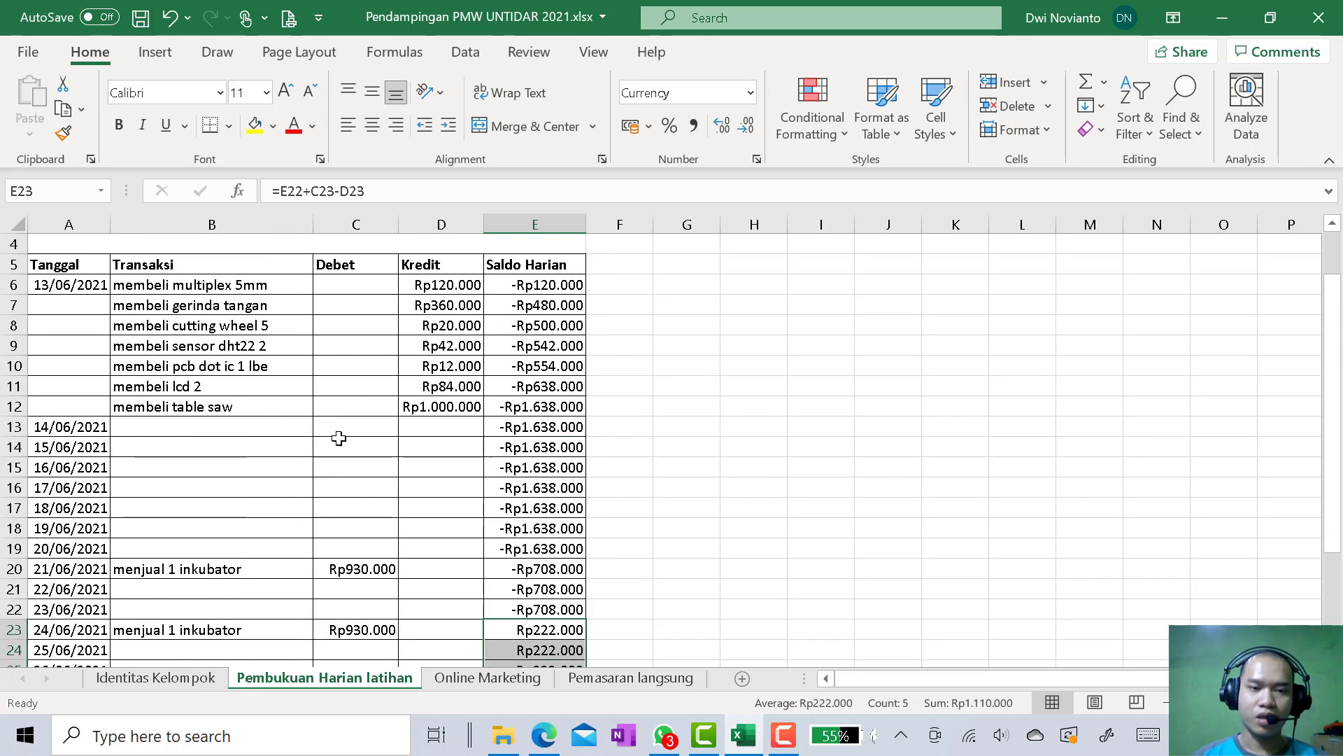
click(261, 429)
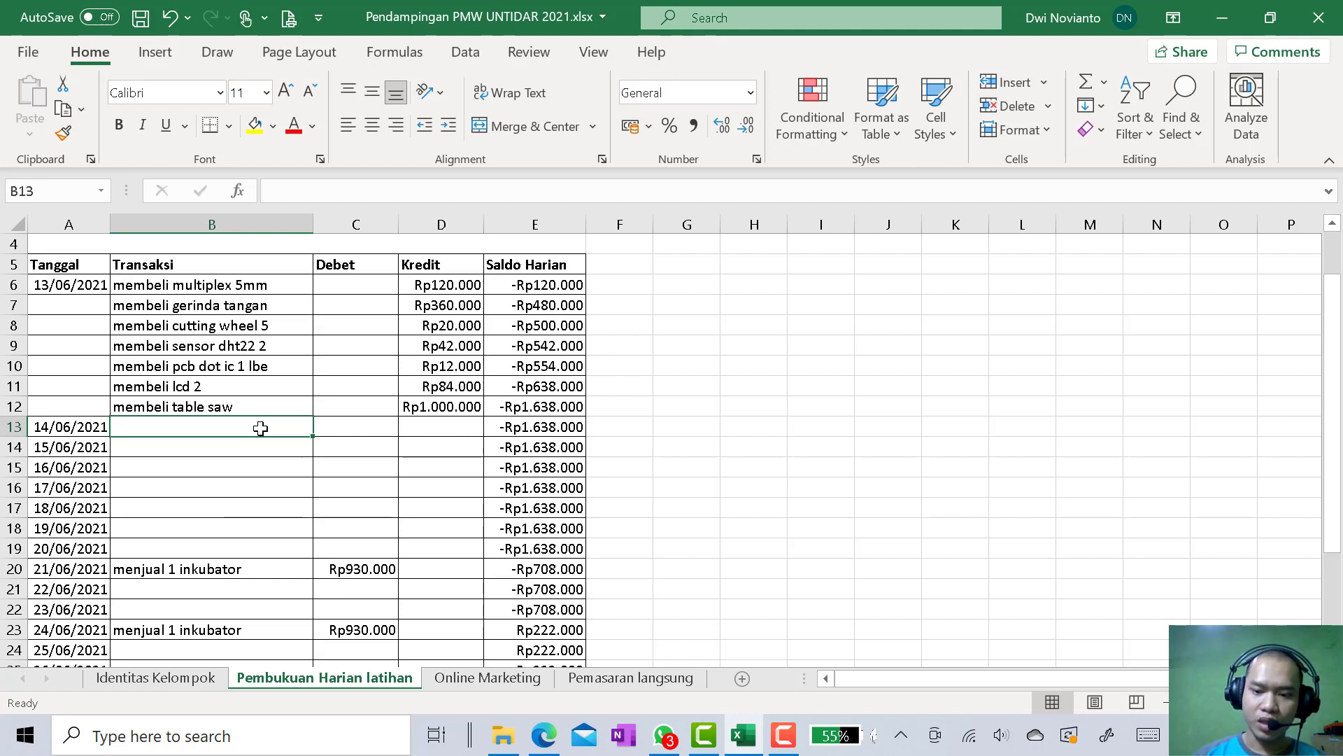
text(-)
key(Return)
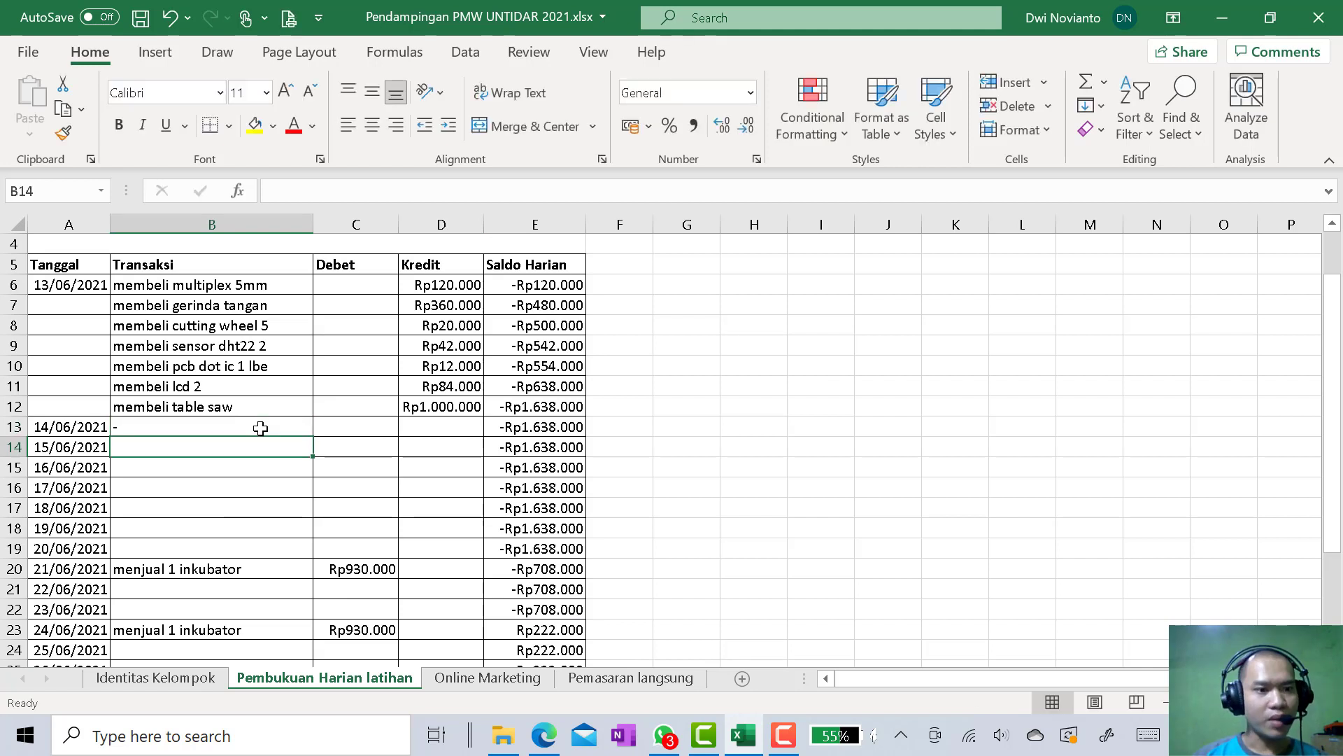
click(206, 489)
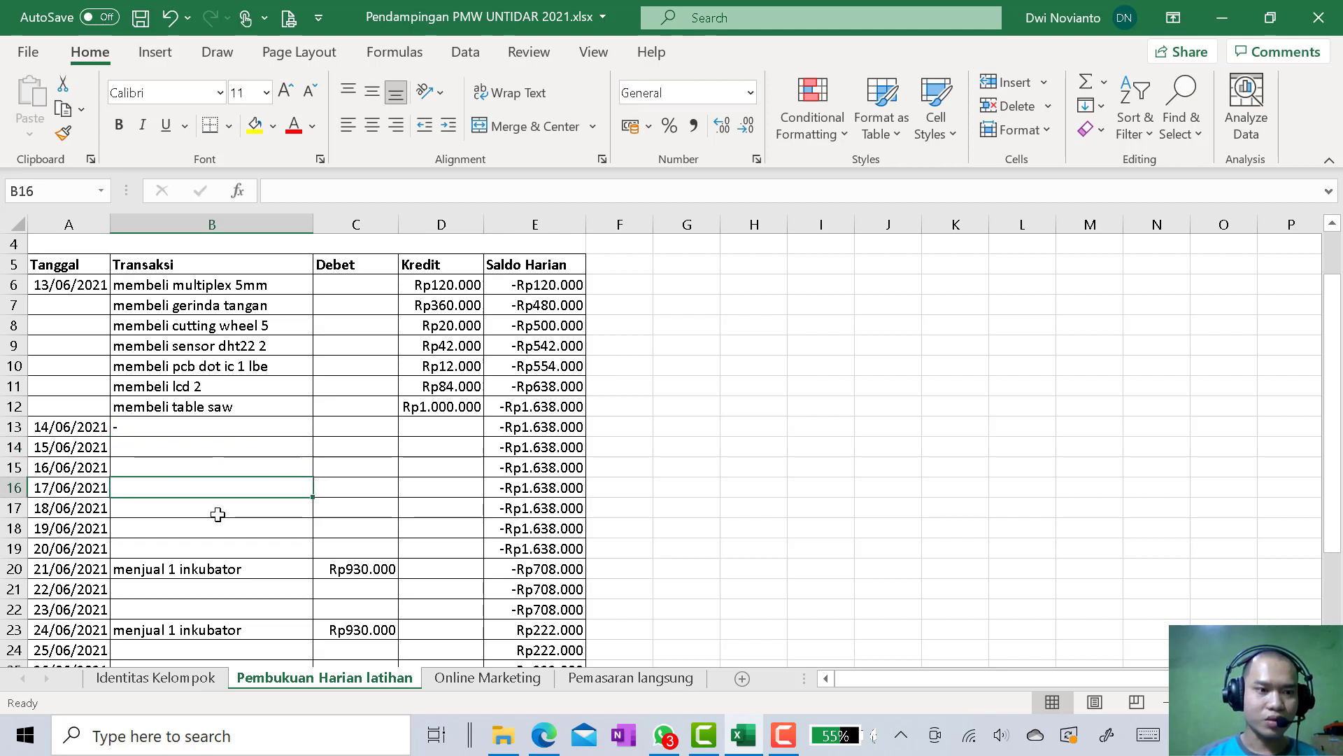
click(91, 490)
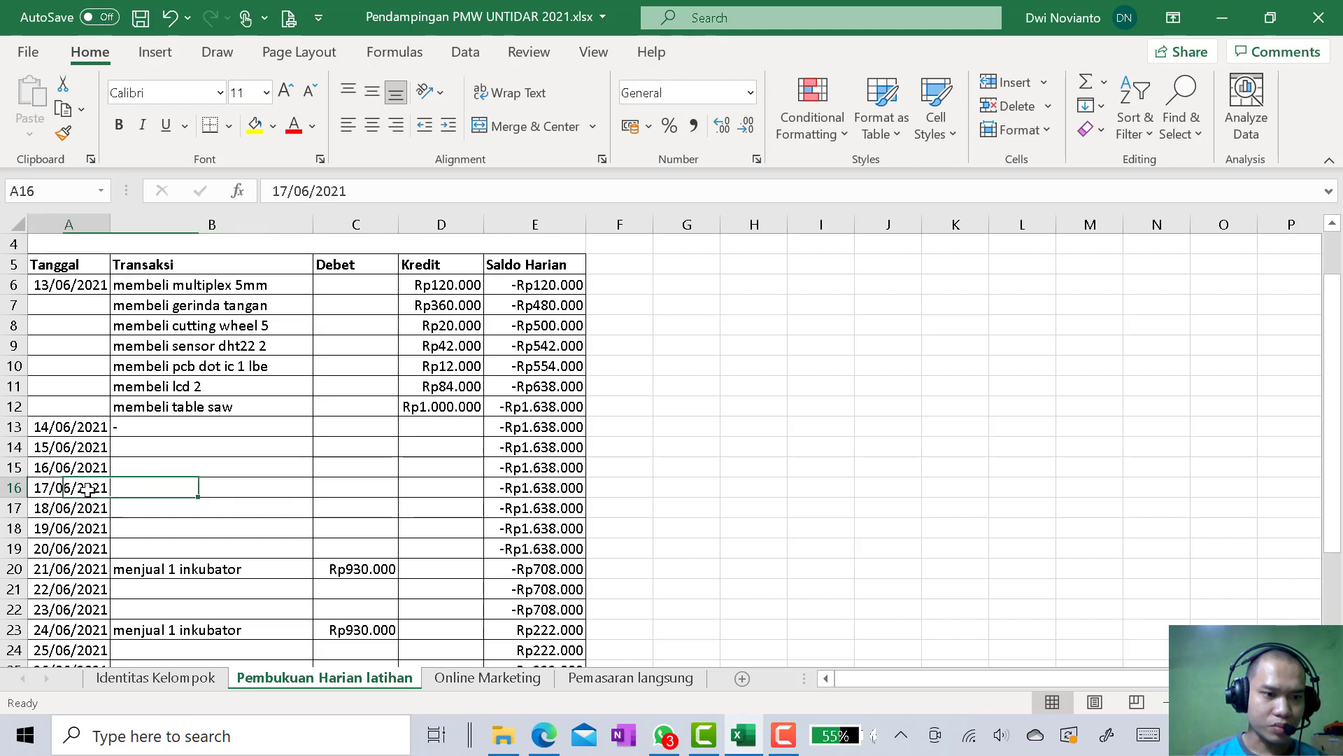
click(142, 488)
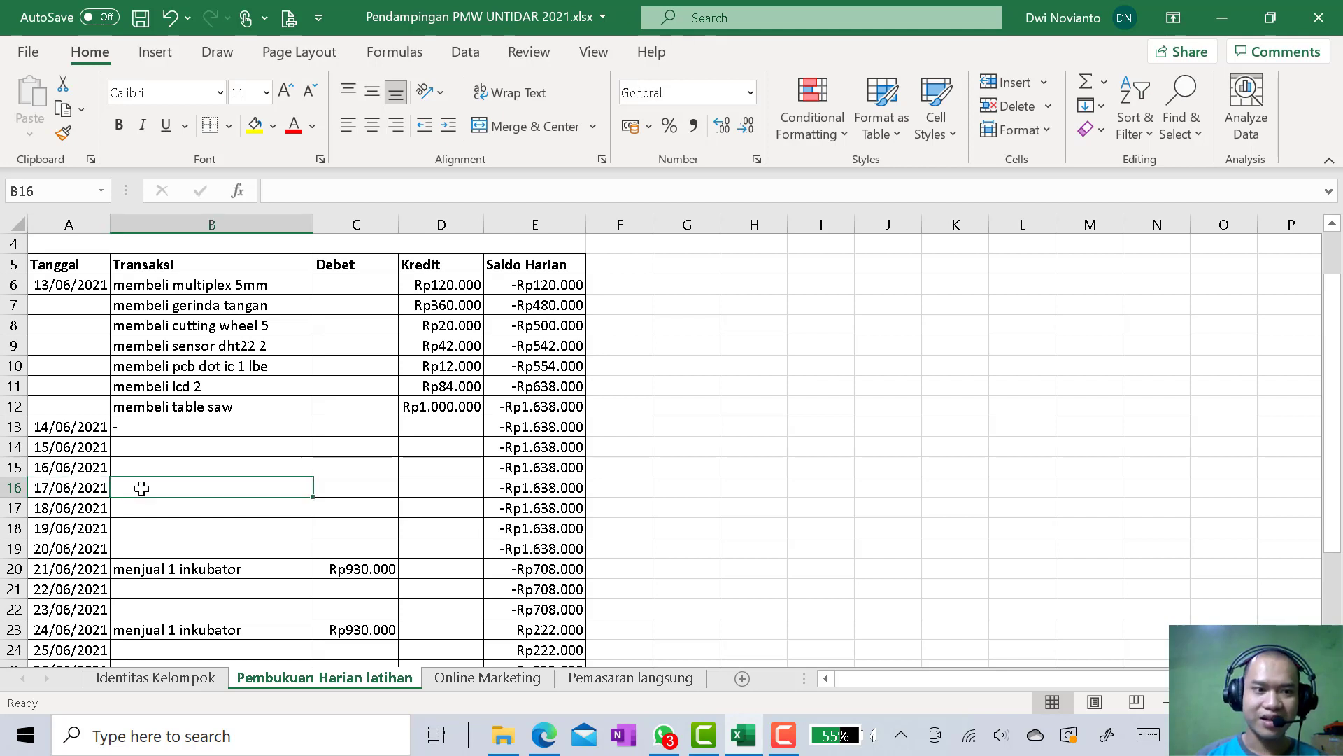
click(162, 428)
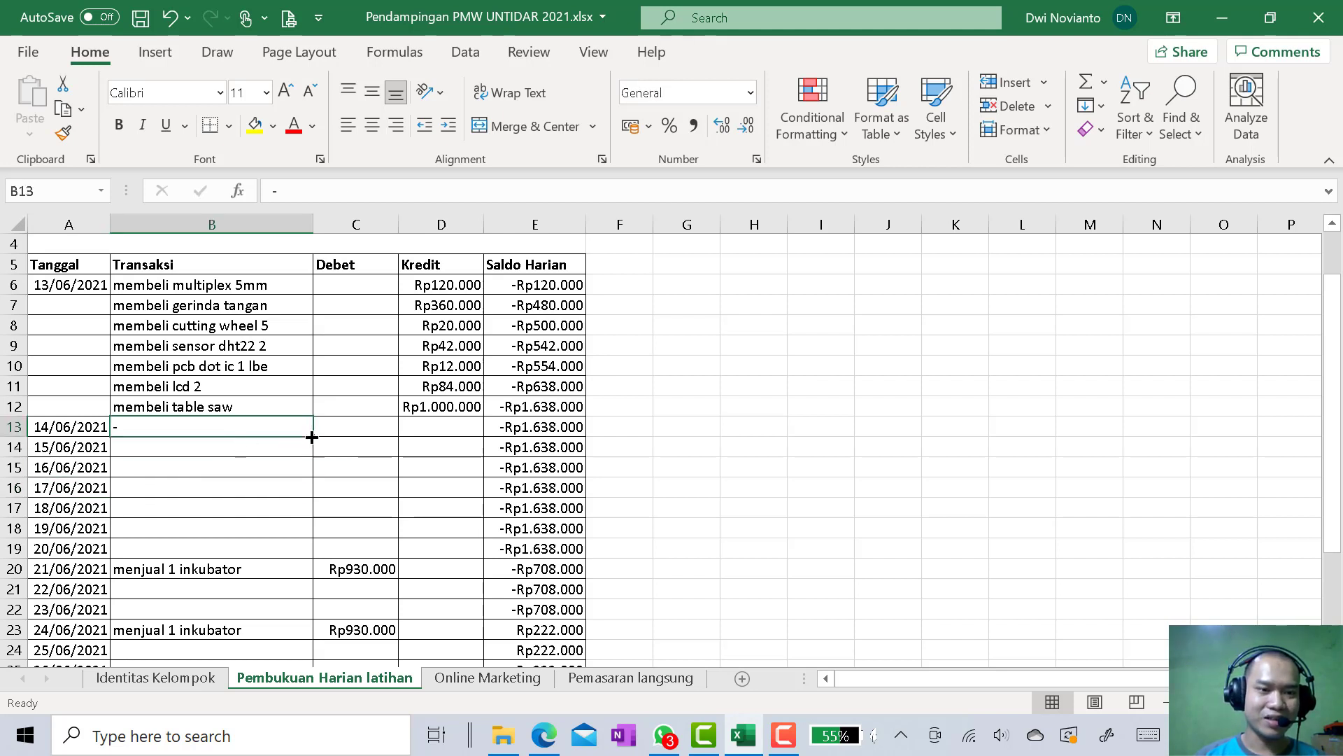
drag(313, 445, 303, 557)
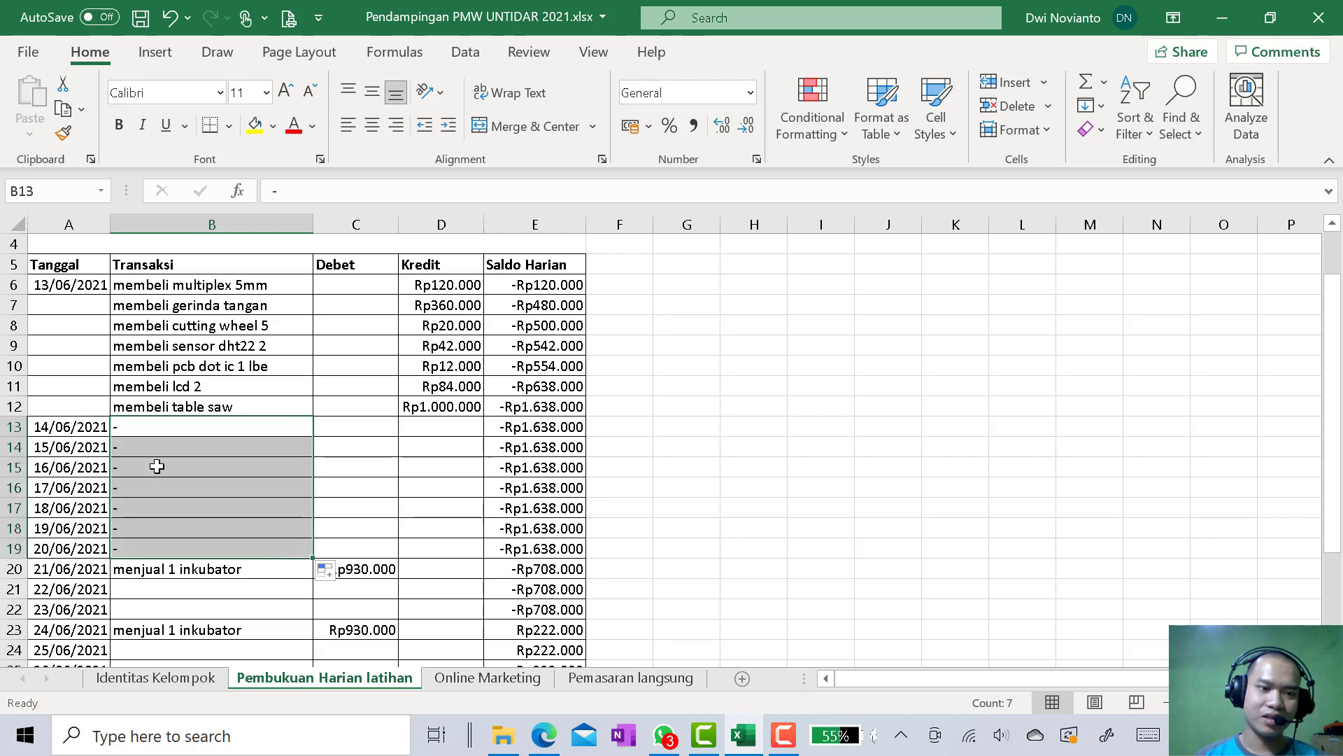
Enter "-" in the Transaksi cells B21 and B22 for 22/06/2021 and 23/06/2021
scroll(174, 531, down, 2)
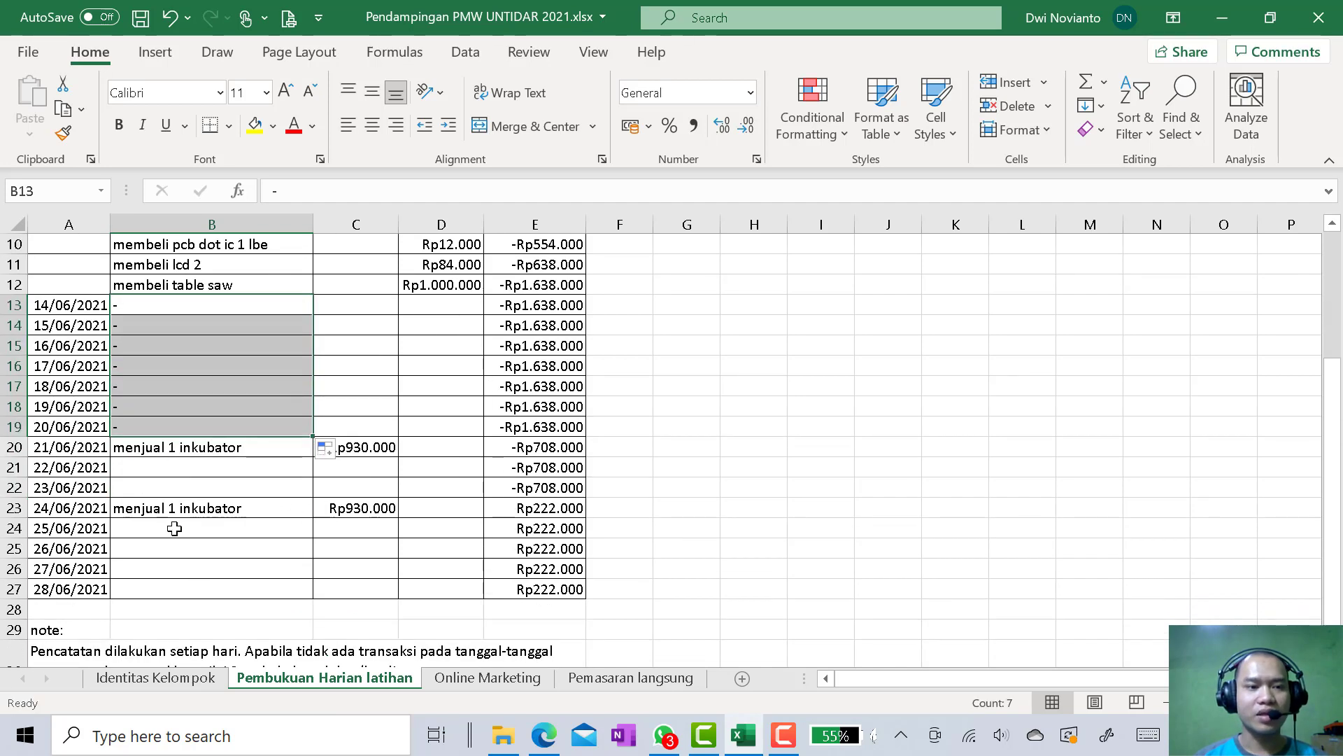
click(183, 470)
text(-)
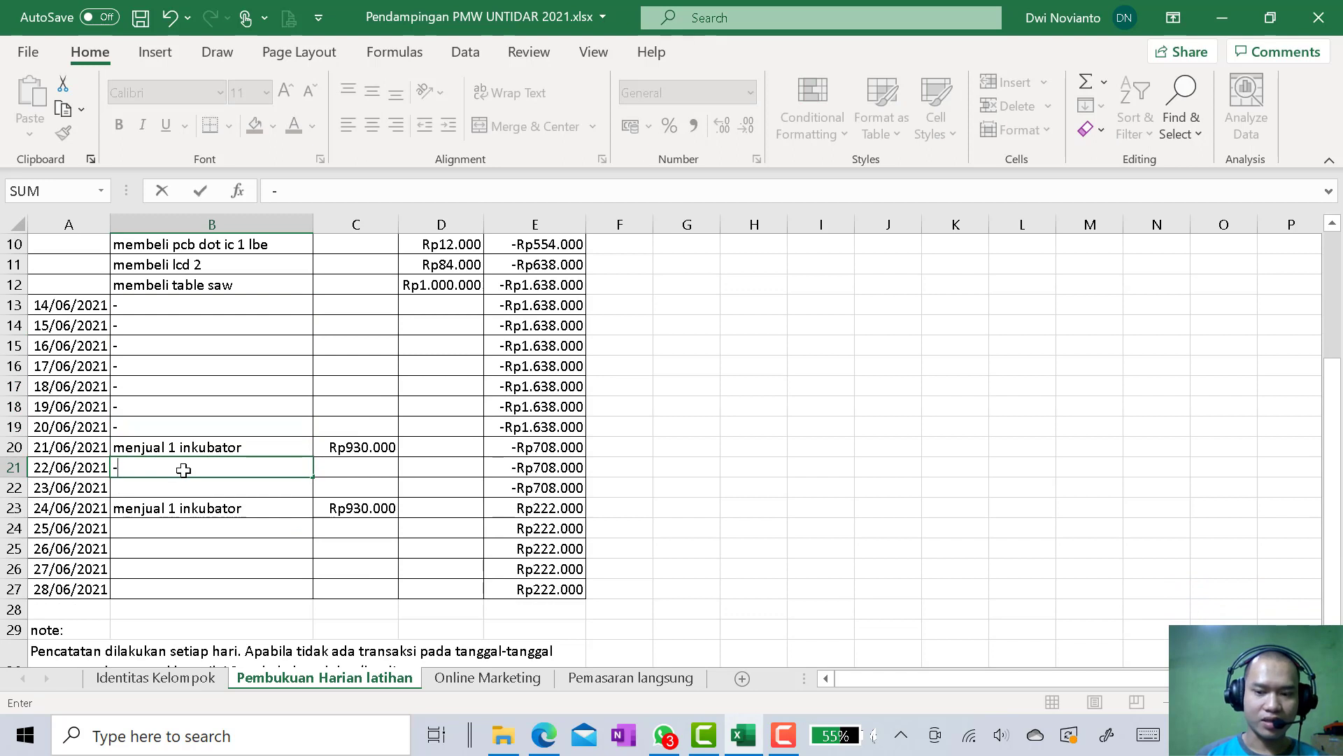
key(Return)
text(-)
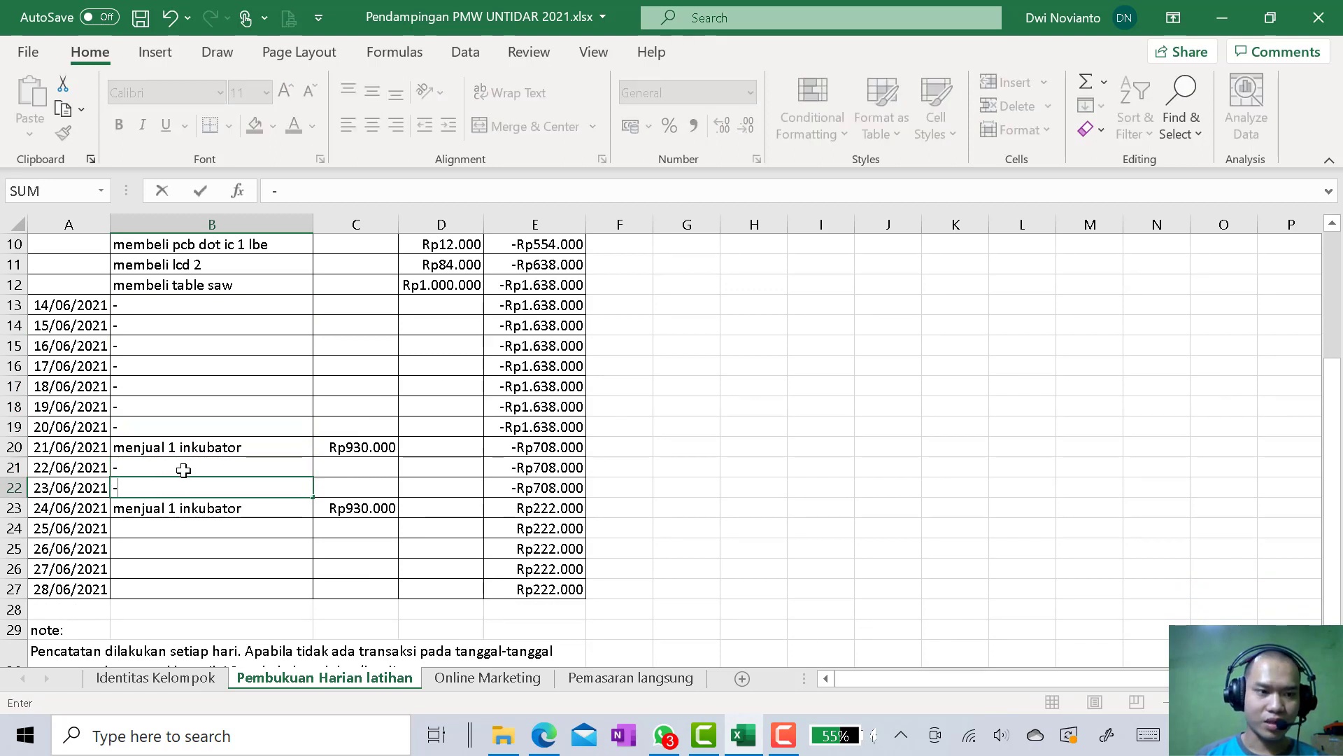
key(Return)
Enter "-" in B24 and fill it down to B27 for 25/06/2021 to 28/06/2021
key(Return)
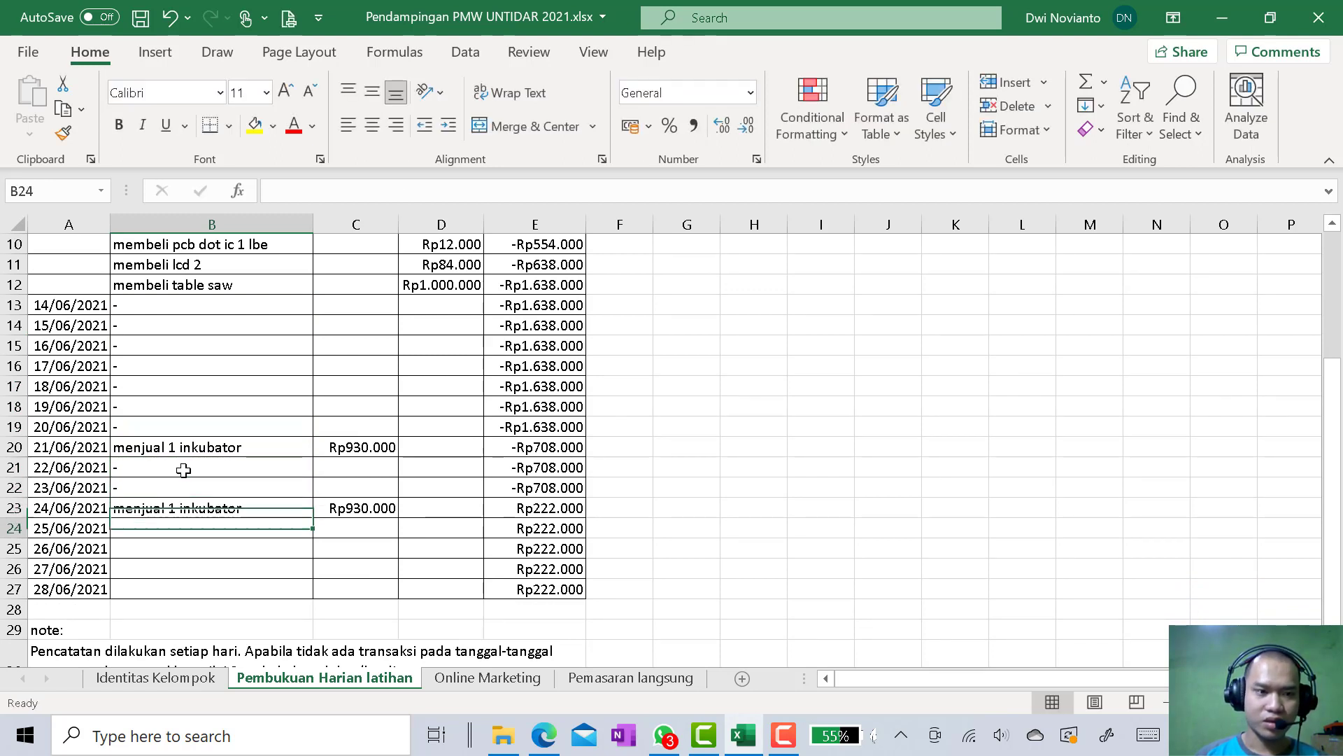
text(-)
key(Return)
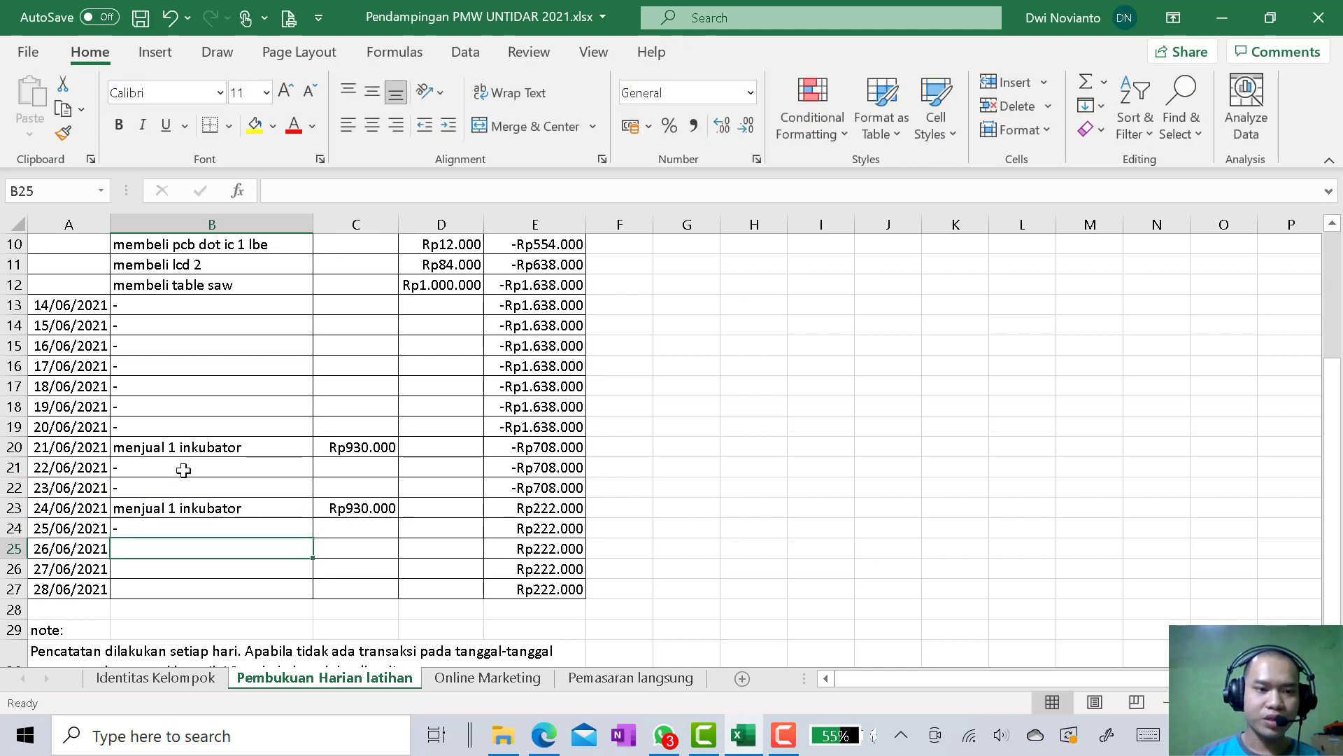
click(282, 529)
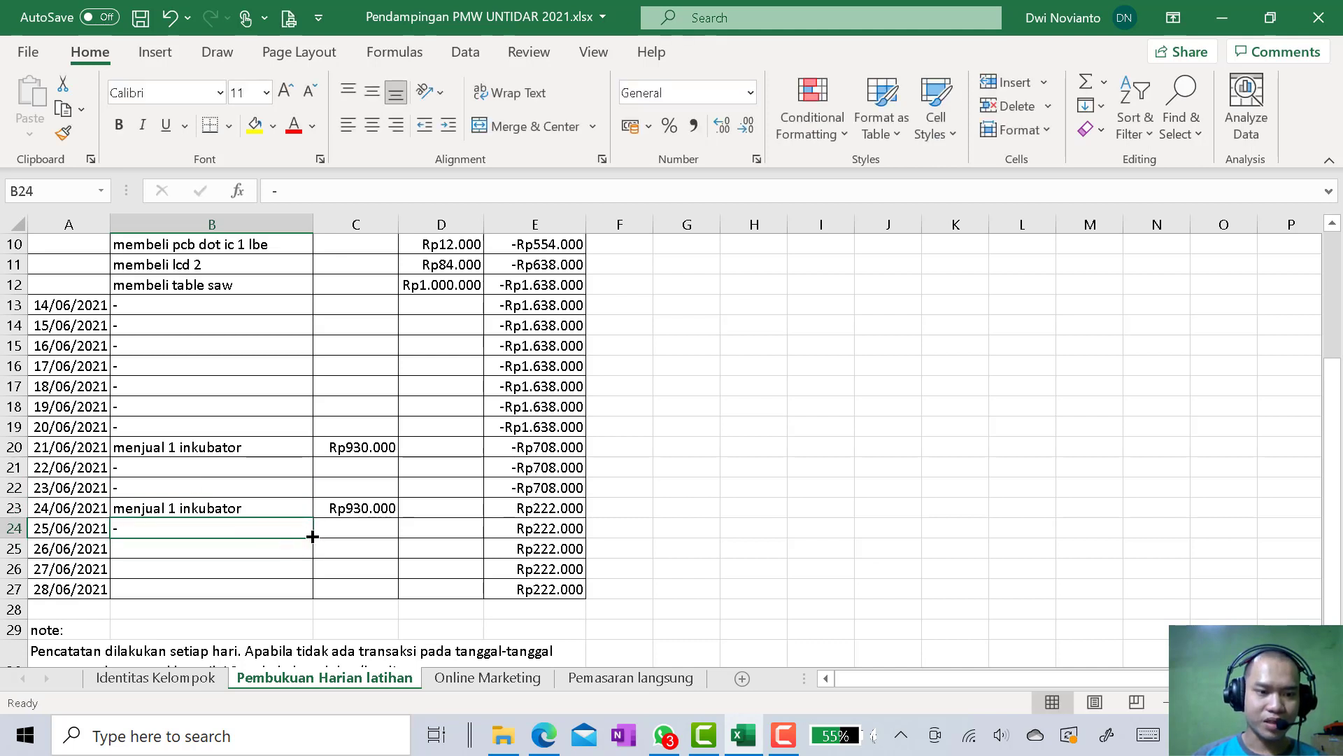
drag(312, 537, 312, 595)
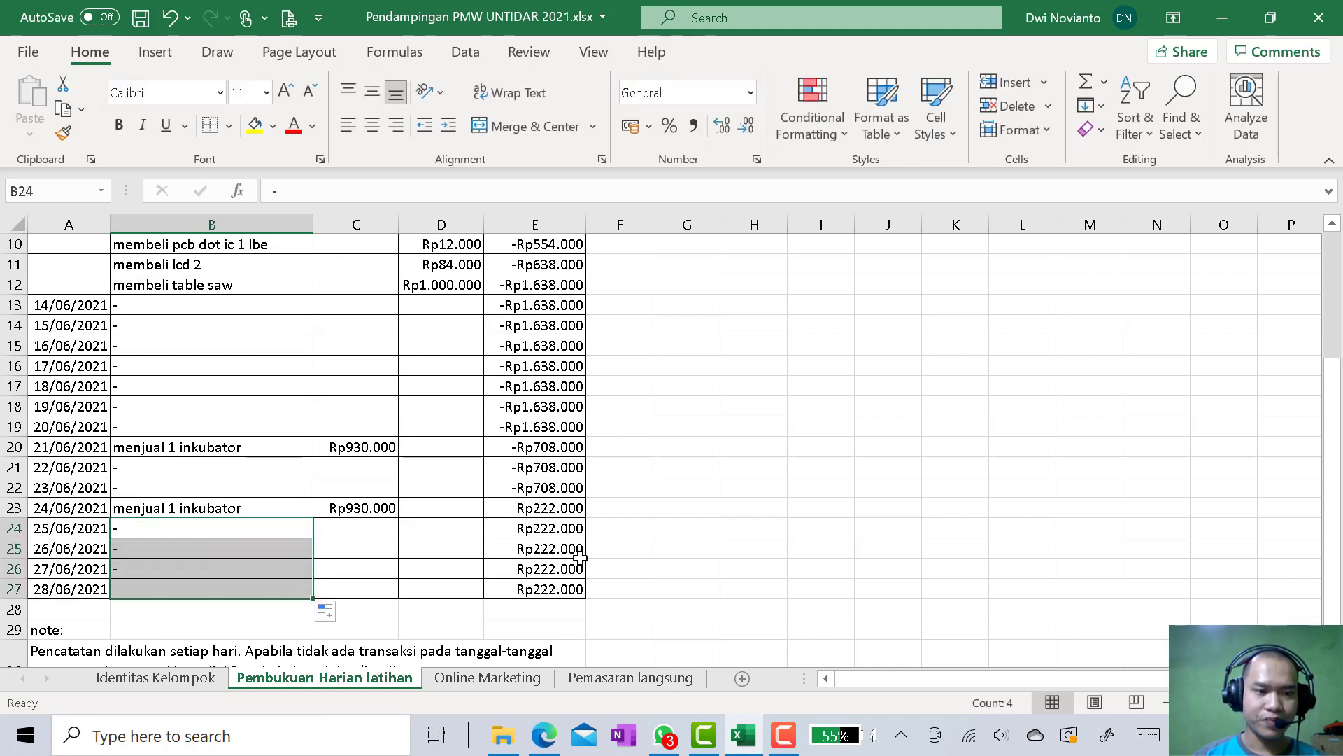
Insert five blank rows below the 28/06/2021 row, starting at row 28 and above the note
scroll(753, 552, down, 2)
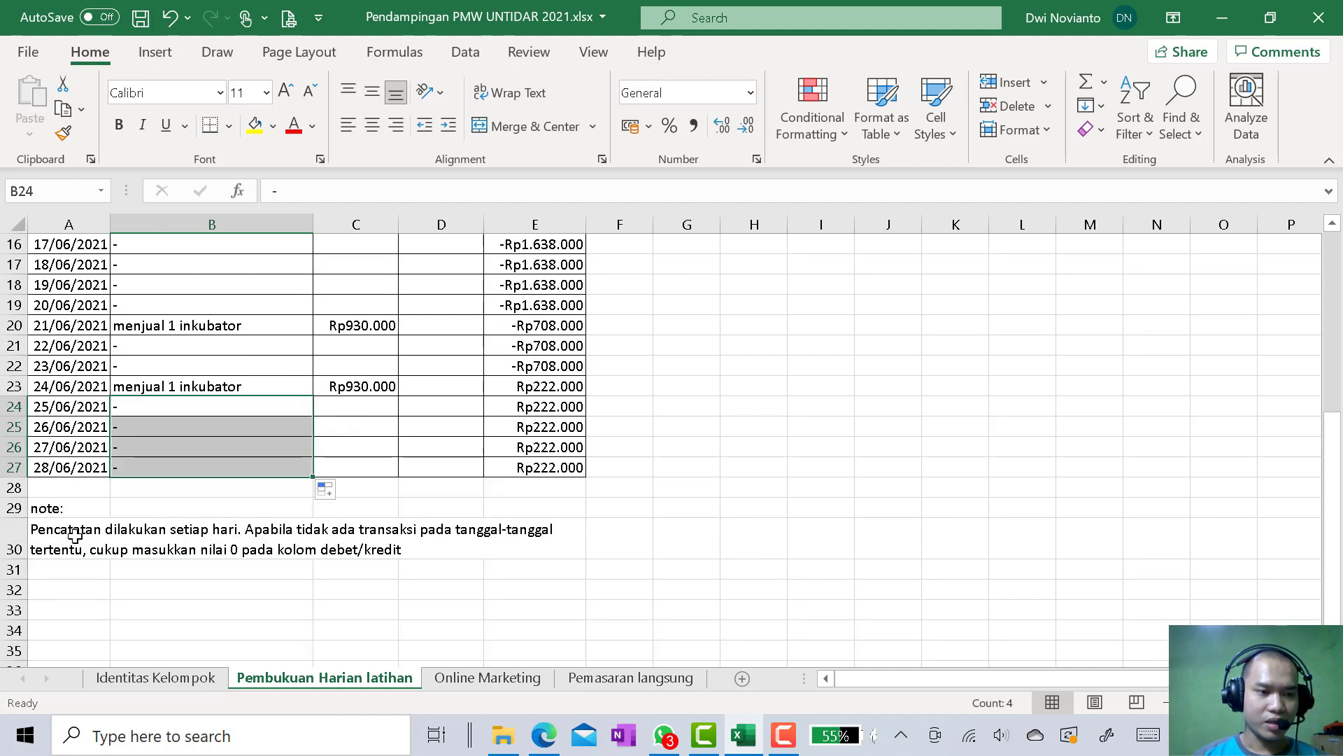
right_click(16, 493)
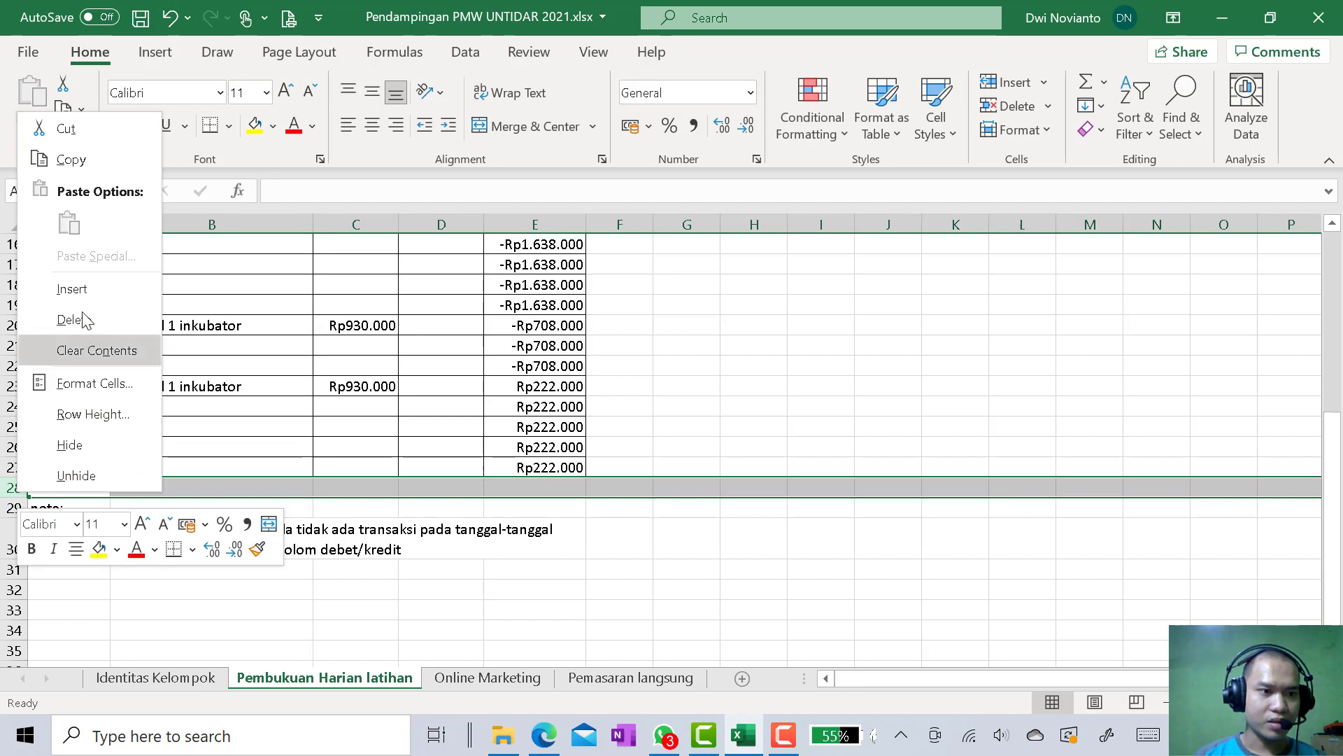
click(72, 289)
right_click(16, 510)
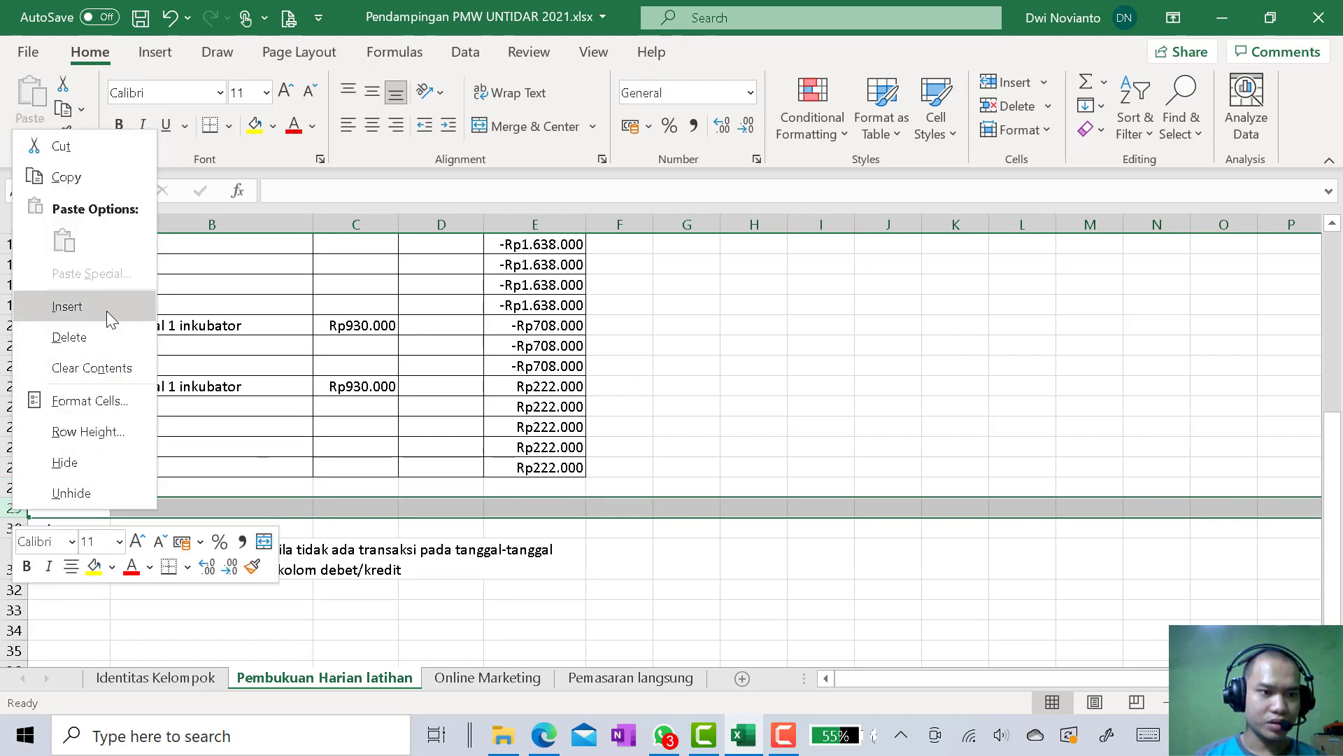
click(67, 306)
drag(14, 528, 16, 494)
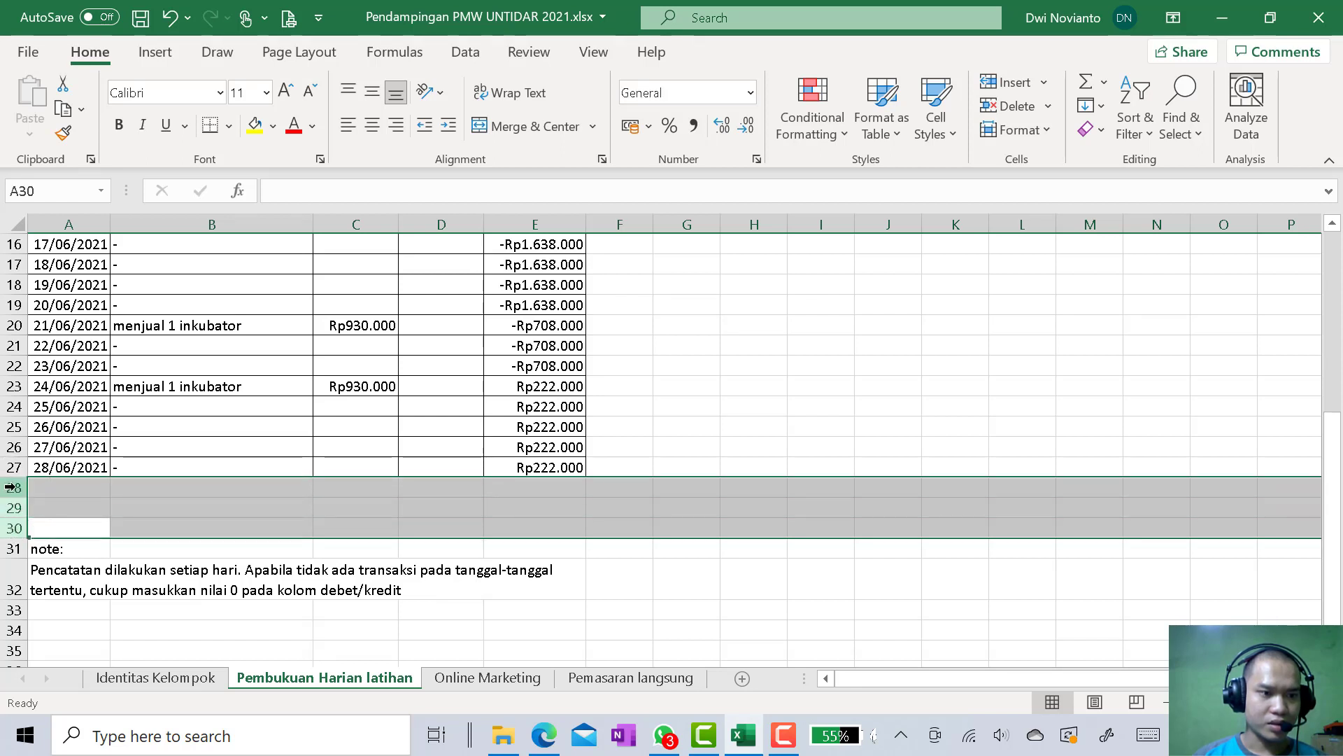
right_click(16, 495)
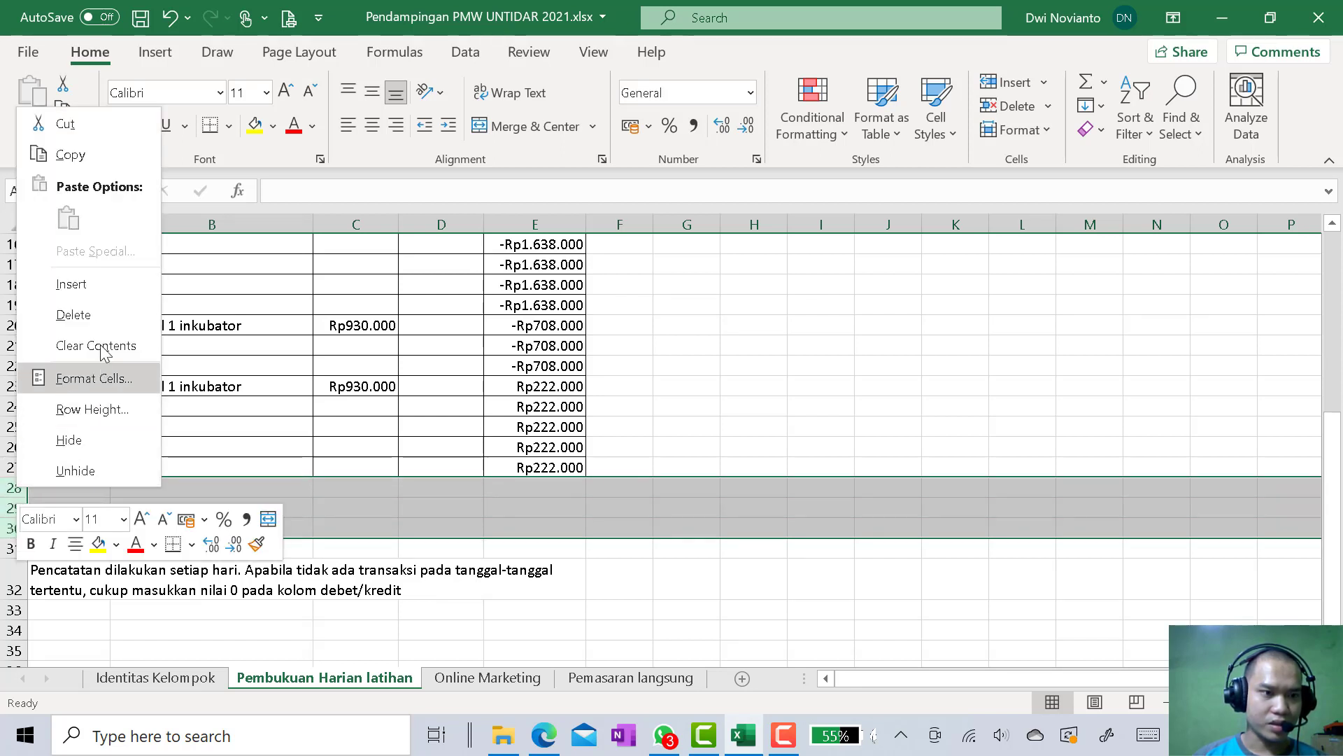
click(70, 283)
click(96, 547)
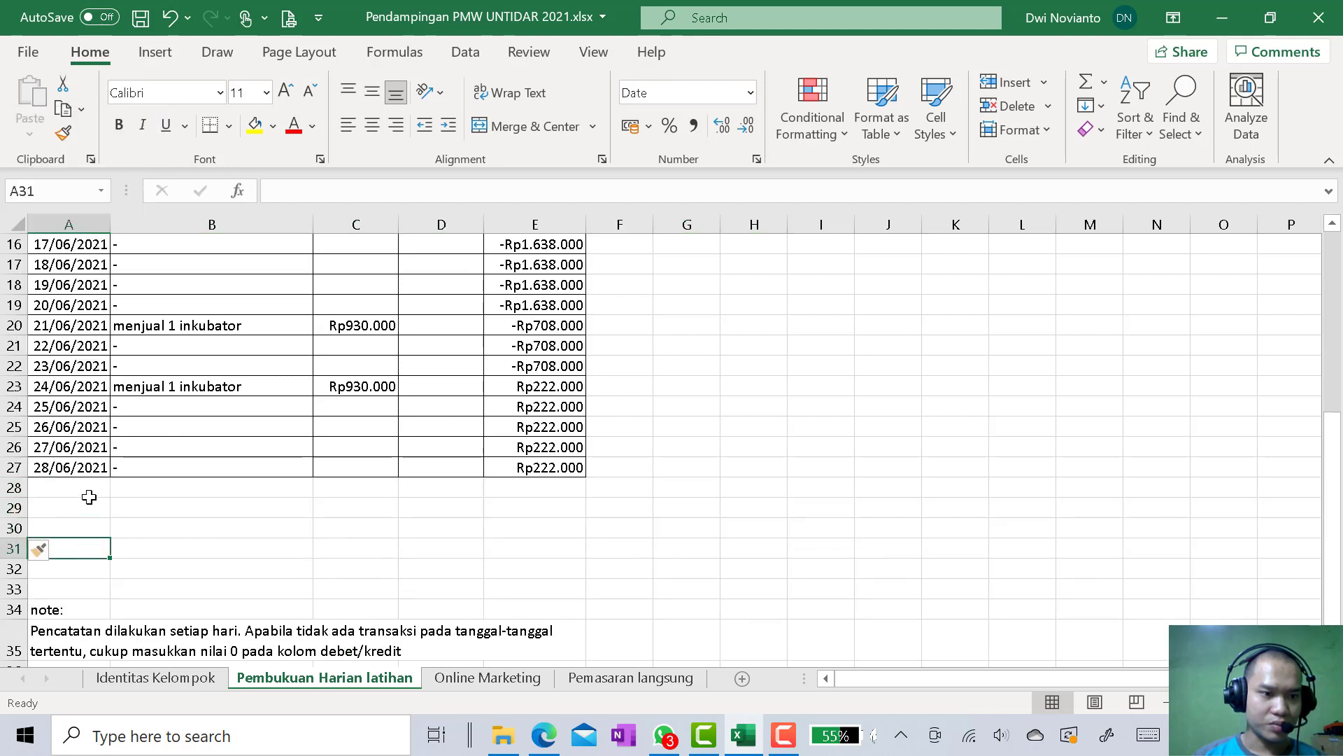
Extend the dates from A27 down to 30/06/2021 in A29 and enter "-" in the Transaksi cells B28 and B29
click(98, 468)
drag(110, 476, 108, 517)
click(174, 495)
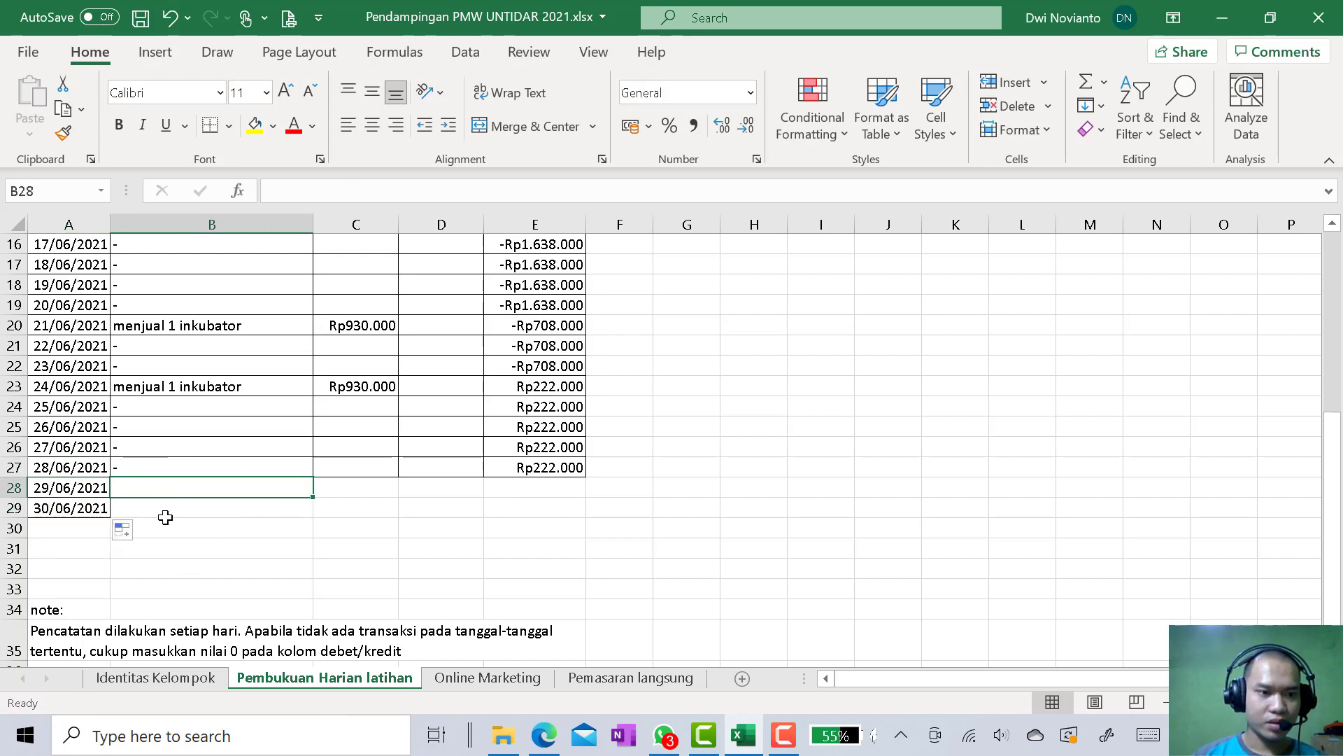
text(-)
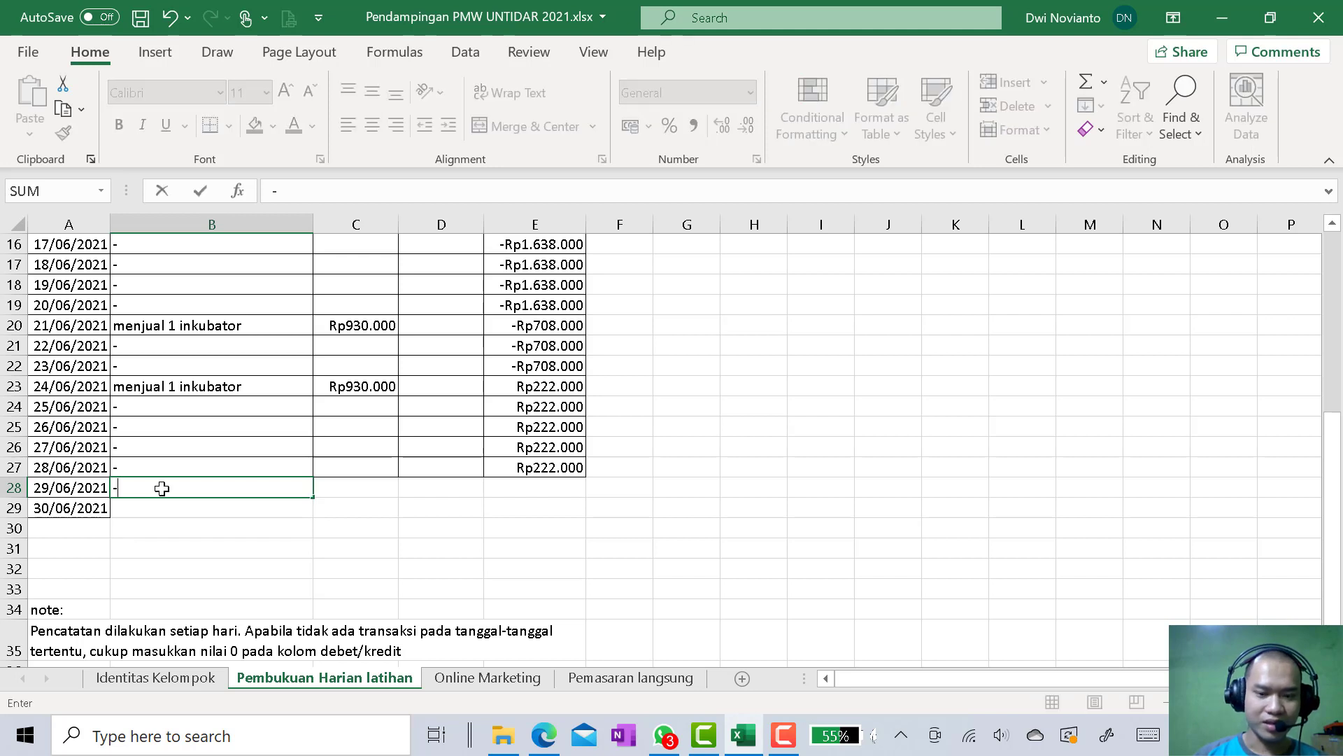
key(Down)
text(-)
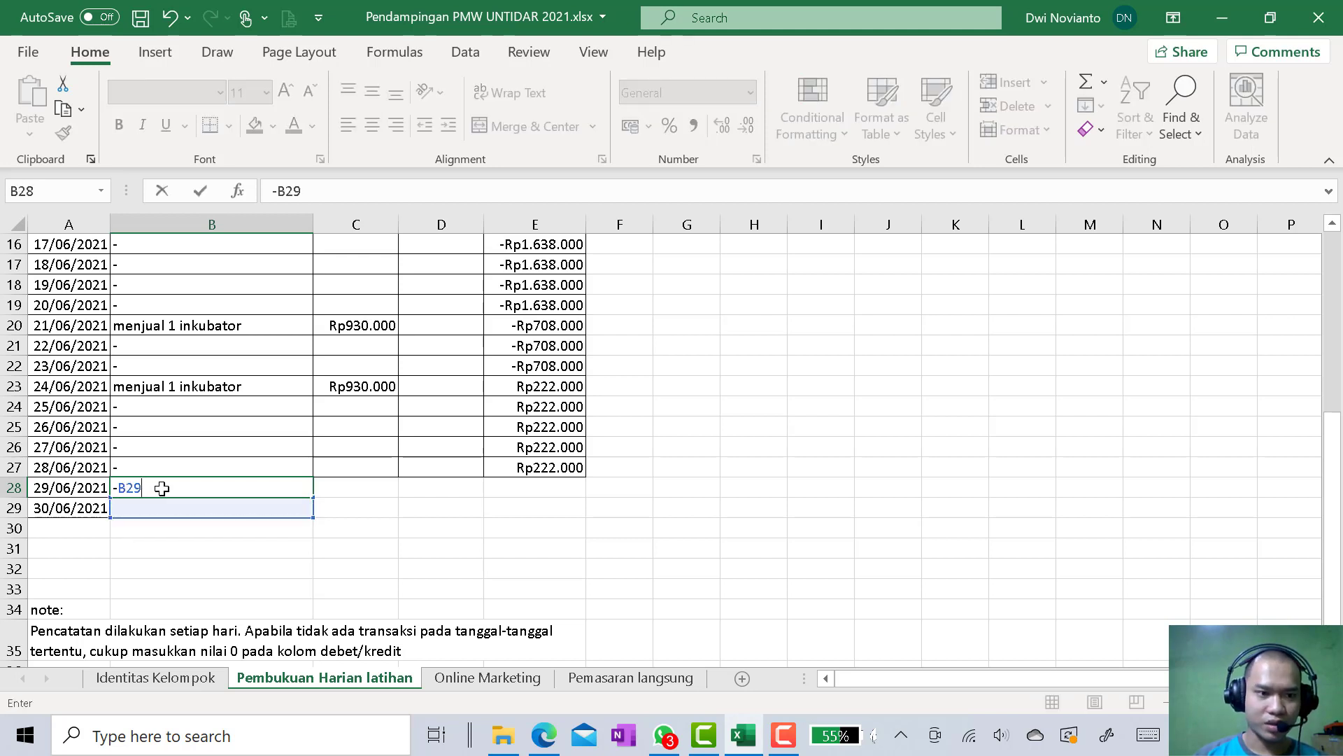
key(Return)
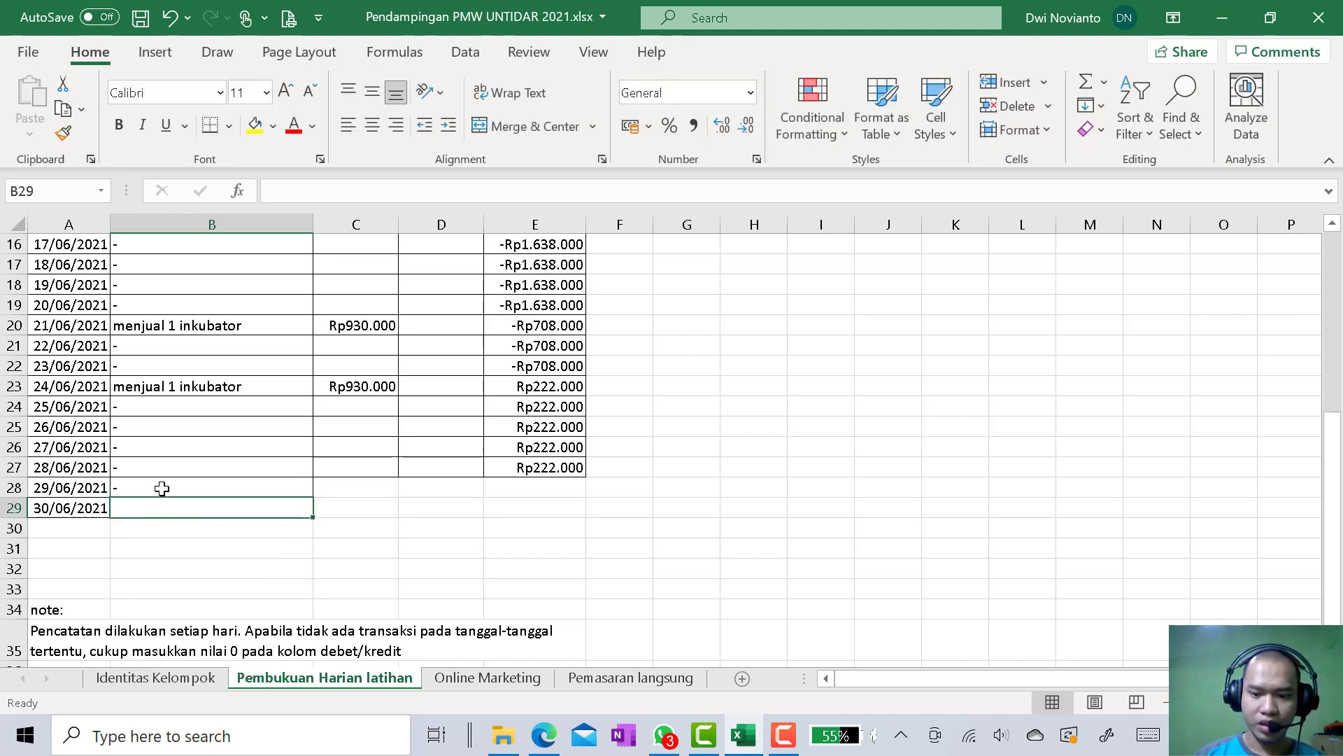
text(-)
key(Return)
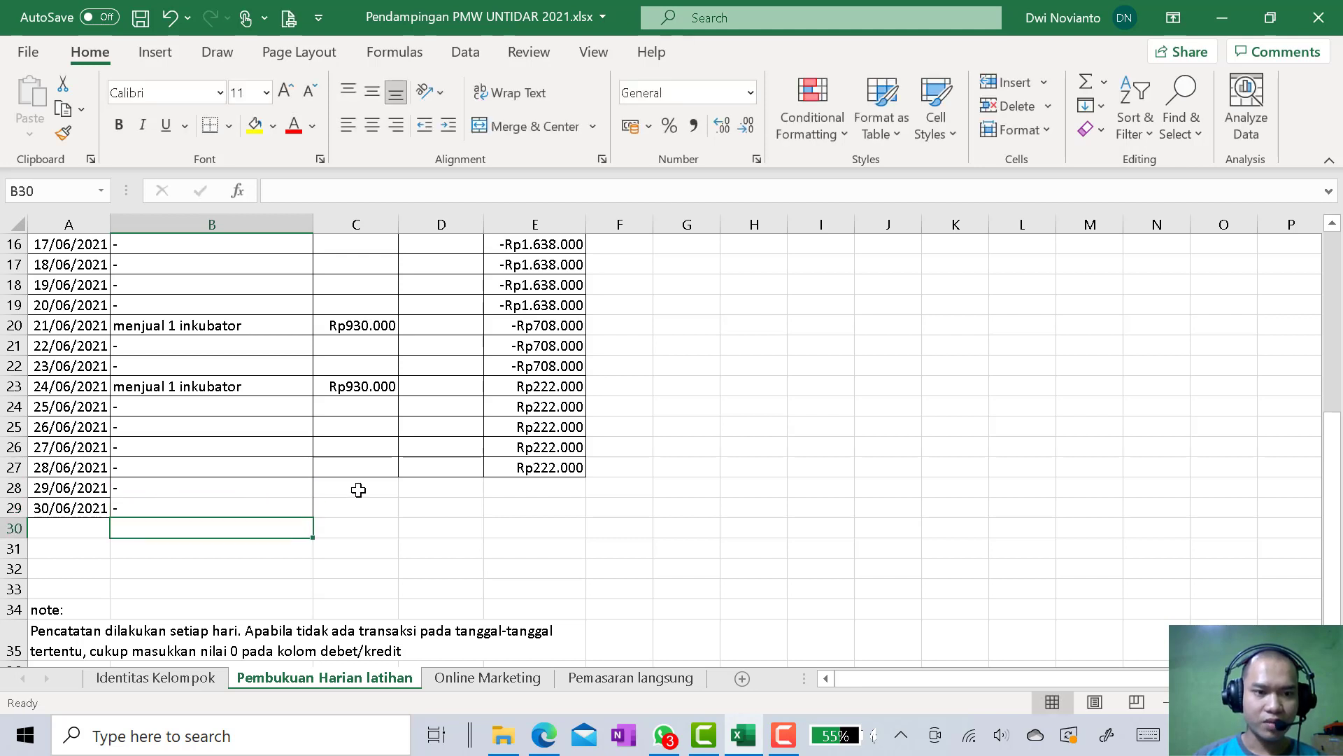
Fill the Transaksi, Debet, Kredit and Saldo Harian cells of row 27 down to row 29
click(186, 468)
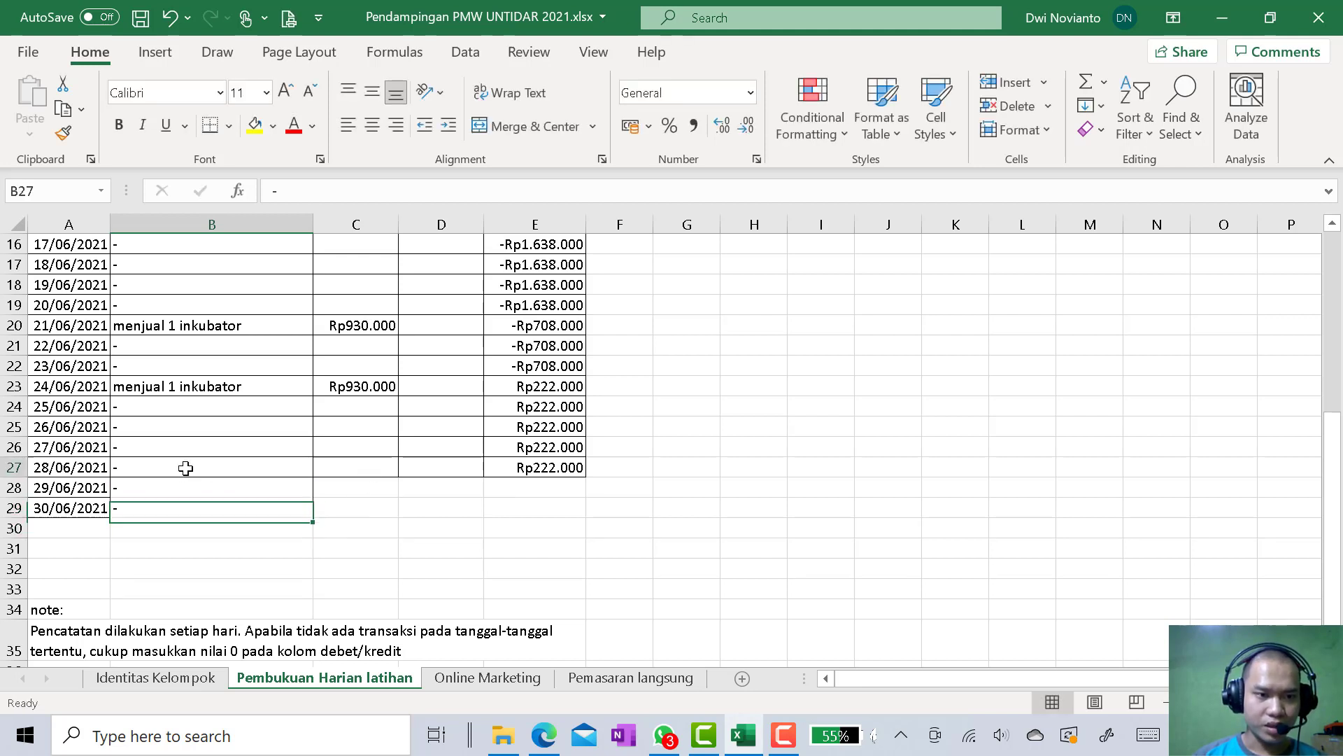
drag(312, 483, 314, 524)
click(357, 469)
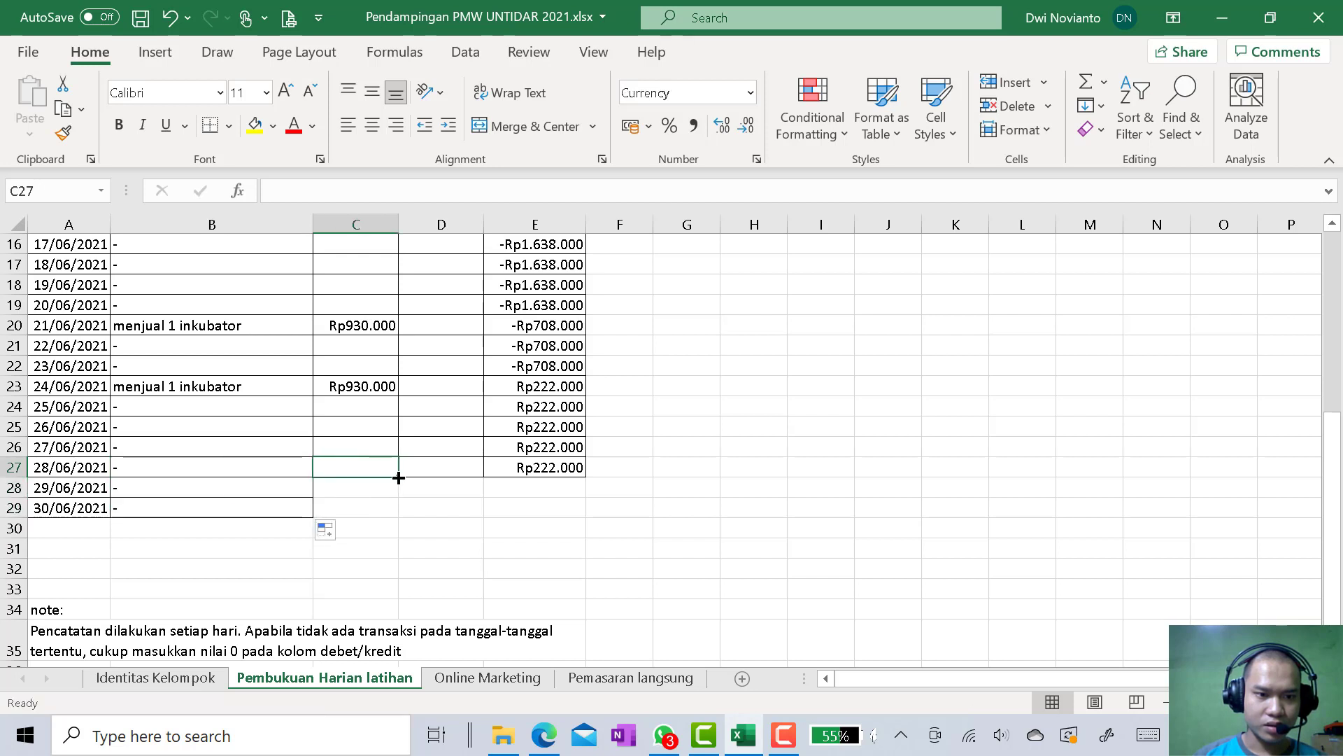
drag(398, 476, 399, 518)
click(444, 466)
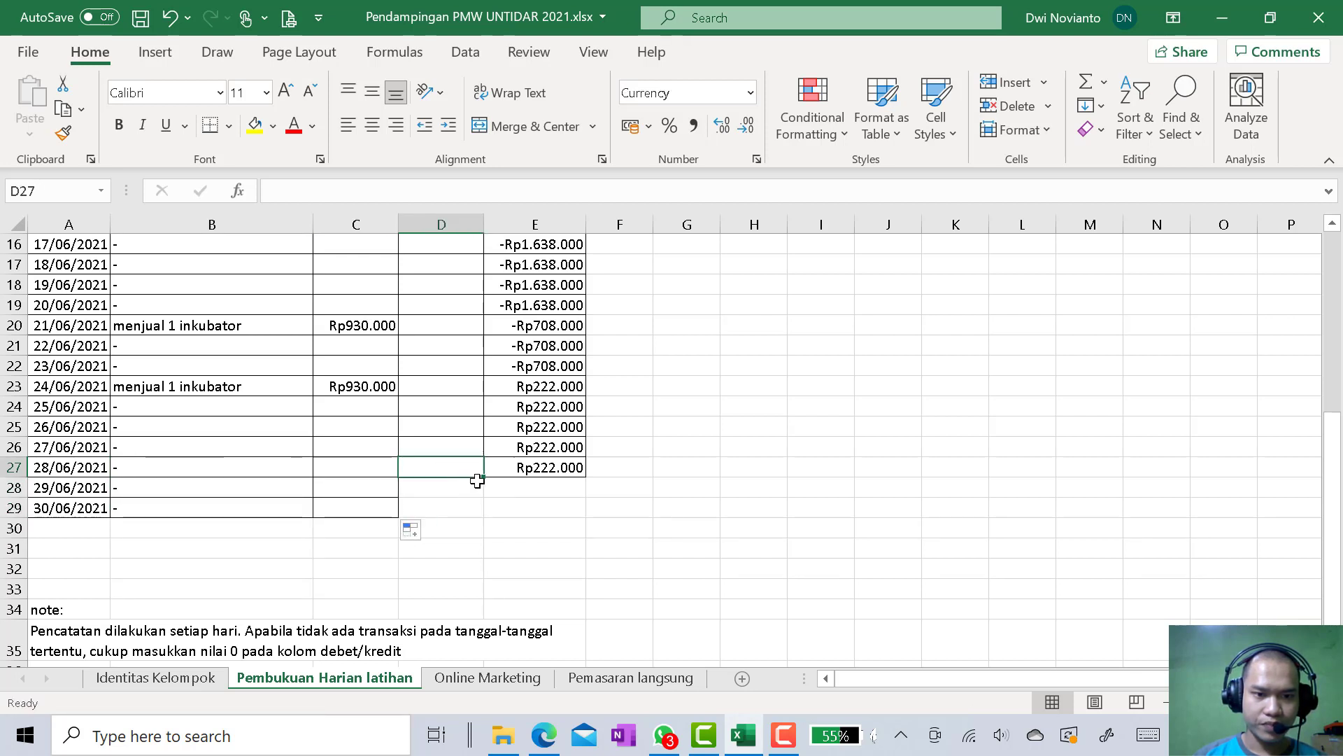
drag(484, 477, 492, 523)
click(535, 469)
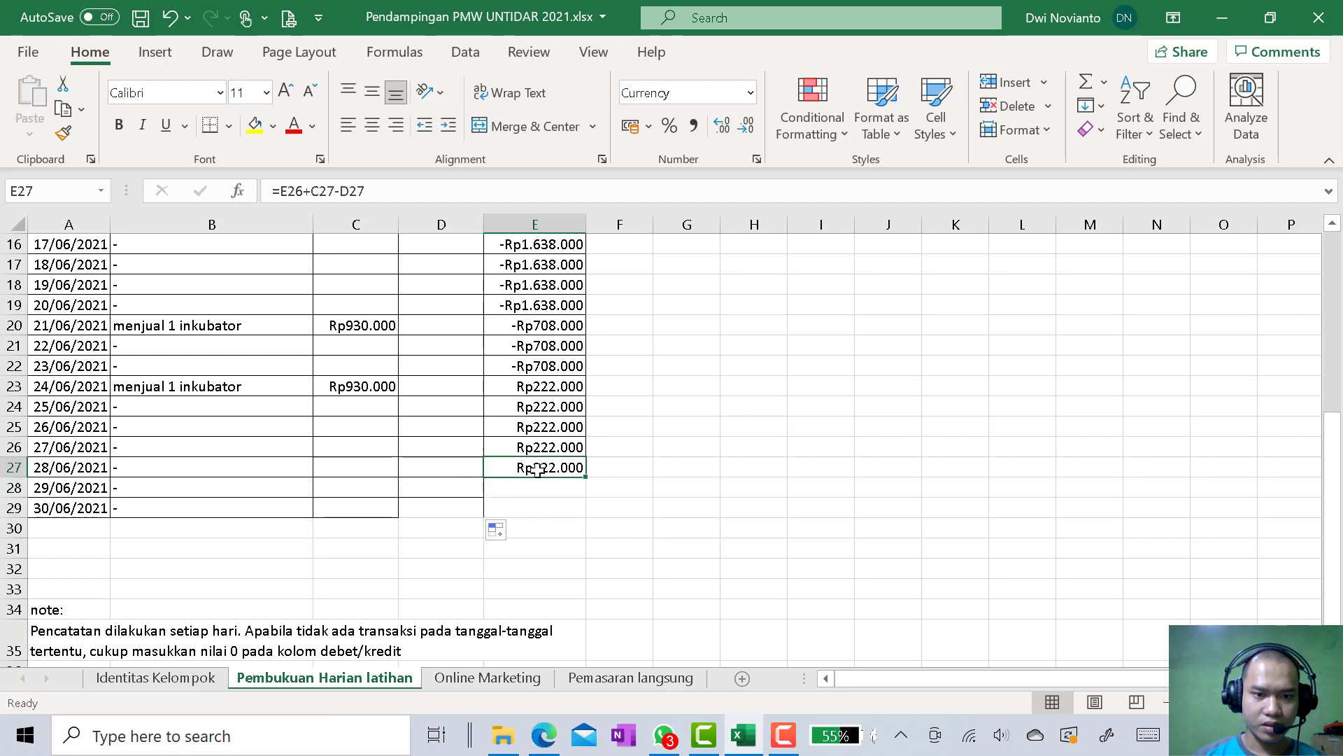
drag(587, 478, 586, 517)
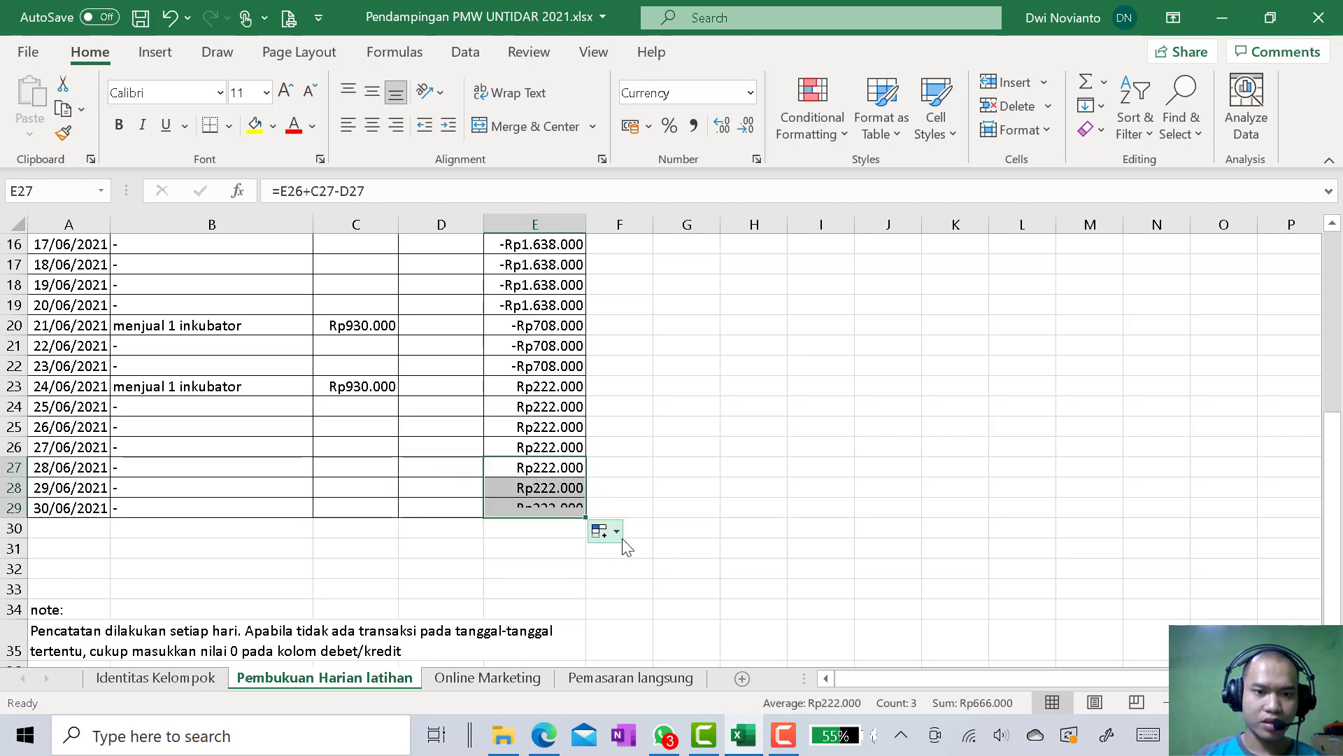
Enter the label "Jumlah" in B30 and total the Debet column in C30 with =sum(C6:C29)
scroll(101, 528, up, 4)
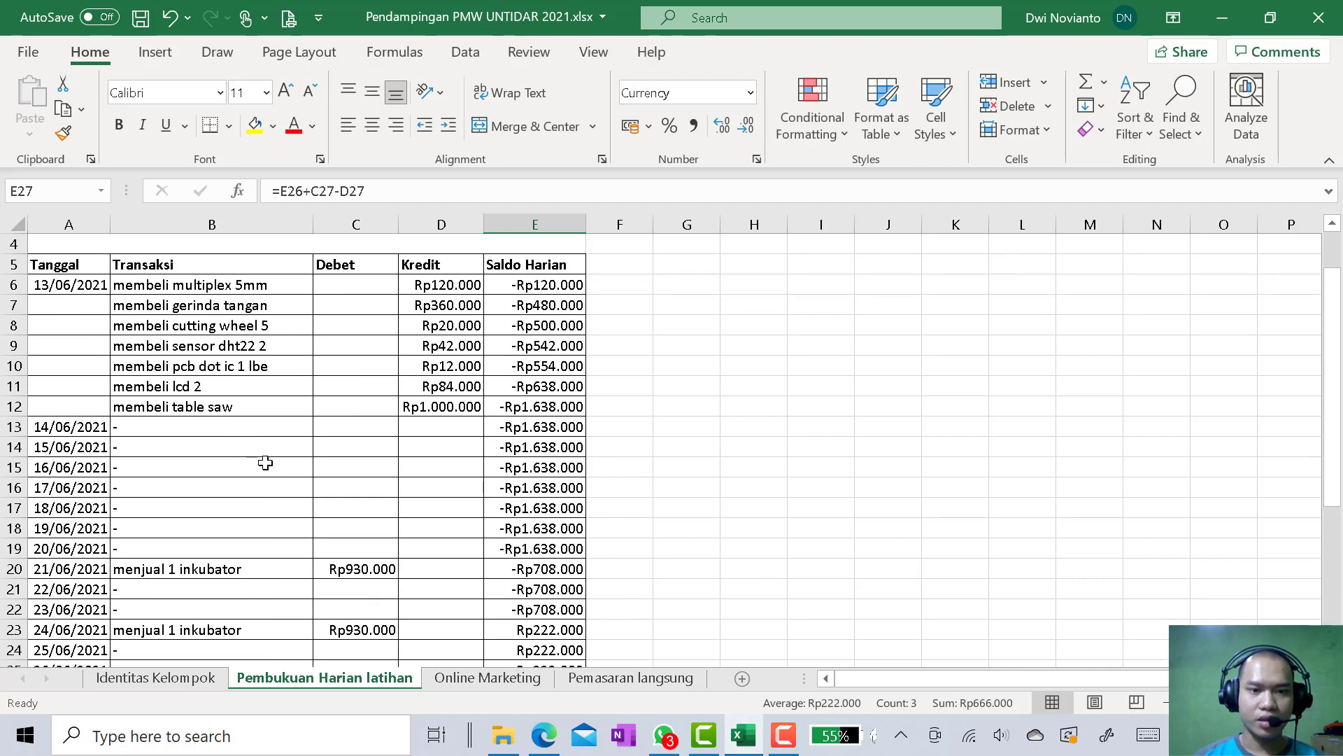
scroll(267, 462, down, 4)
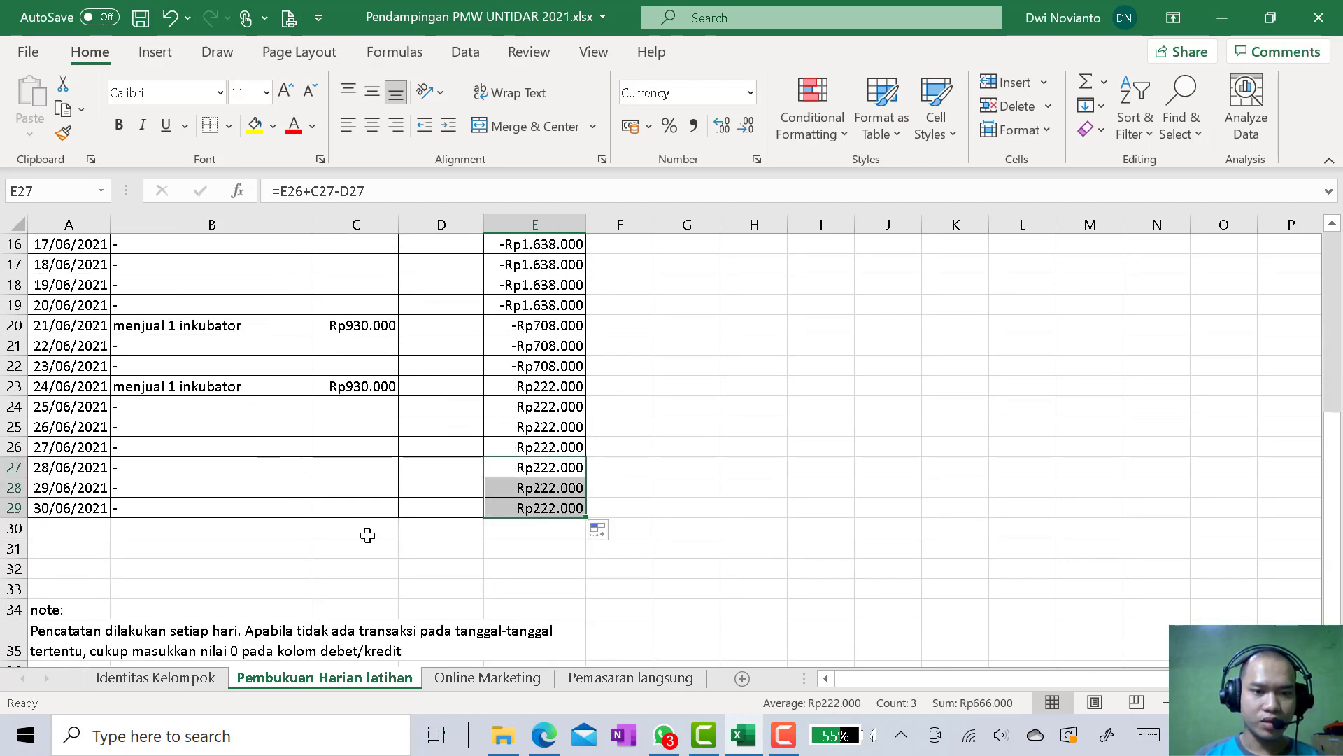
click(246, 533)
text(Jumlah)
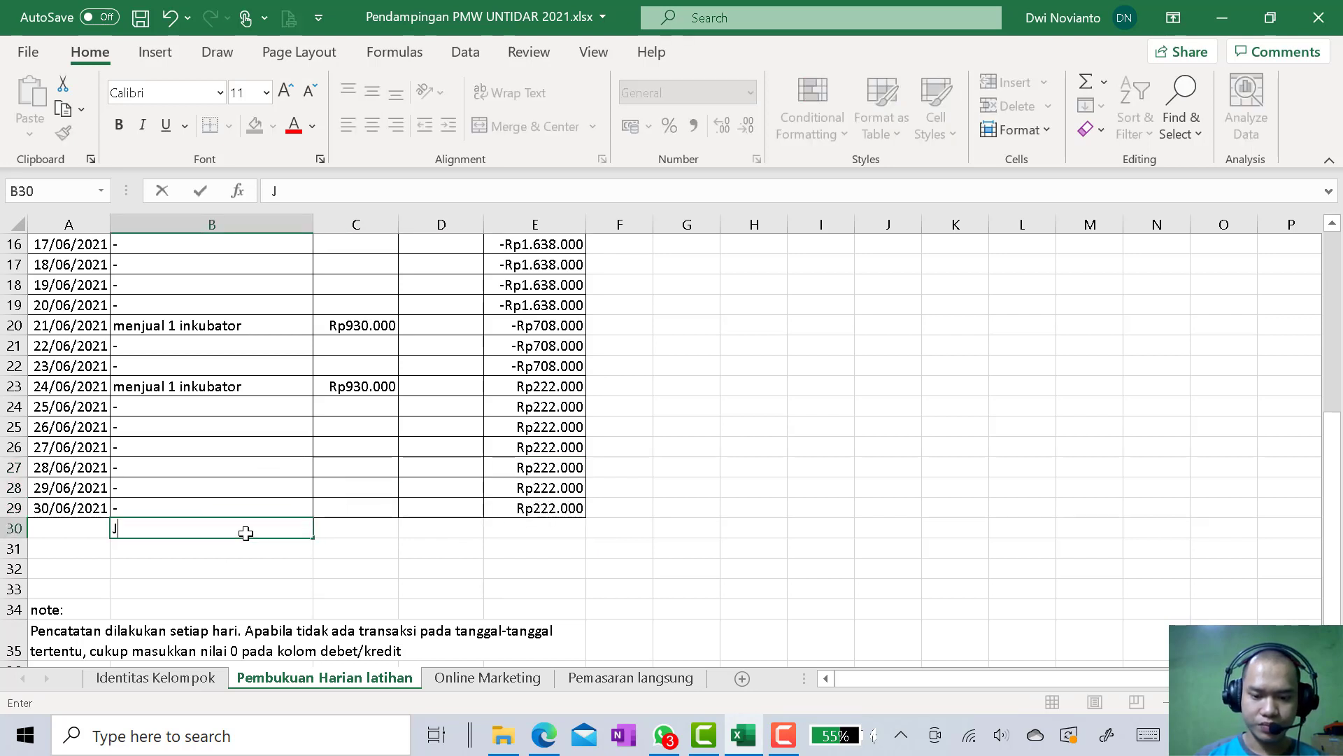
click(341, 535)
text(su)
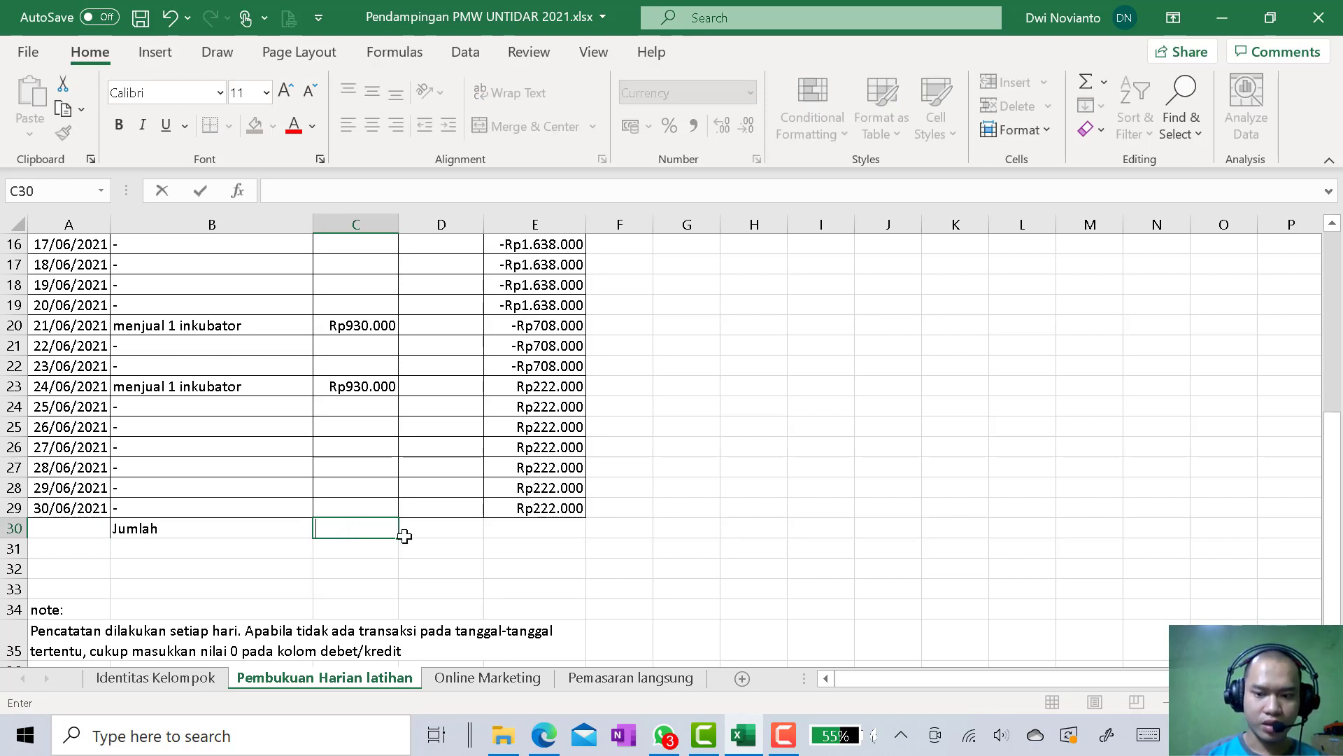
text(=sum()
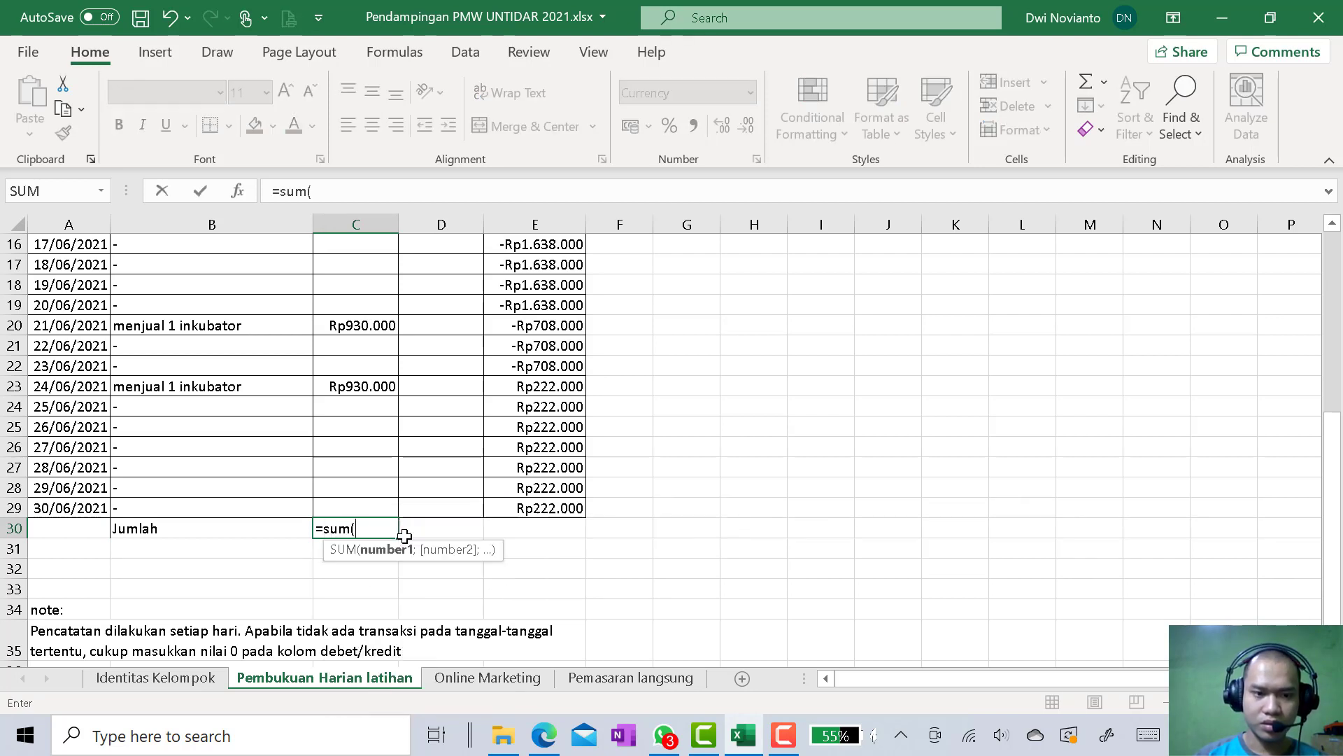
click(375, 508)
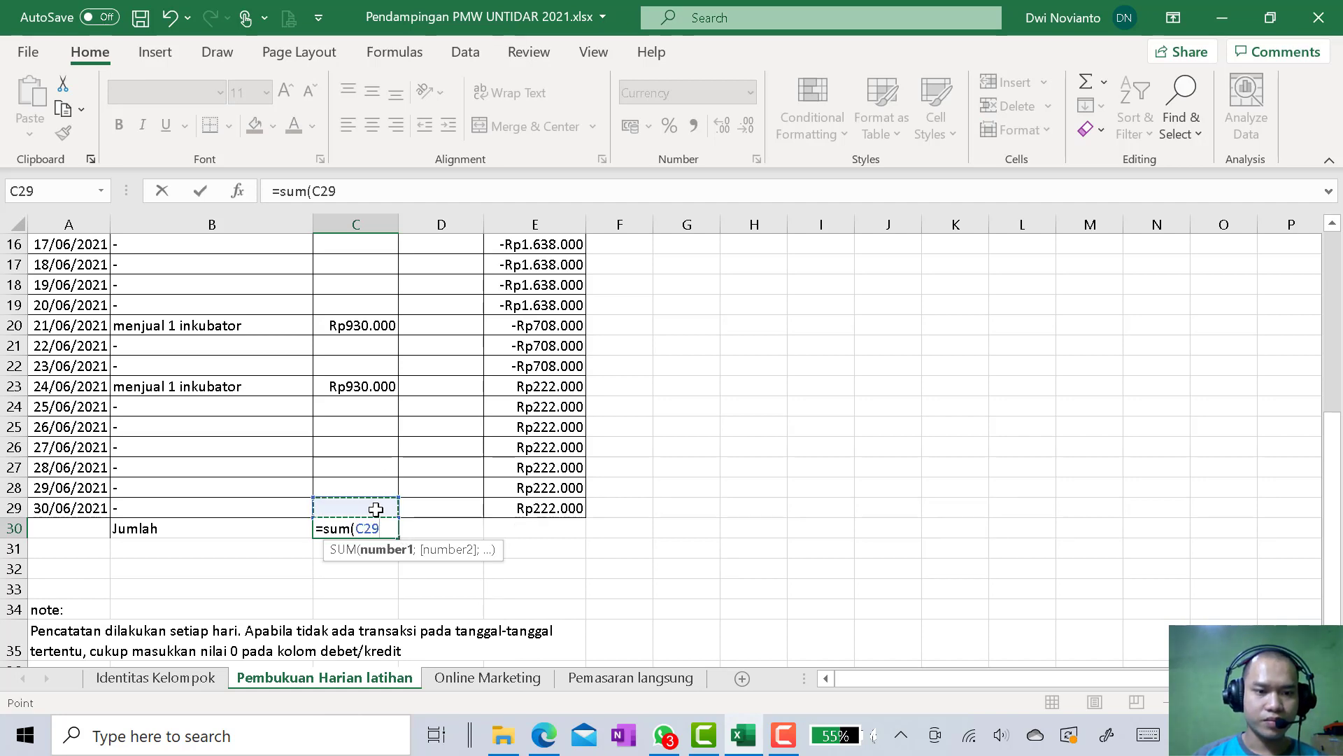
scroll(376, 509, up, 4)
drag(376, 284, 376, 284)
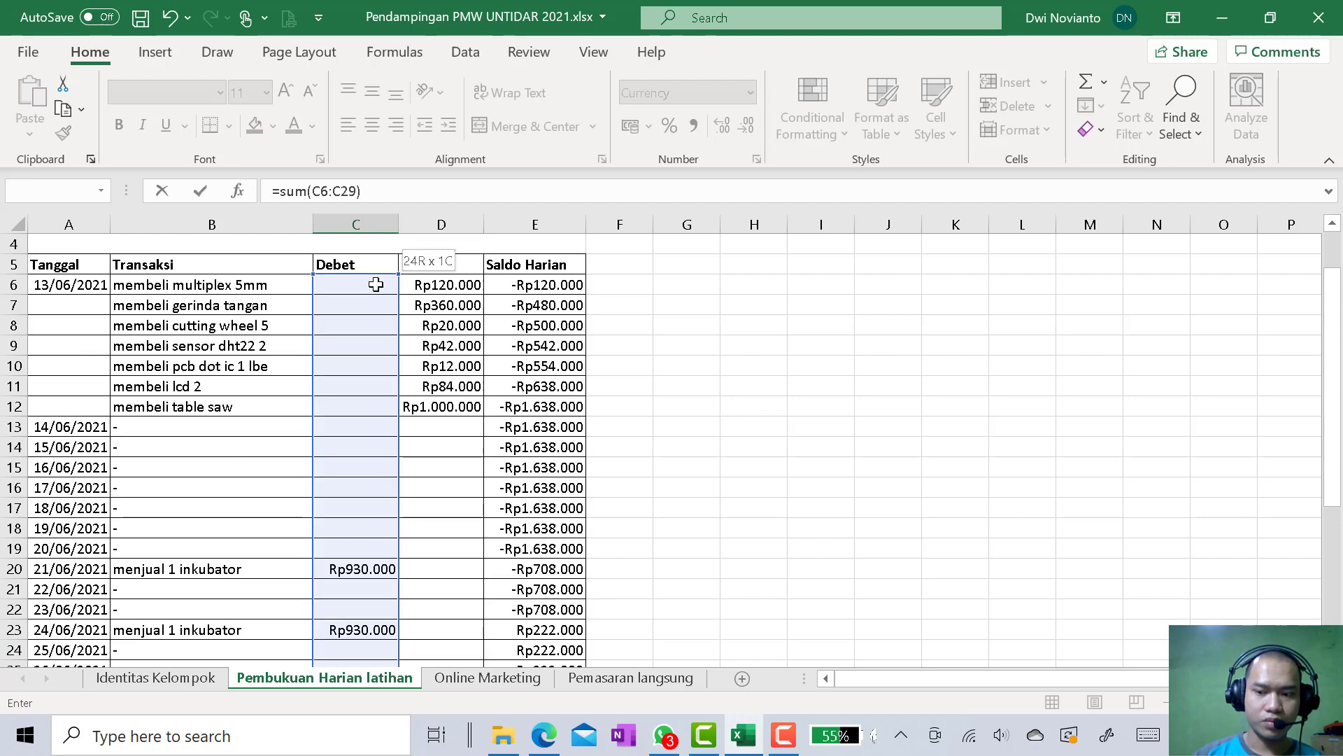
key(Return)
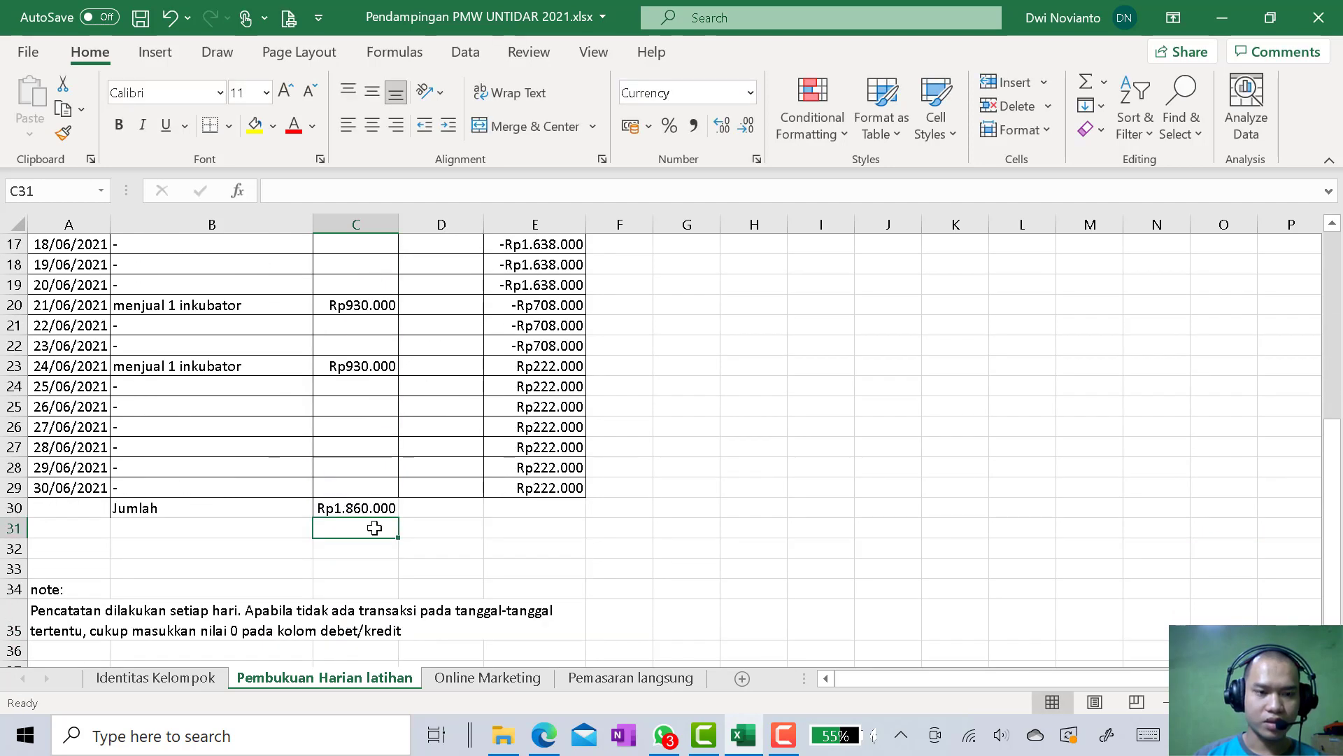
Total the Kredit column in D30 with the formula =sum(D6:D29)
click(420, 511)
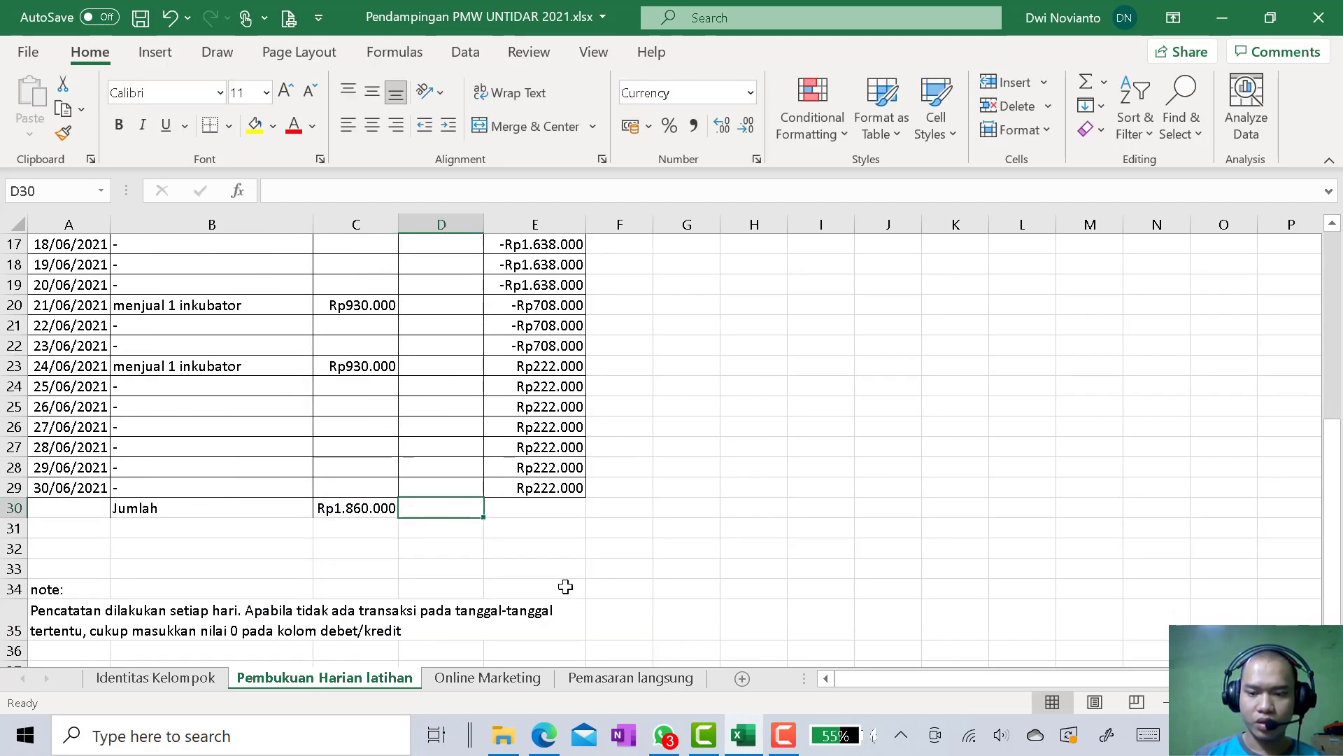
text(=sum)
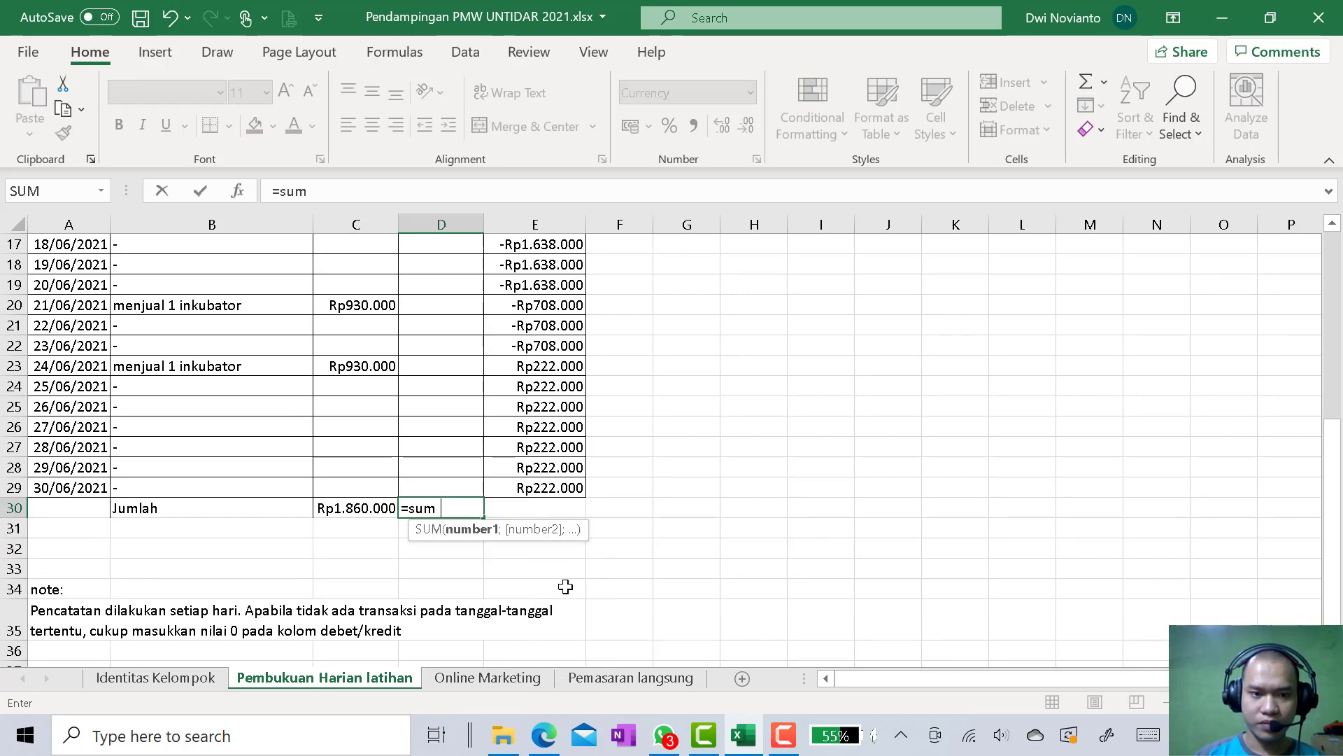
text(()
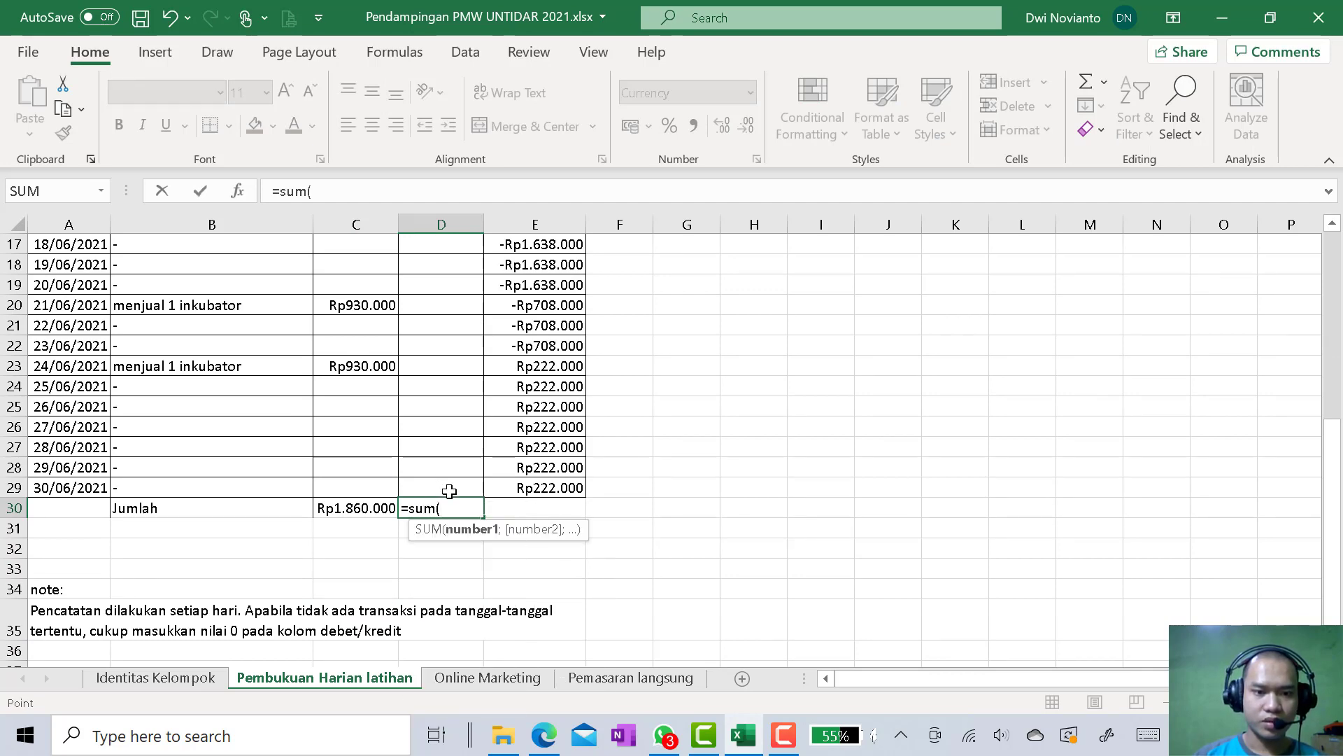
click(448, 488)
scroll(448, 488, up, 5)
shift+click(456, 326)
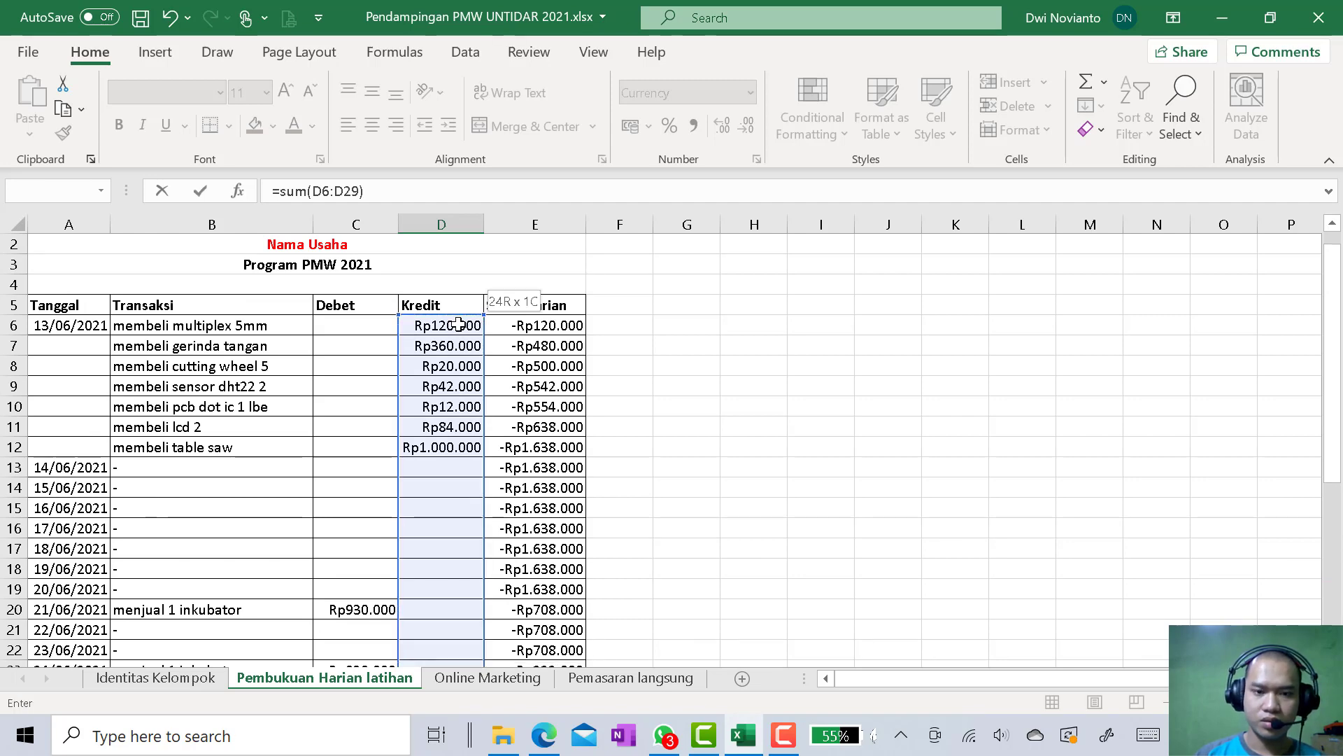
key(Return)
Try to fill the Saldo Harian formula from E29 down into E30 of the Jumlah row, check it and clear E30
scroll(588, 567, down, 2)
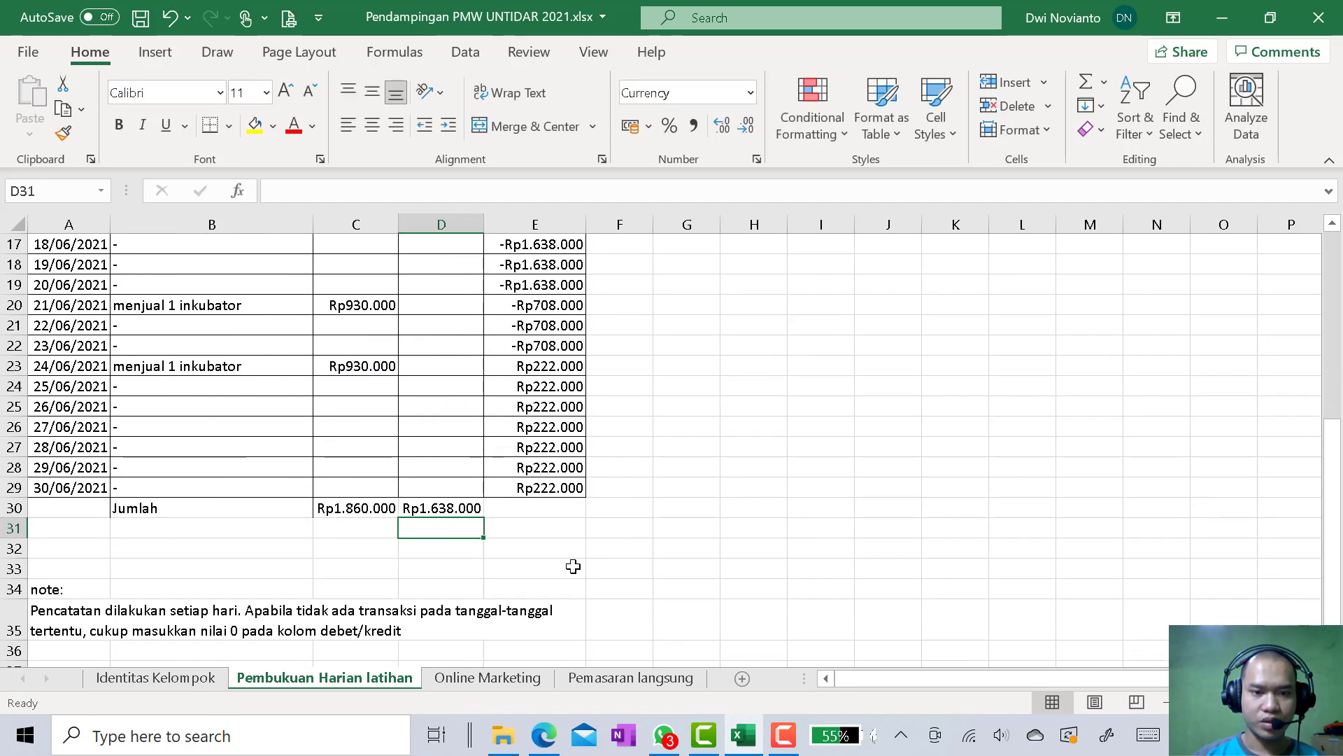
click(548, 506)
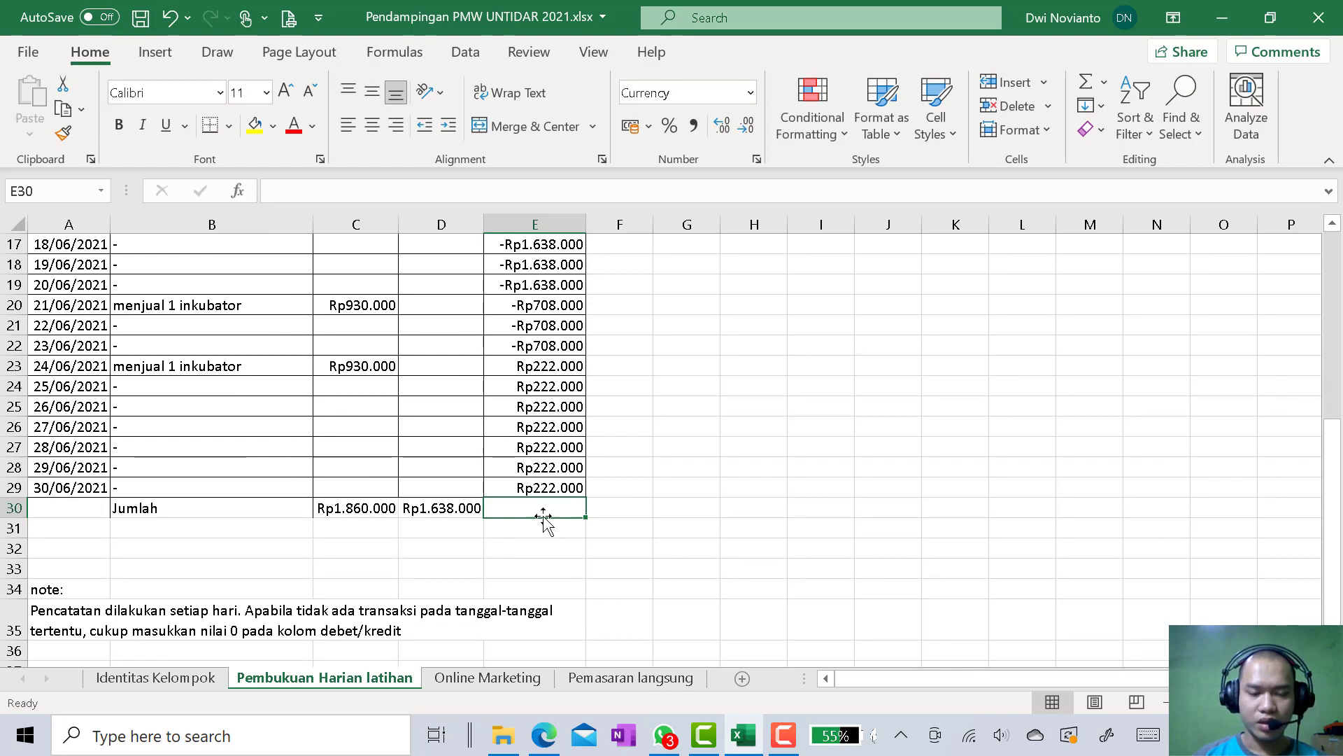
click(570, 490)
click(557, 508)
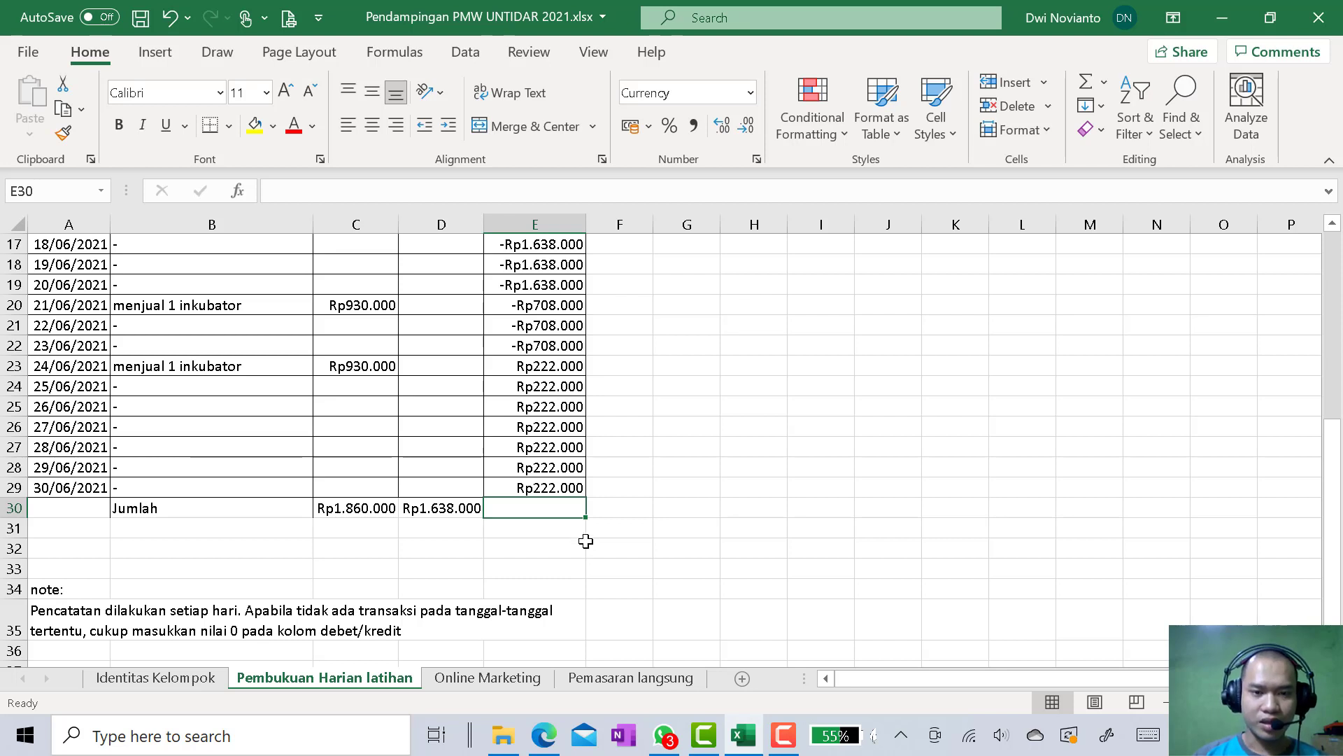
click(573, 491)
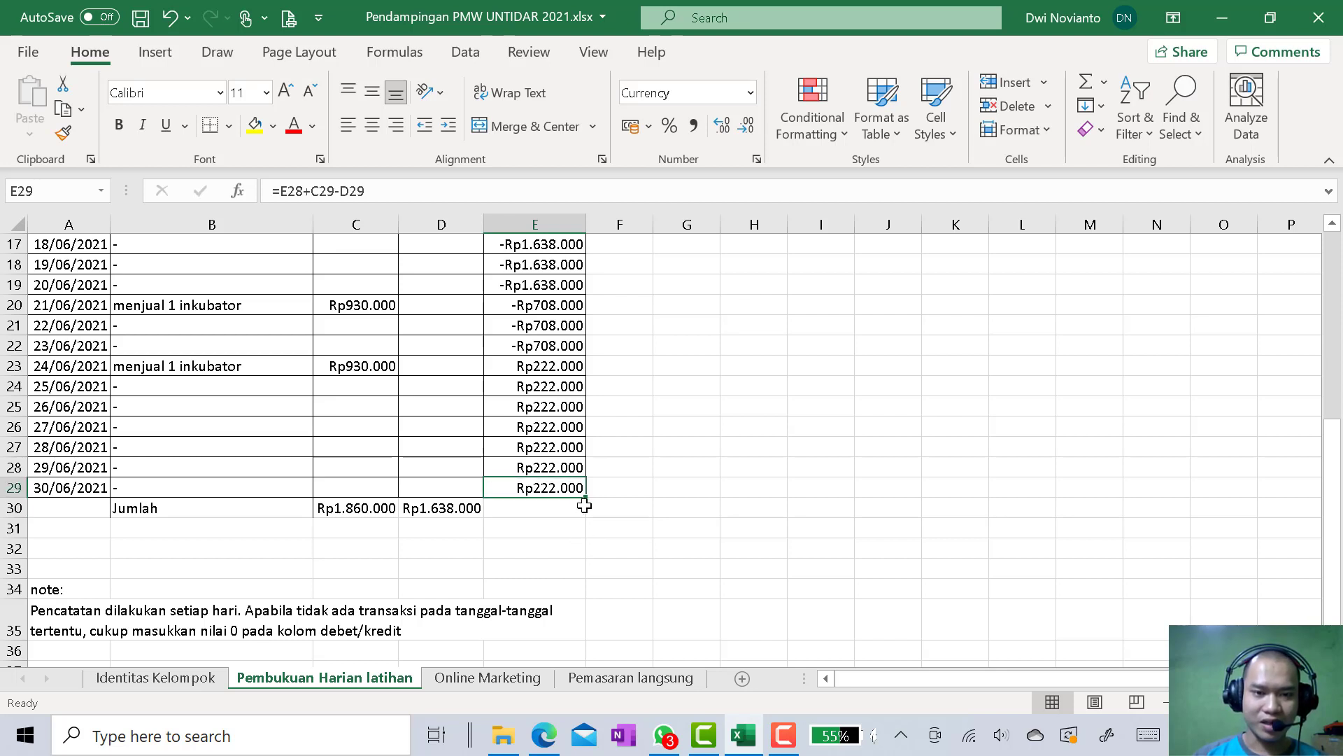
drag(585, 501, 586, 516)
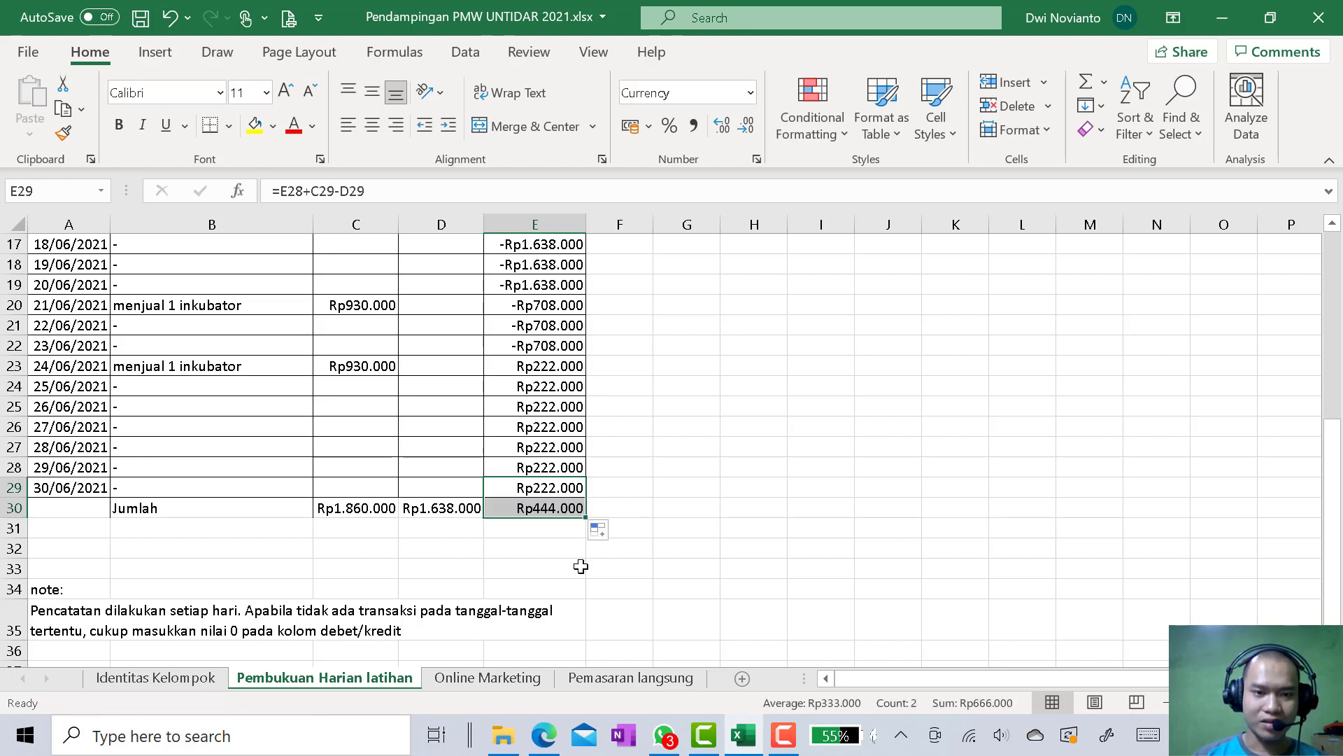
click(545, 502)
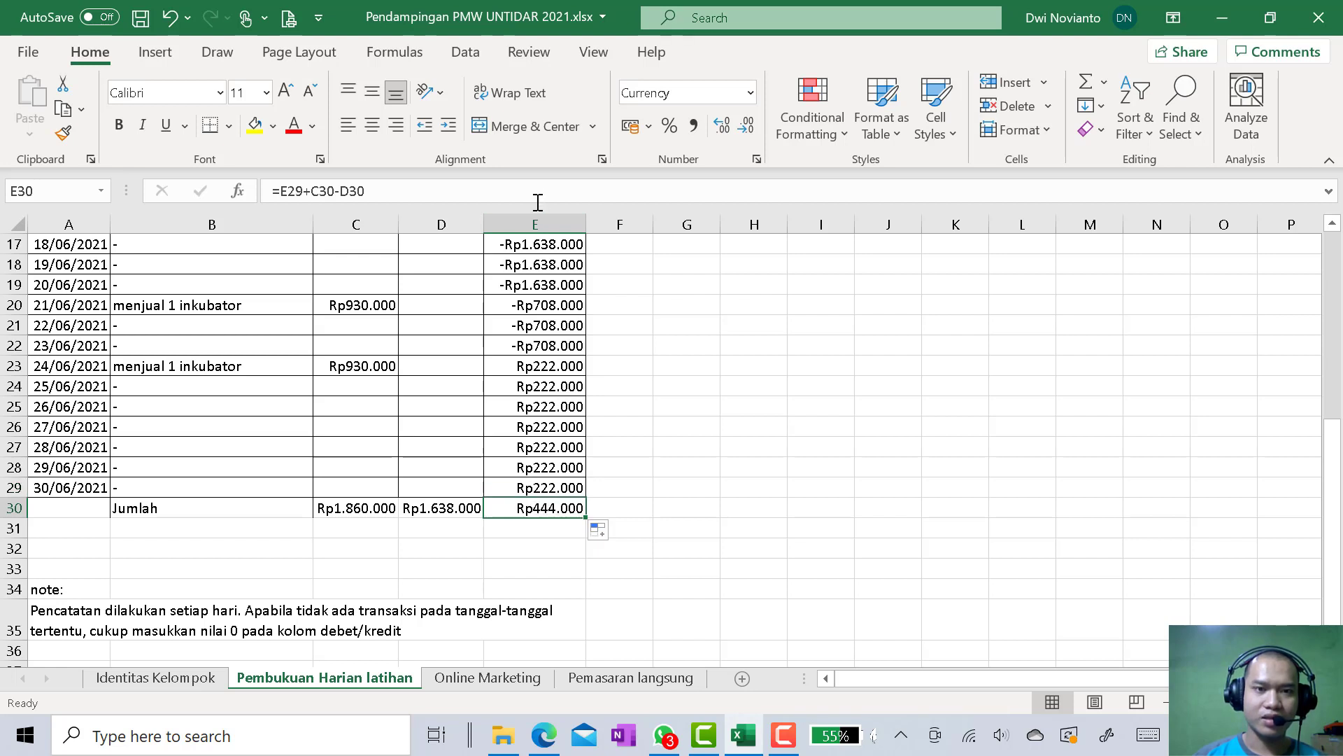
click(541, 193)
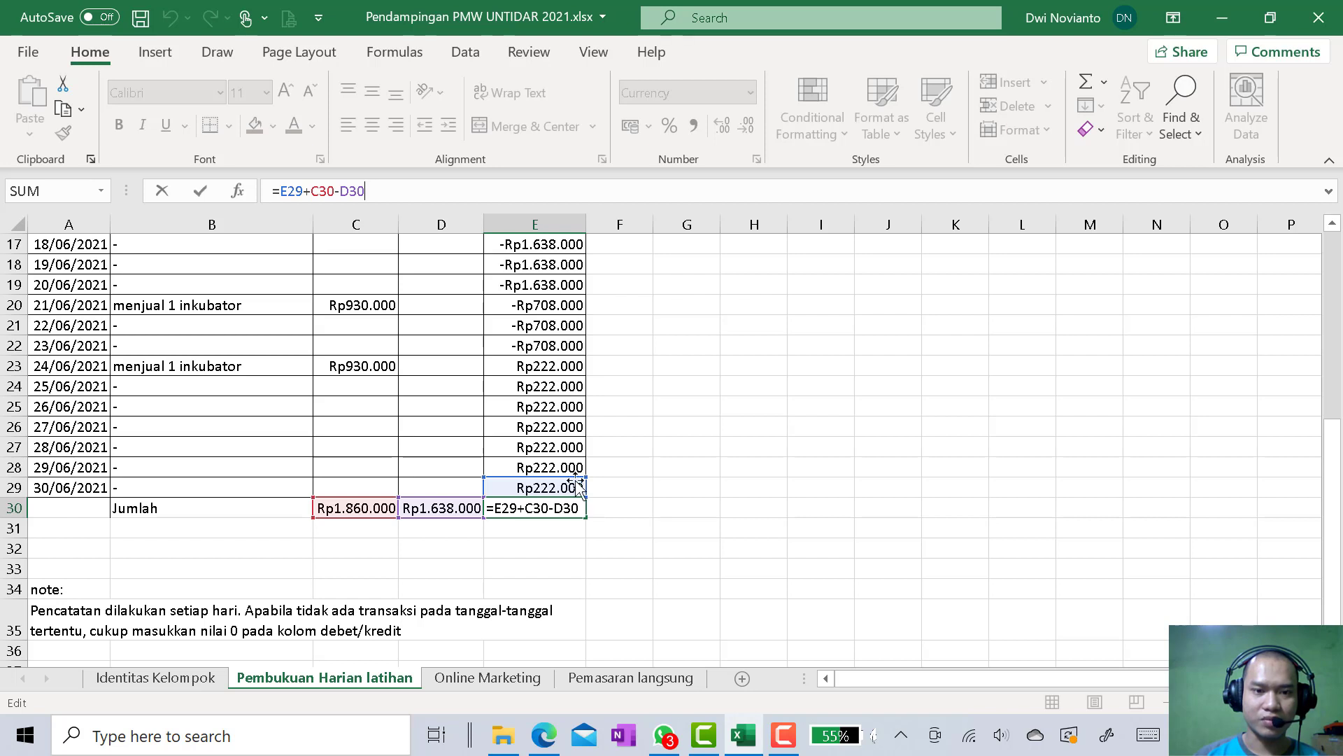
key(Return)
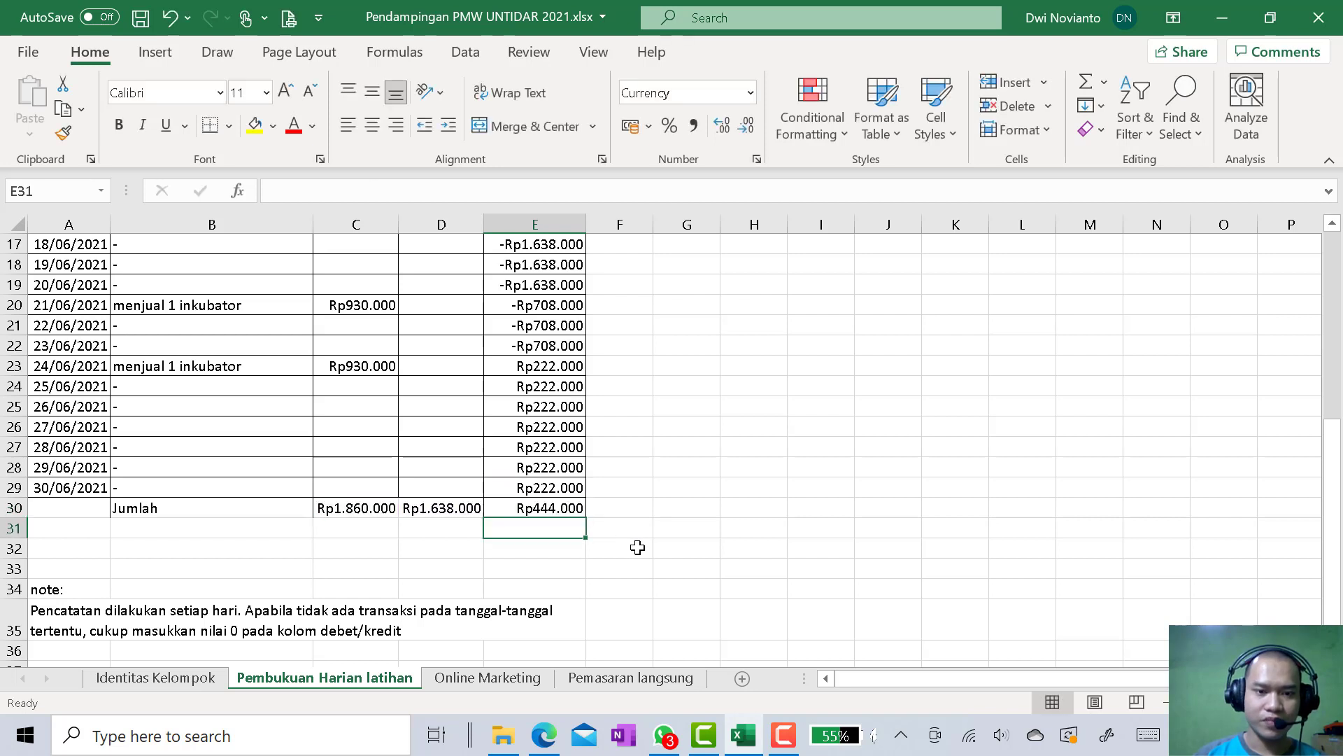
click(575, 513)
key(Delete)
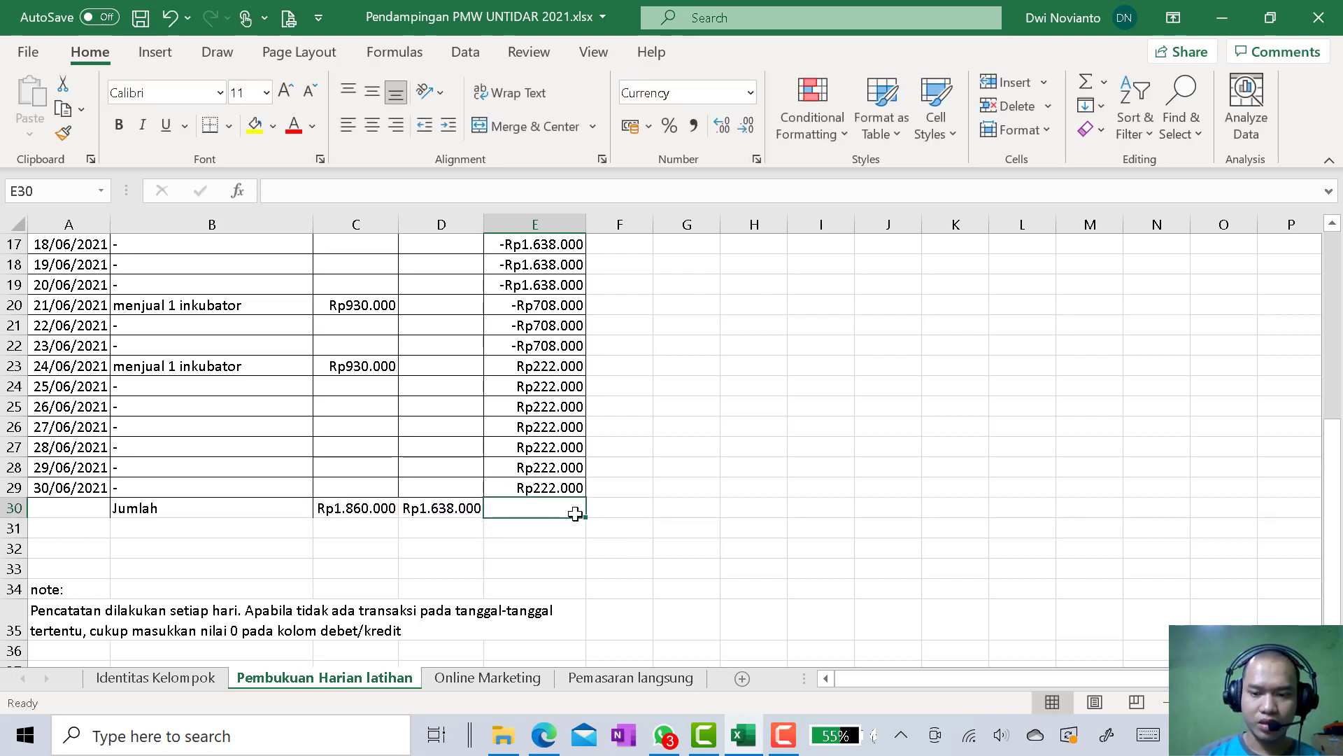
Calculate the Jumlah row's balance in E30 with the formula =C30-D30
text(=)
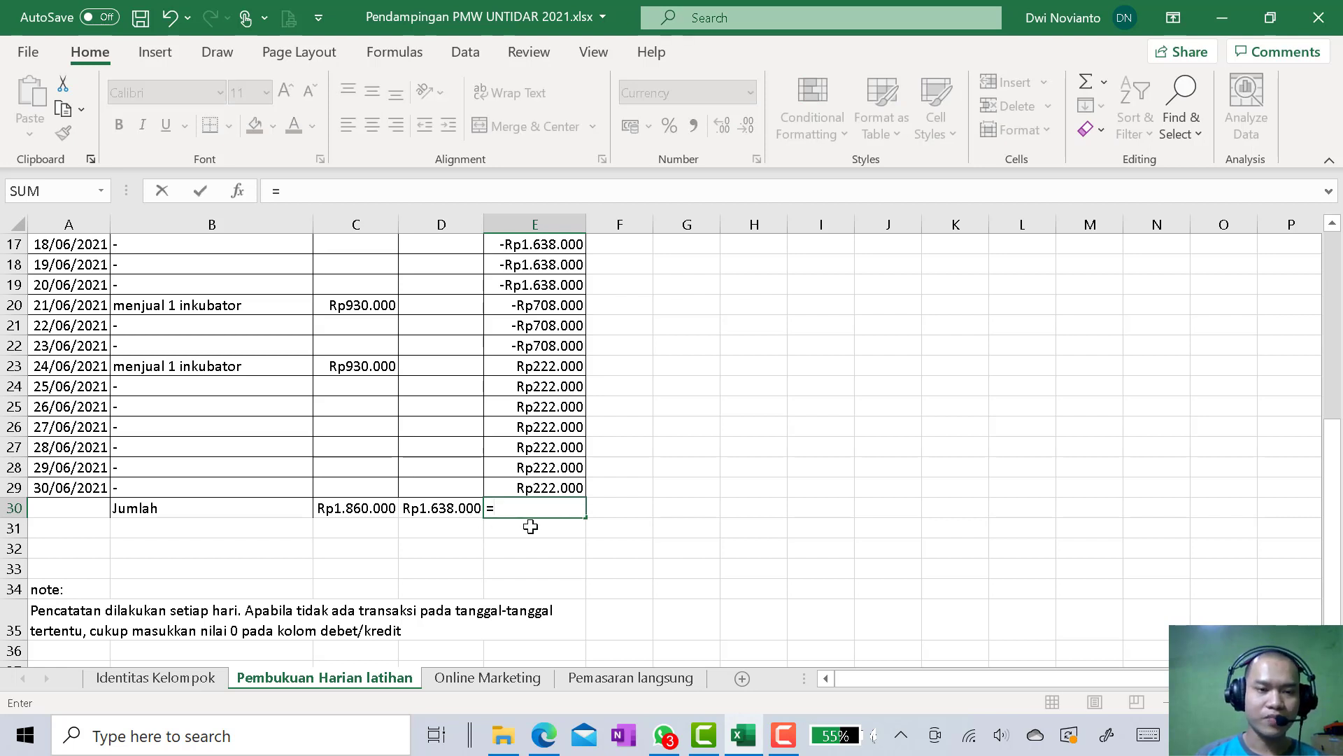
click(373, 509)
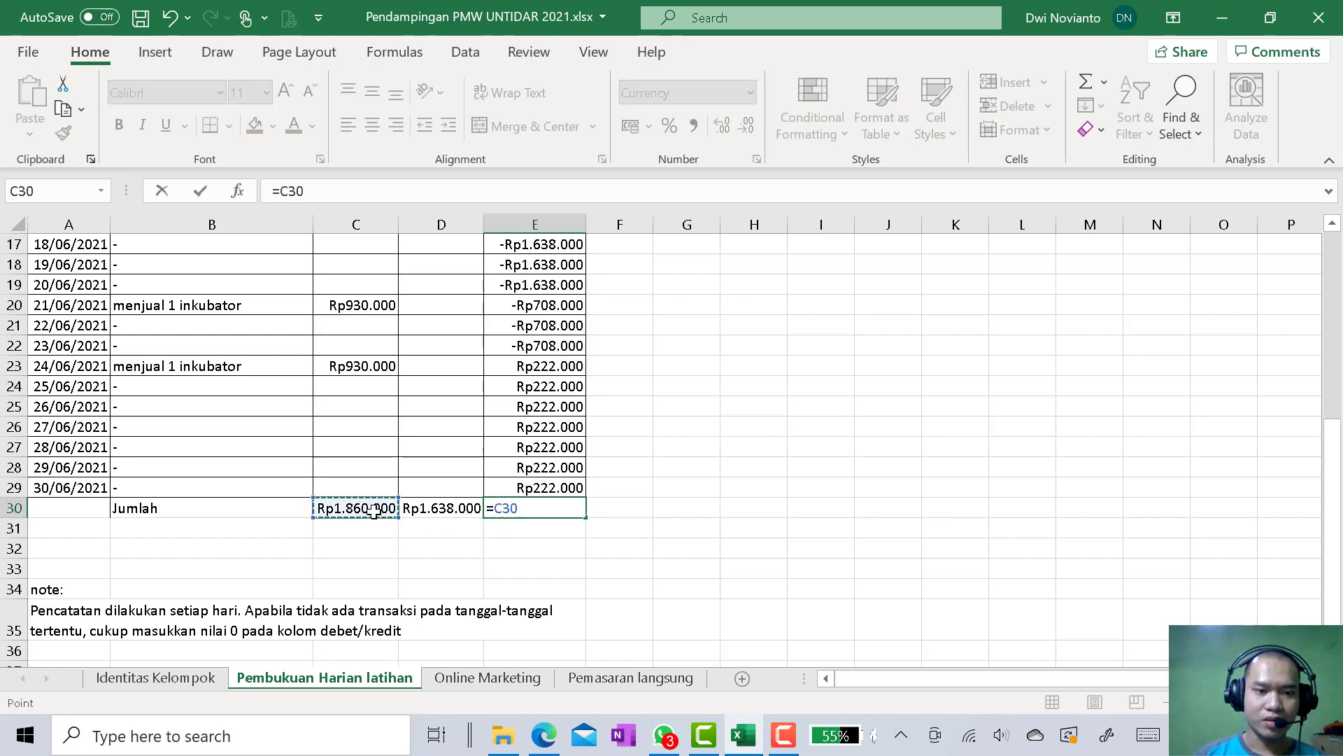
text(-)
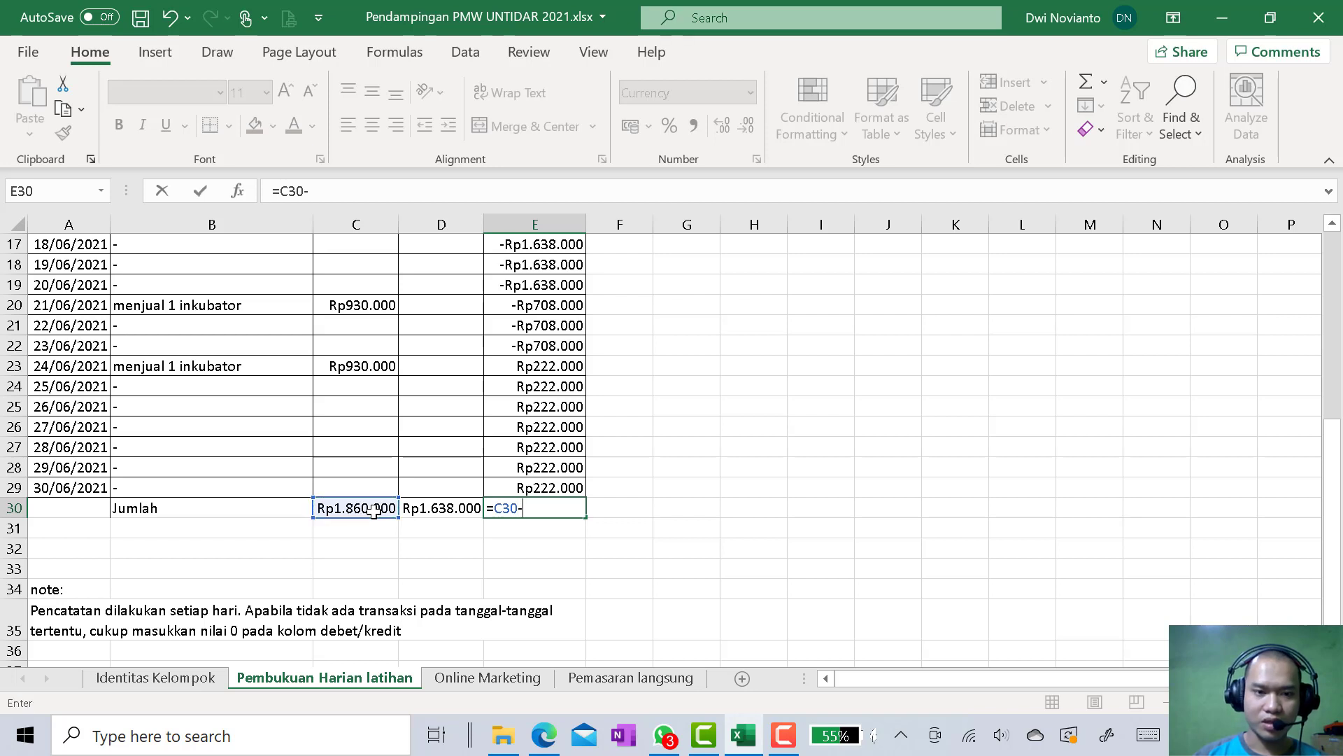
click(441, 513)
key(Return)
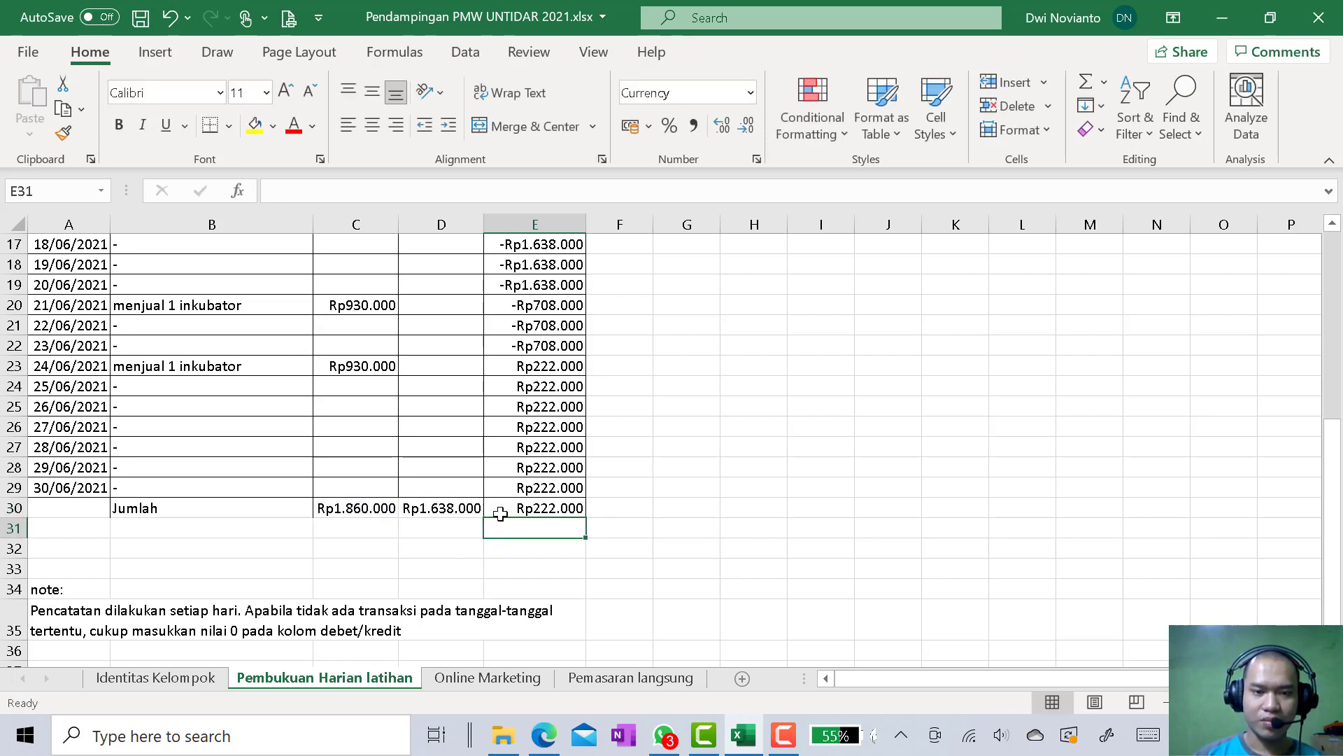
Examine the balance formulas in E30, E6, E29 and E25 and review the entire bookkeeping table
click(524, 506)
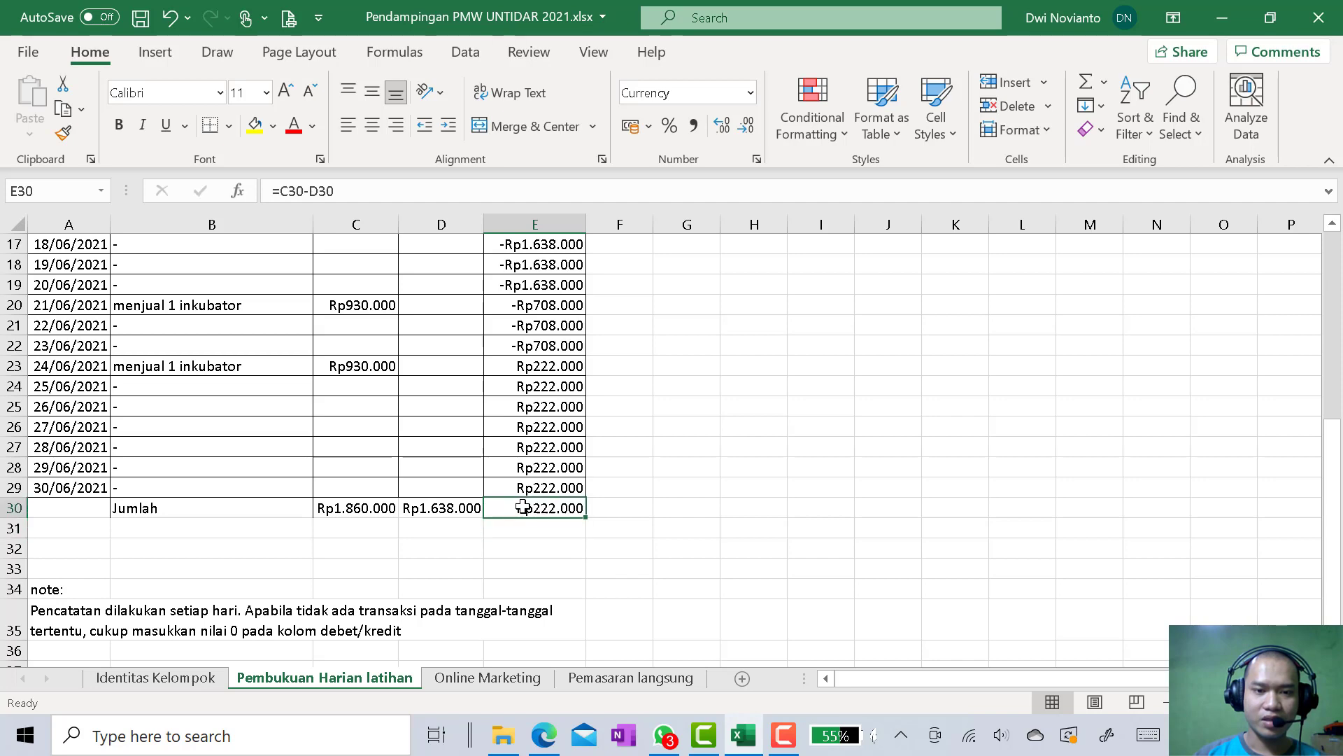
scroll(523, 506, up, 5)
click(550, 326)
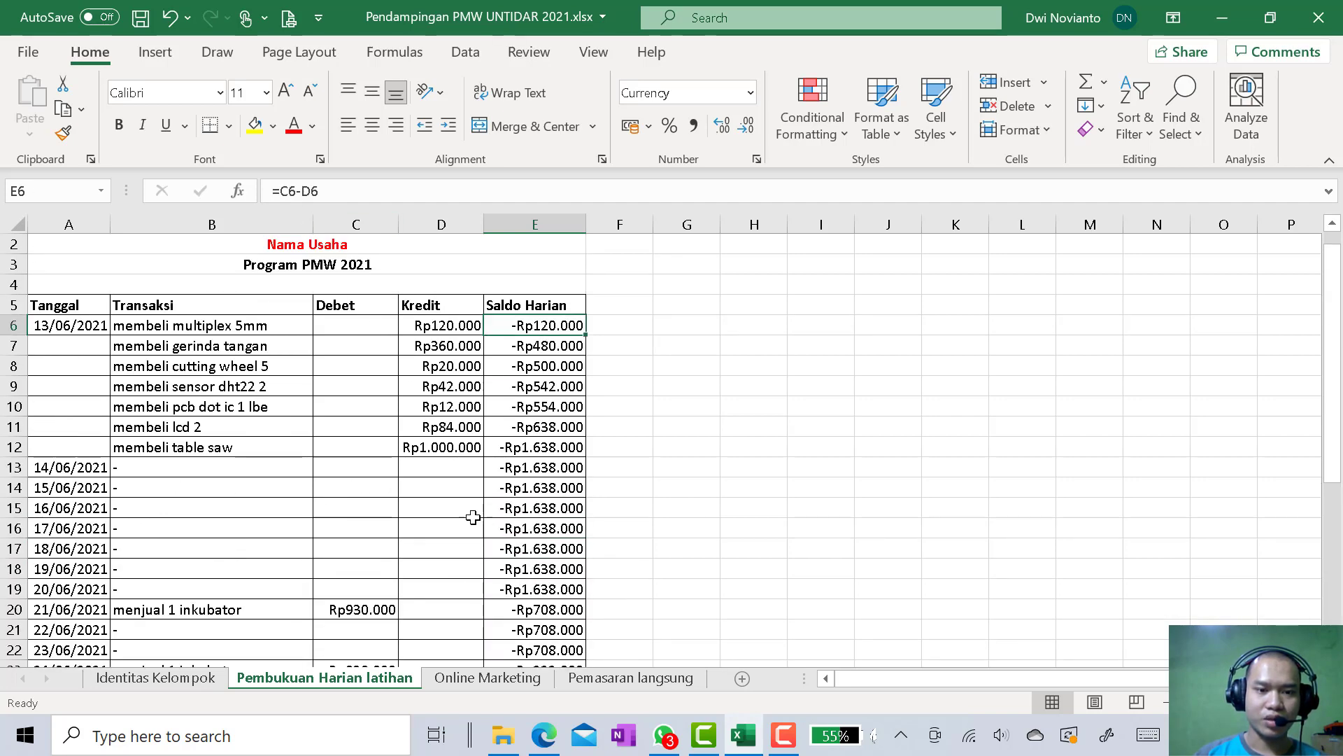
scroll(472, 570, down, 4)
click(518, 572)
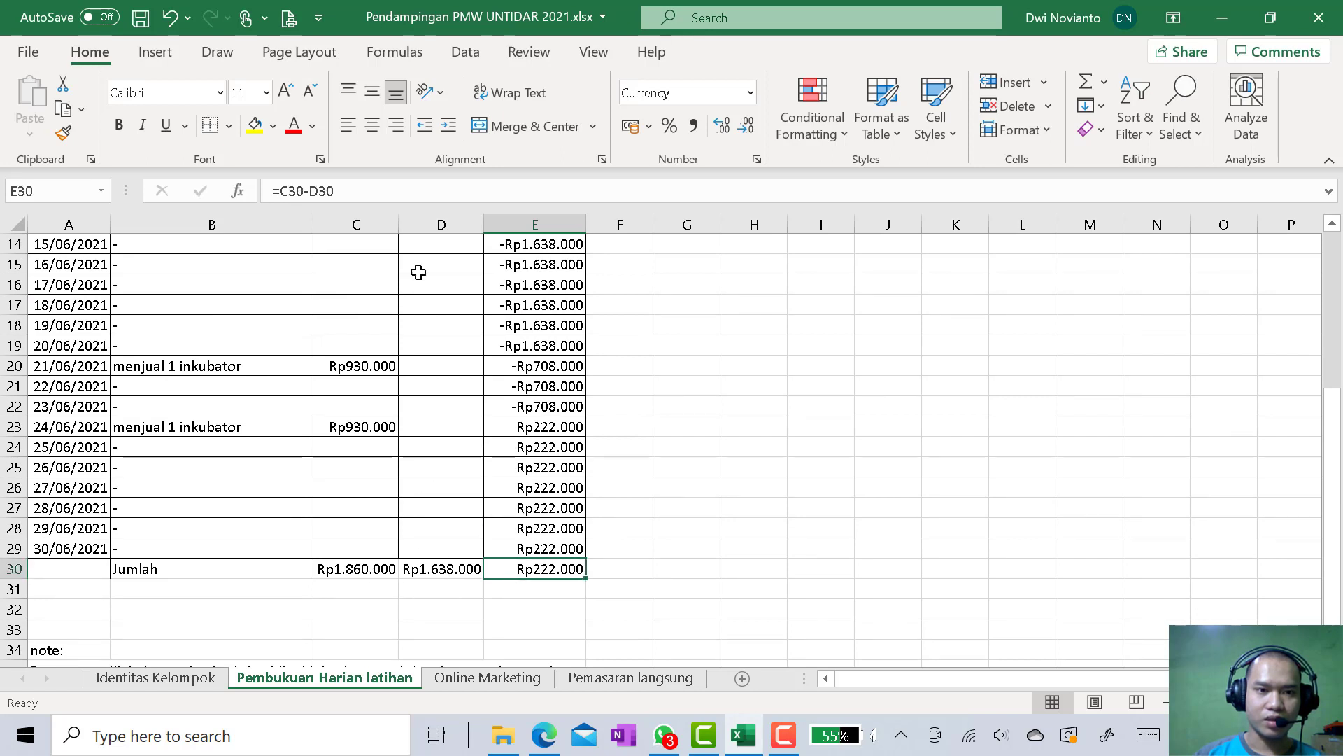
click(432, 190)
key(Return)
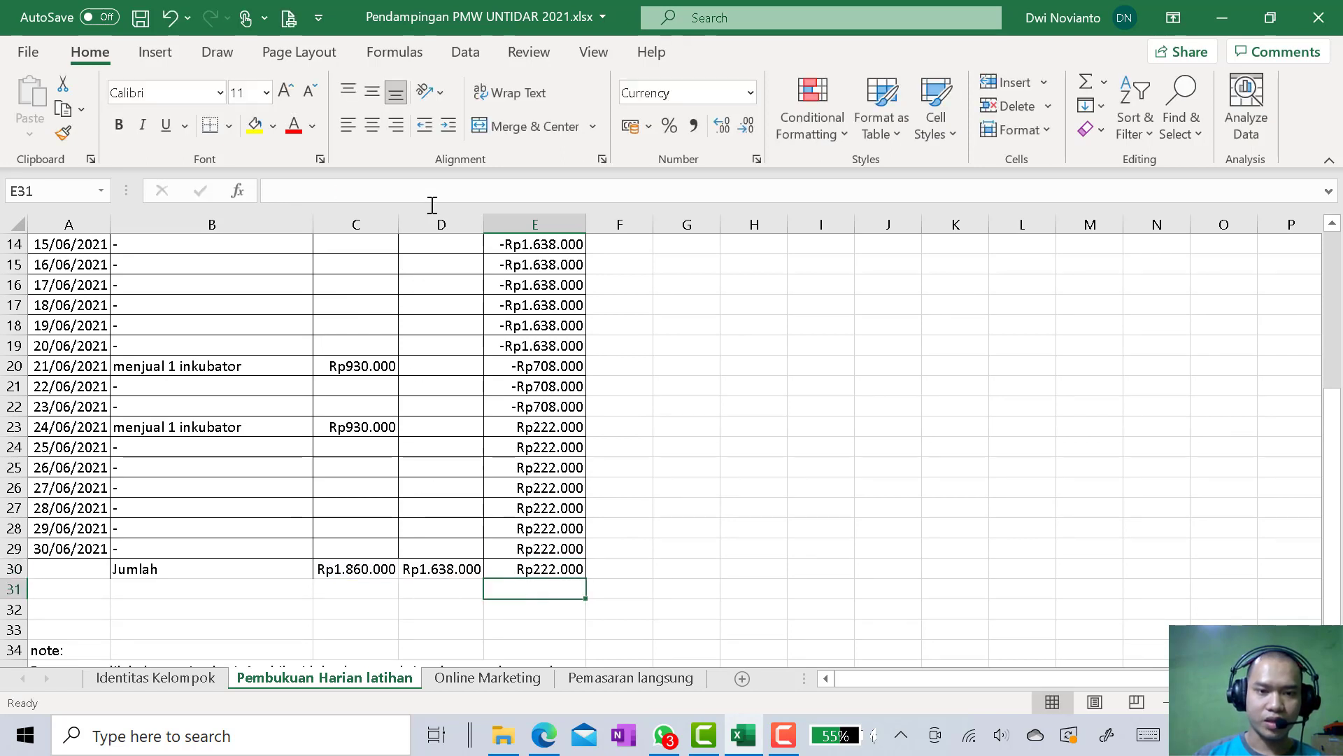
click(546, 548)
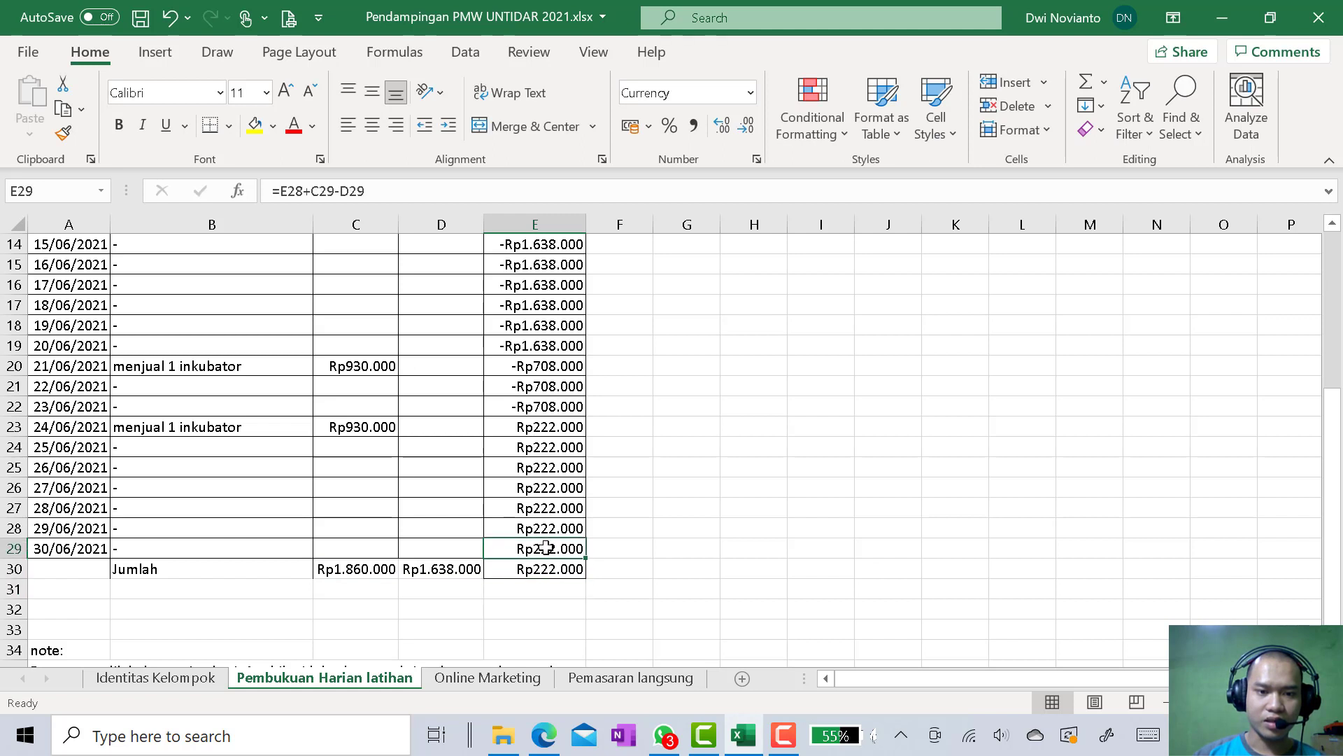
click(545, 471)
click(404, 190)
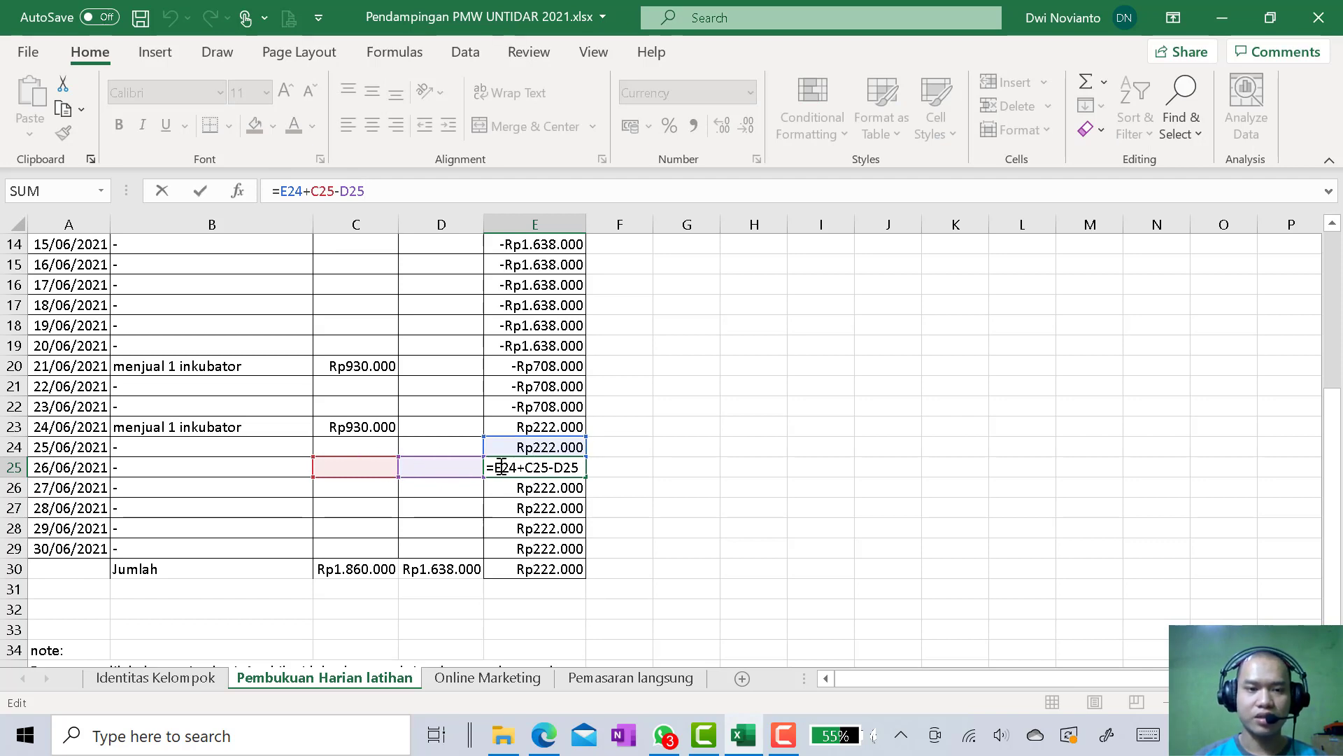
key(Return)
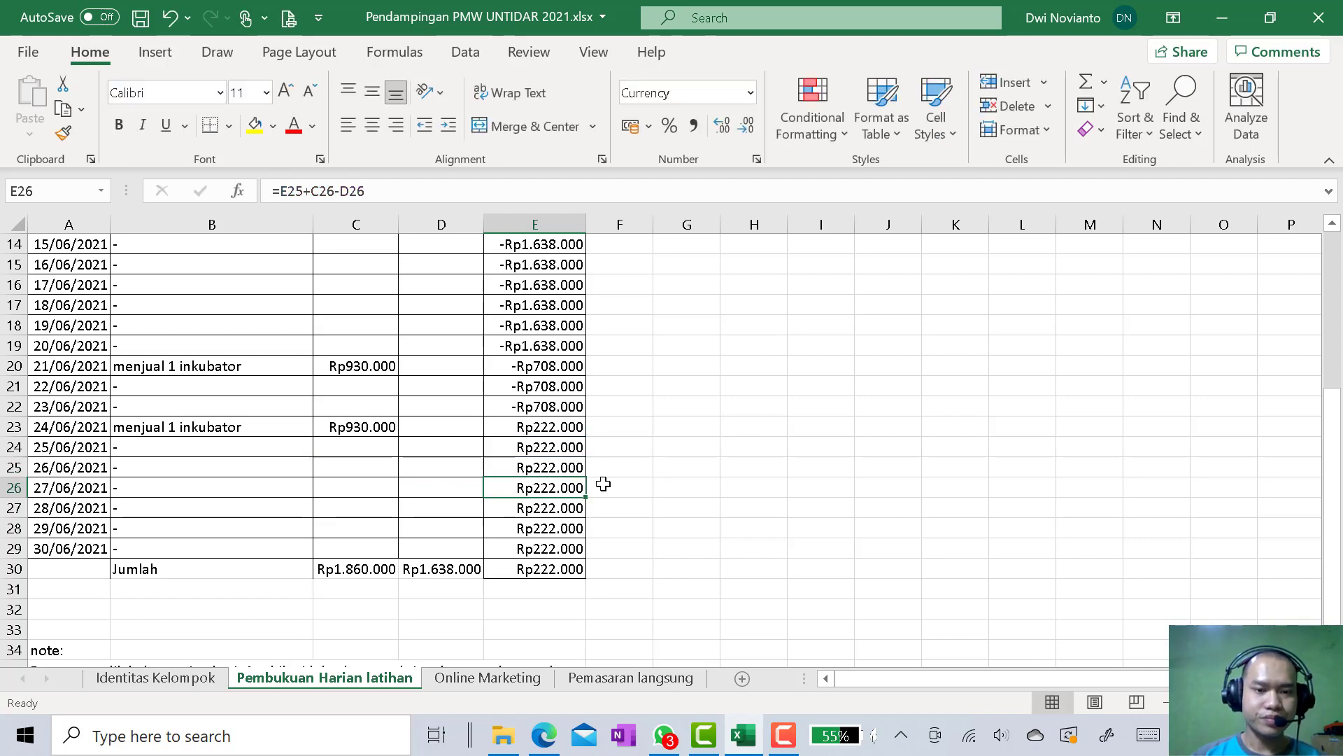
scroll(603, 484, up, 5)
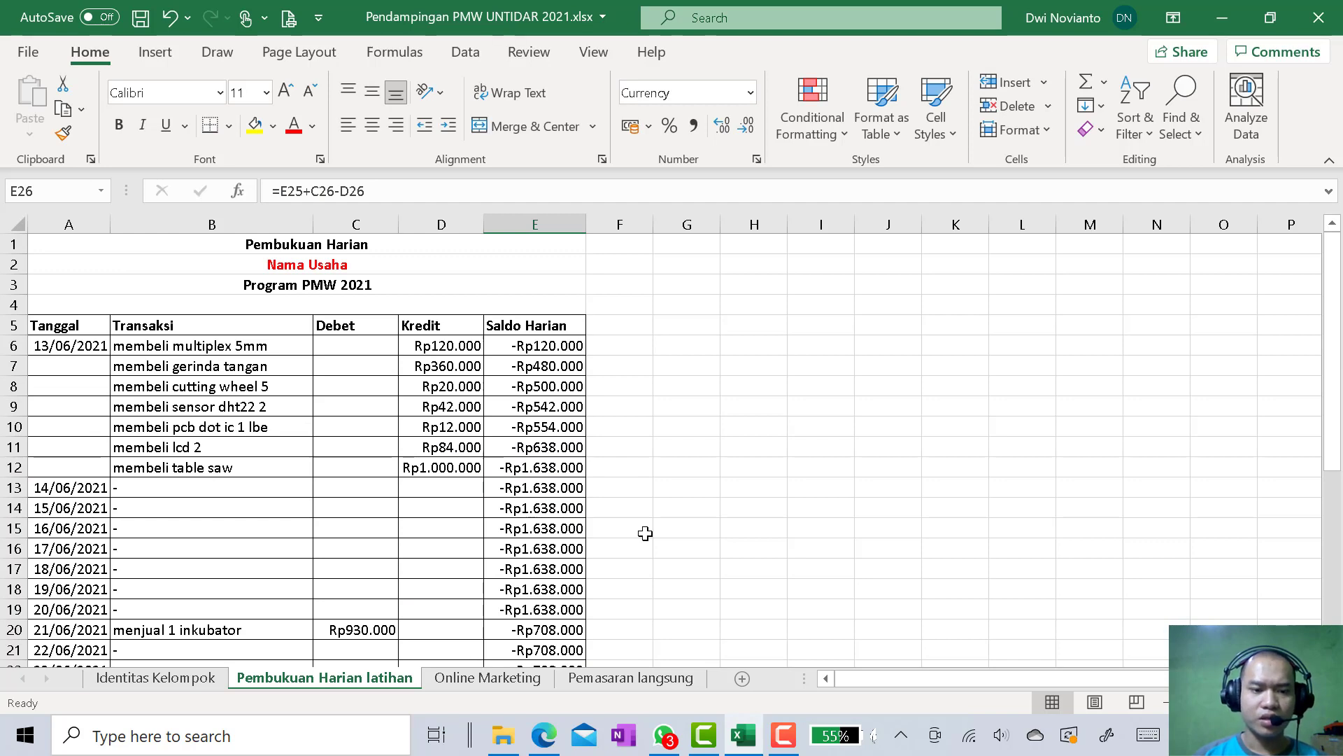
scroll(530, 558, down, 4)
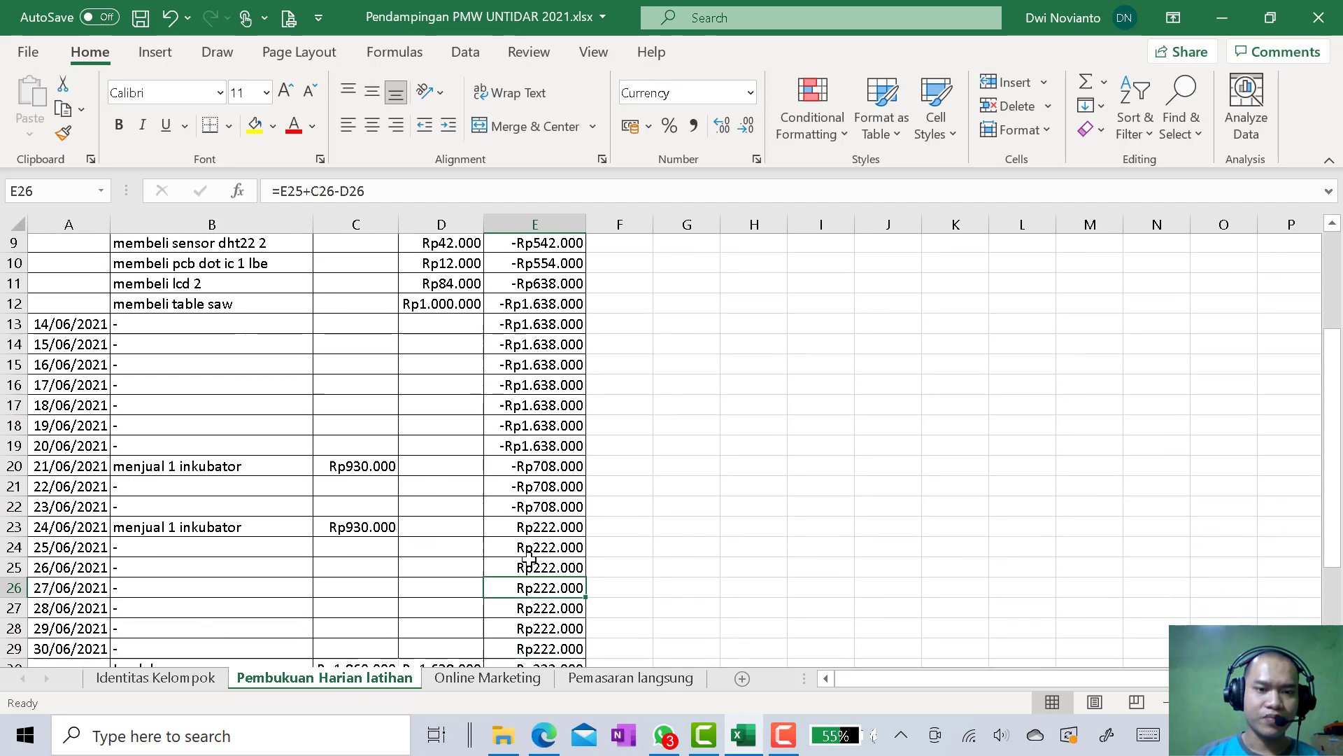
Merge and center the Tanggal cells A6:A12 for 13/06/2021 and align the date vertically to the middle
scroll(530, 558, up, 4)
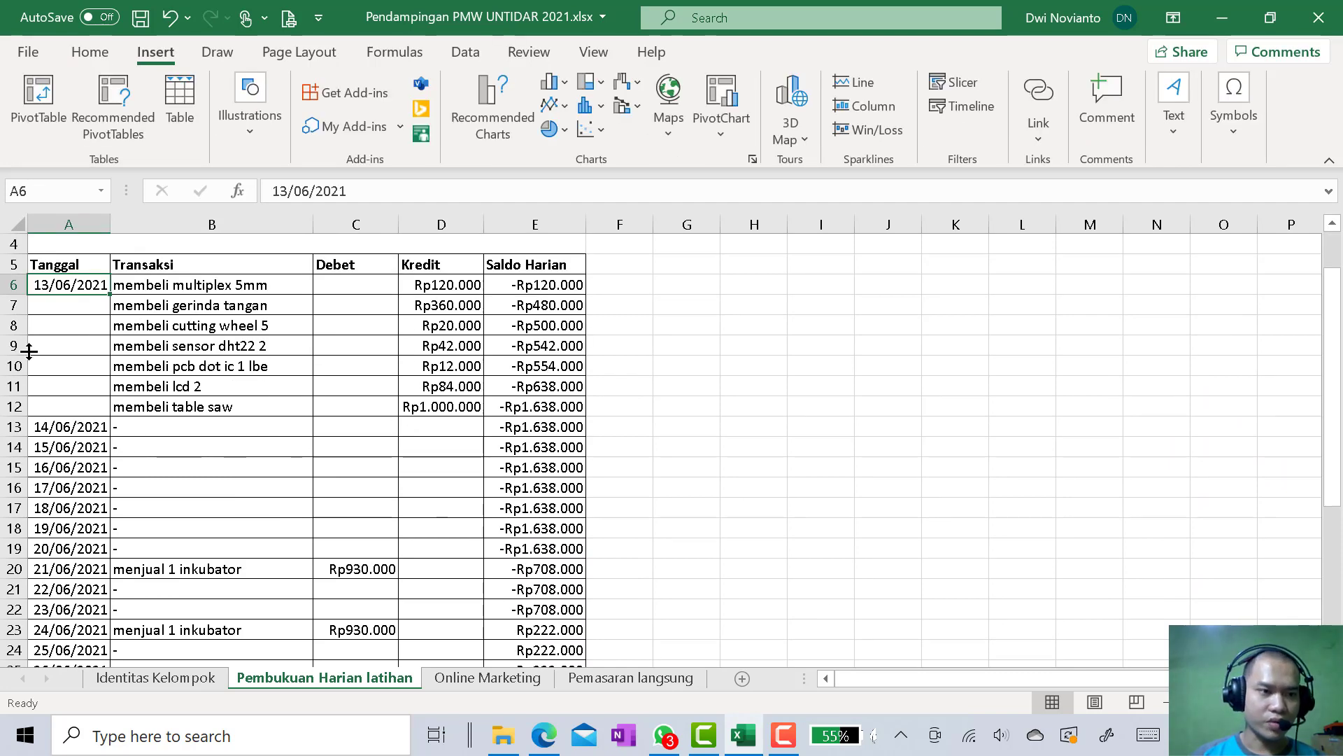
click(58, 343)
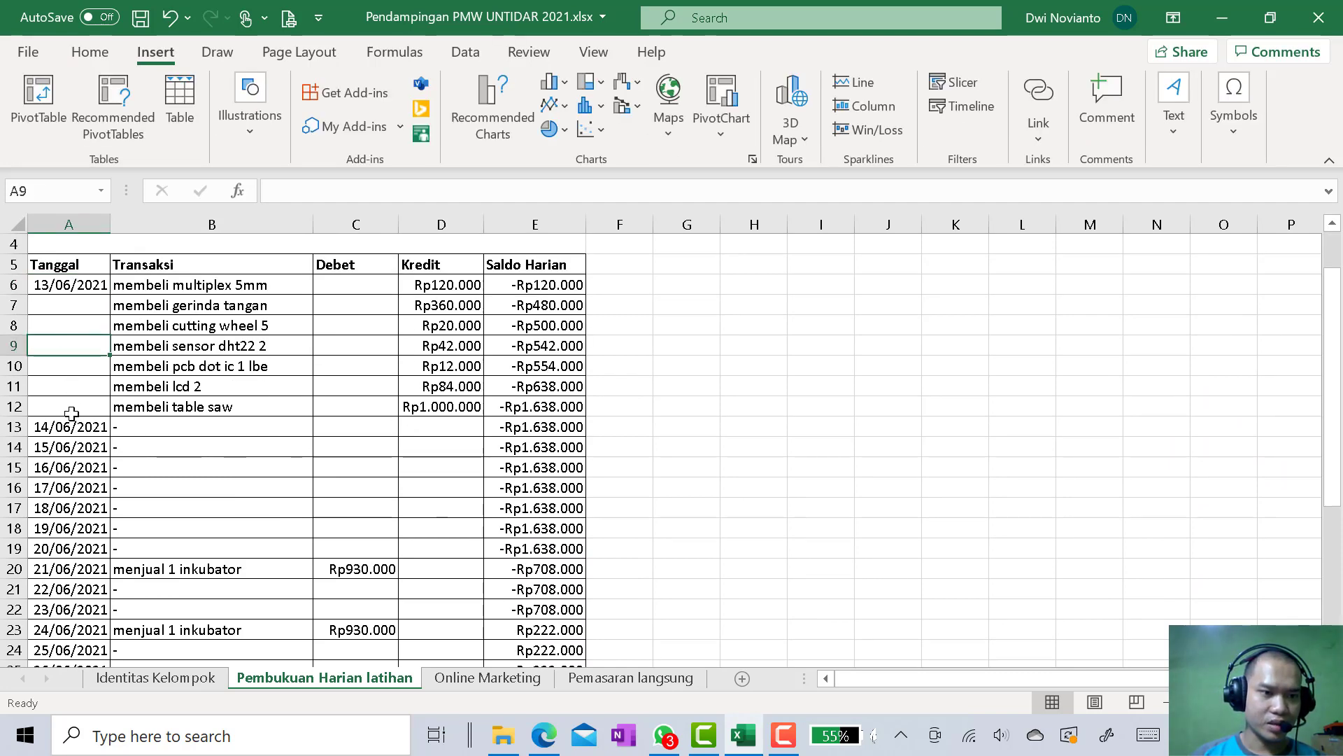
click(84, 304)
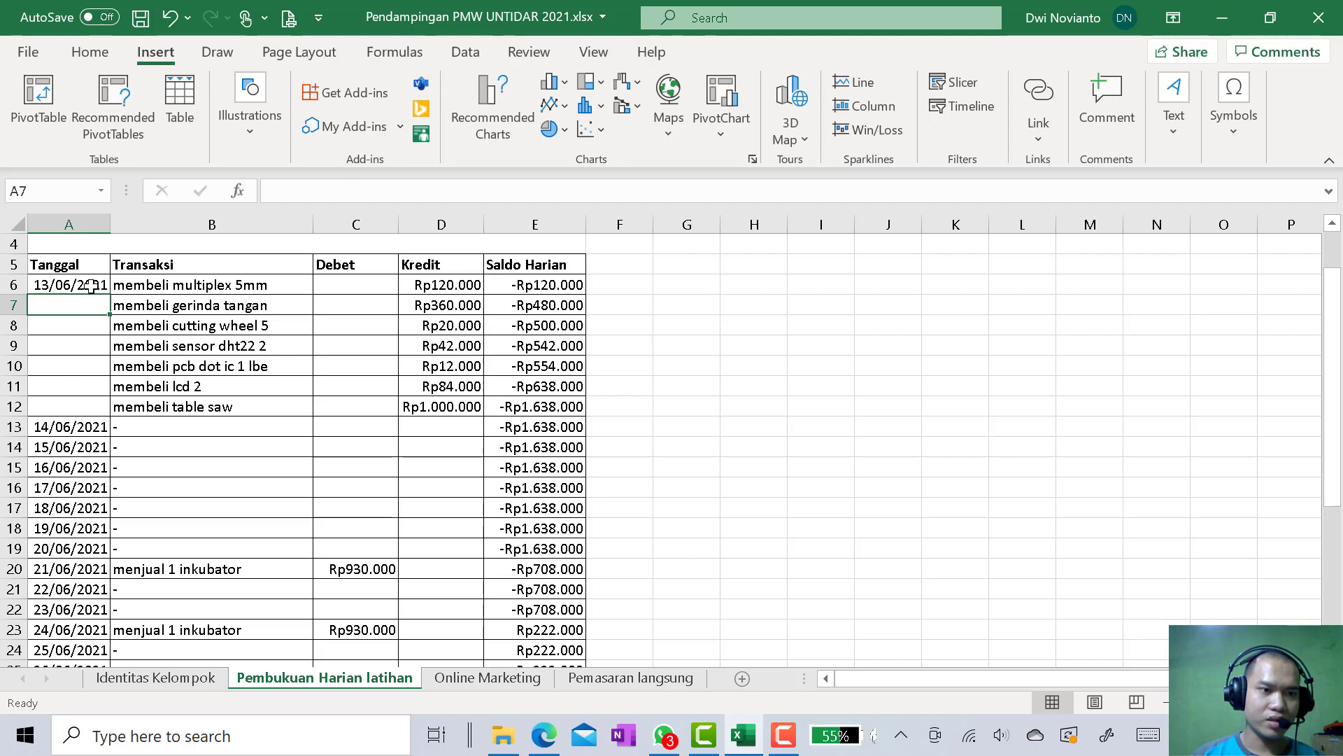
drag(84, 284, 90, 406)
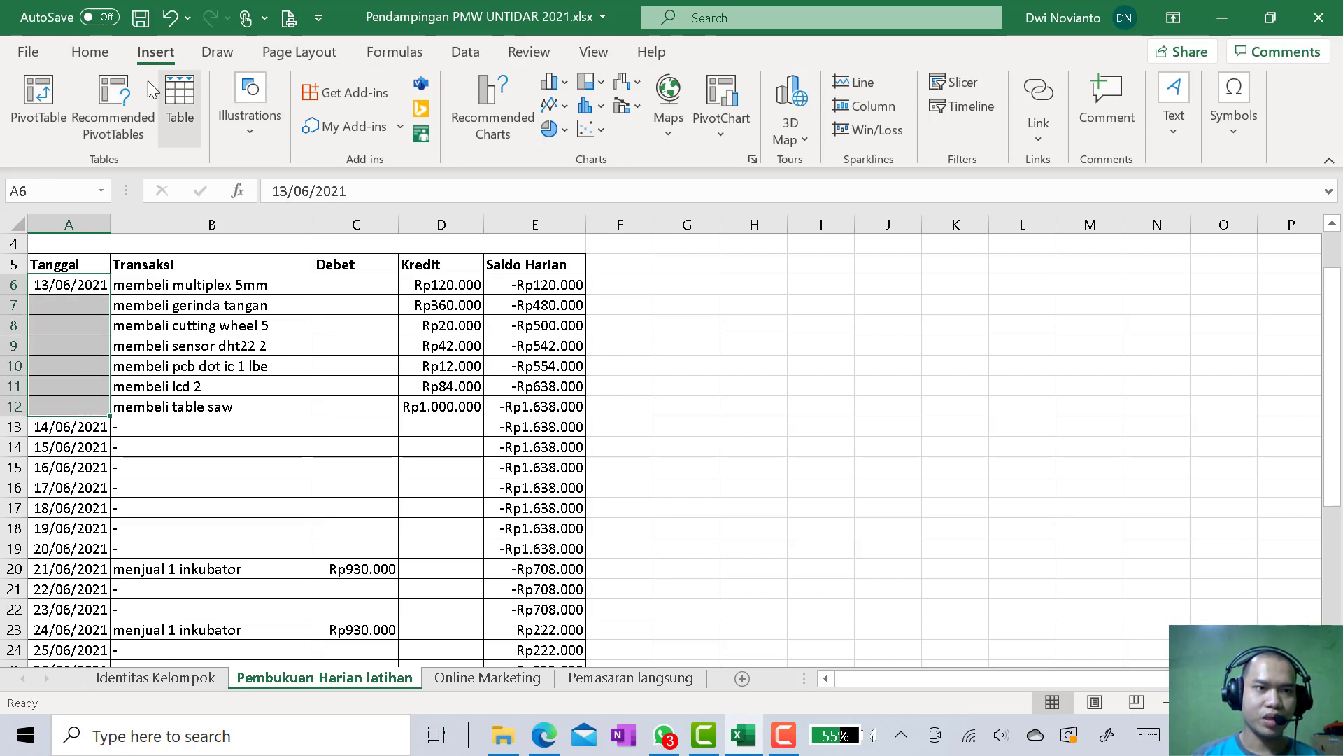
click(90, 52)
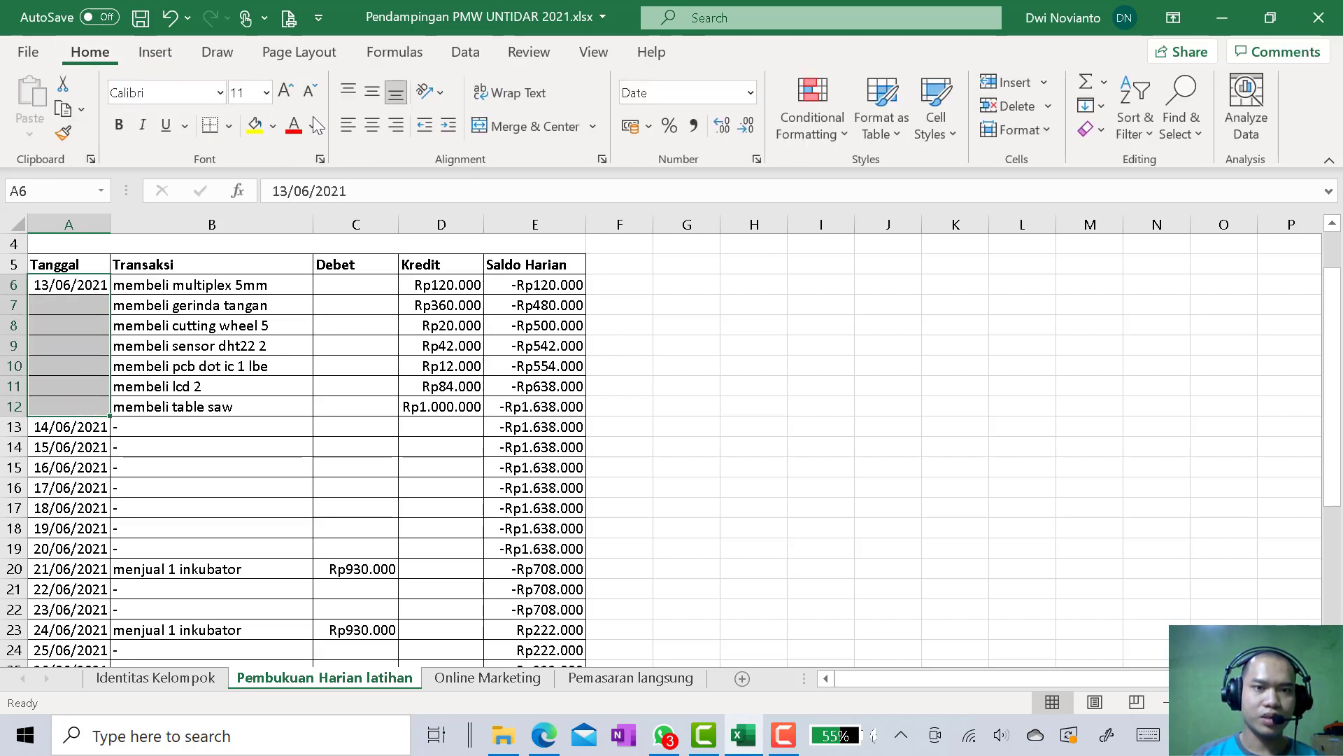
click(538, 133)
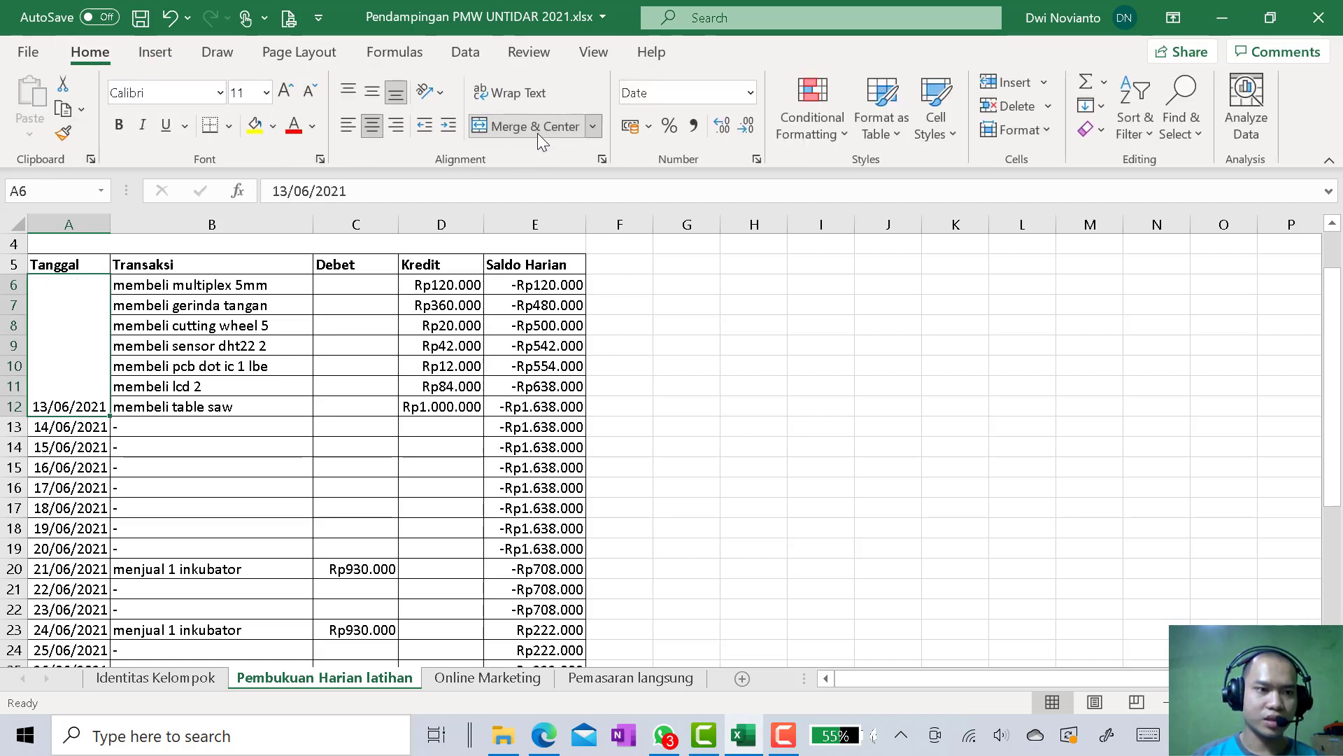
click(375, 89)
Insert a blank row at row 28, between the entries for 28/06/2021 and 29/06/2021
key(ctrl+Down)
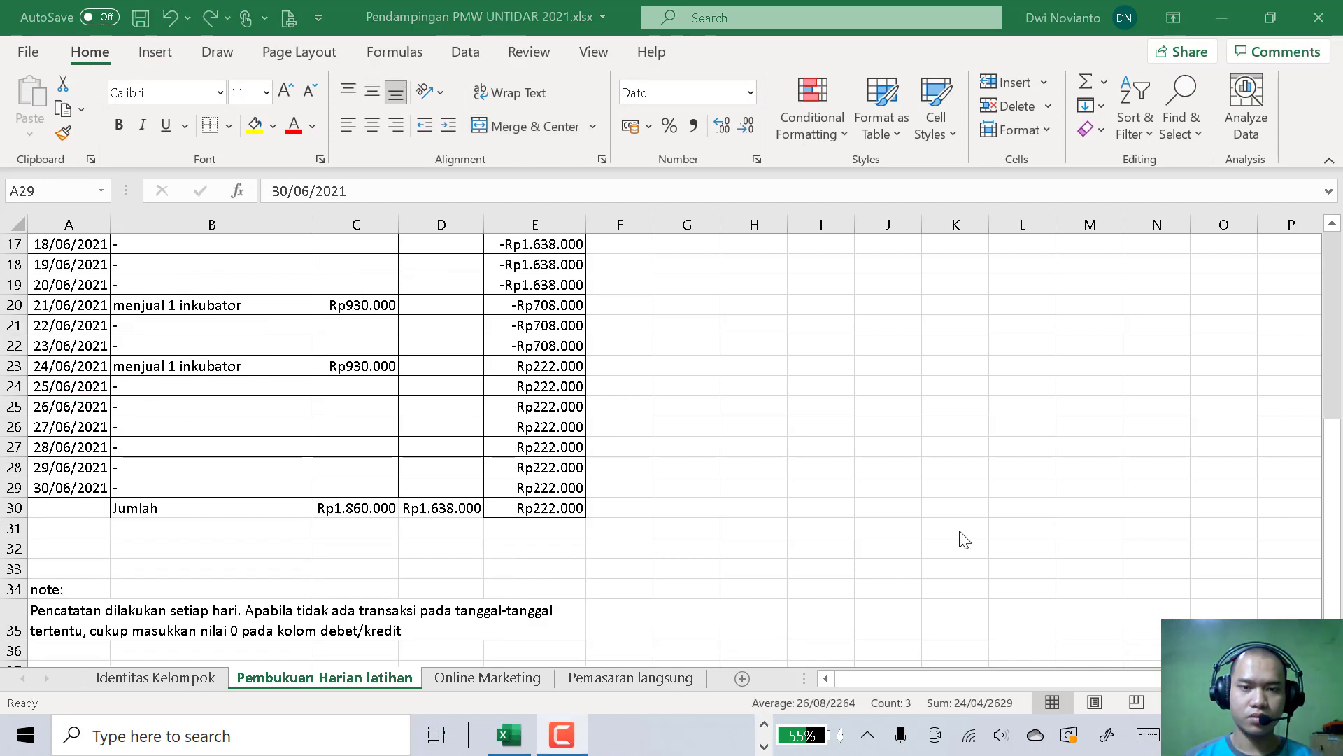
click(11, 469)
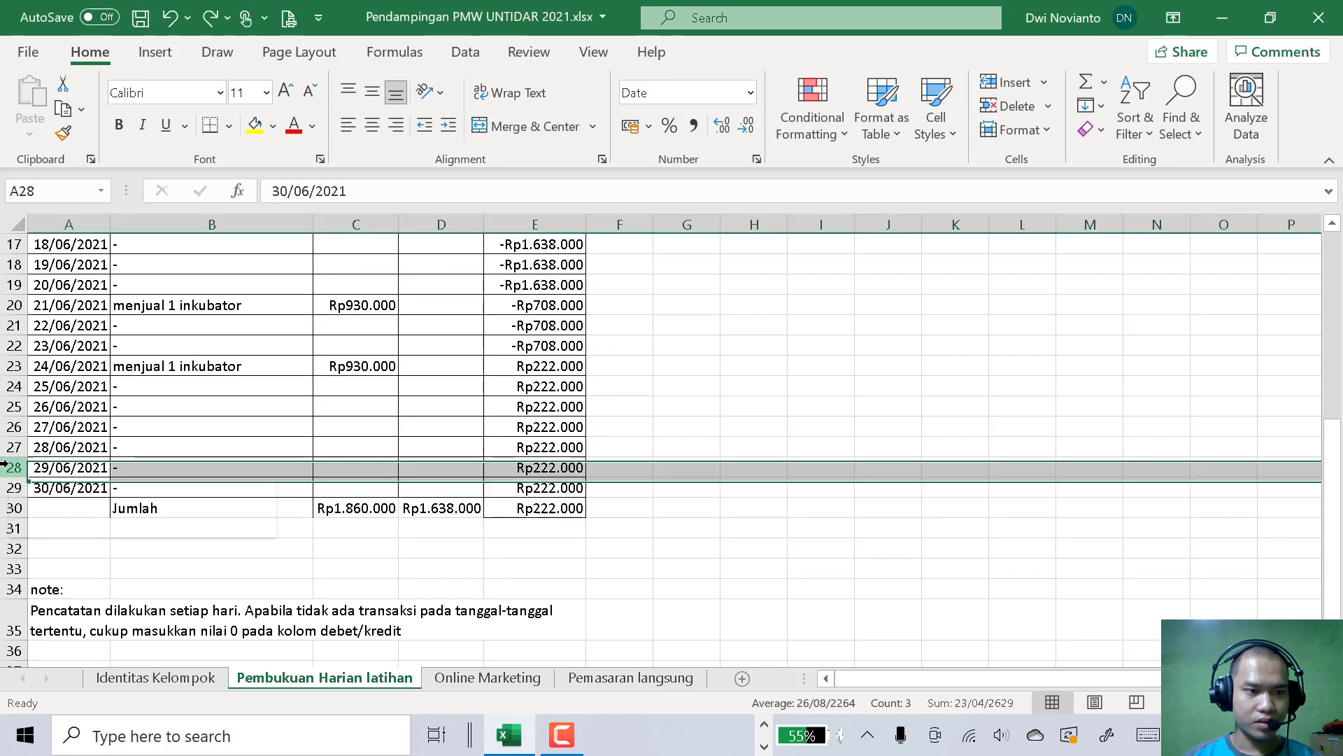
right_click(12, 468)
click(93, 263)
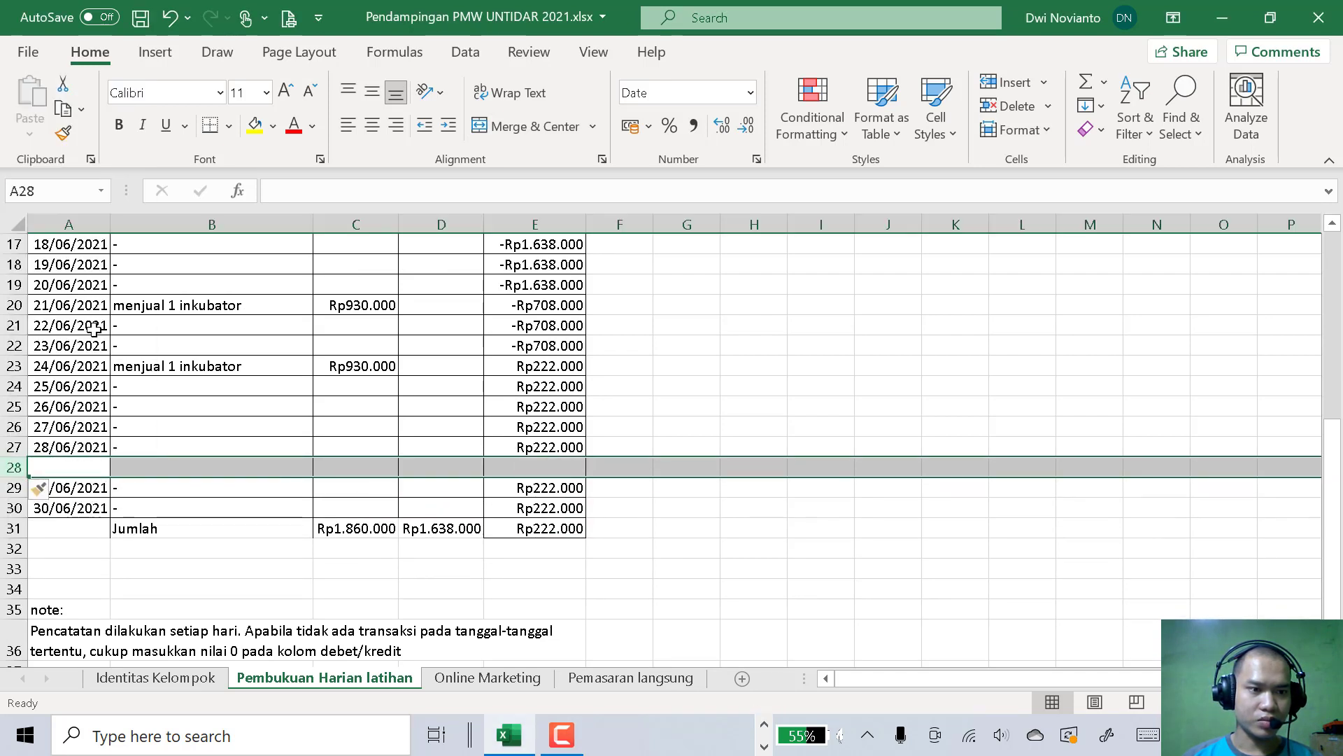
Record the 28/06/2021 transaction "Beli token listrik" in B27 with a Kredit of 100000 in D27
click(146, 468)
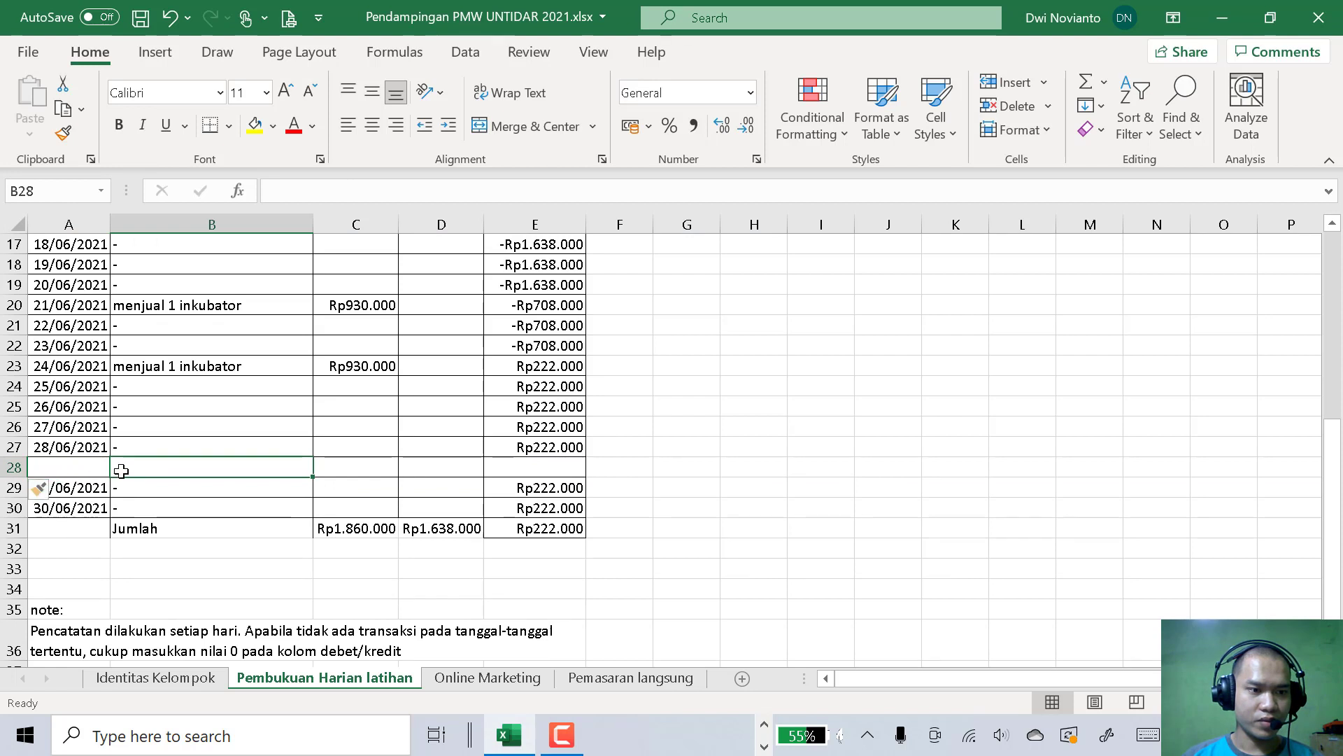
click(180, 451)
key(Delete)
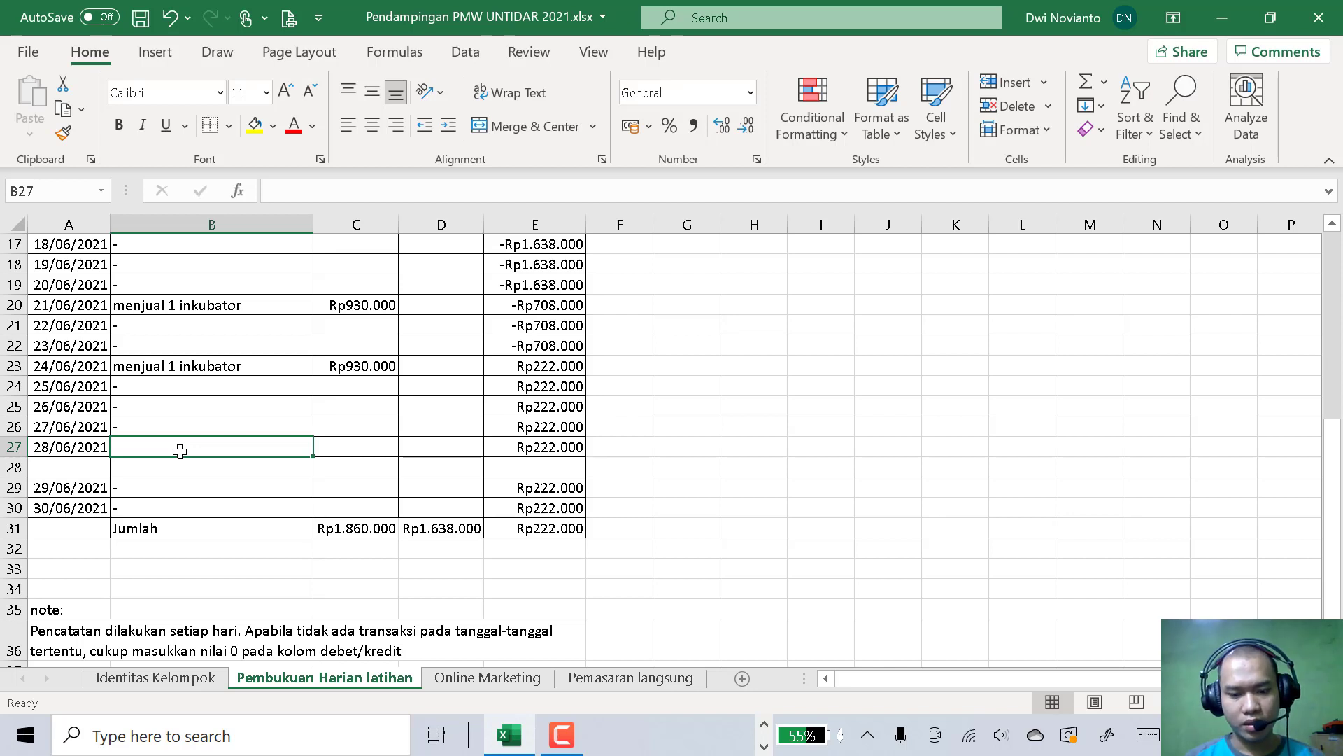
text(Bel)
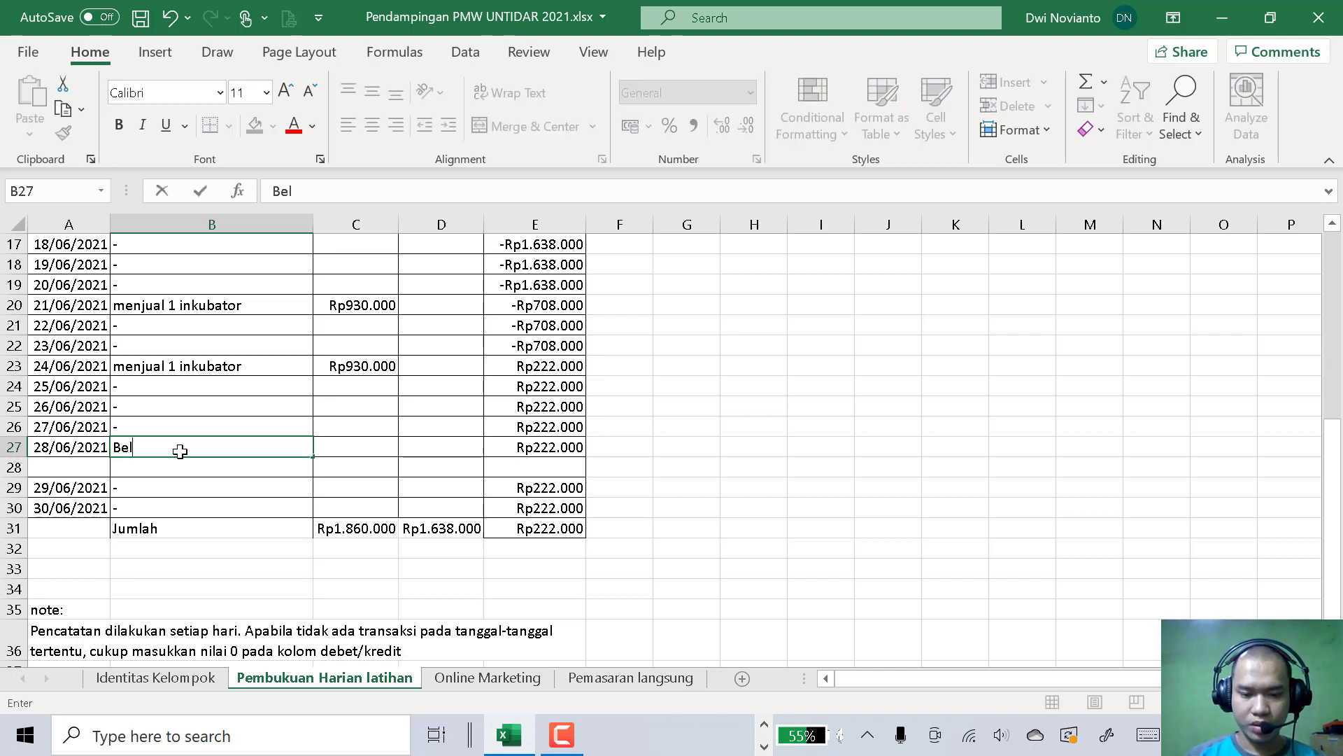
text(i token listrik)
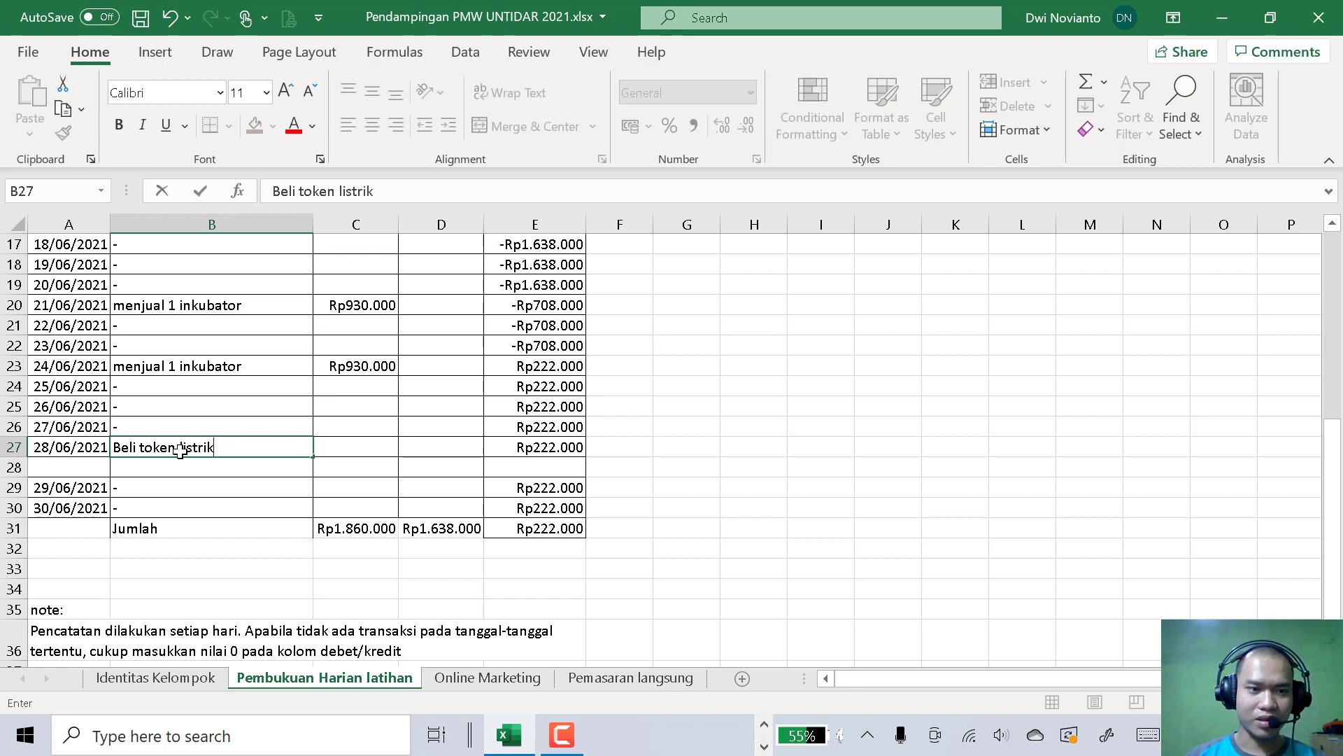
key(Tab)
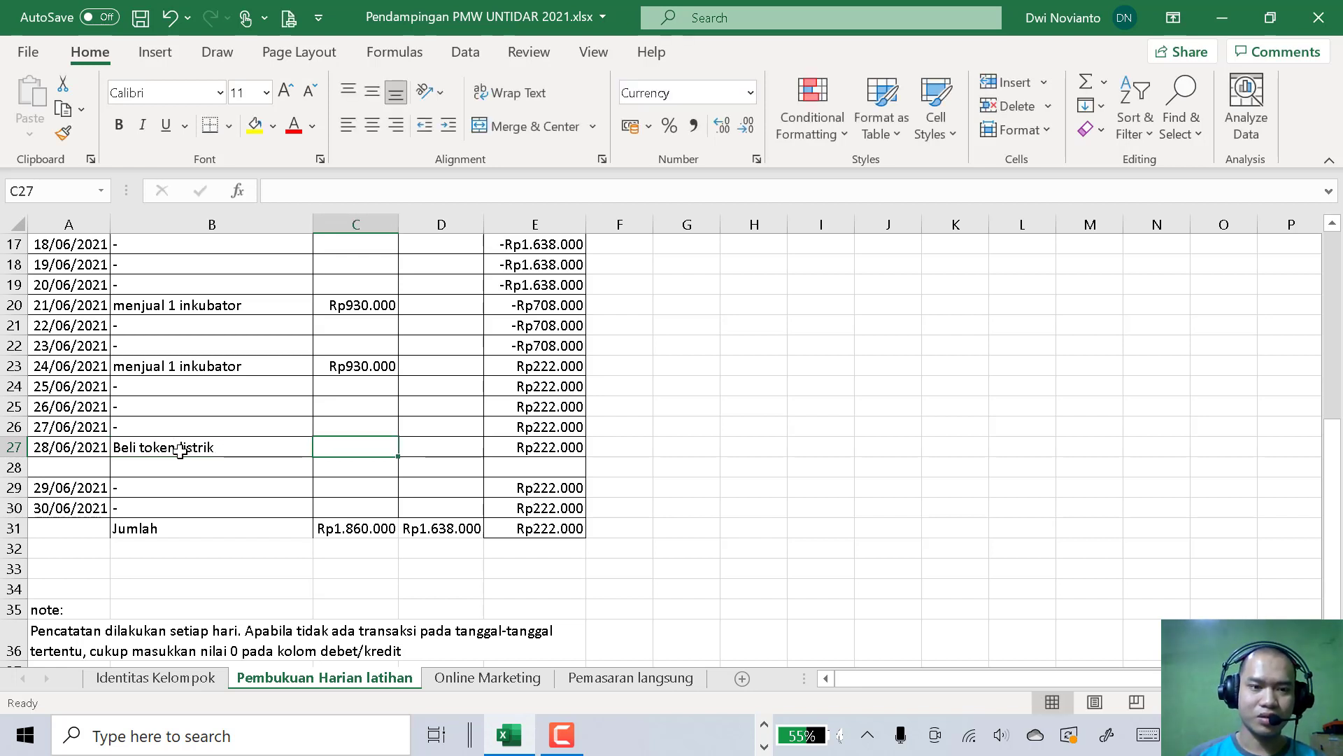
click(438, 452)
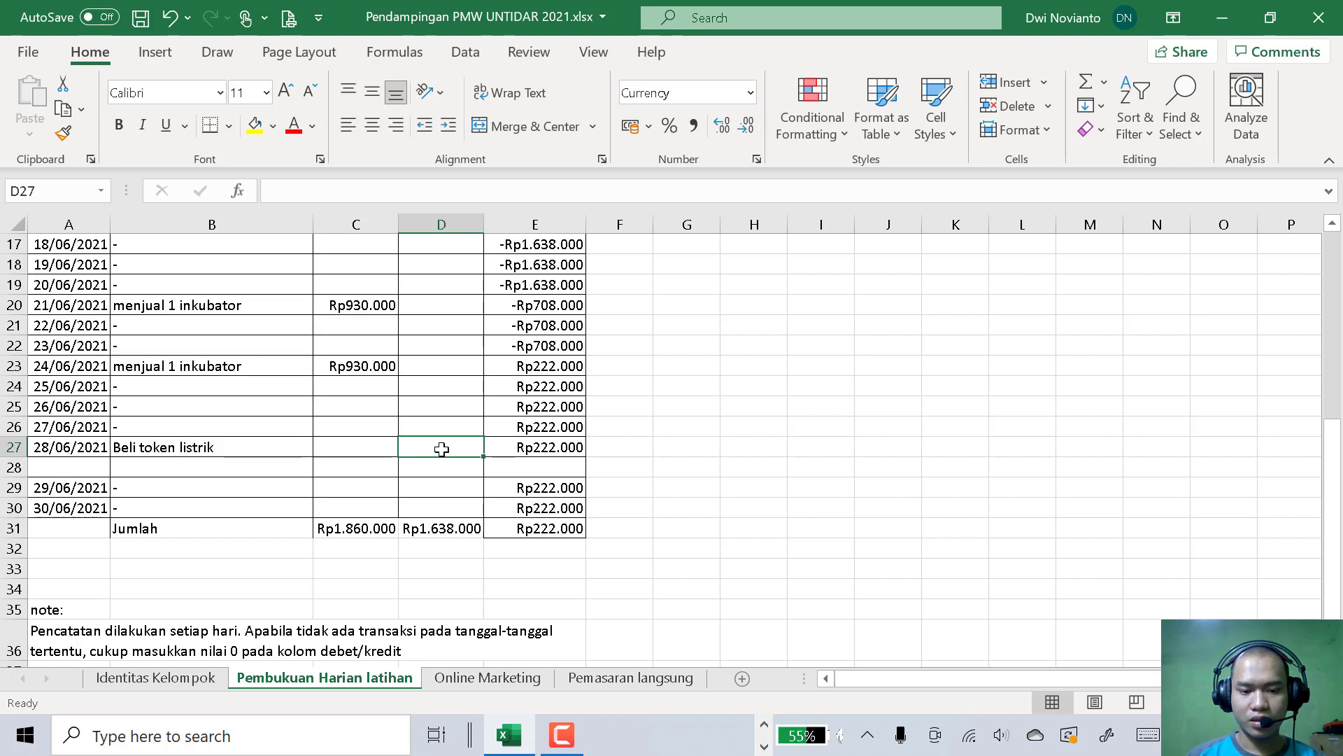
text(100000)
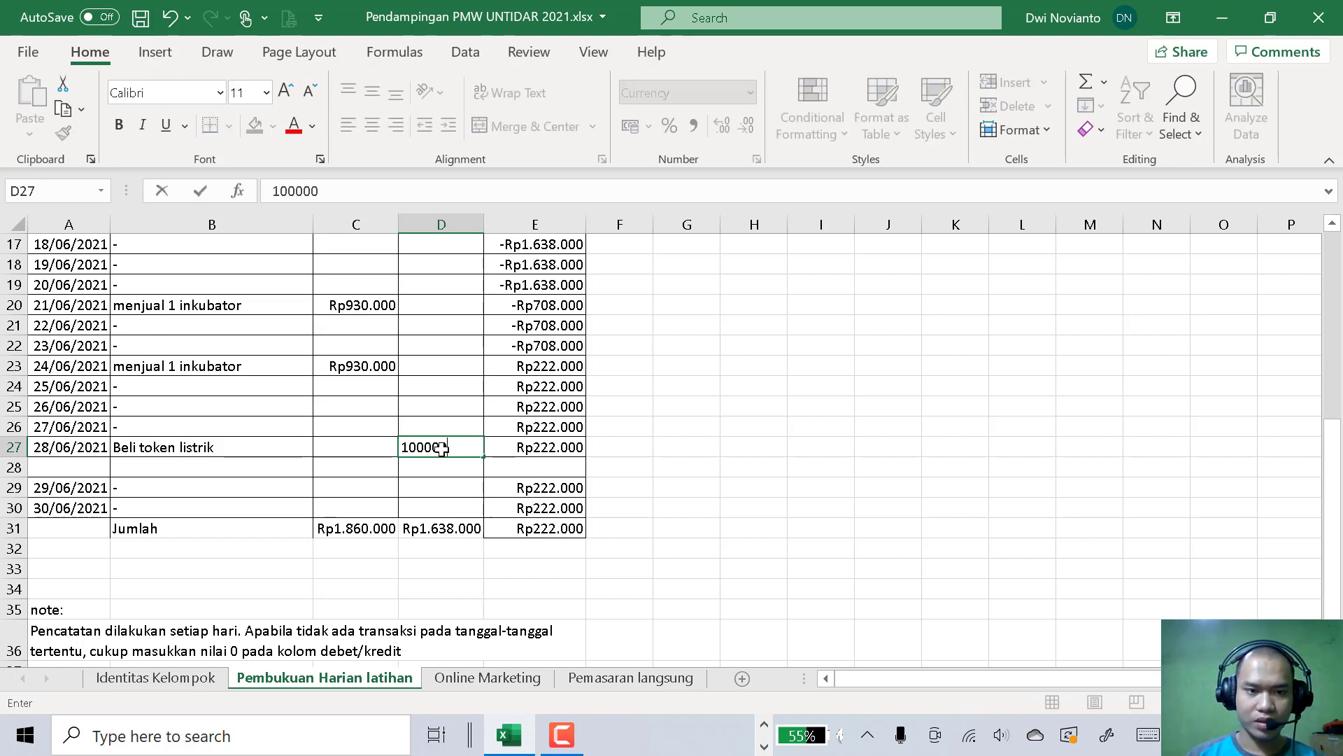
text(.000)
key(Return)
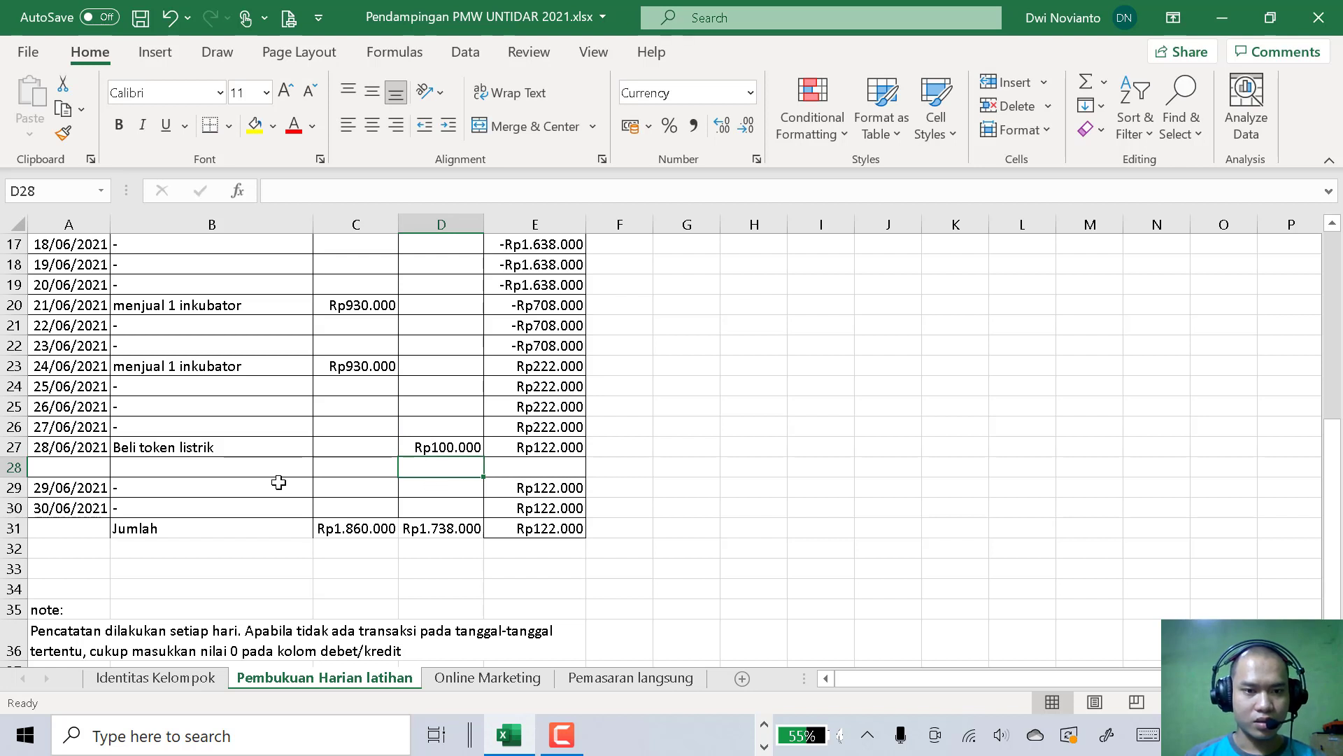
Add a second transaction "beli lem kayu" in B28 with a Kredit of Rp5.000 in D28
click(182, 474)
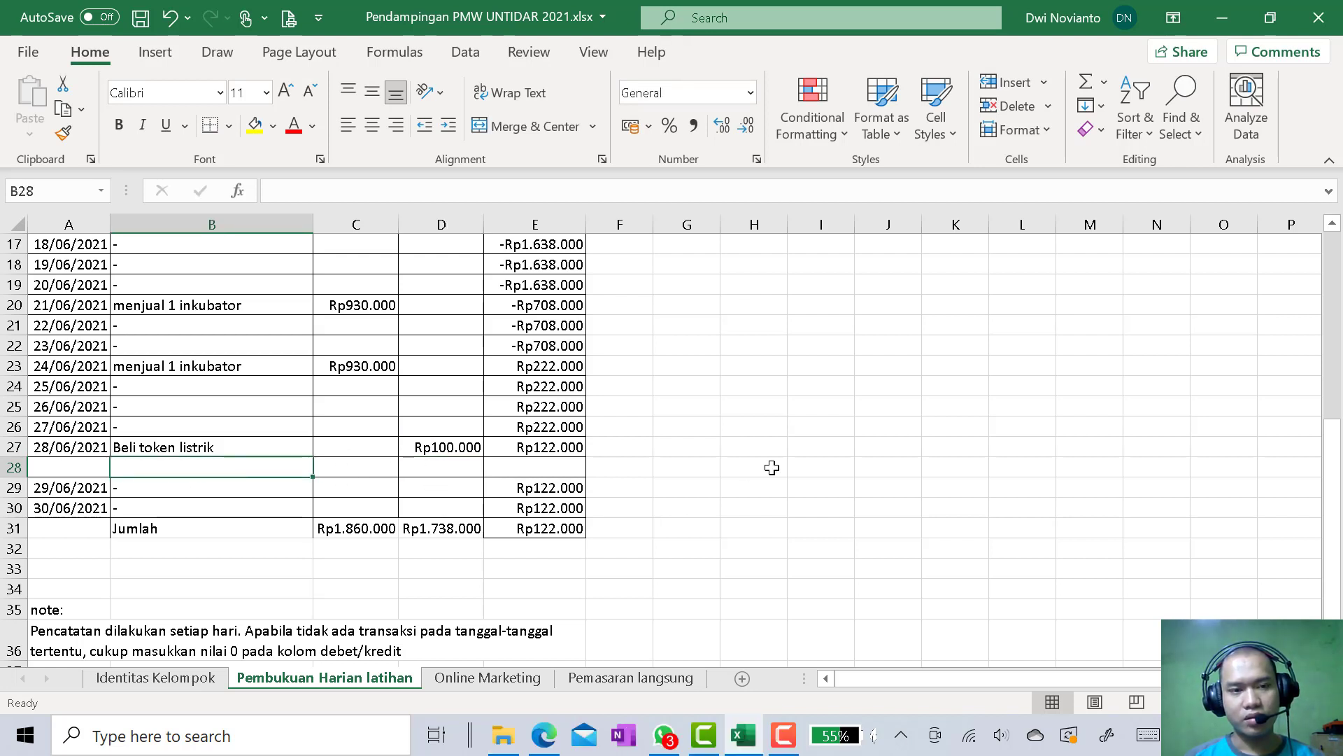
scroll(772, 468, up, 3)
scroll(772, 468, down, 2)
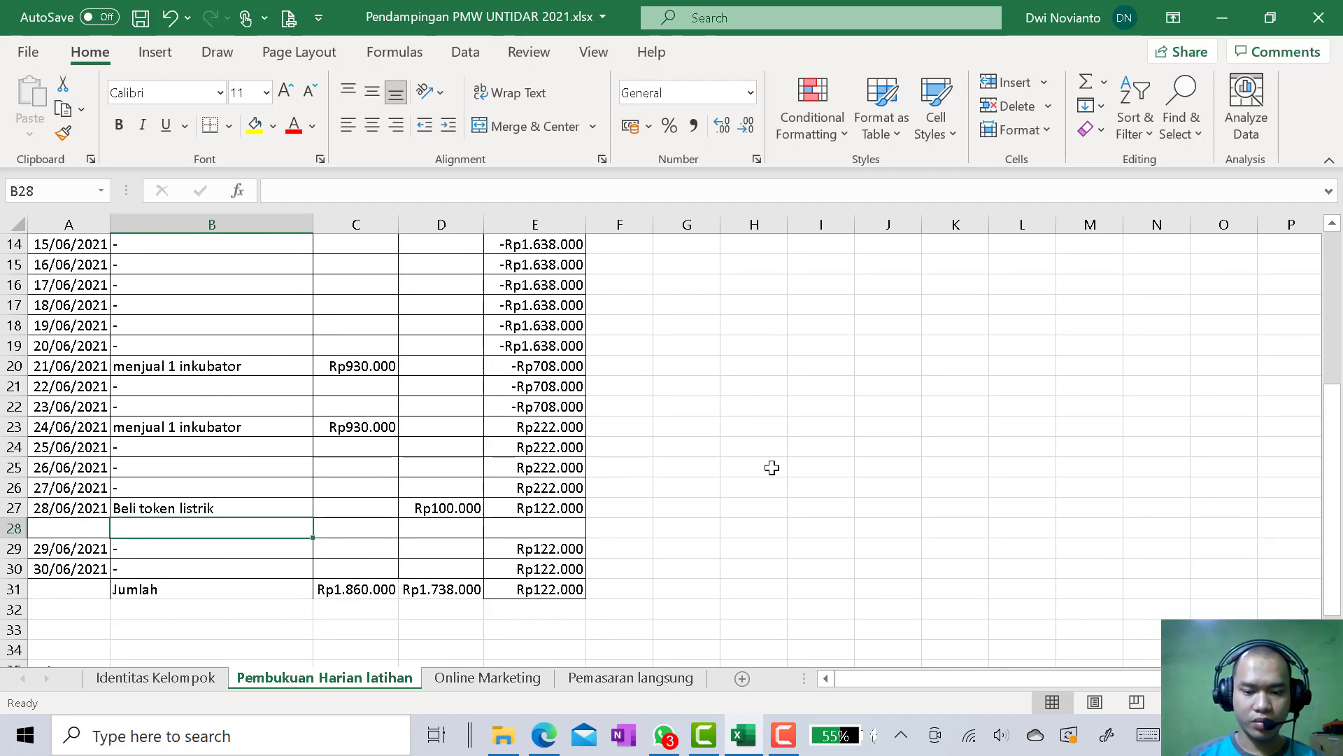
text(beli lem kayu)
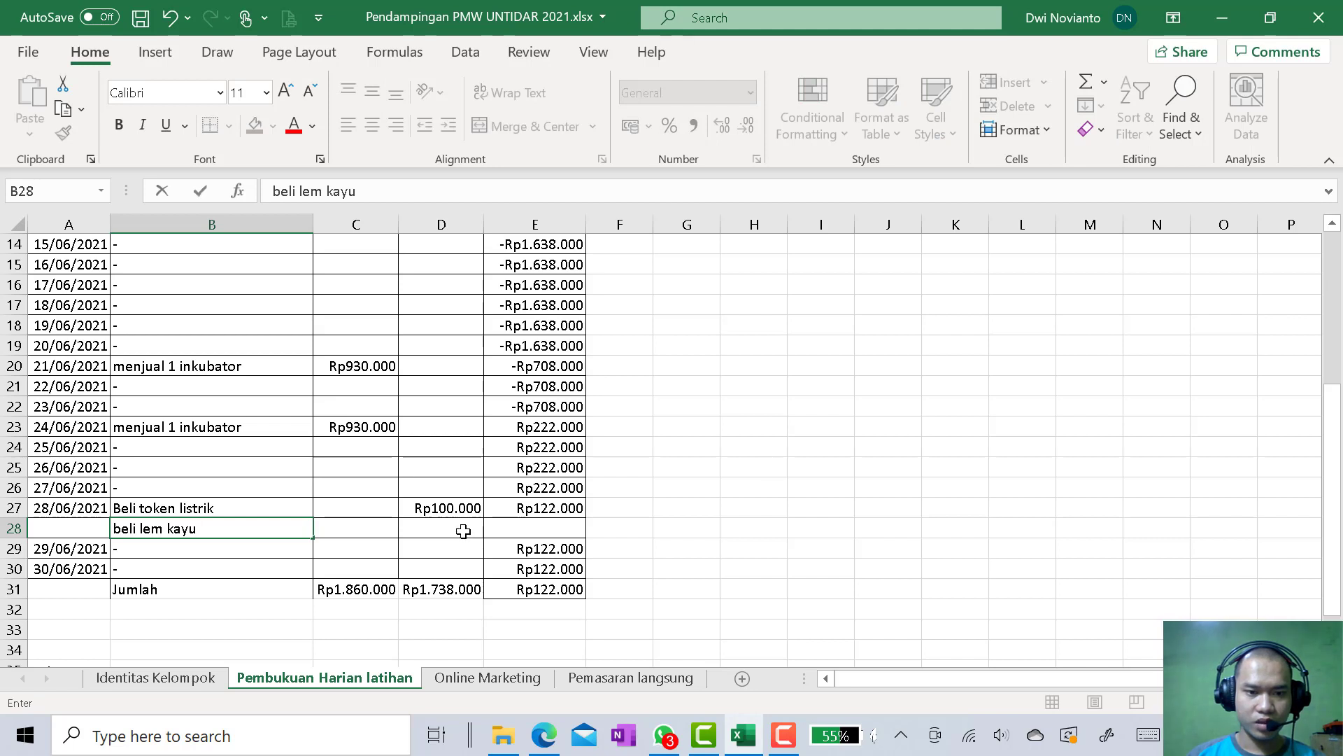
click(468, 529)
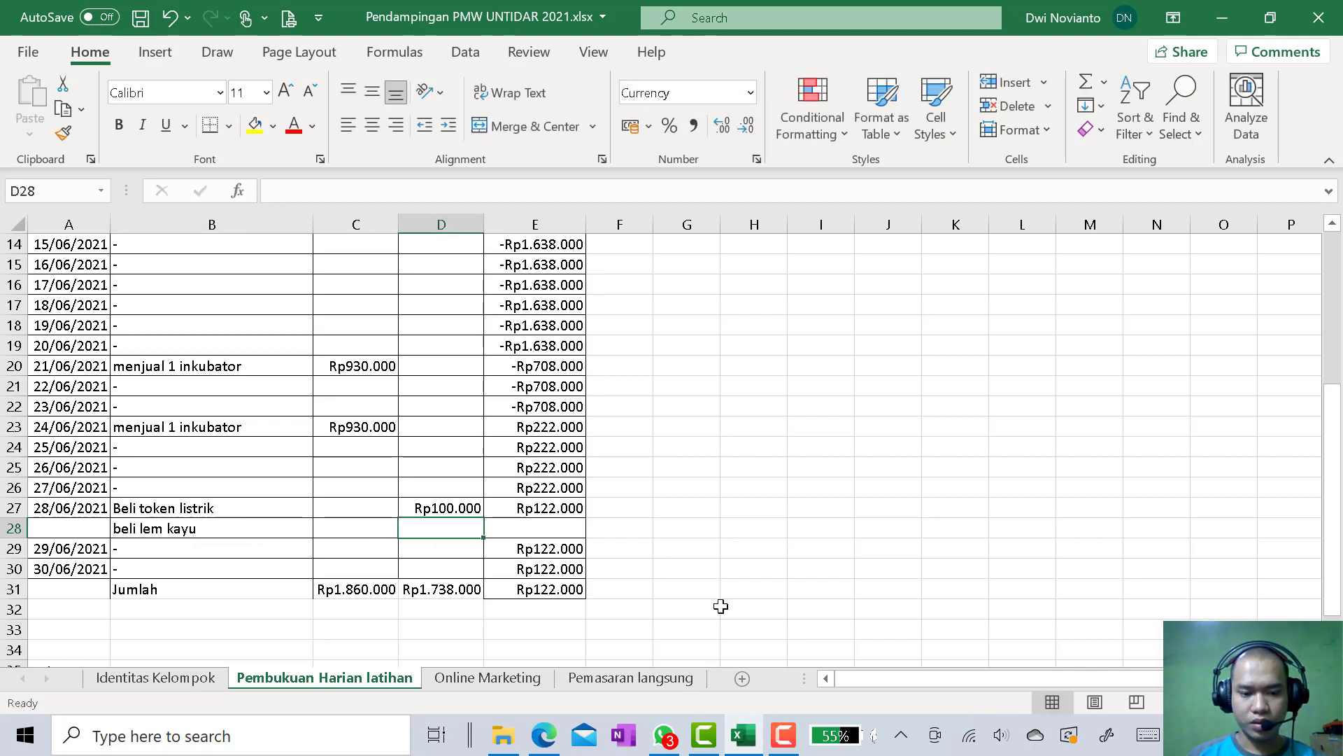
text(5.)
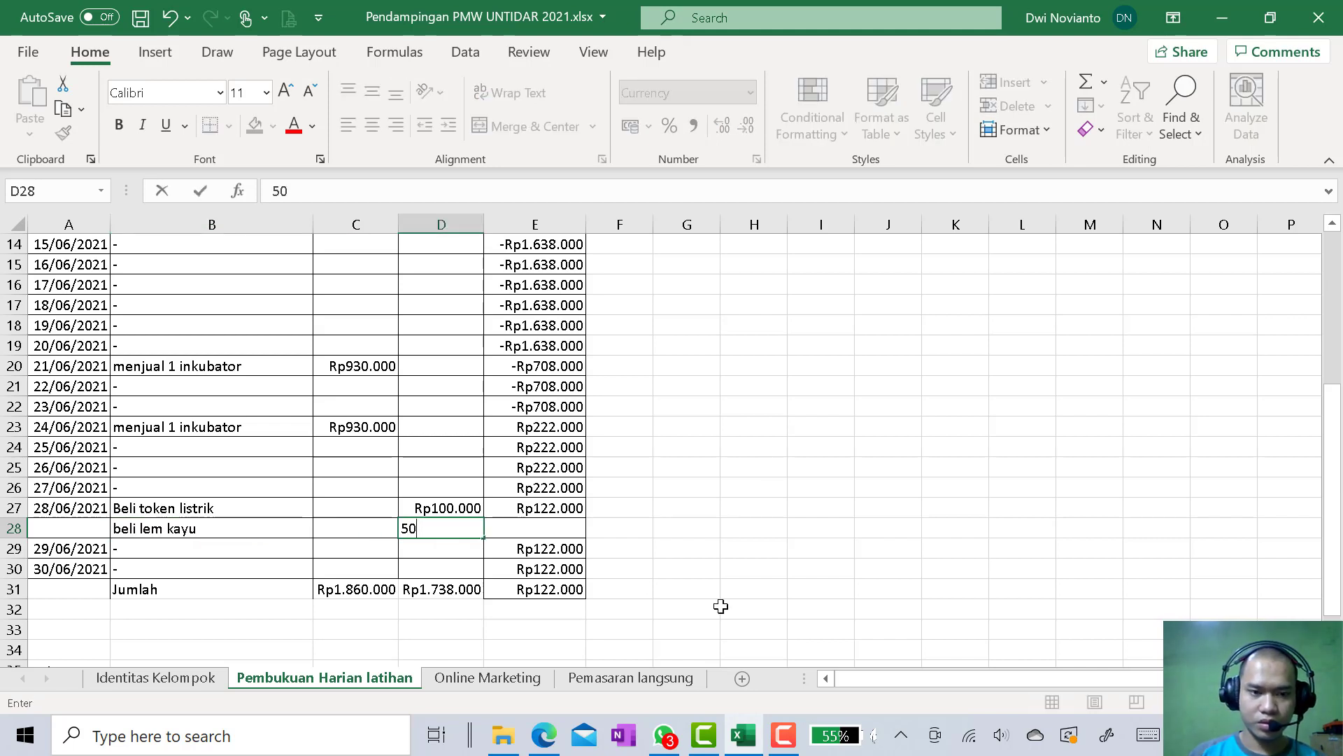
text(000)
key(Return)
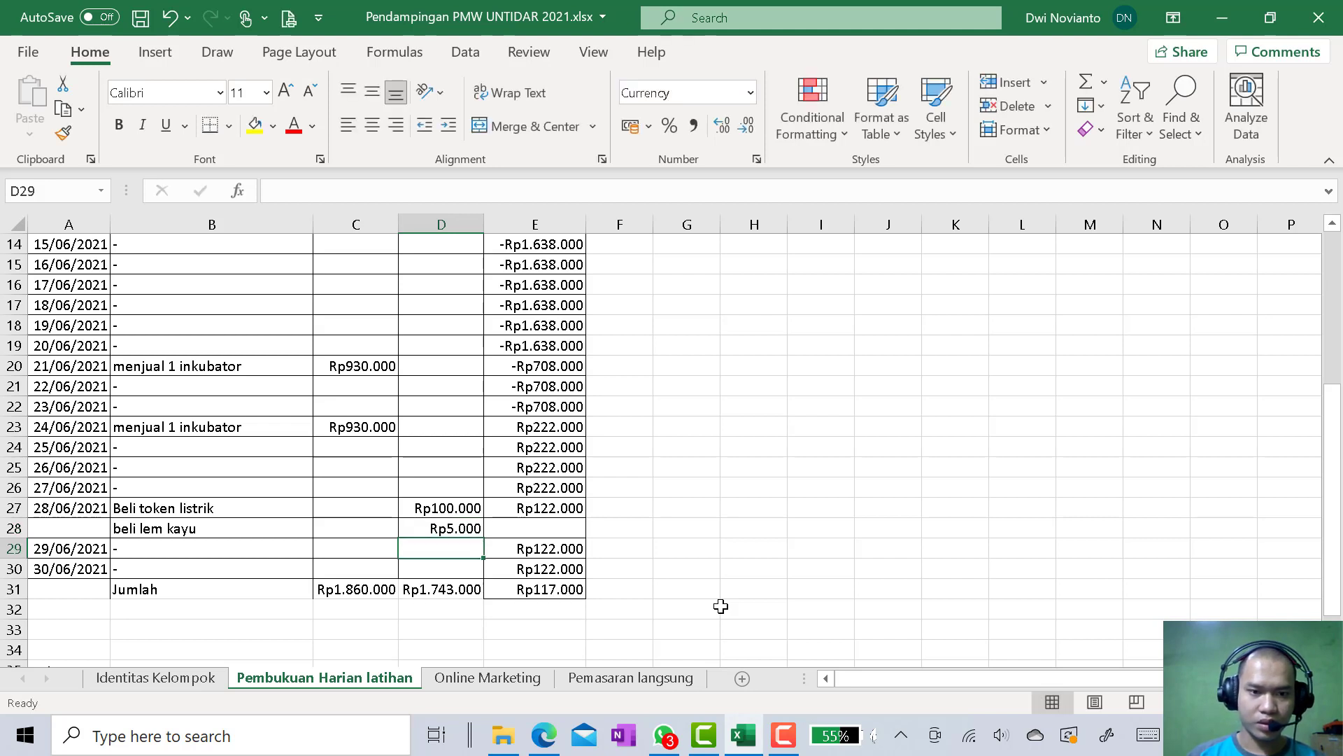
Copy the Saldo Harian formula from E27 down through E30 to cover the inserted row and the two dates below it
click(537, 508)
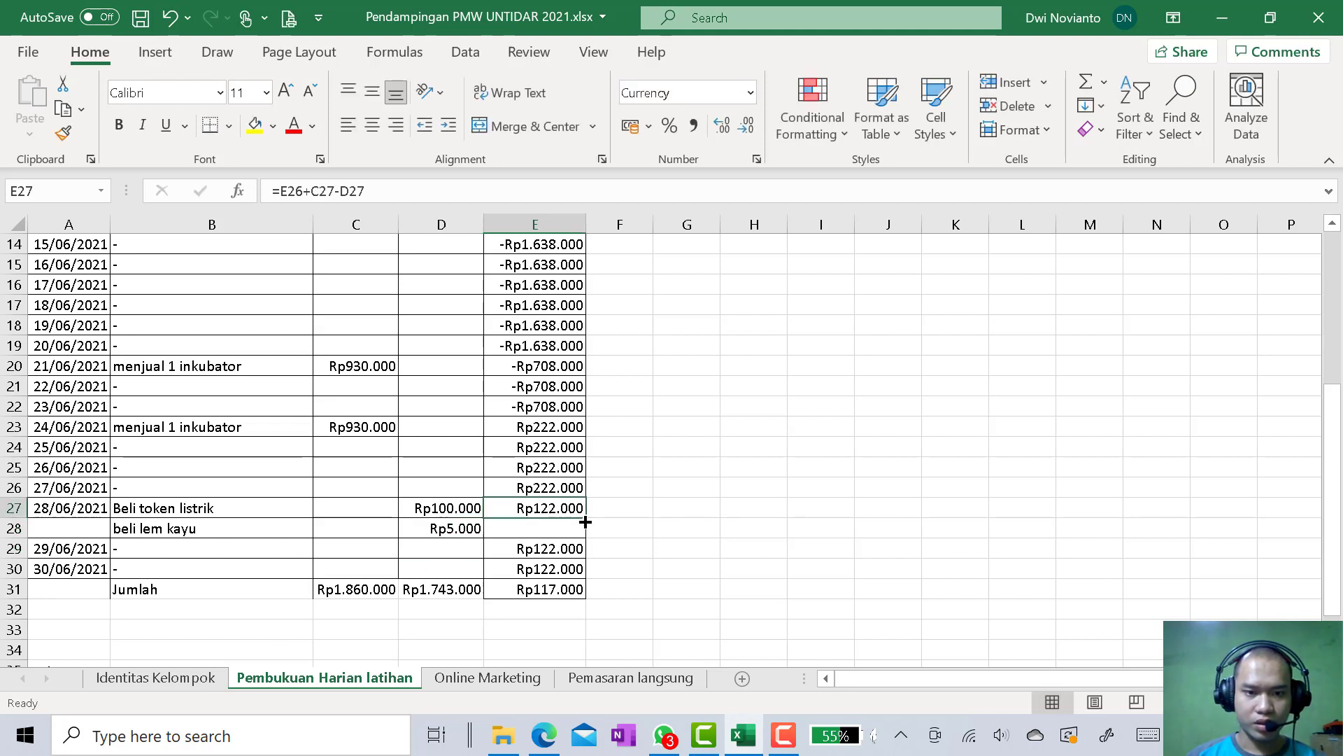
drag(586, 519, 586, 533)
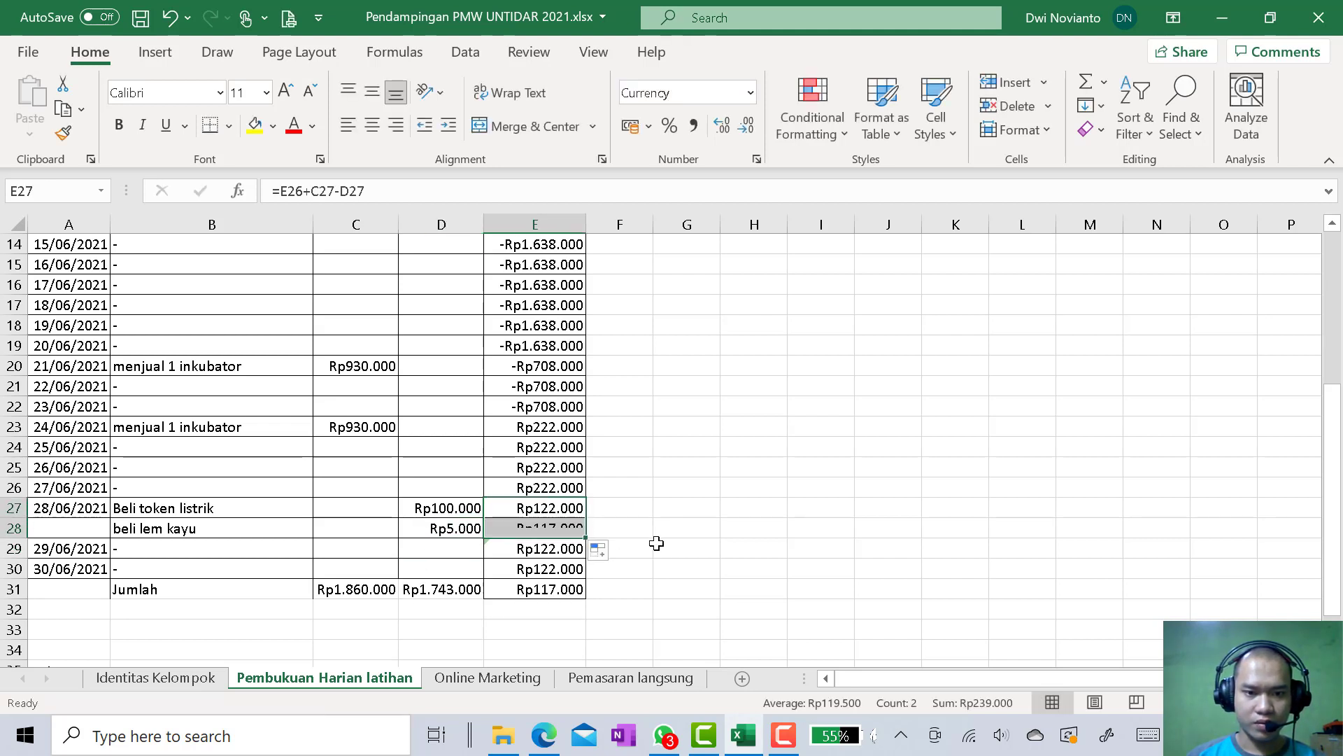
click(580, 534)
scroll(700, 552, down, 1)
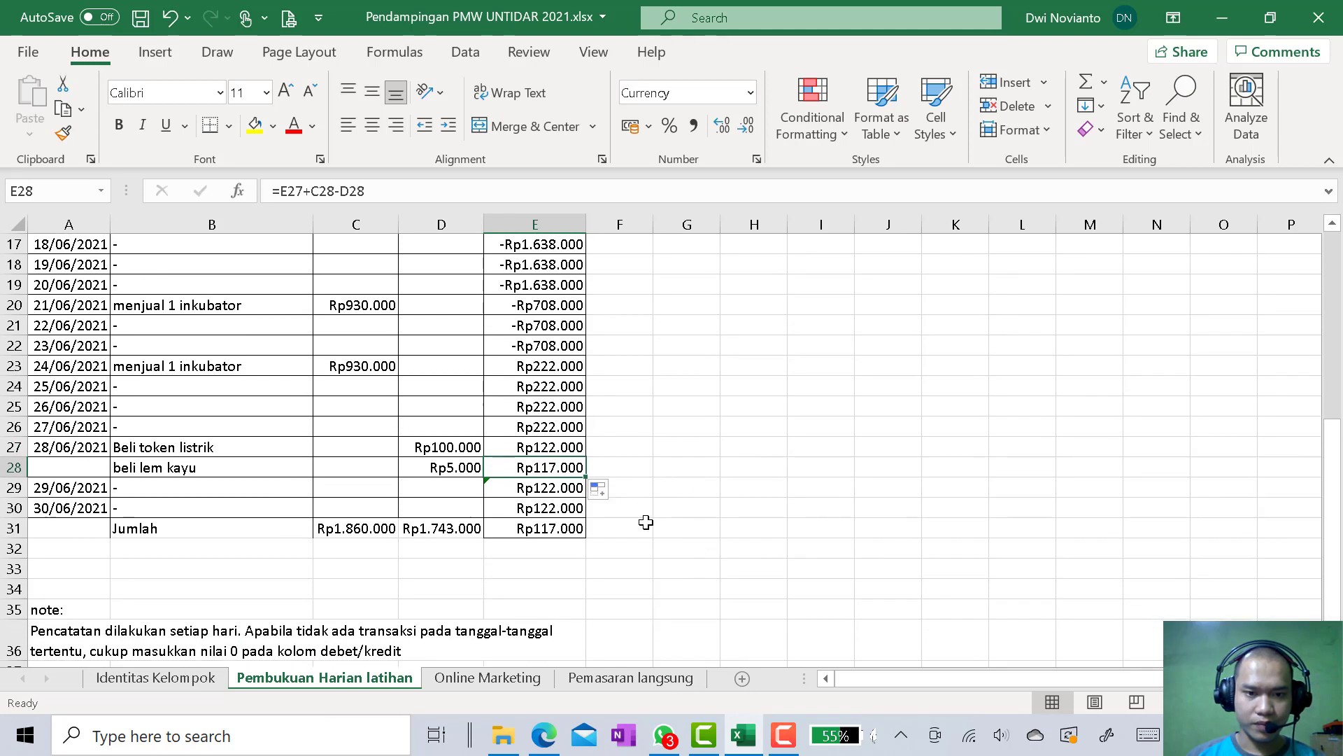
drag(582, 481, 585, 518)
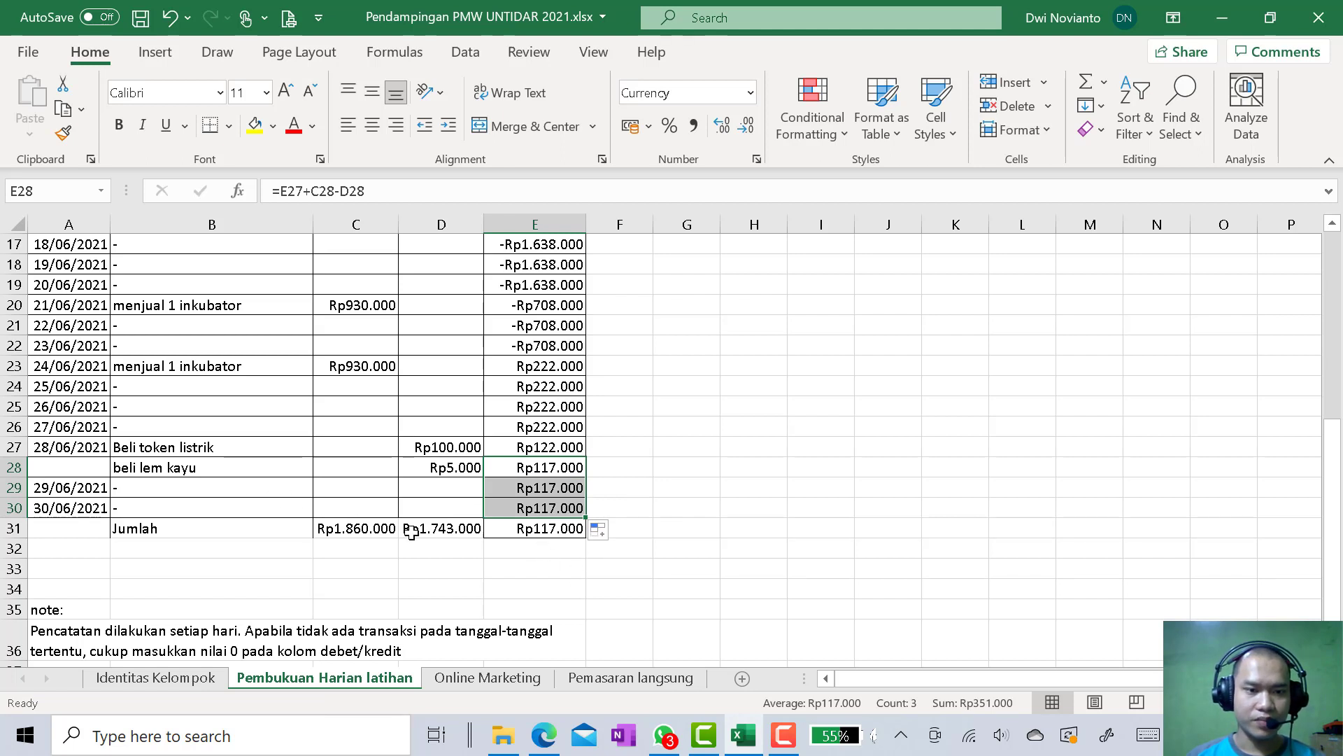
Check that the SUM ranges of the Jumlah row in C31 and D31 include the inserted row
click(378, 525)
click(476, 190)
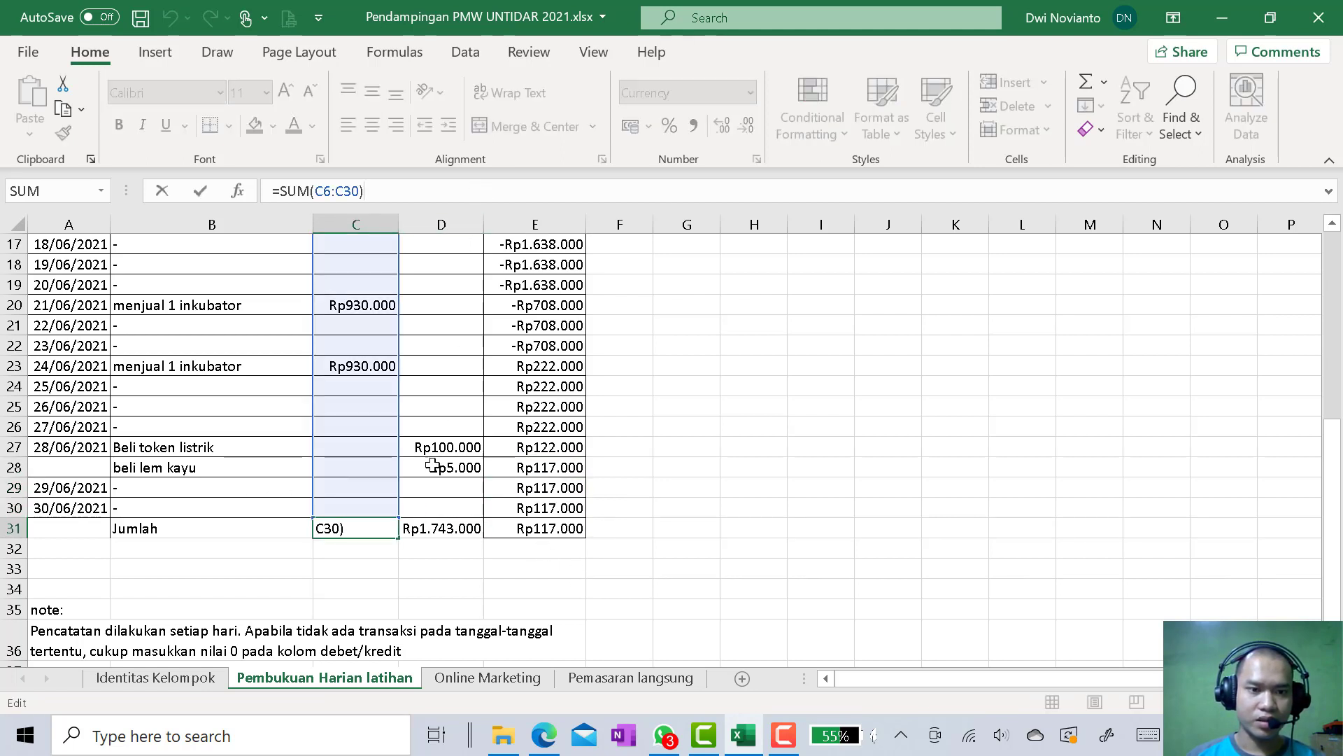
key(Return)
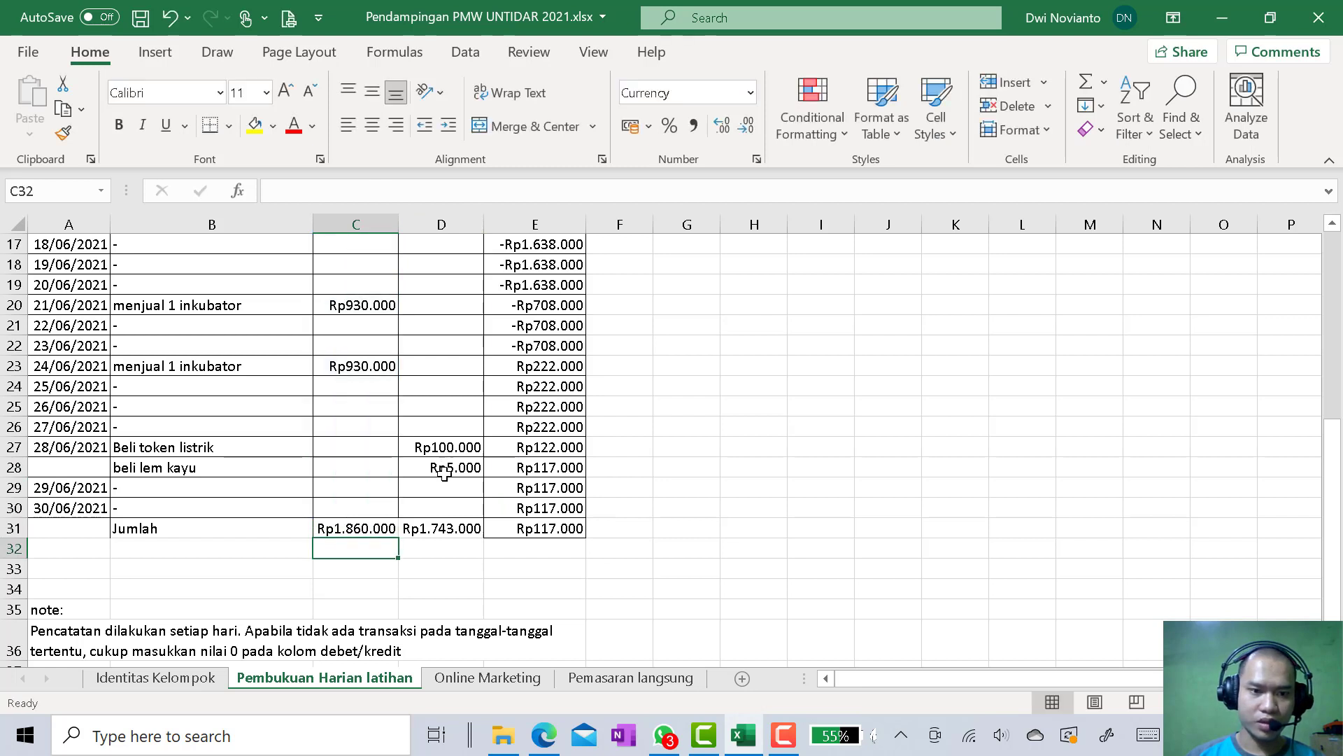
click(447, 525)
click(526, 195)
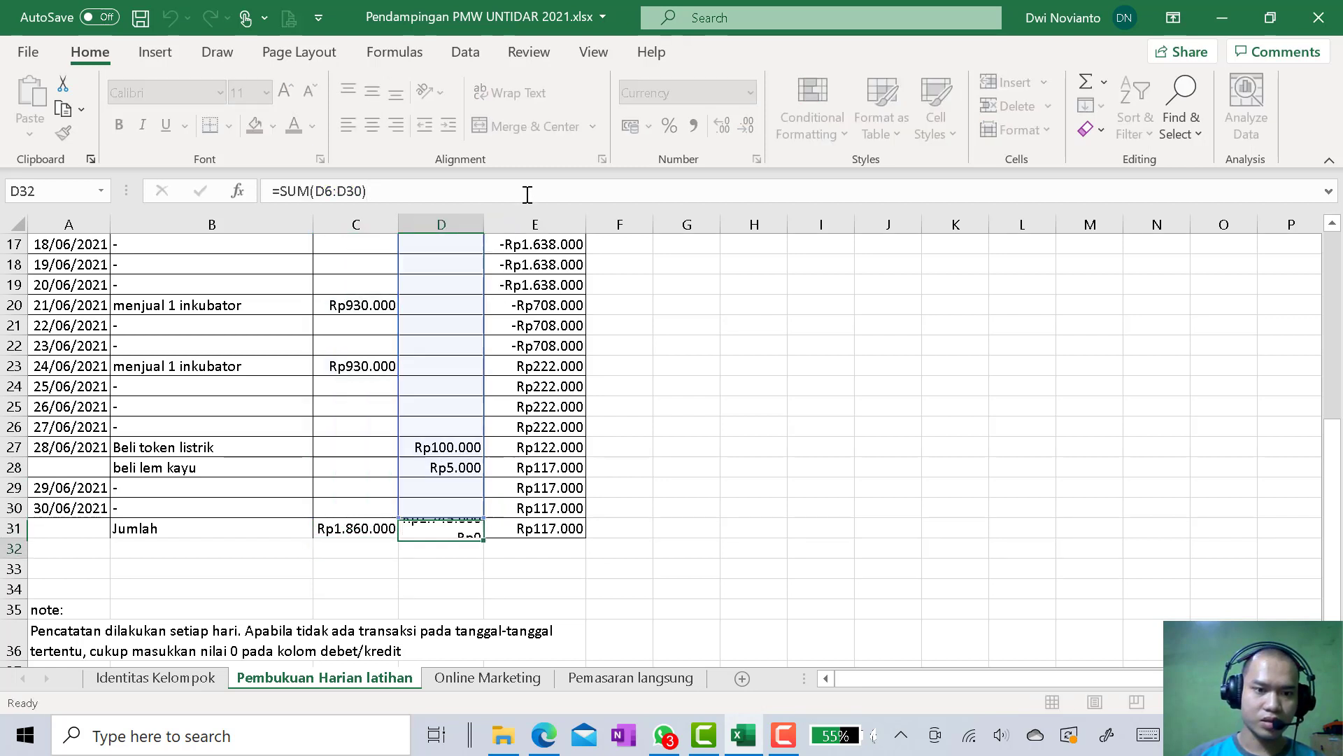
key(Return)
Merge and center the Tanggal cells A27:A28 for 28/06/2021 and align the date vertically to the middle
drag(73, 444, 72, 468)
click(509, 119)
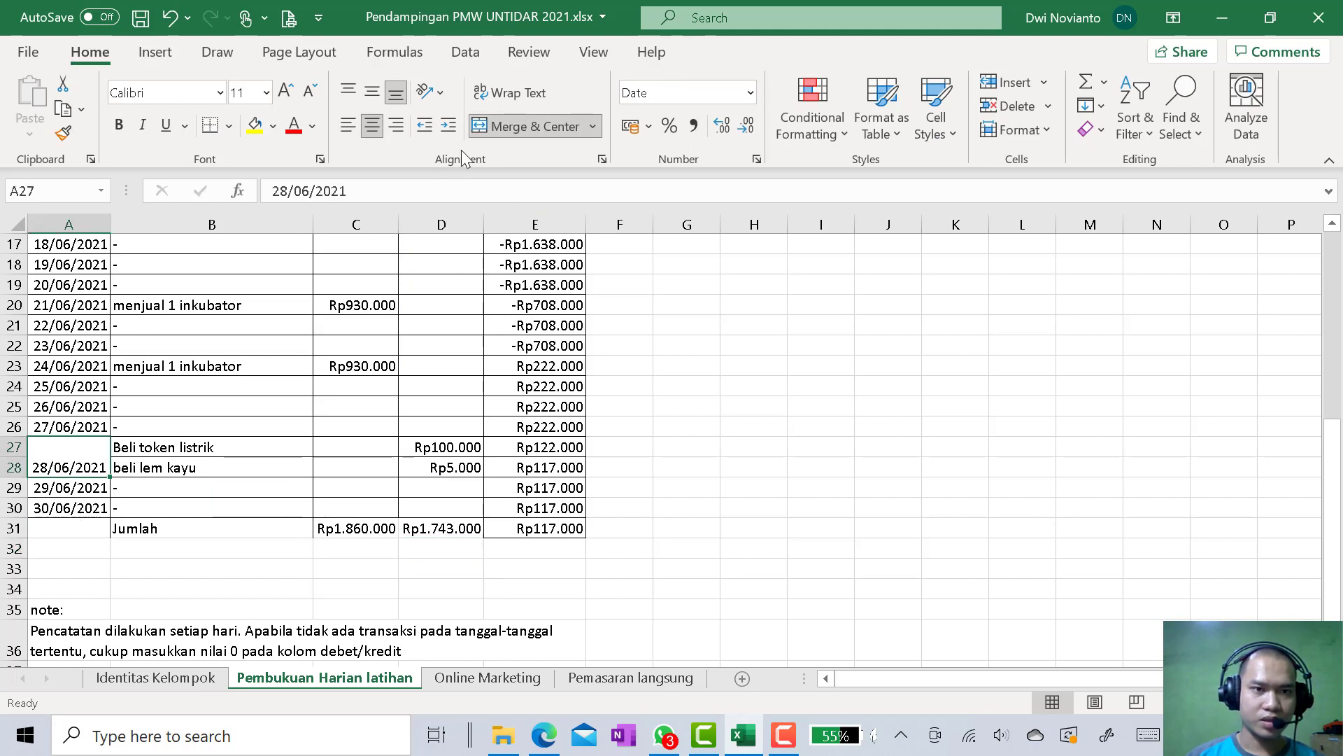
click(381, 94)
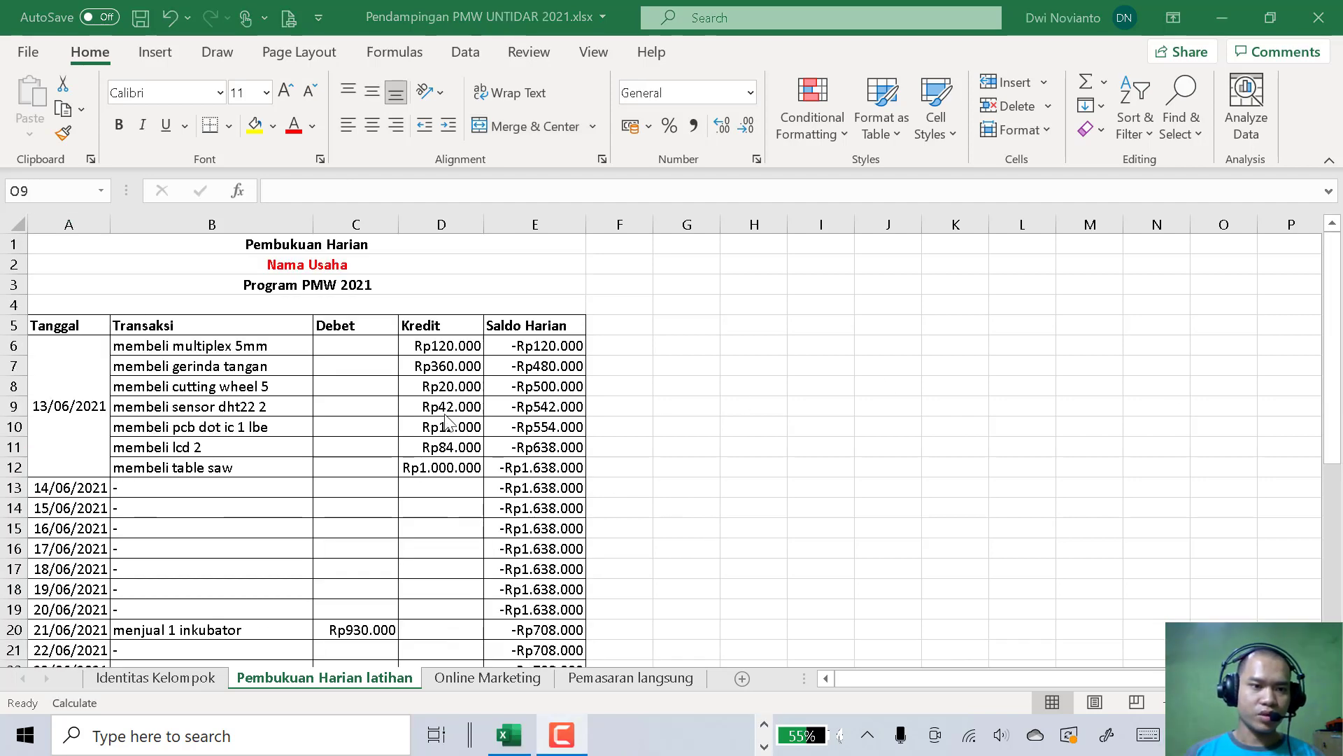
Insert an empty Scatter with Smooth Lines chart and place it beside the bookkeeping table, over columns G to N
scroll(445, 420, down, 7)
scroll(339, 459, up, 2)
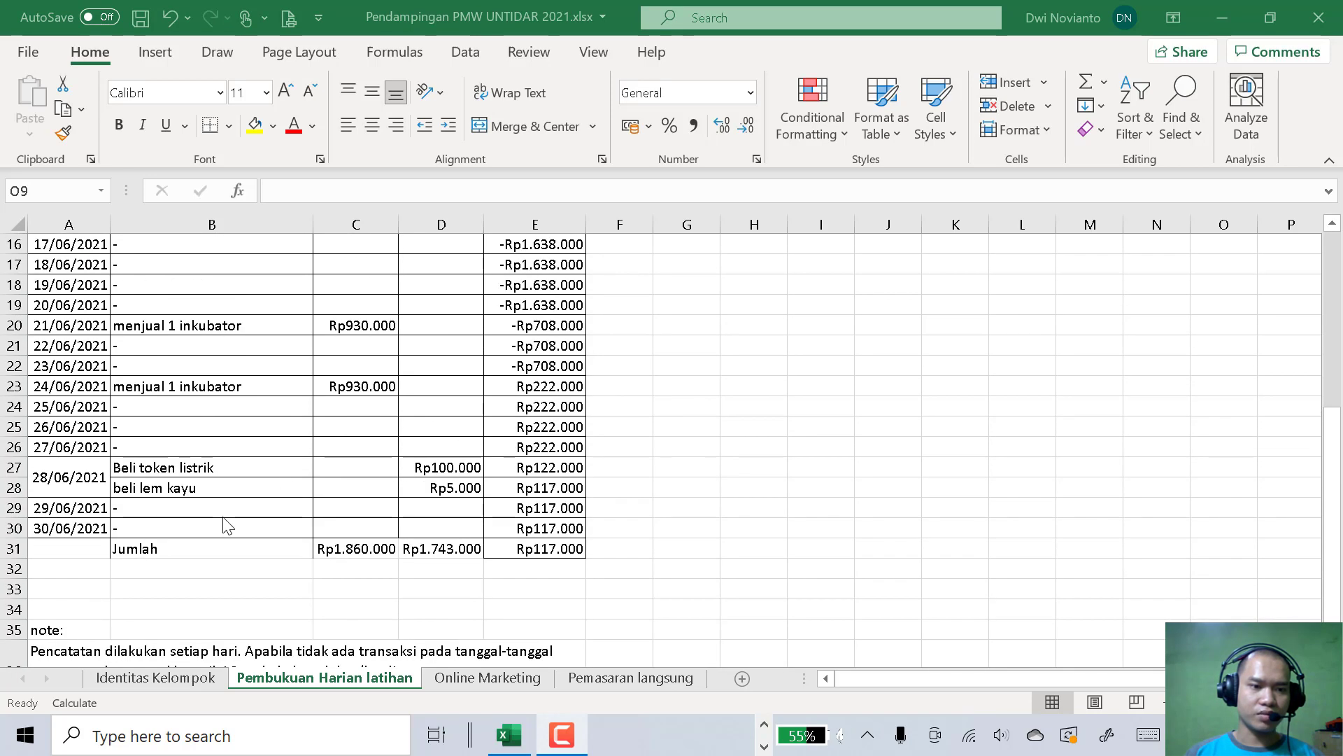
scroll(265, 490, up, 5)
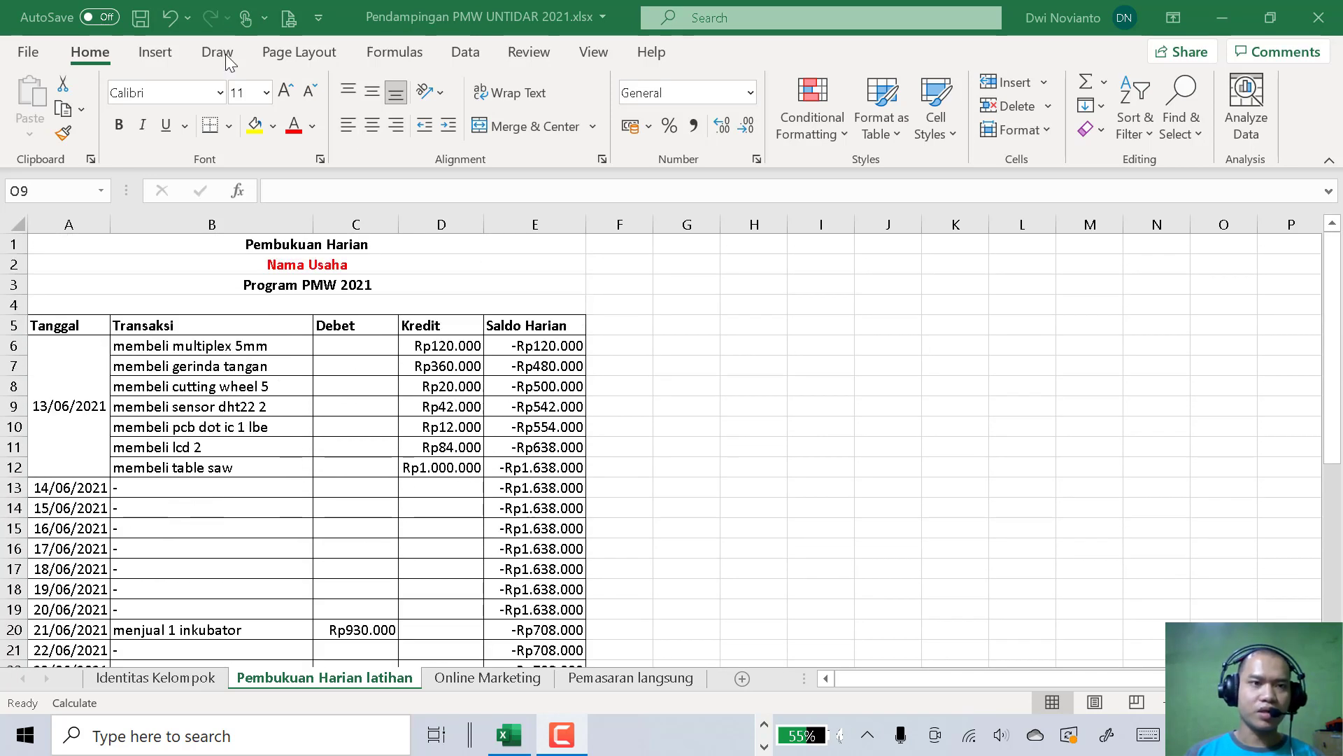
click(154, 54)
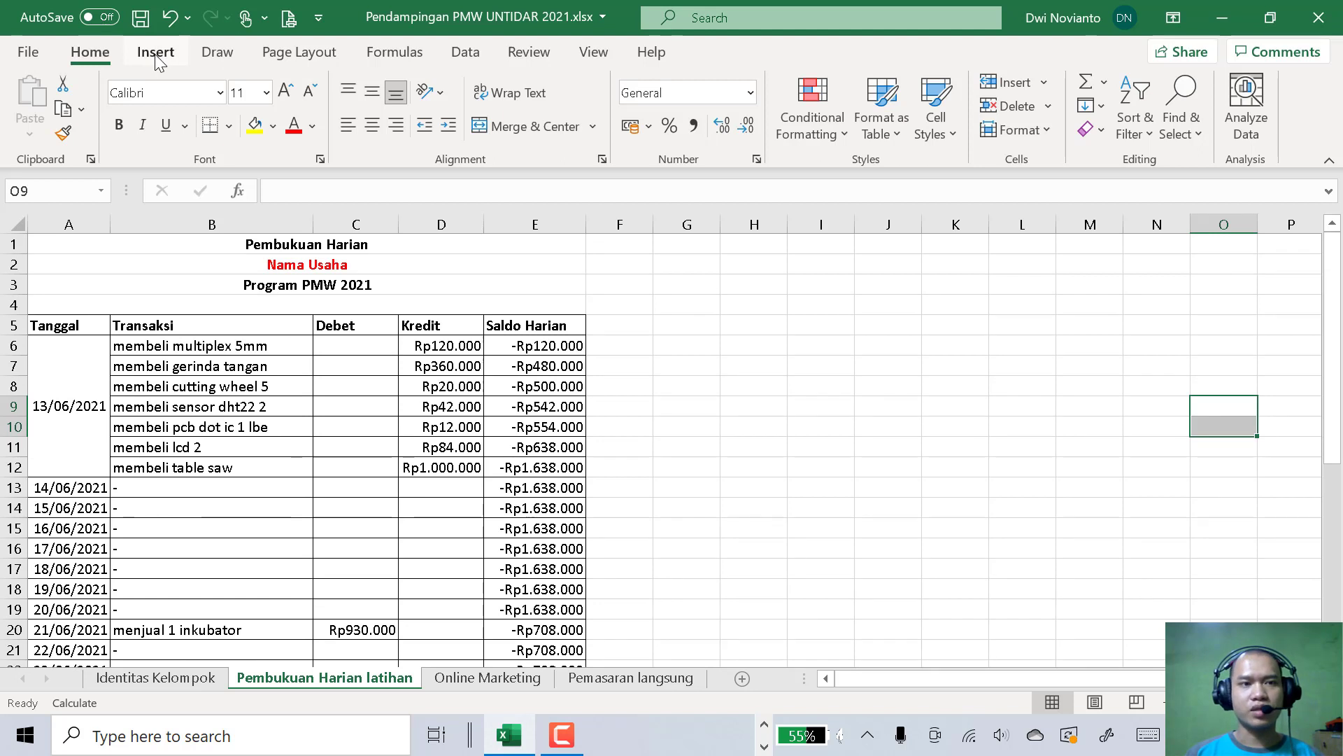
click(154, 52)
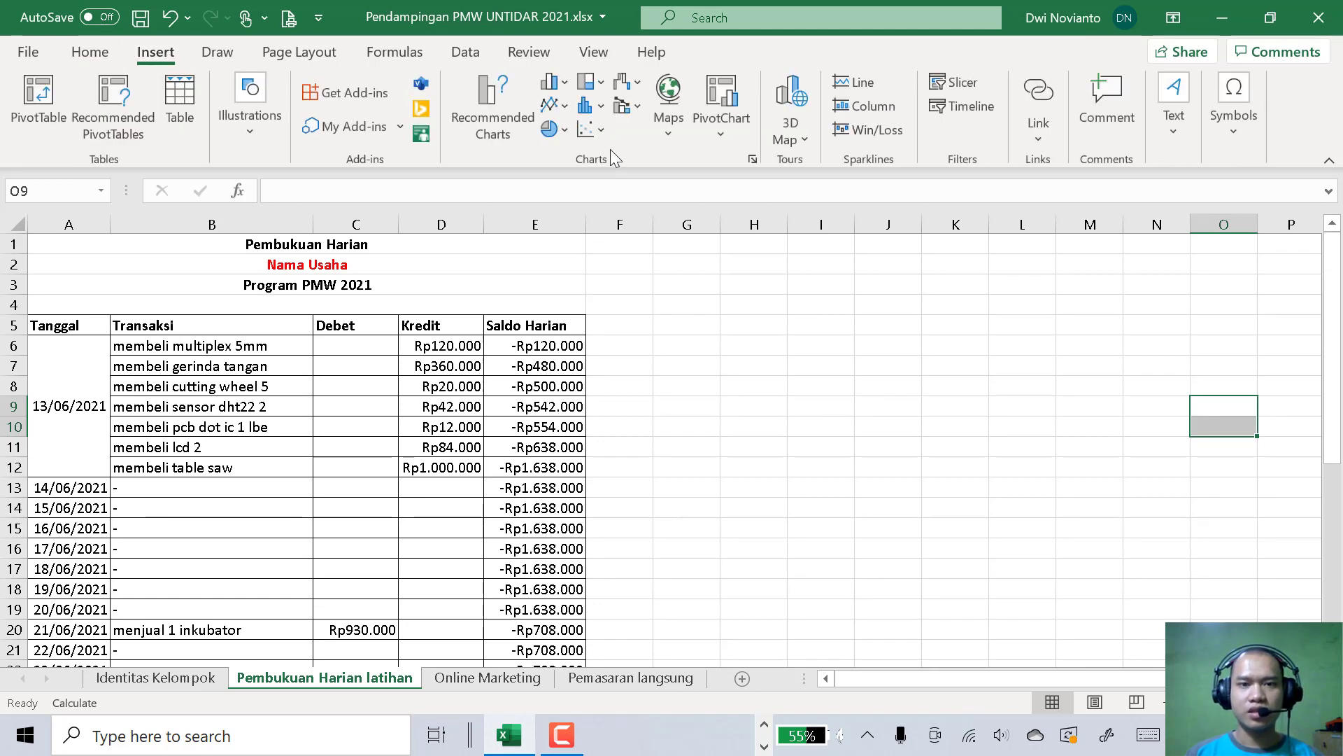
click(602, 133)
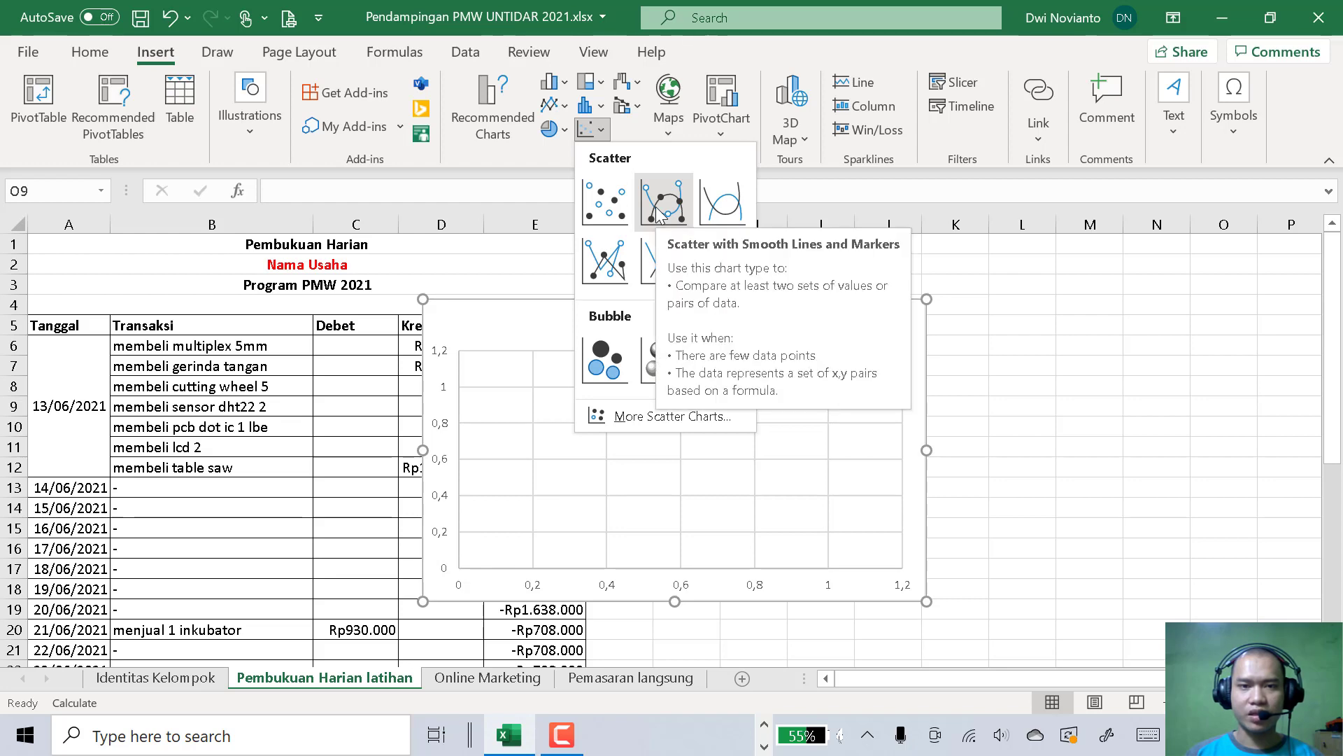
click(717, 203)
drag(746, 313, 977, 281)
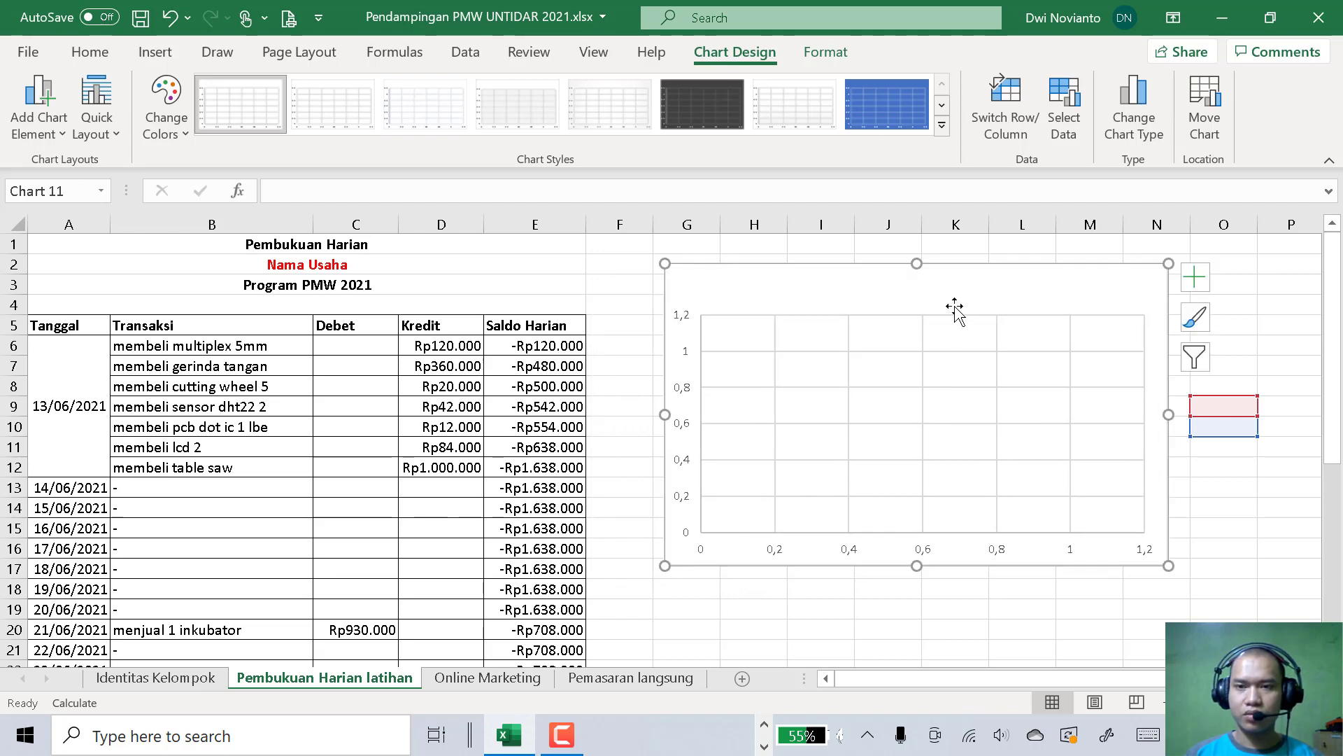
Remove the blank series from the chart's data source and add a new series
click(1069, 104)
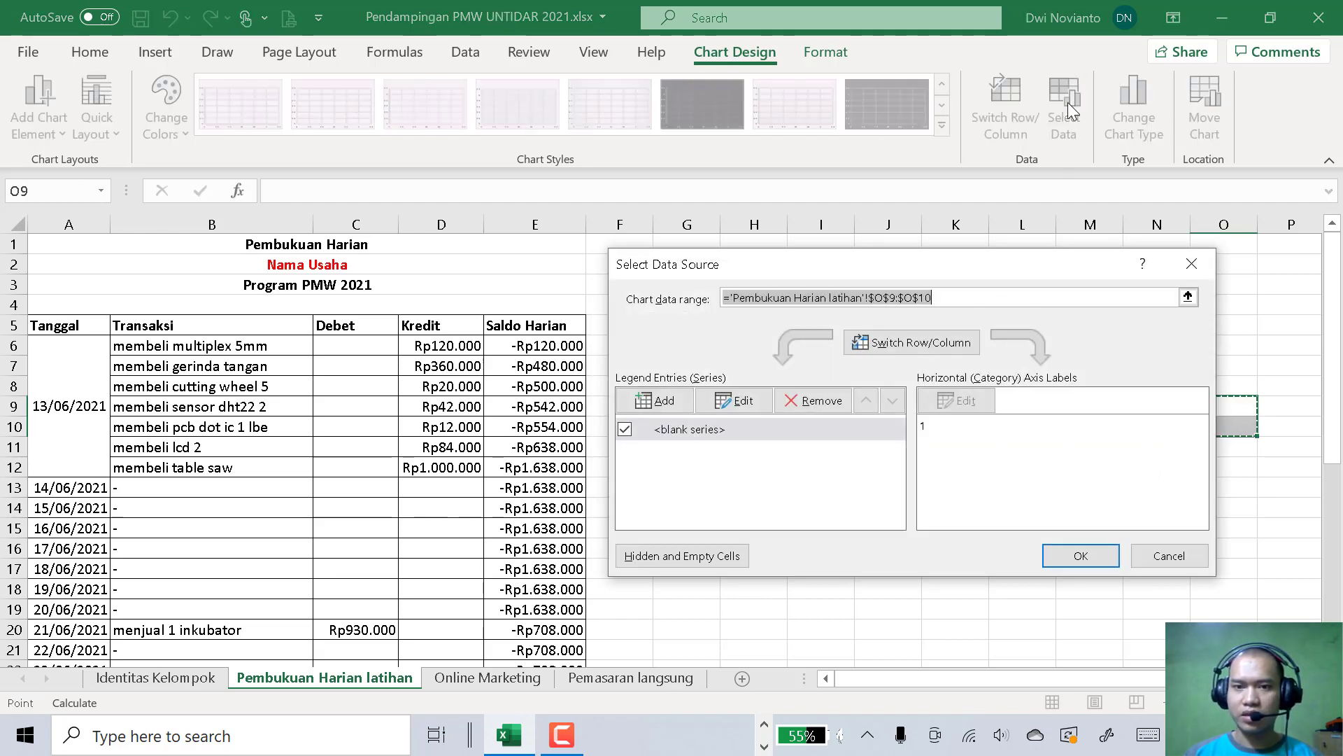
click(812, 401)
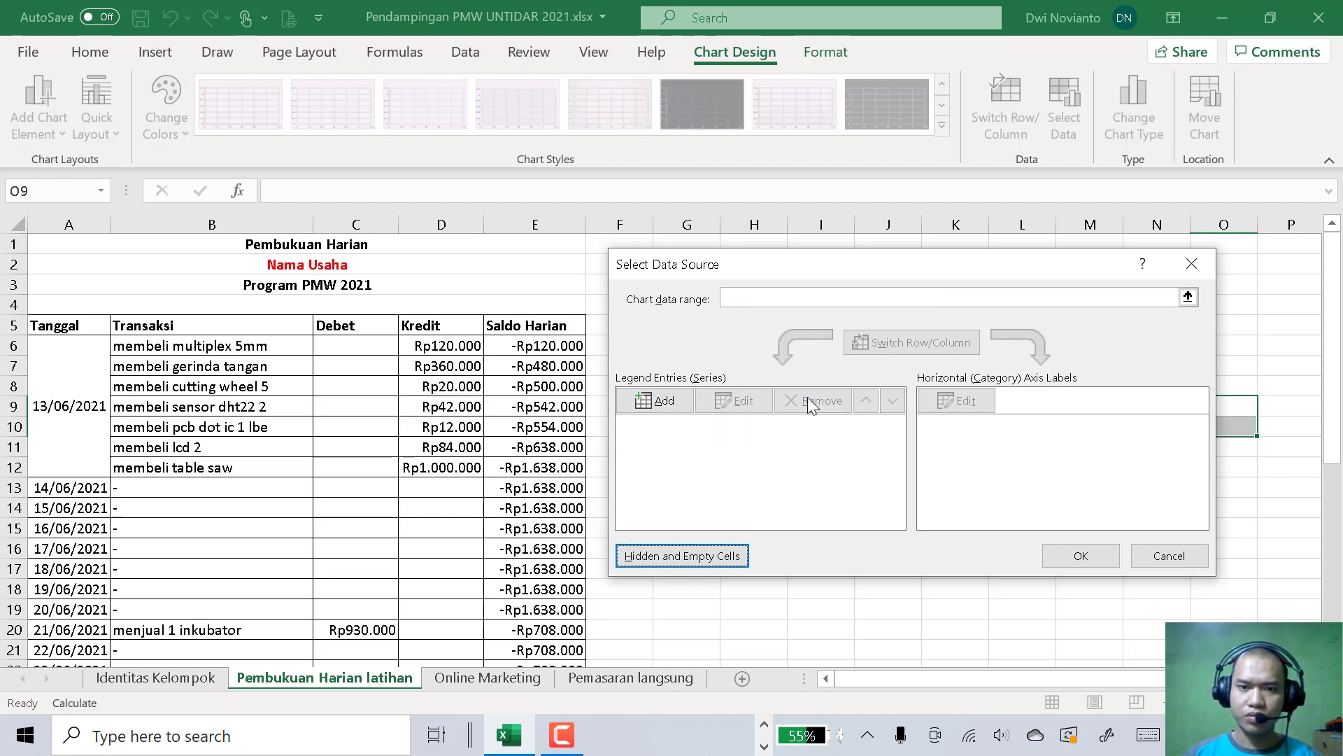
click(658, 403)
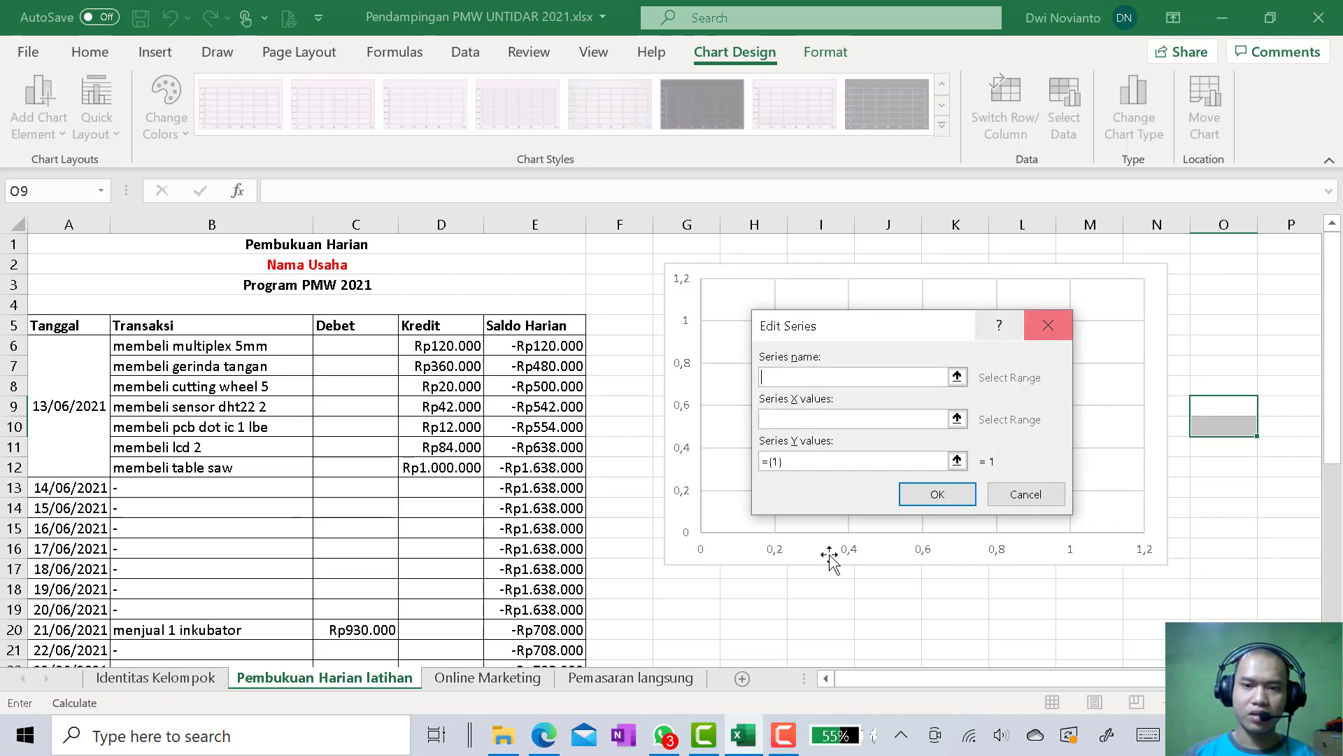
click(60, 400)
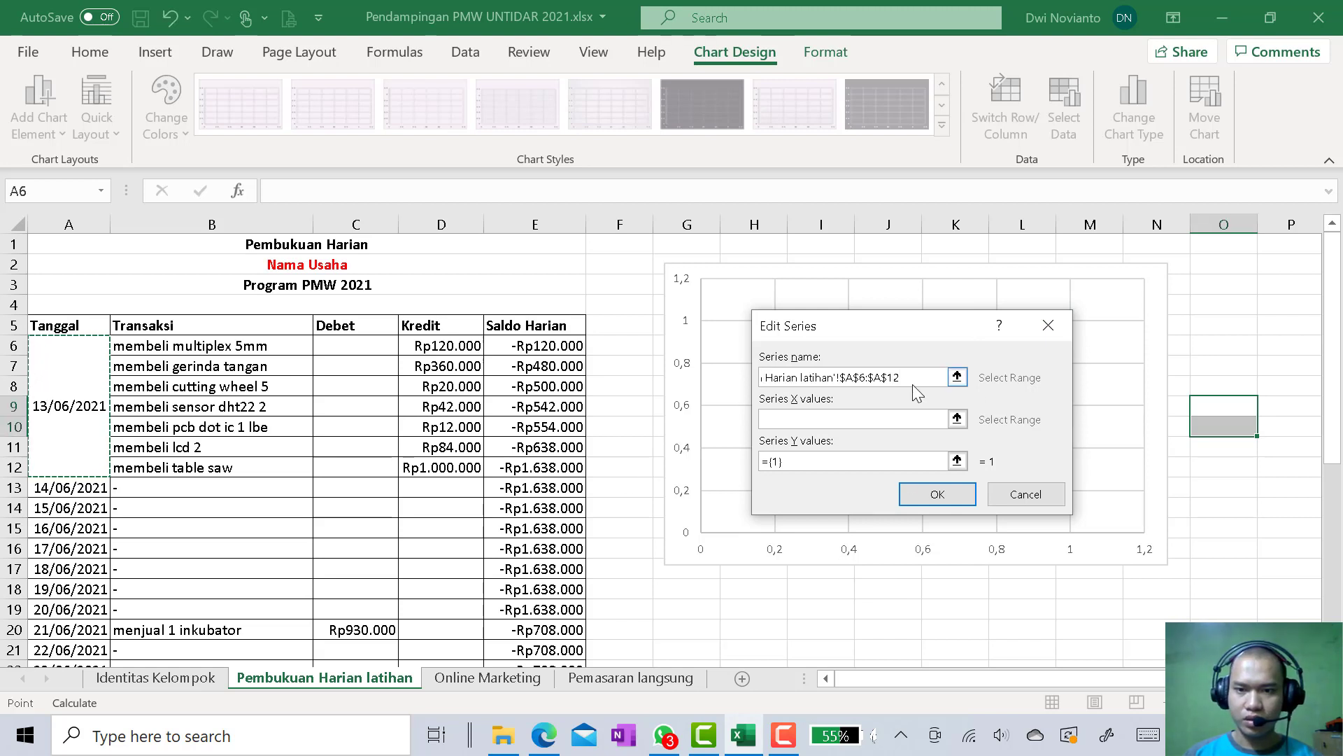
key(ctrl+a)
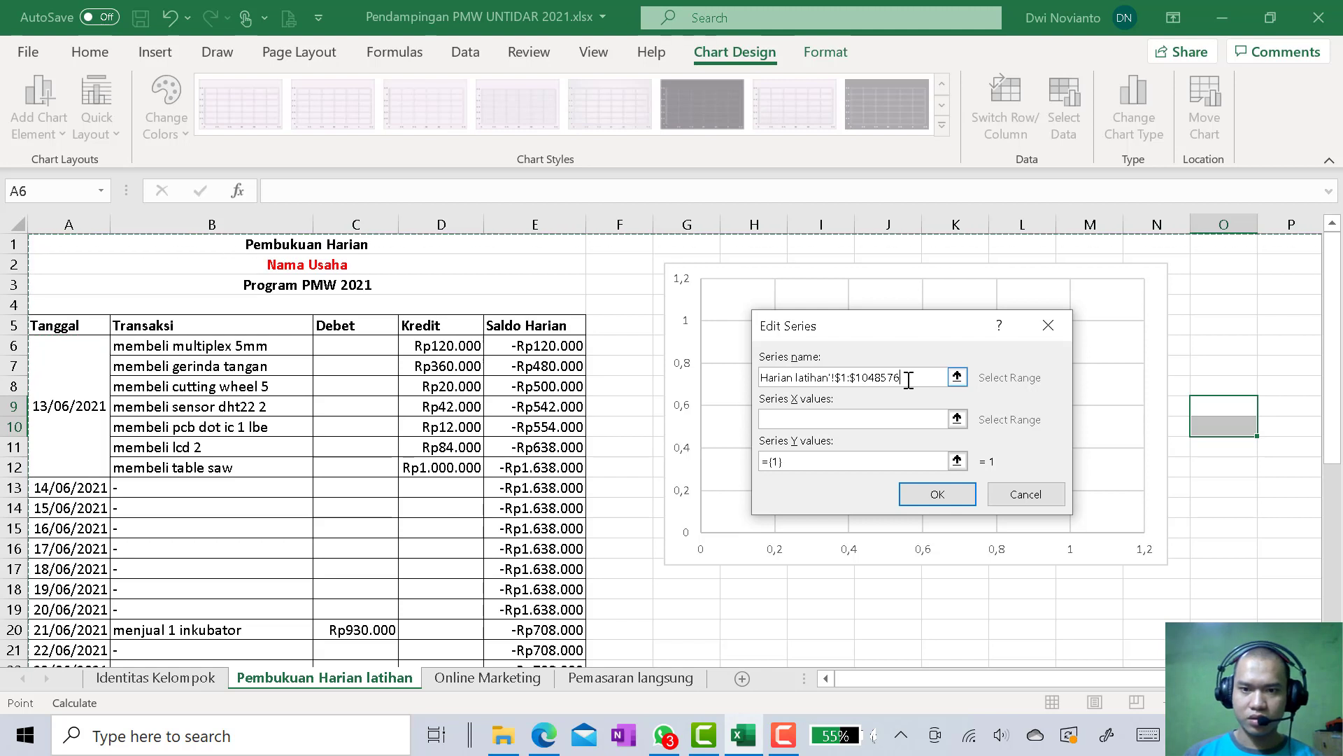
drag(905, 377, 737, 376)
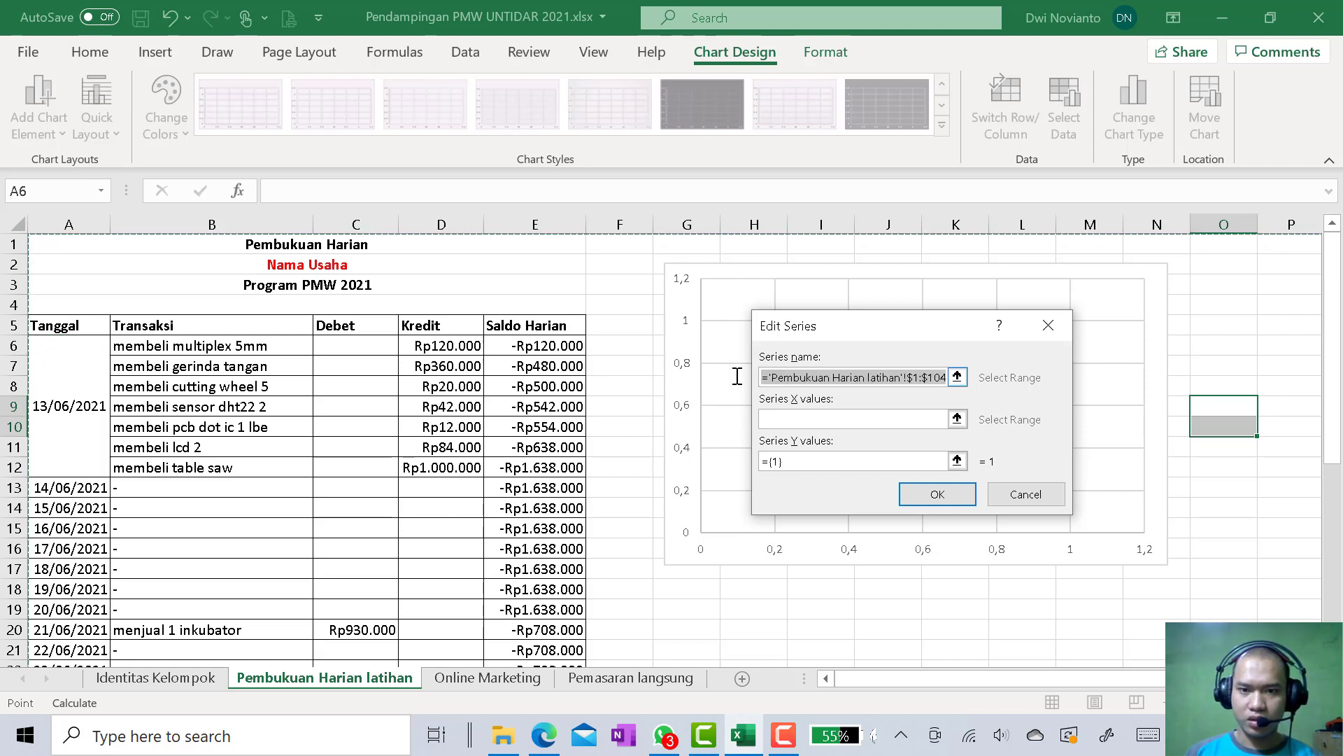
key(BackSpace)
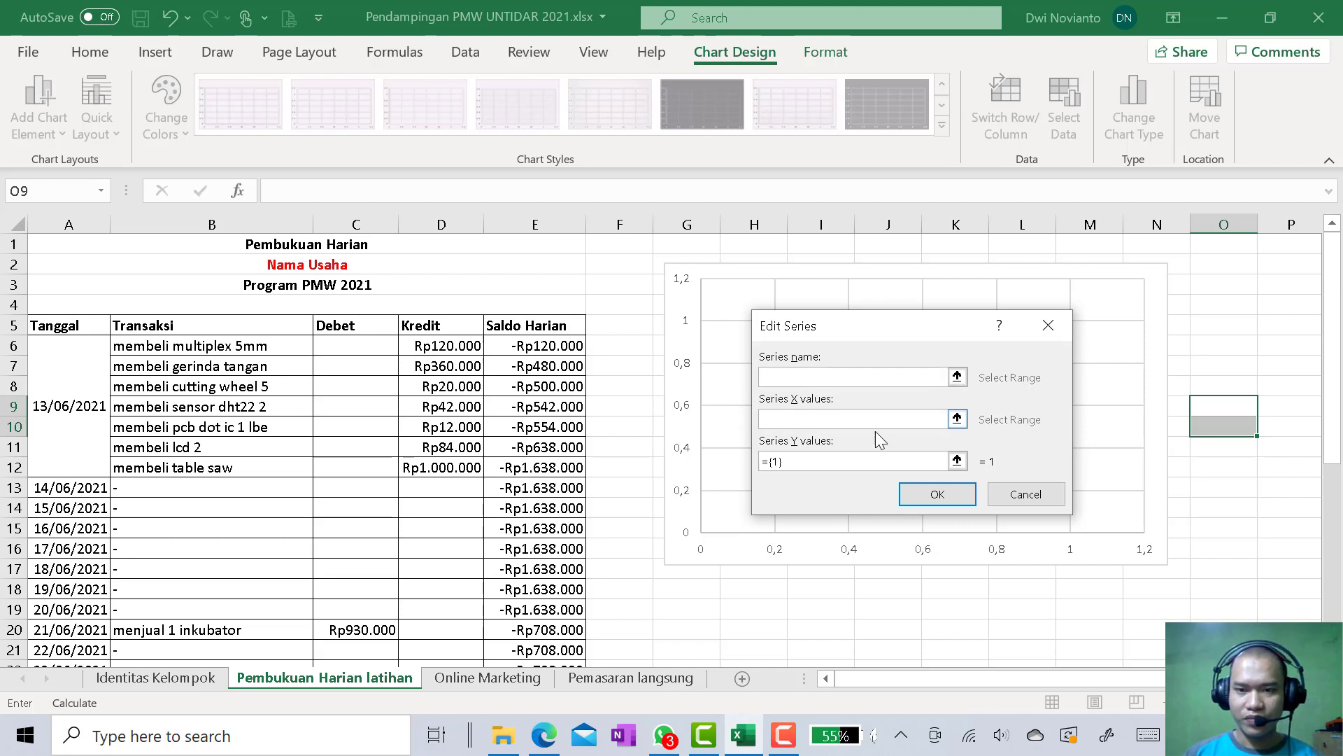
Set the new series' X values to the Tanggal dates in A6:A30
click(957, 419)
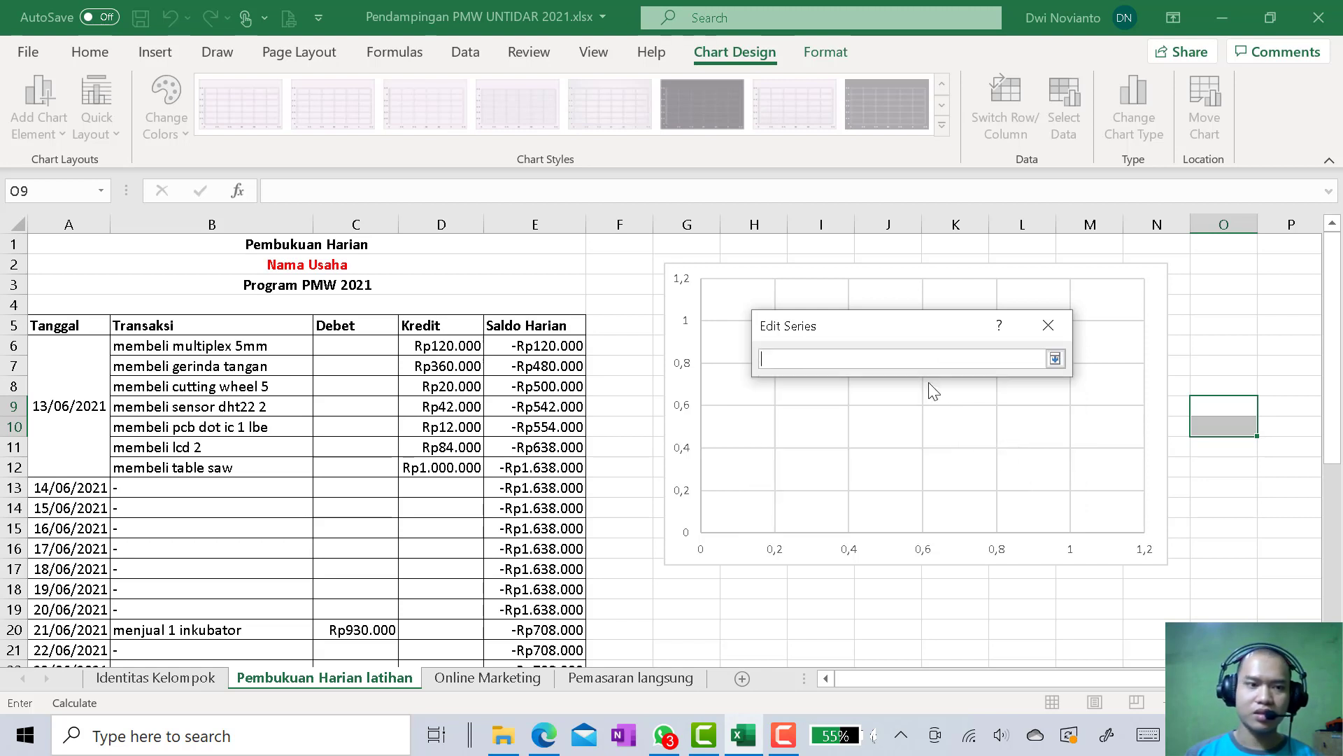
drag(83, 417, 70, 610)
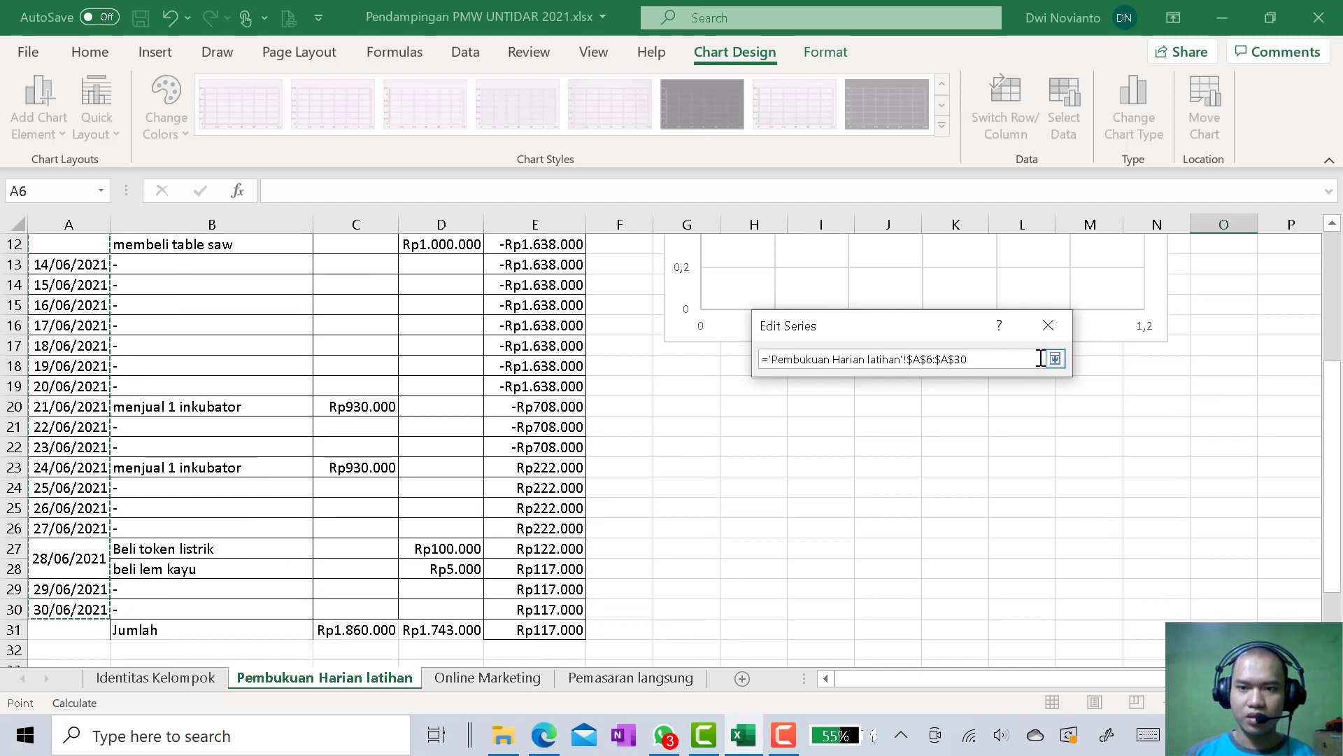
click(1055, 359)
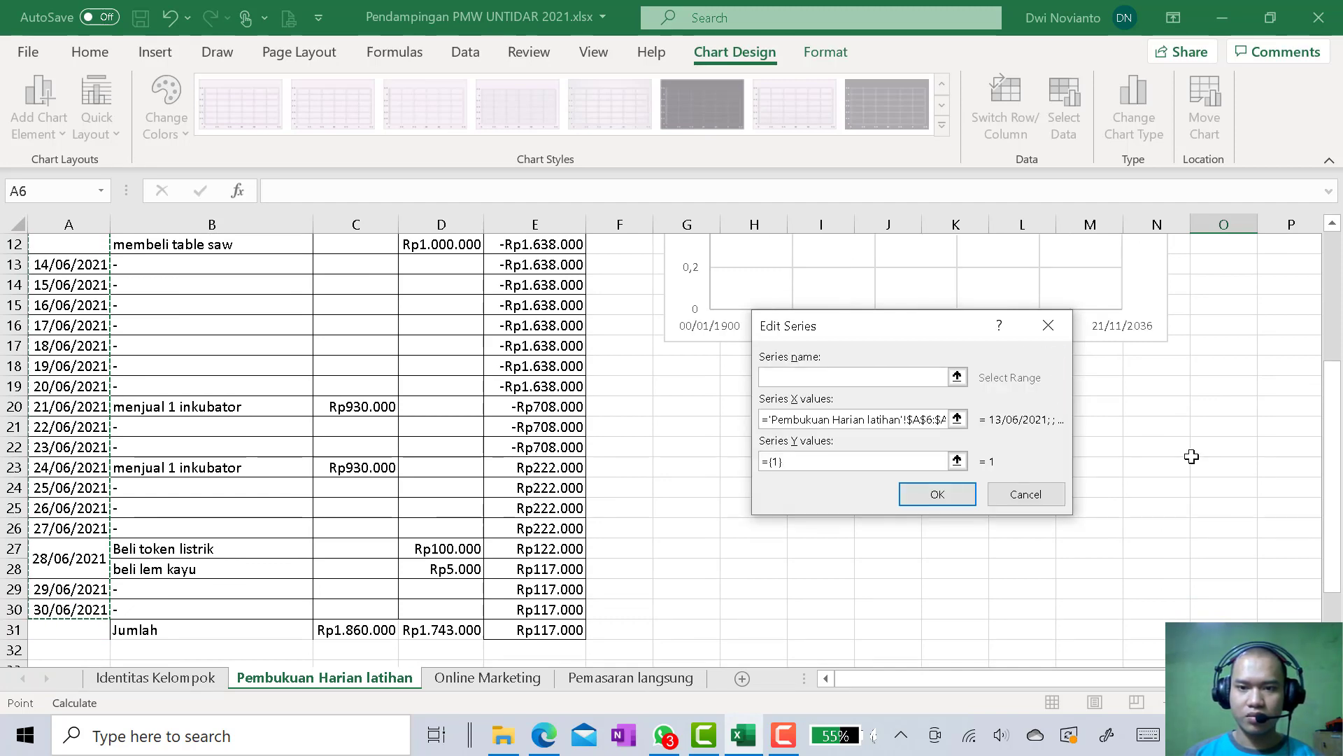
Set the series' Y values to the Saldo Harian range E6:E30 and apply the chart's data source
scroll(1193, 458, up, 4)
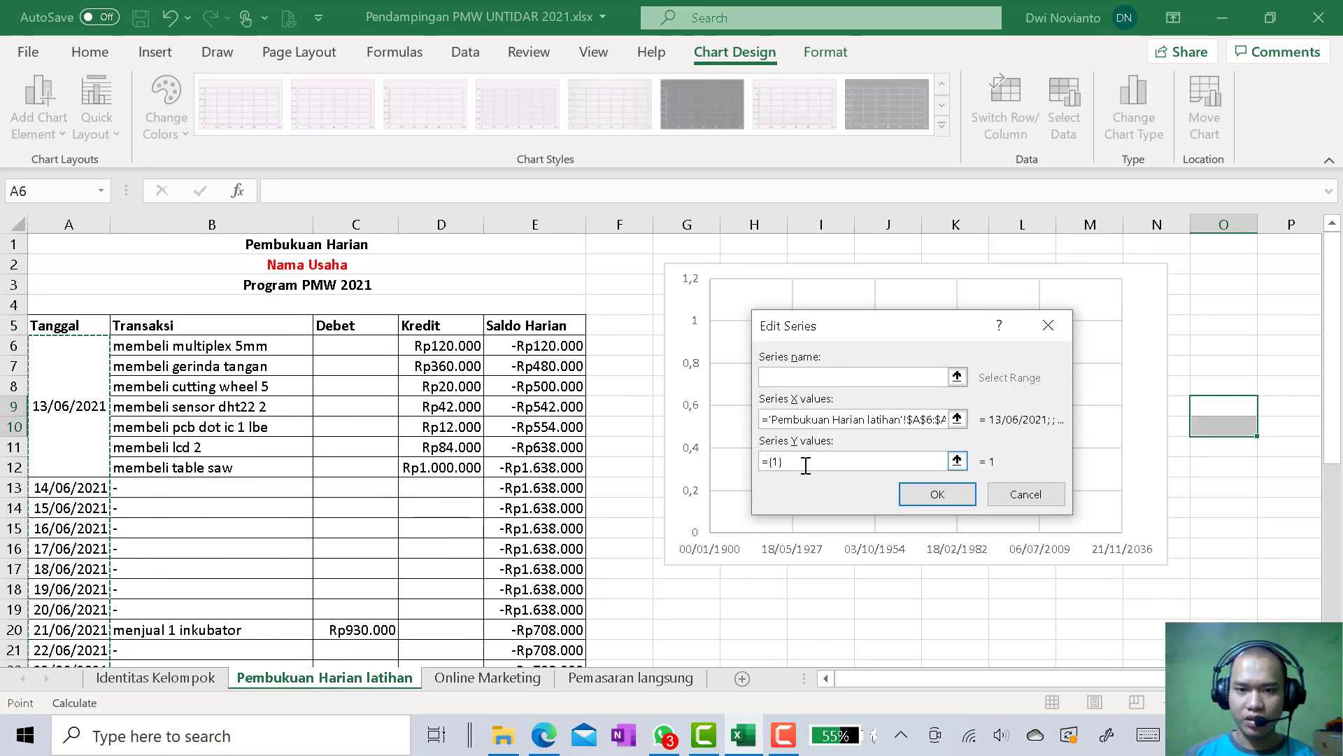
click(957, 459)
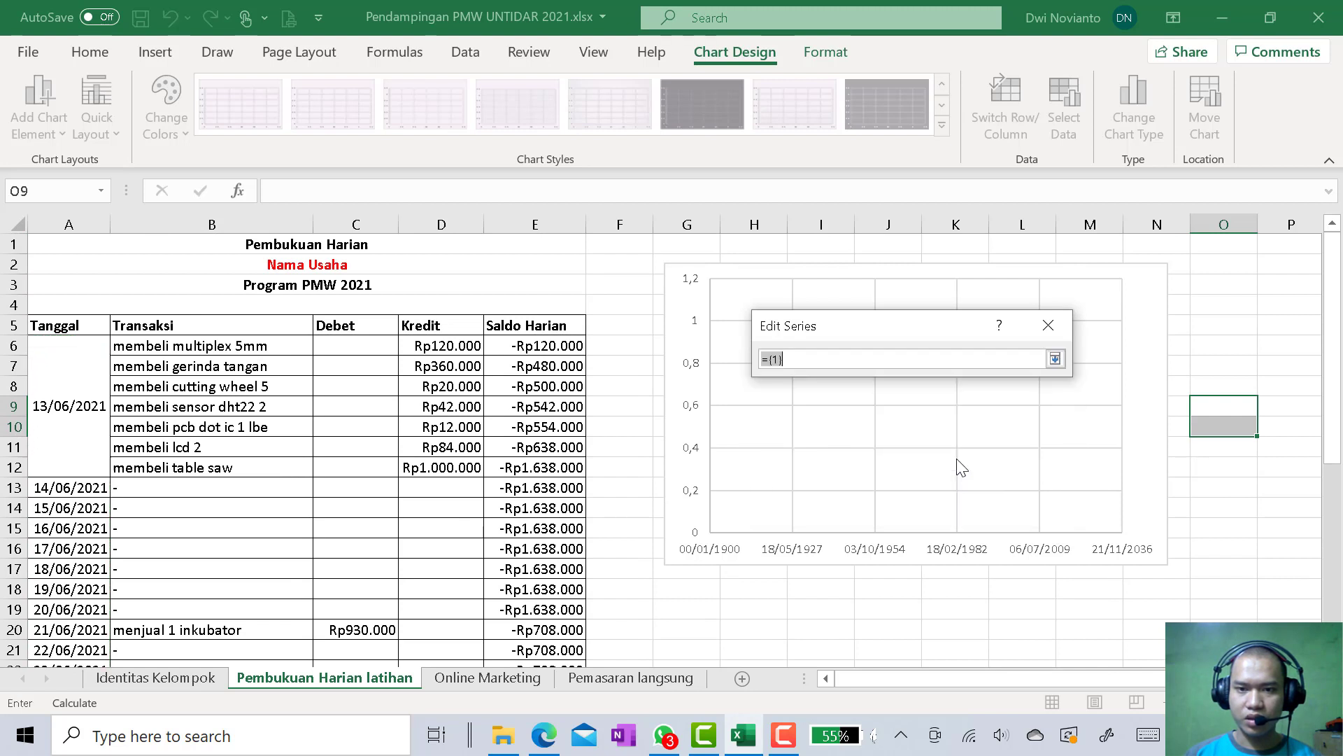
drag(543, 348, 540, 615)
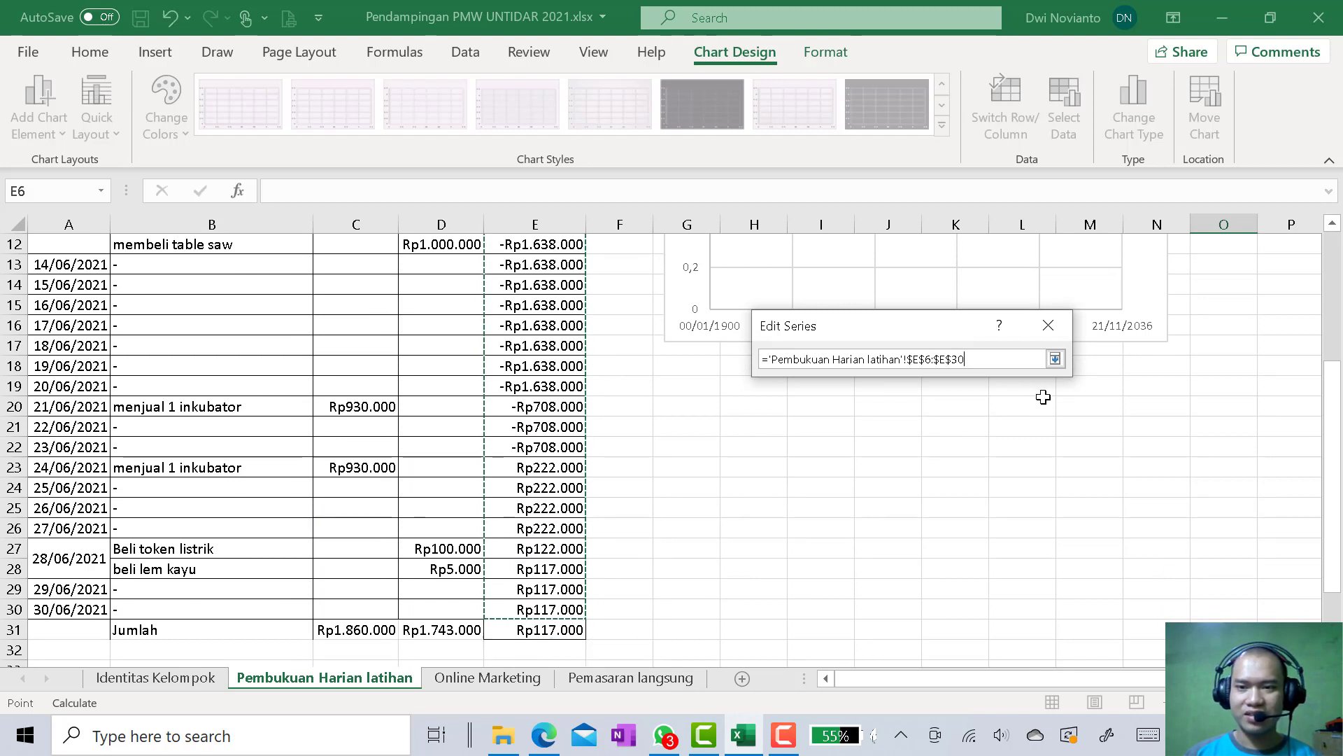
click(1055, 359)
scroll(1149, 556, up, 4)
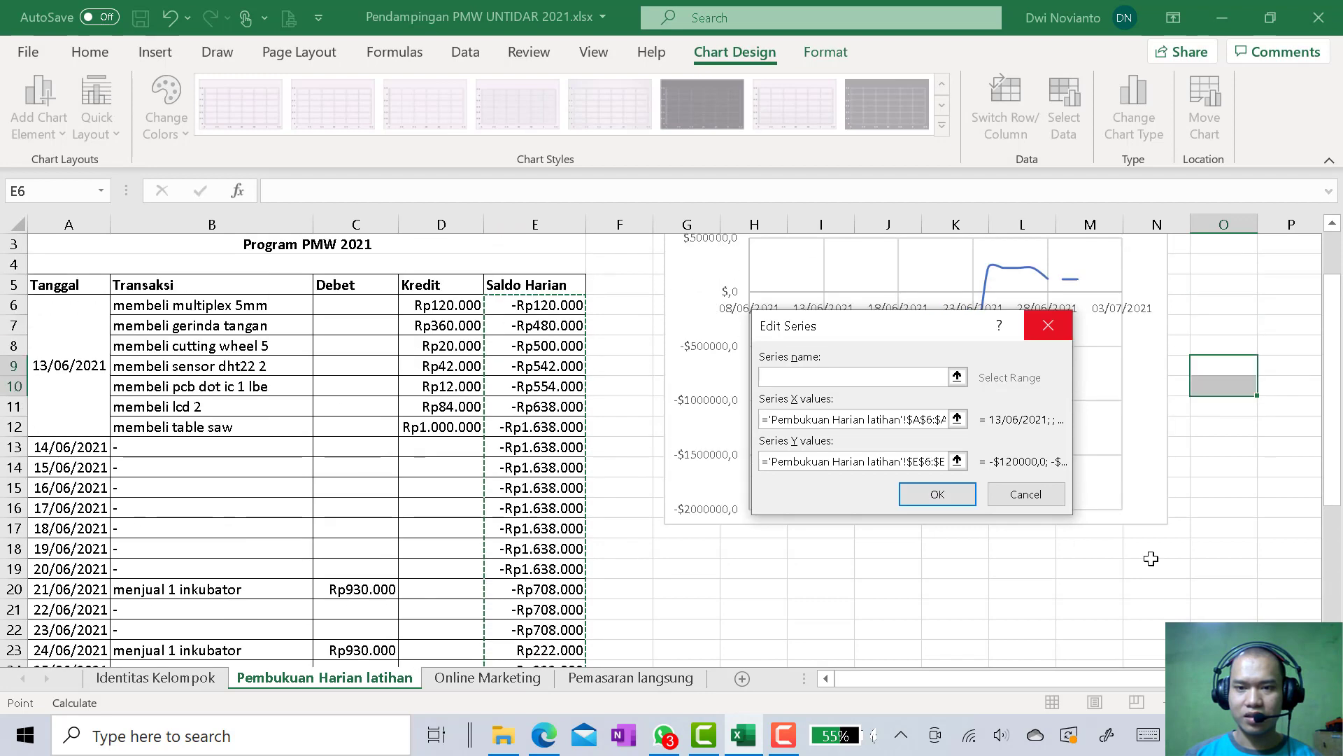
scroll(1151, 559, down, 4)
scroll(1150, 558, up, 3)
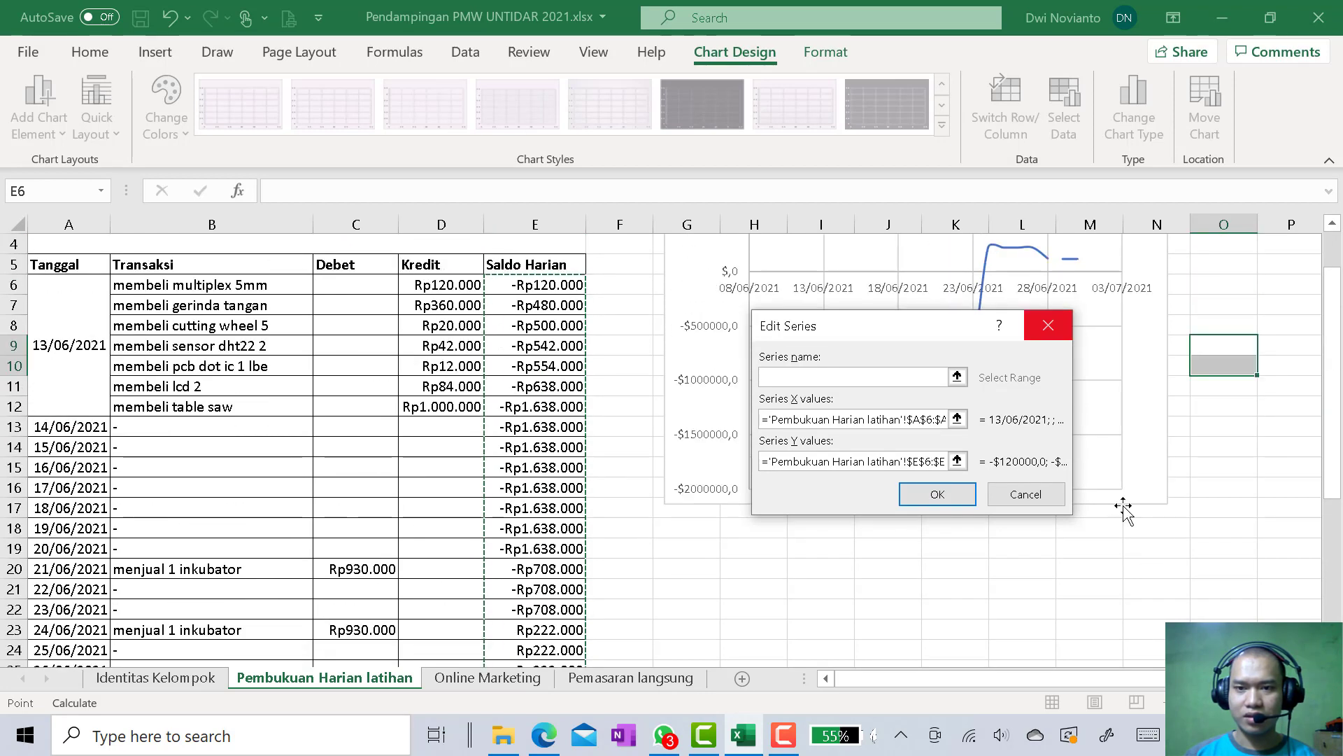
click(937, 495)
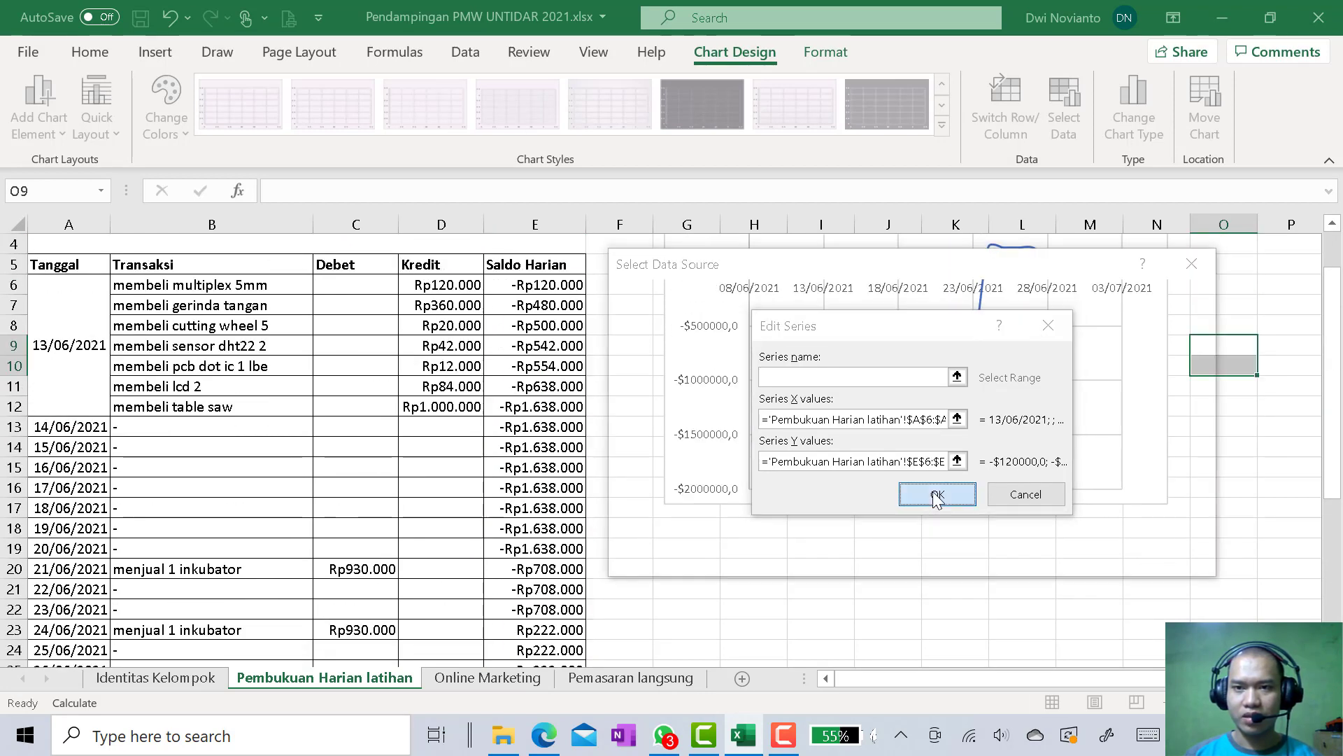
click(1086, 552)
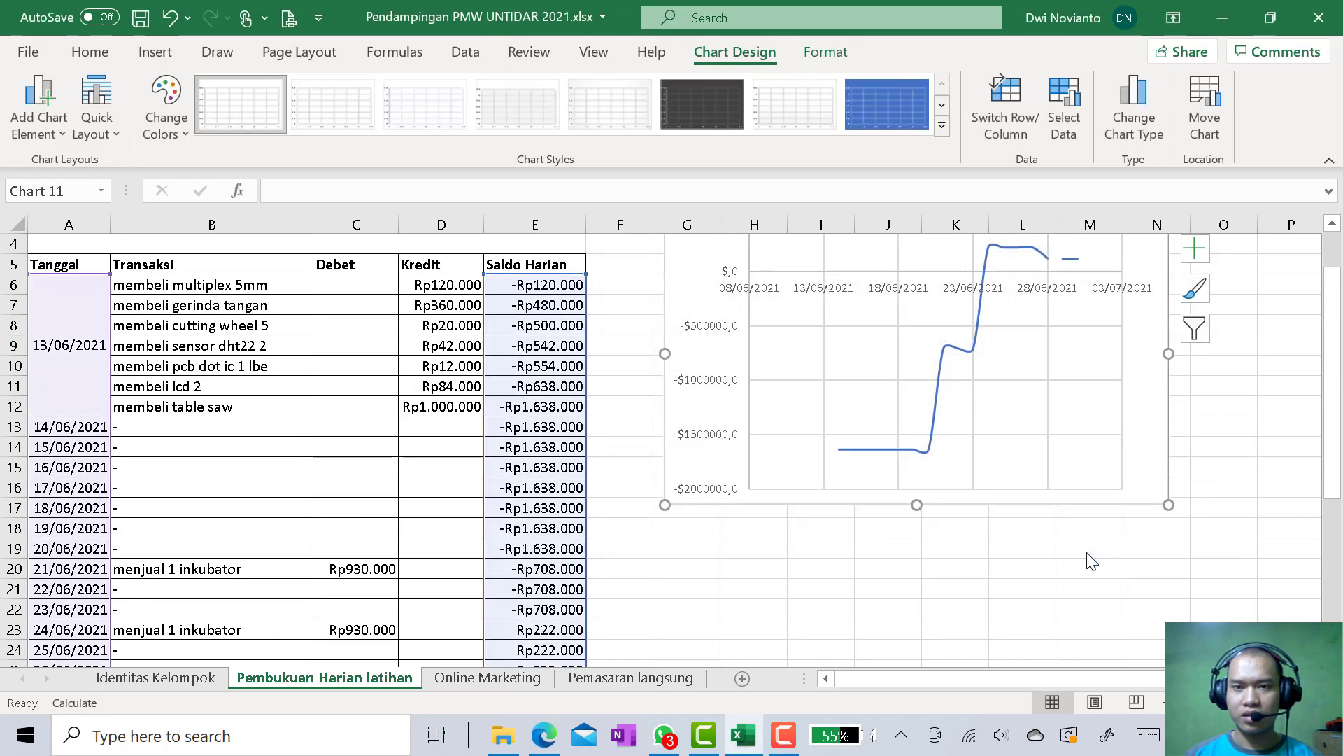
Try the hatched chart style, then apply the dark grey style with the glowing blue line to the balance chart
scroll(1062, 619, up, 1)
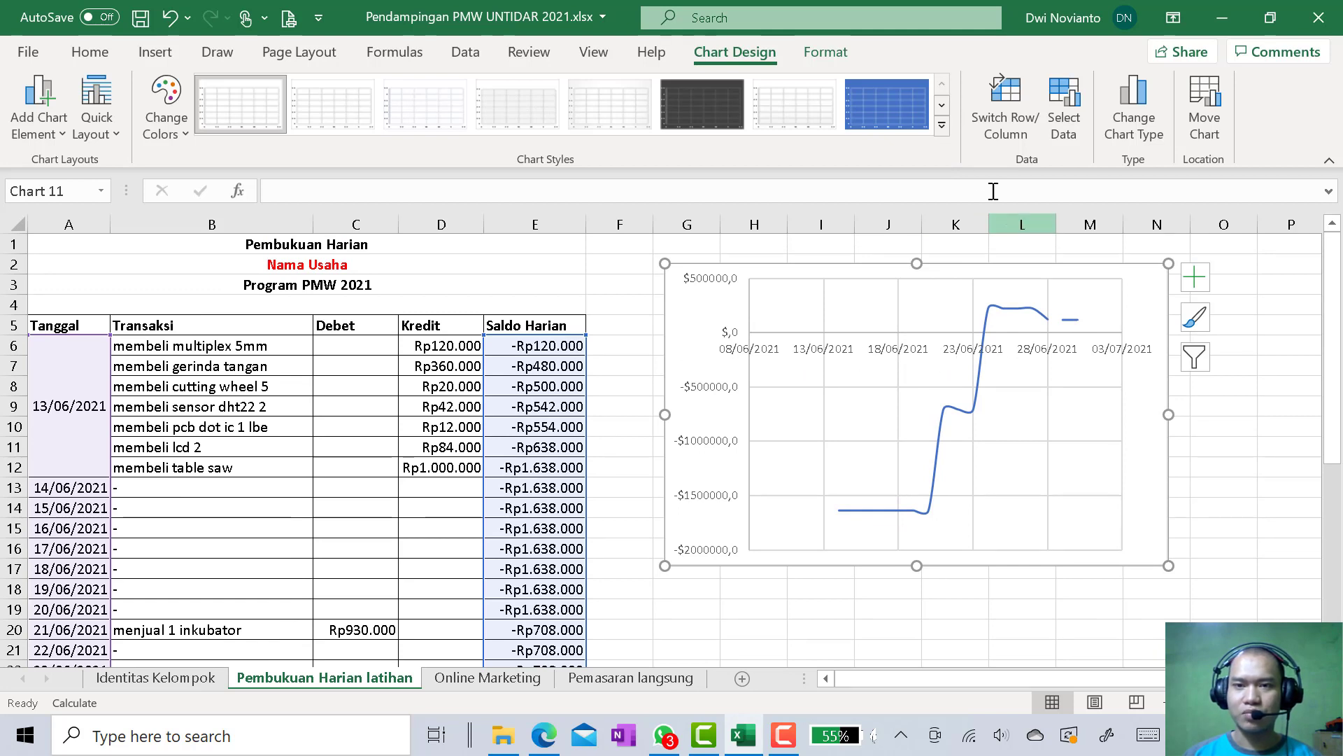
click(942, 125)
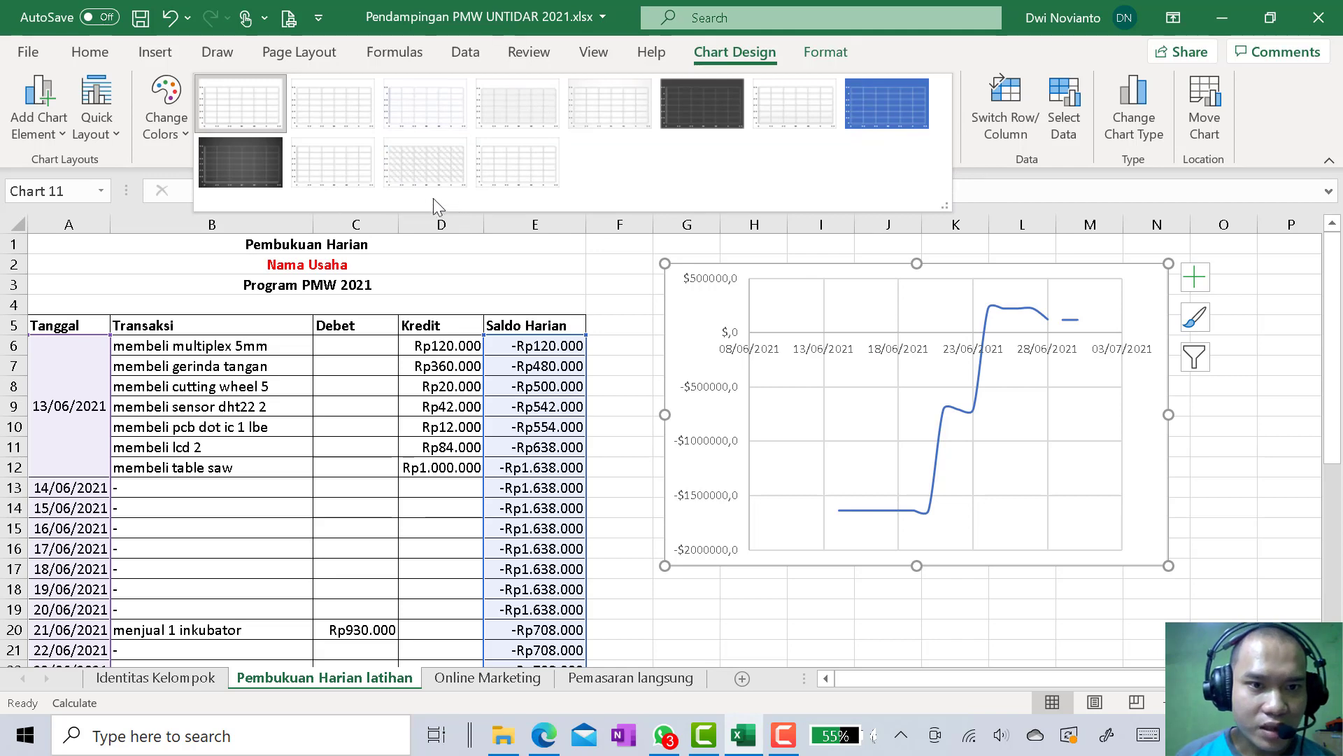
click(423, 171)
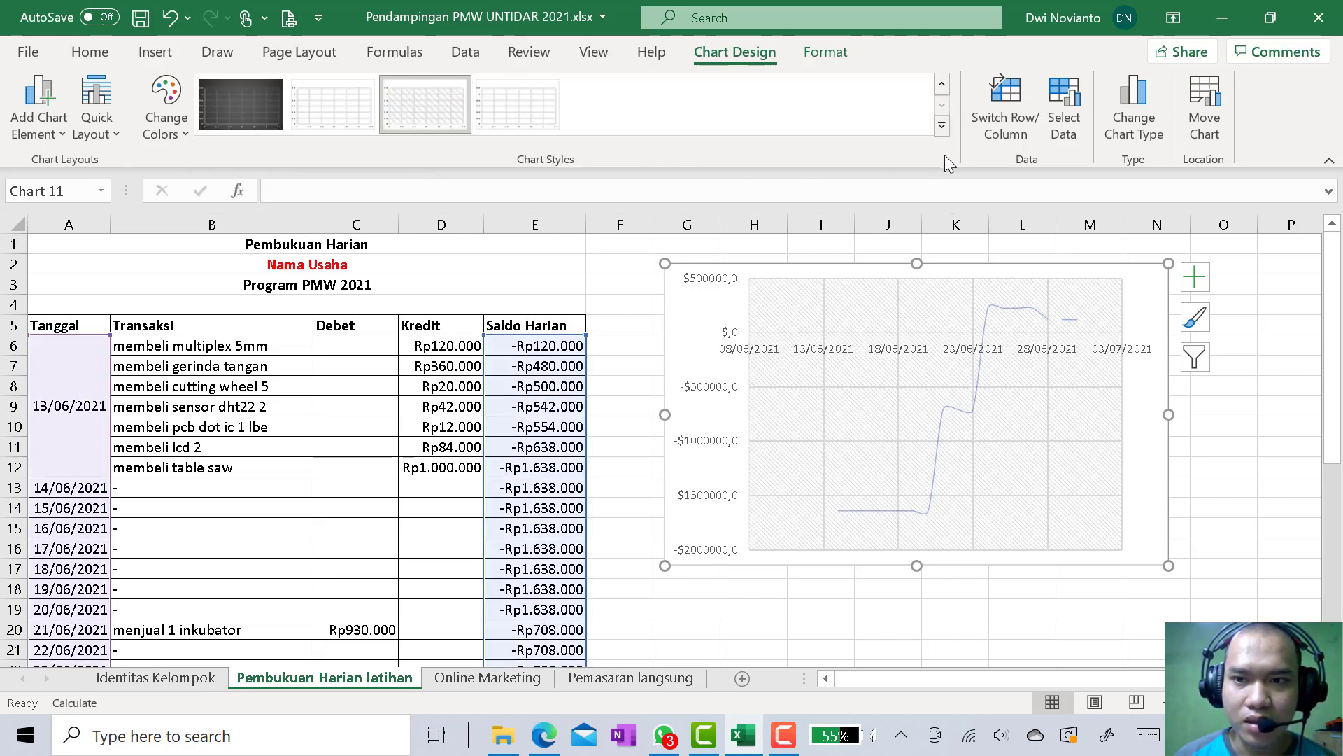
click(942, 126)
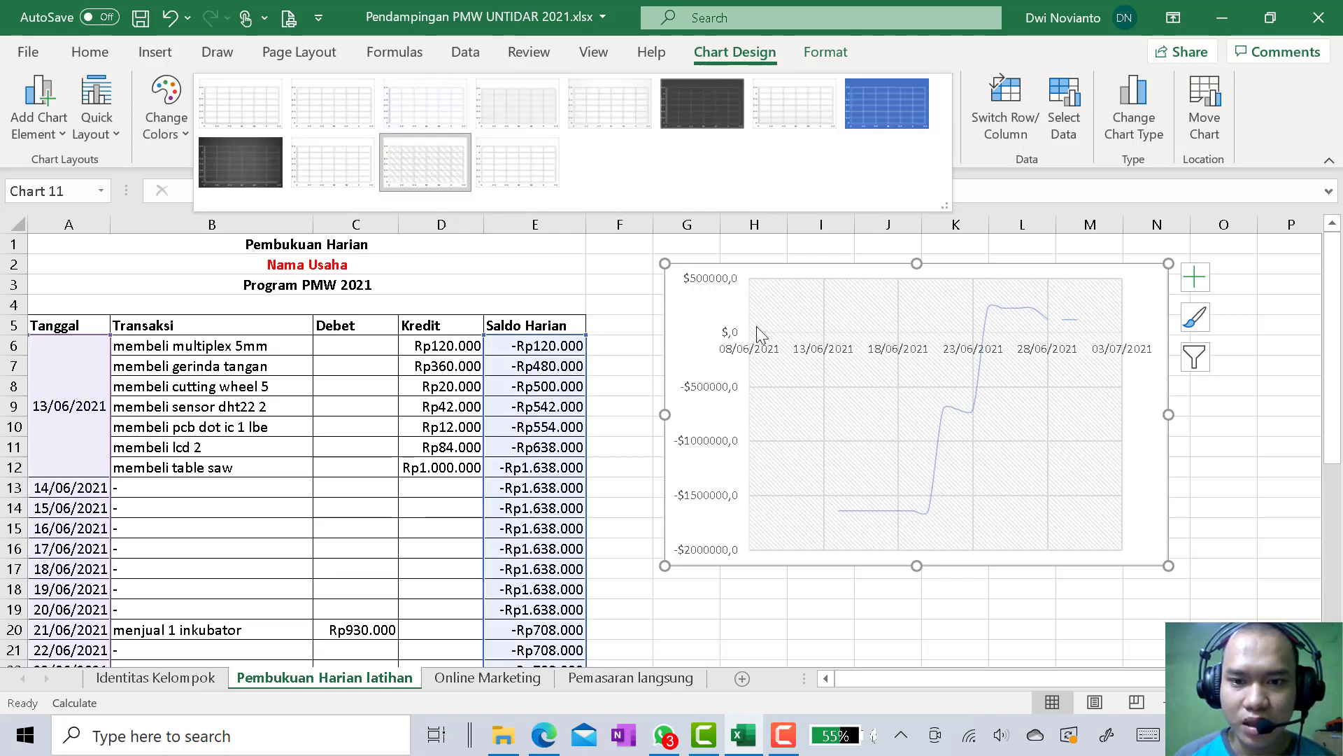
click(707, 115)
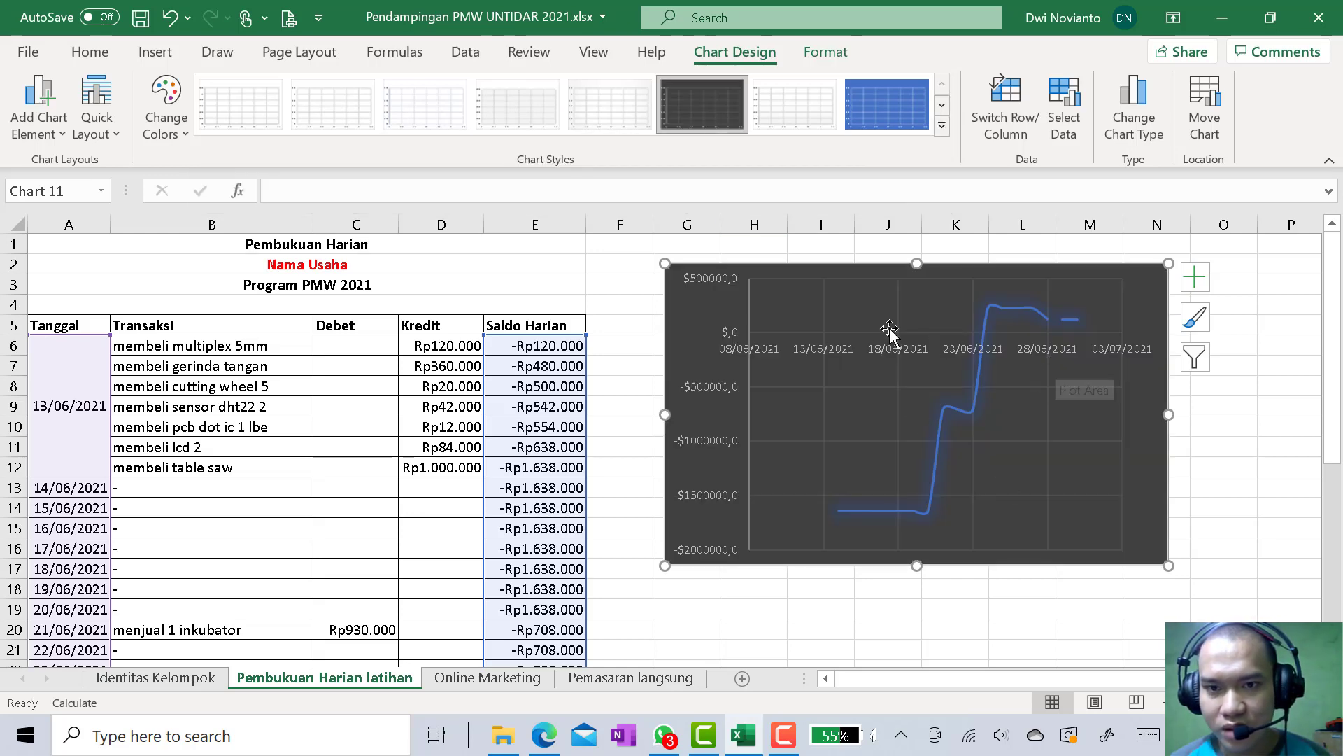
Format the numbers of the chart's vertical axis as Currency with the Rp symbol
click(930, 347)
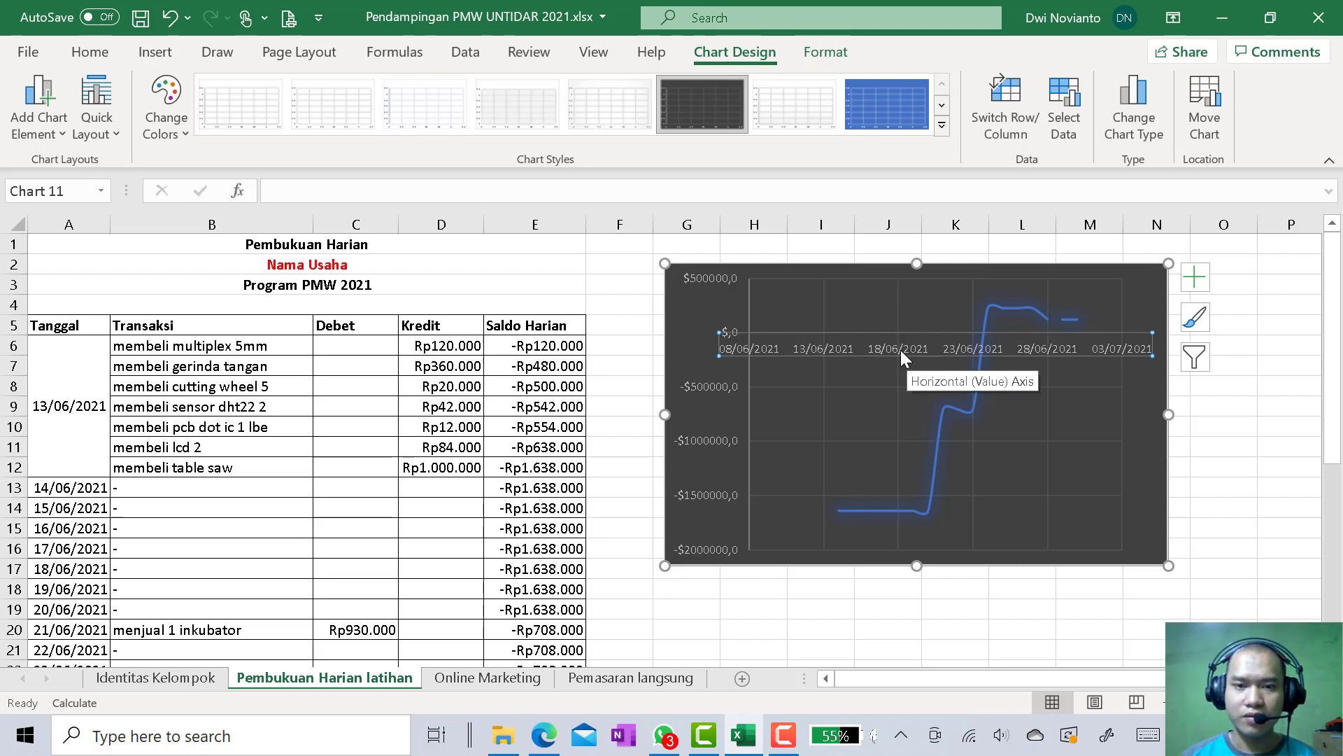
click(704, 387)
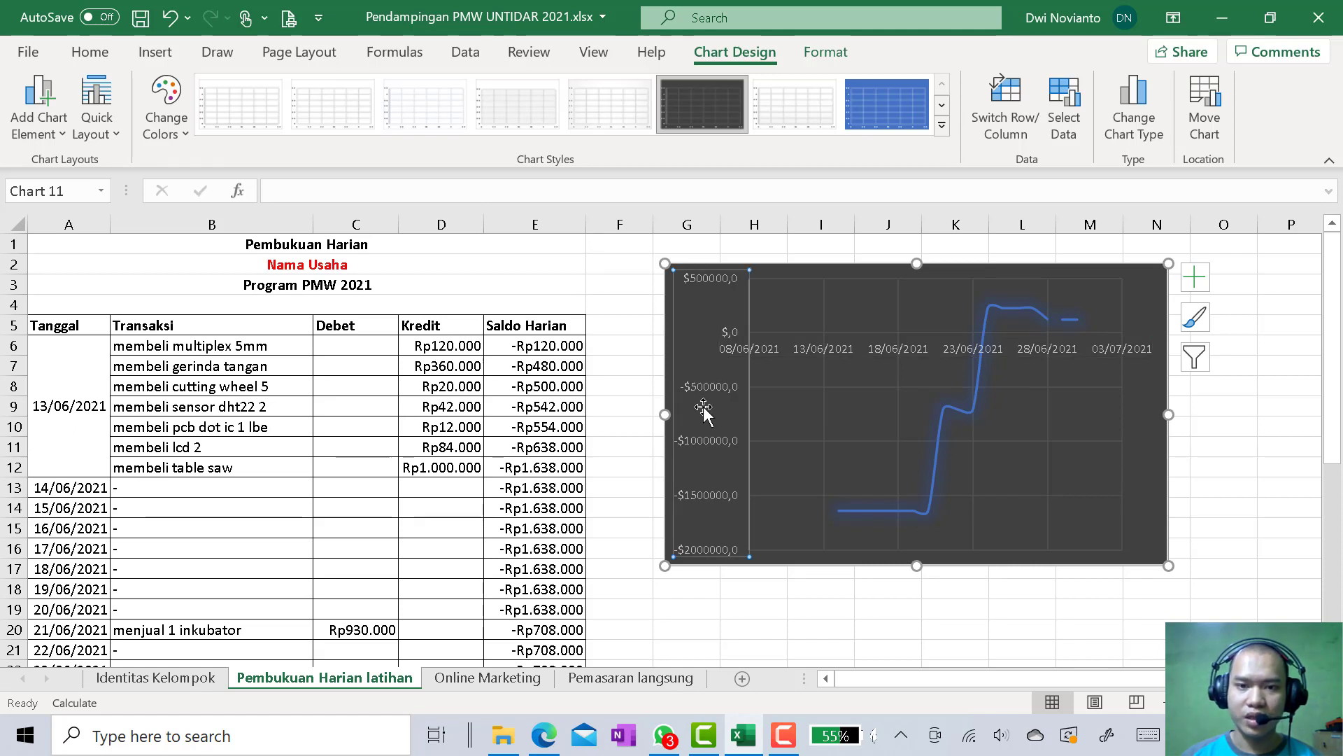
double_click(710, 386)
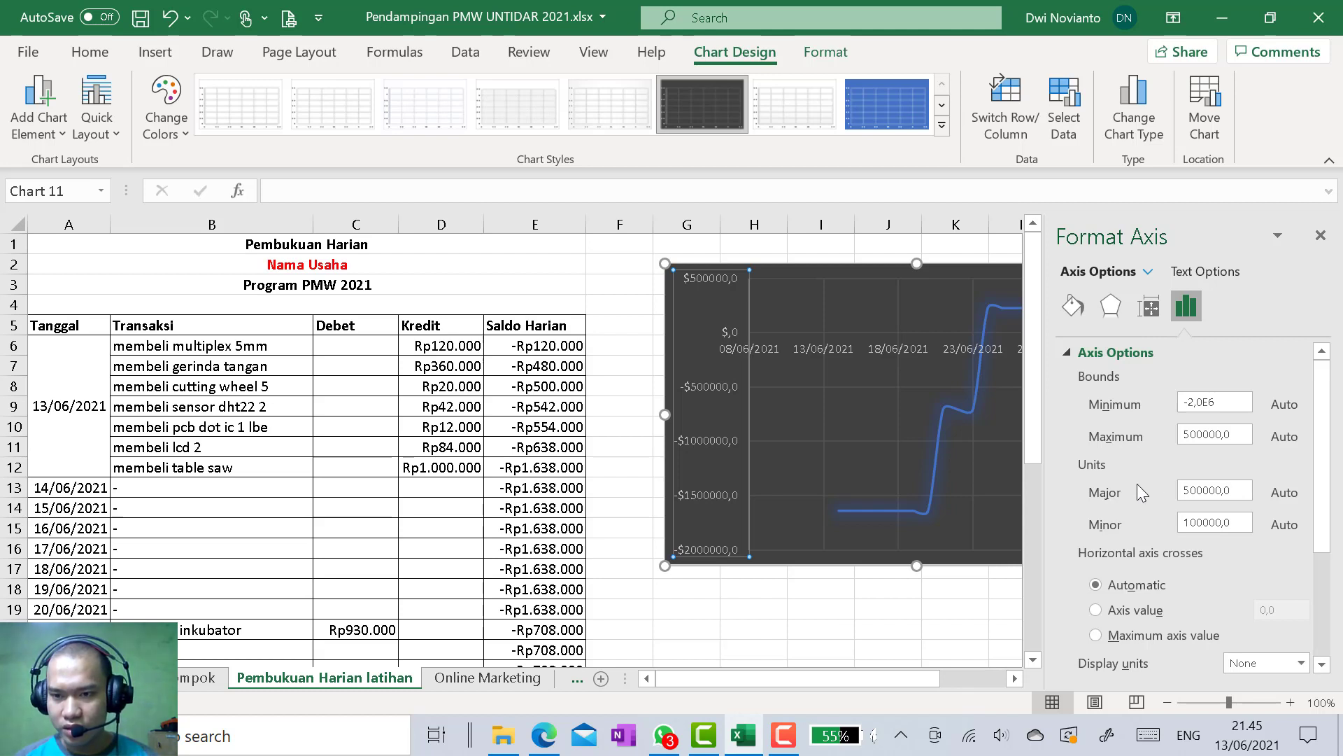
scroll(1136, 485, down, 3)
scroll(1136, 485, down, 1)
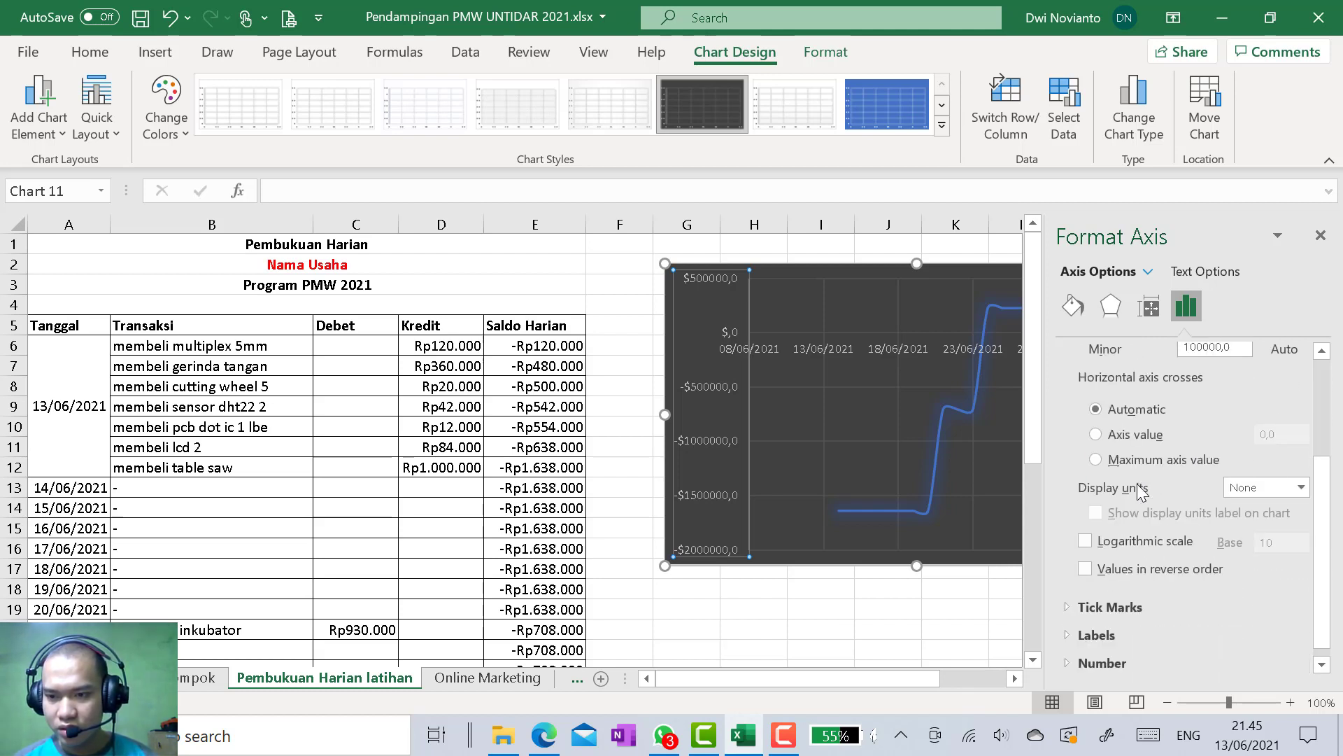
click(1066, 664)
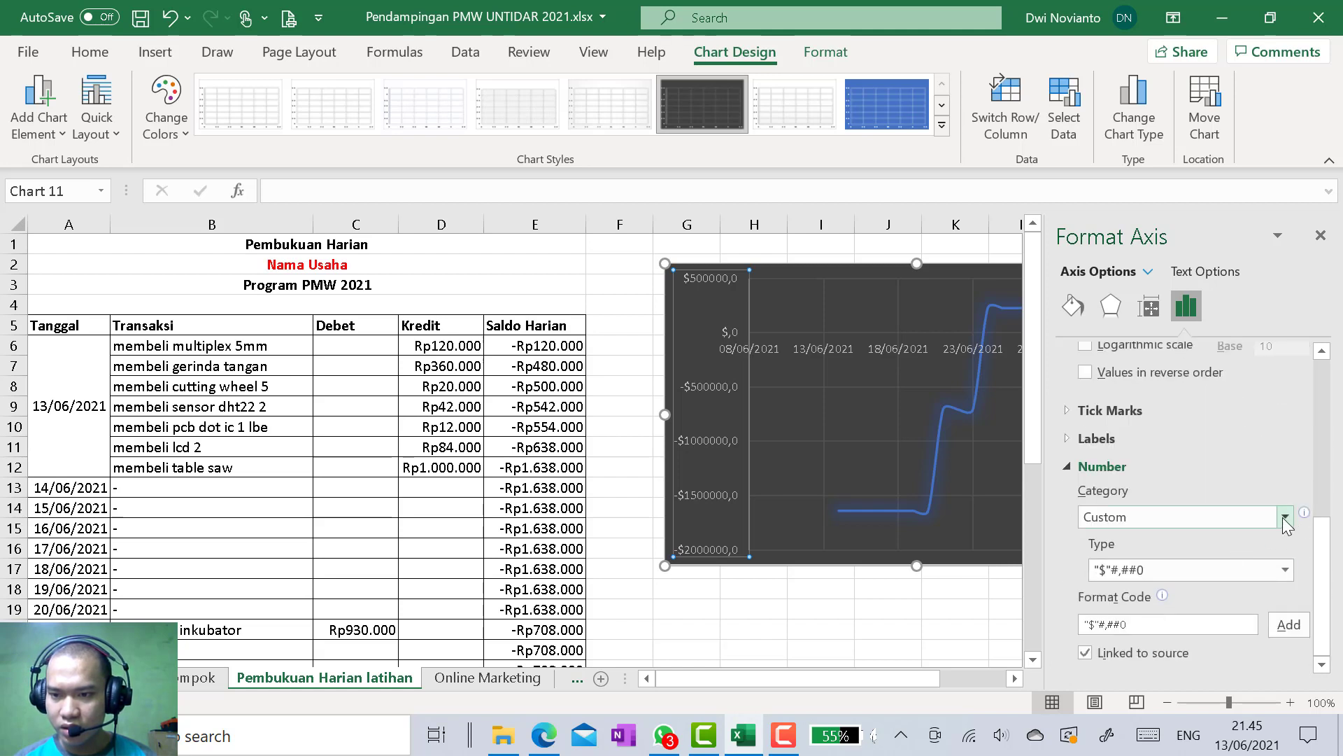
click(1285, 516)
click(1188, 305)
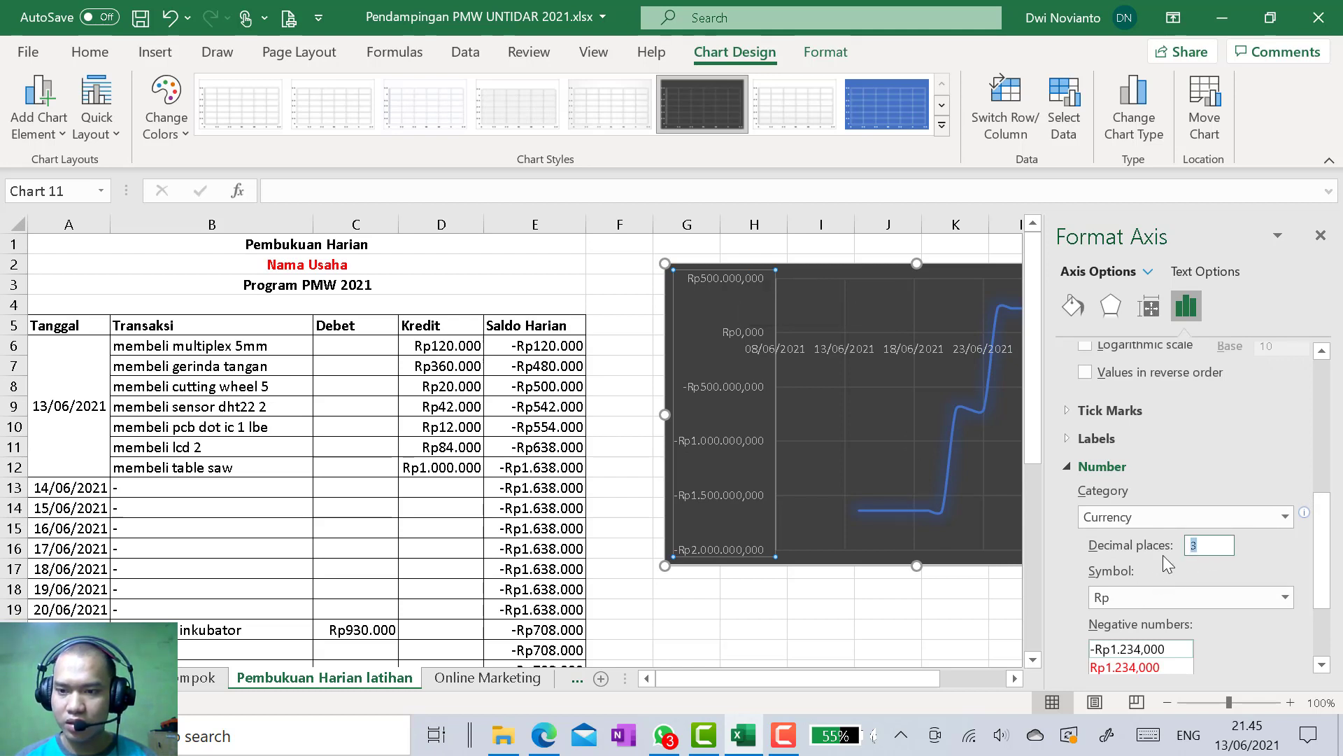
Set the vertical axis currency labels to 0 decimal places and close the axis formatting
text(0)
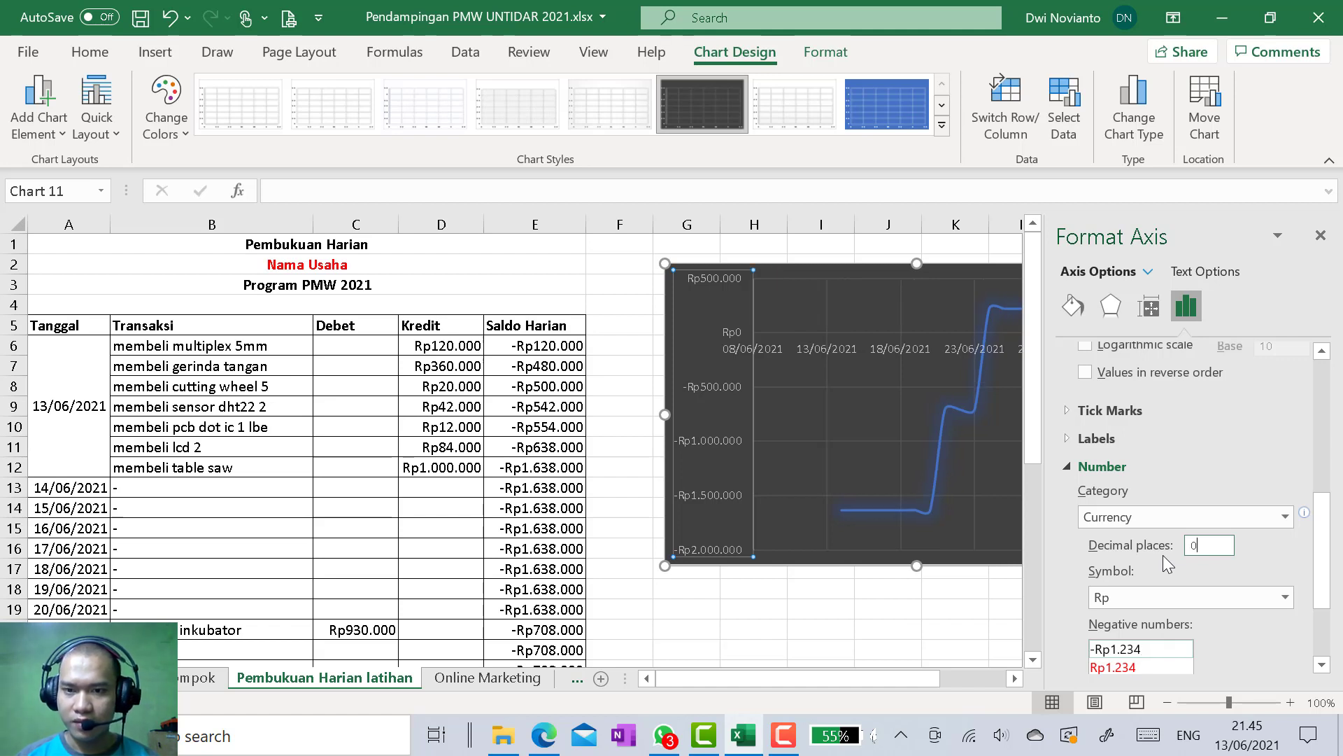
scroll(1222, 627, down, 3)
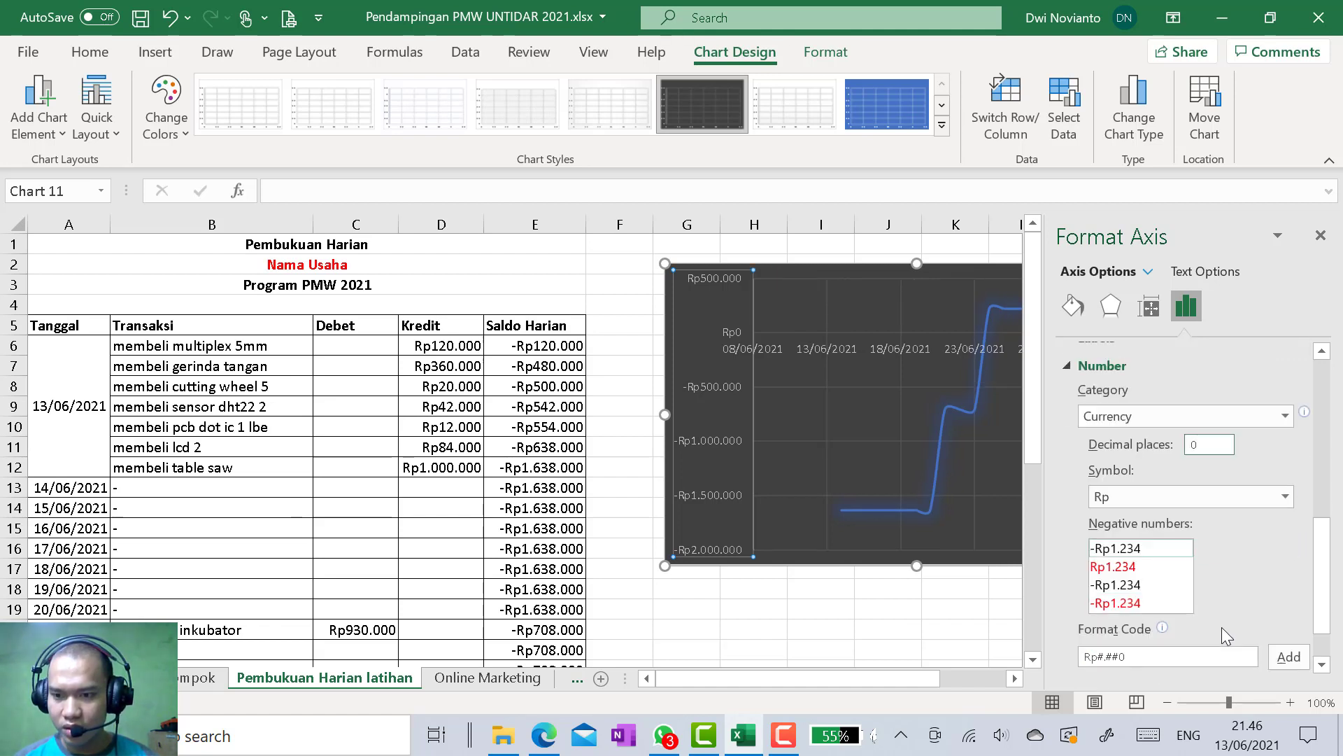
scroll(1222, 627, down, 1)
scroll(1222, 626, up, 10)
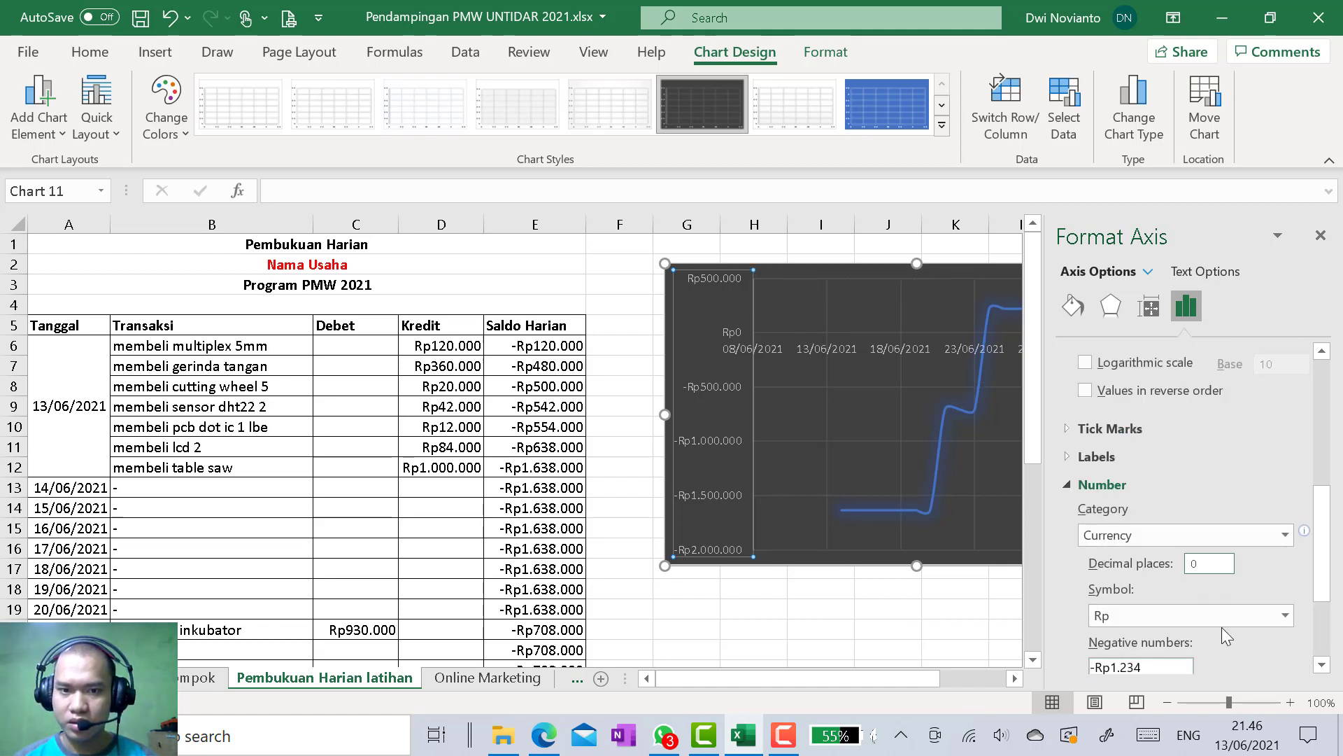
scroll(1222, 627, up, 5)
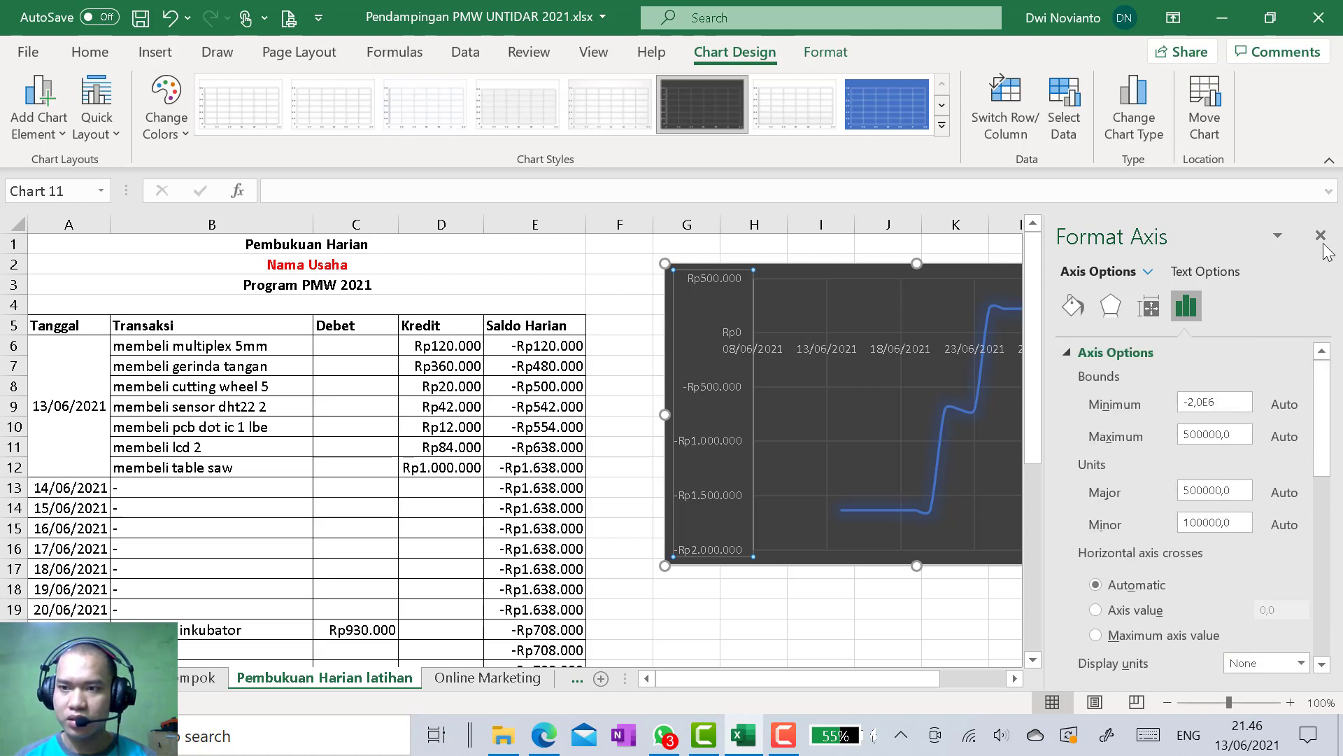
click(1321, 236)
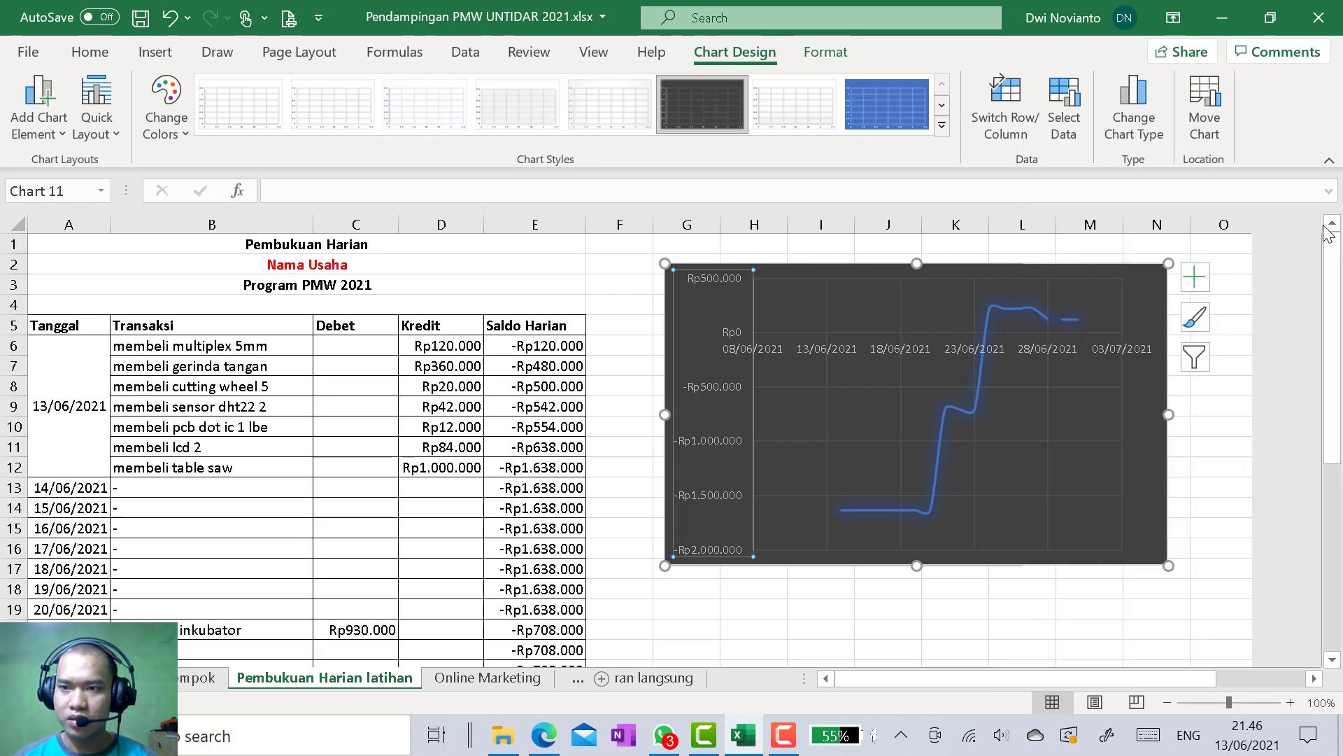
Set the label position of the chart's horizontal date axis to Low
click(939, 349)
click(1141, 354)
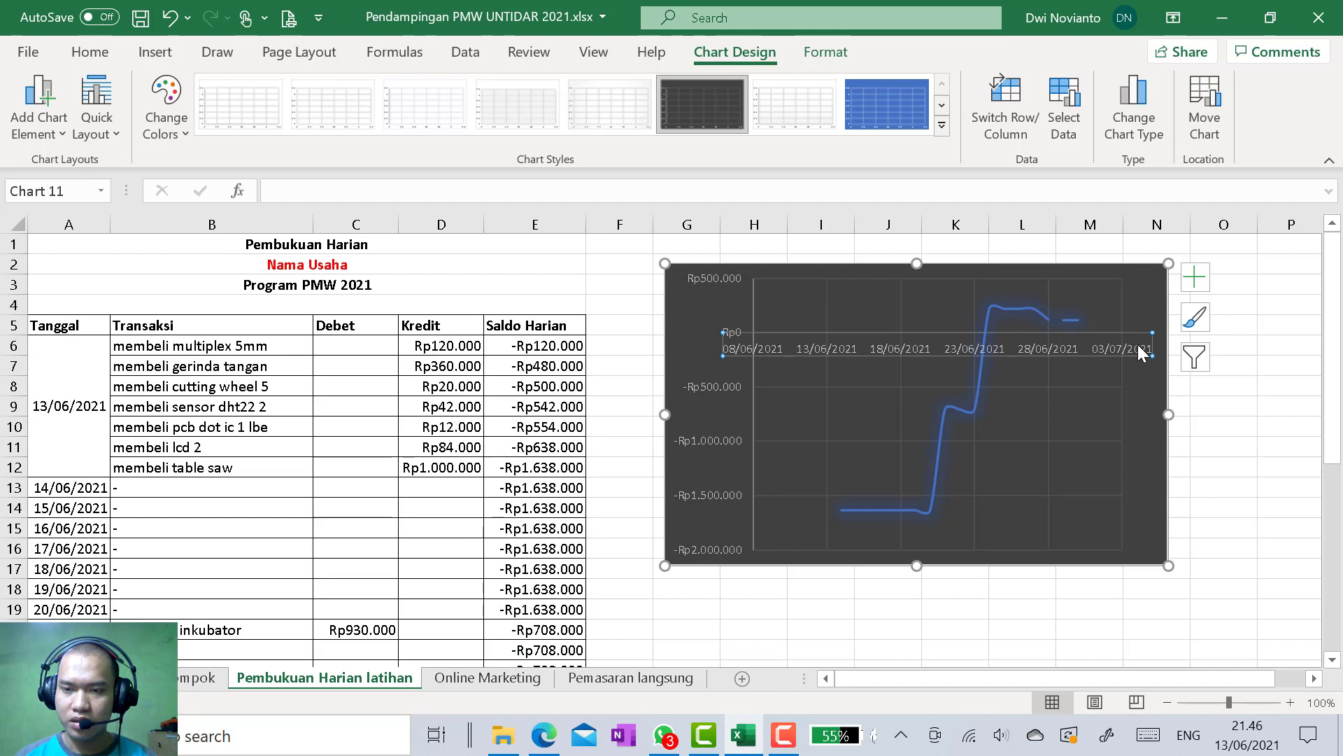
double_click(1141, 349)
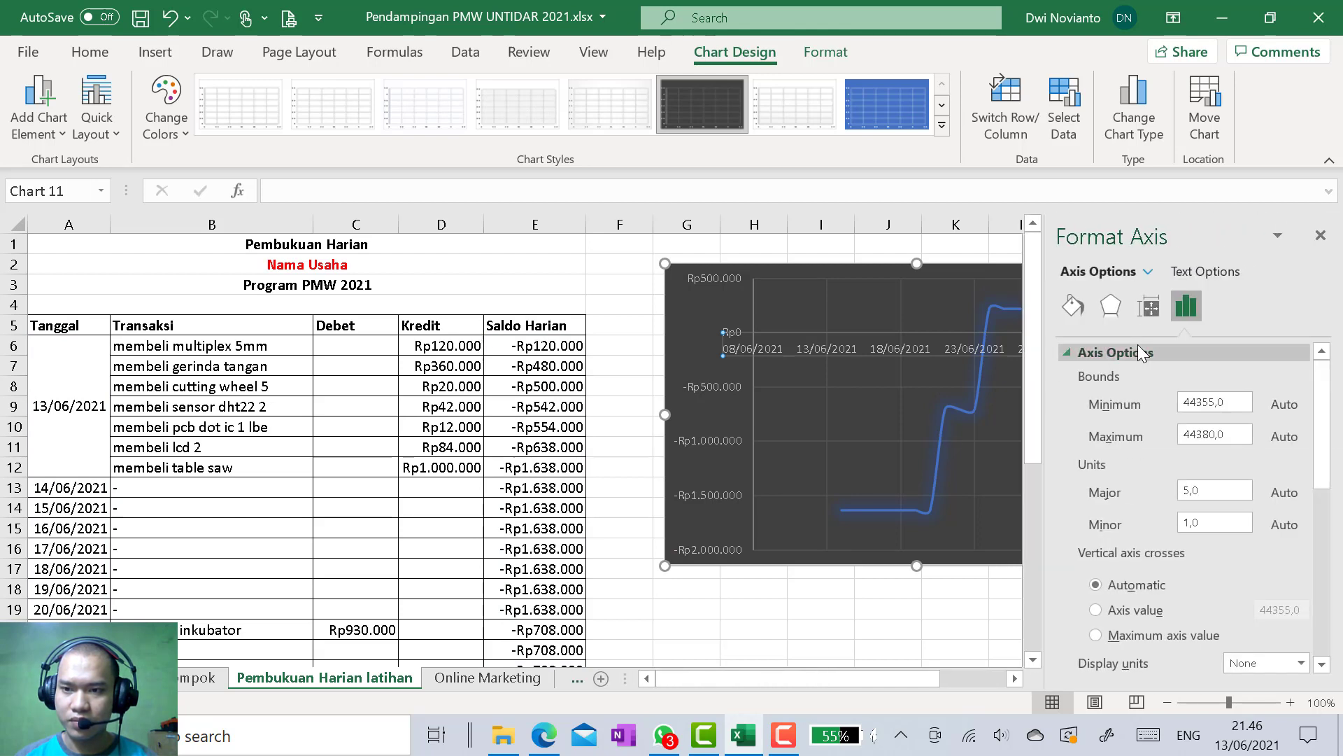
scroll(1139, 573, down, 3)
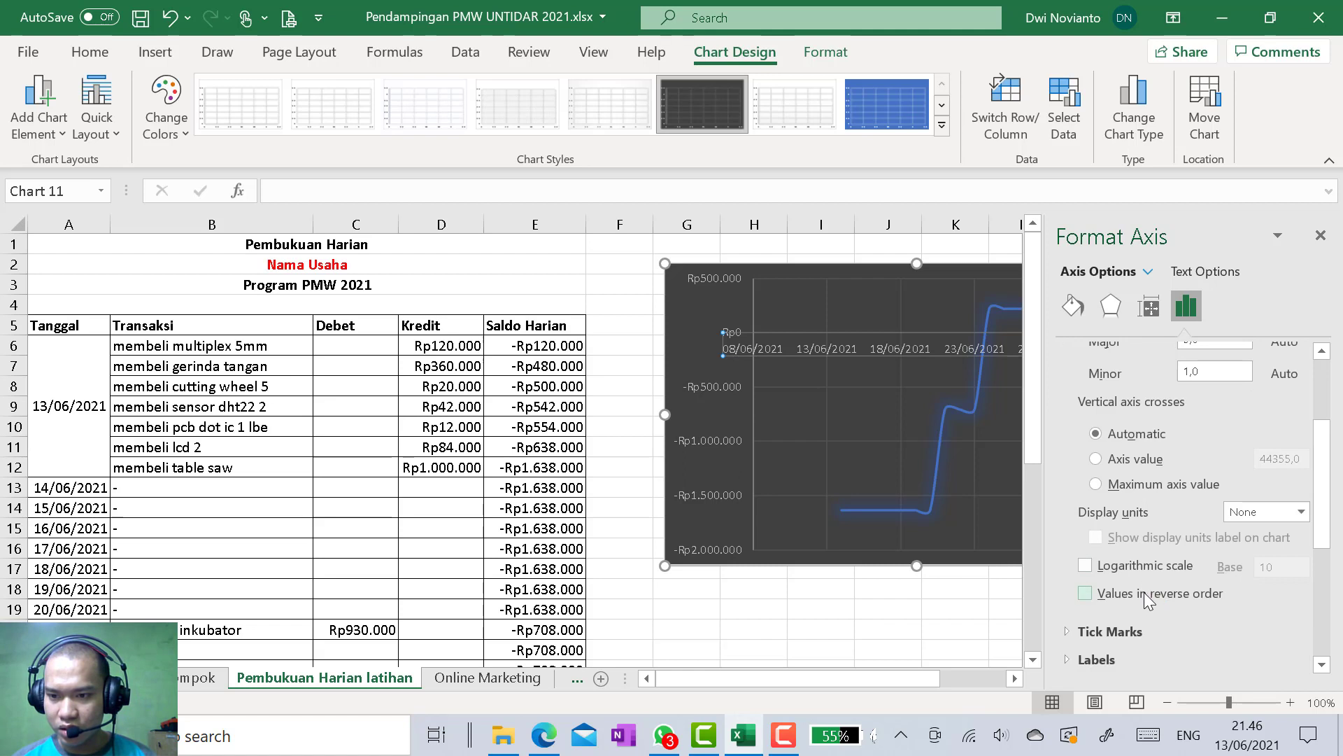
scroll(1144, 591, up, 2)
click(1127, 562)
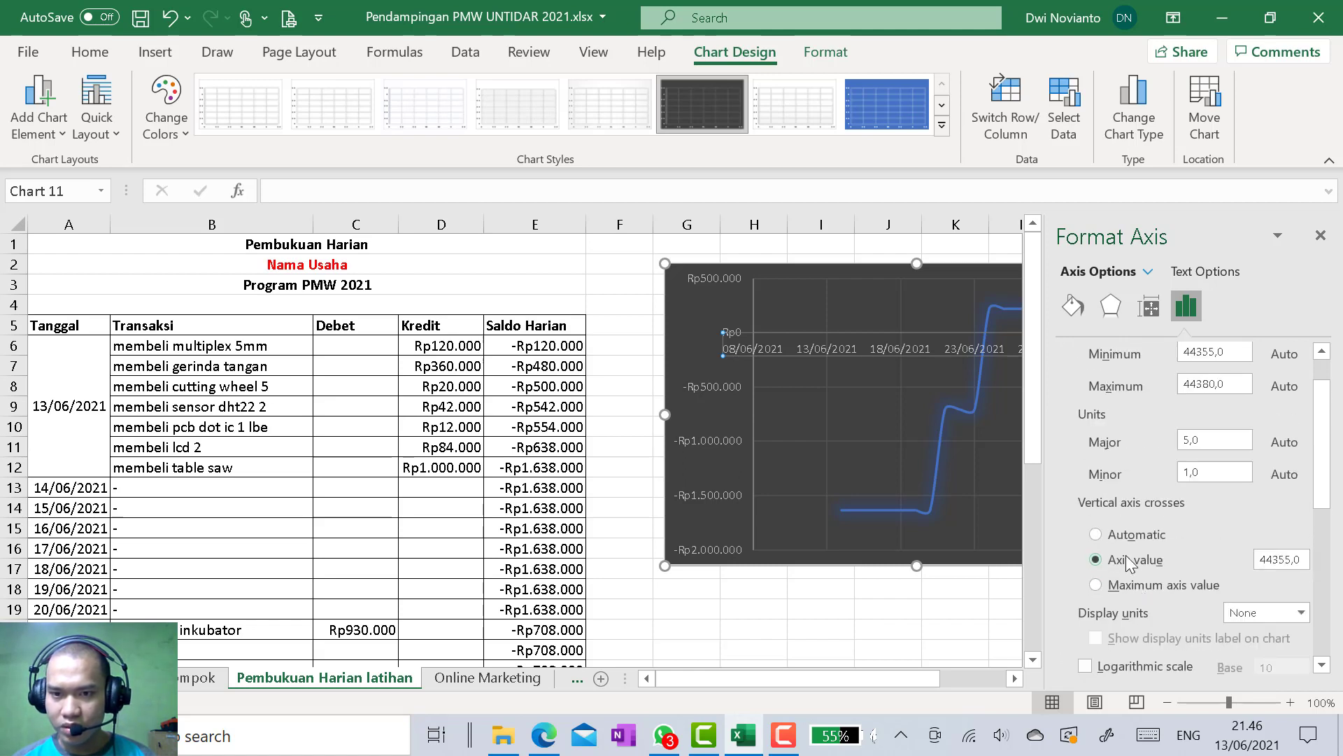
click(1119, 535)
scroll(1148, 560, up, 1)
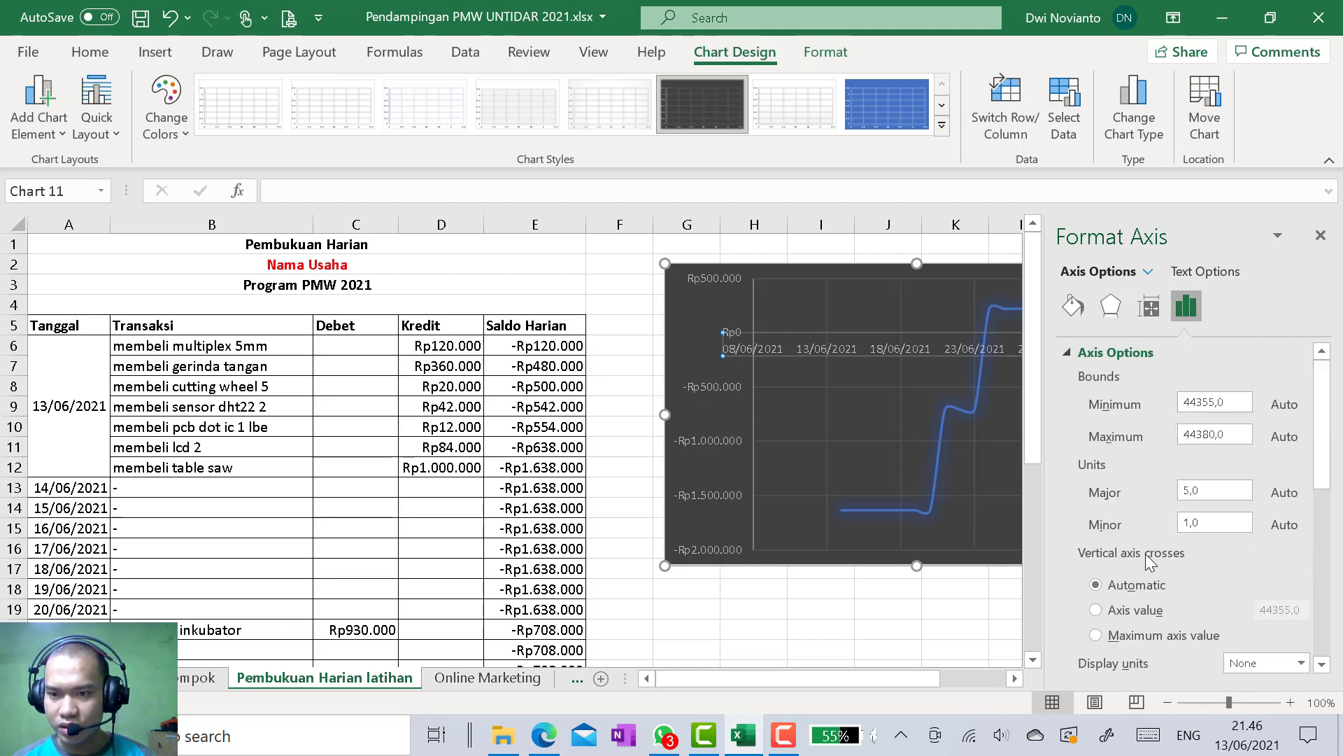
scroll(1144, 529, down, 6)
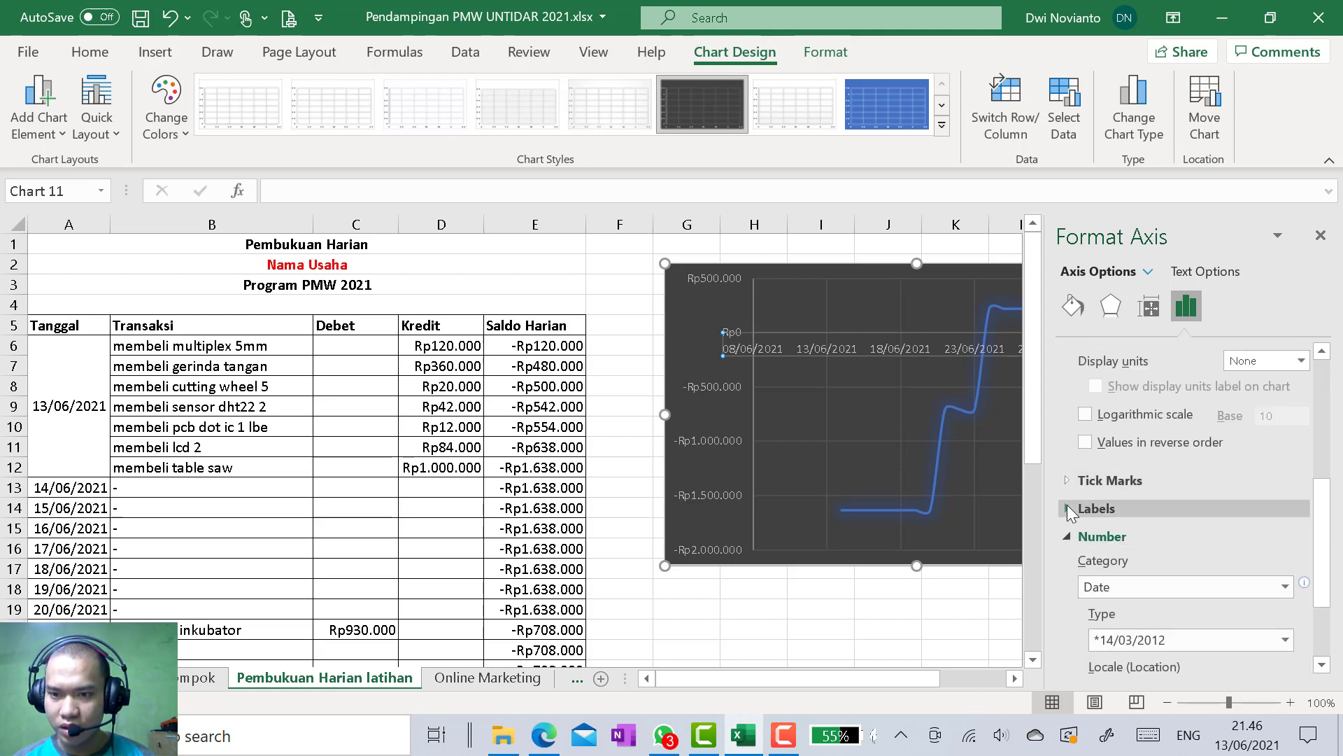
click(1067, 507)
click(1301, 536)
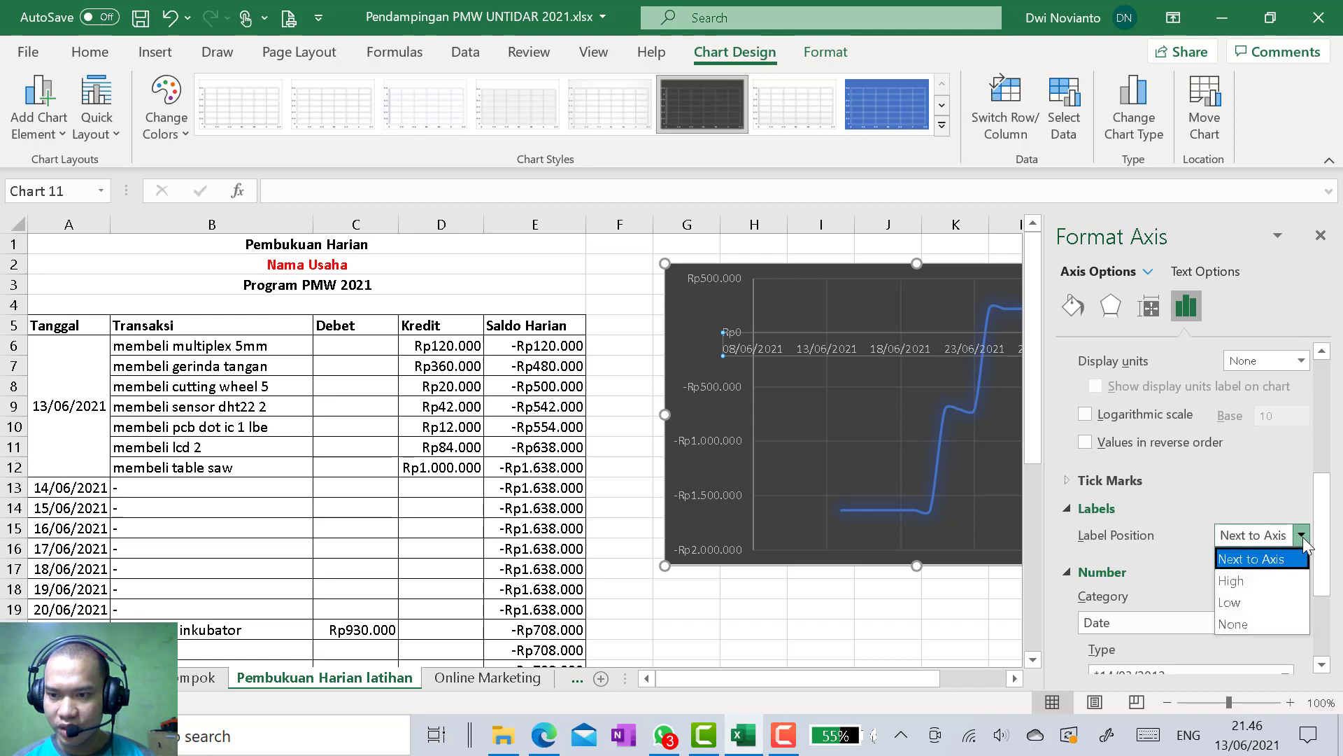
click(1258, 610)
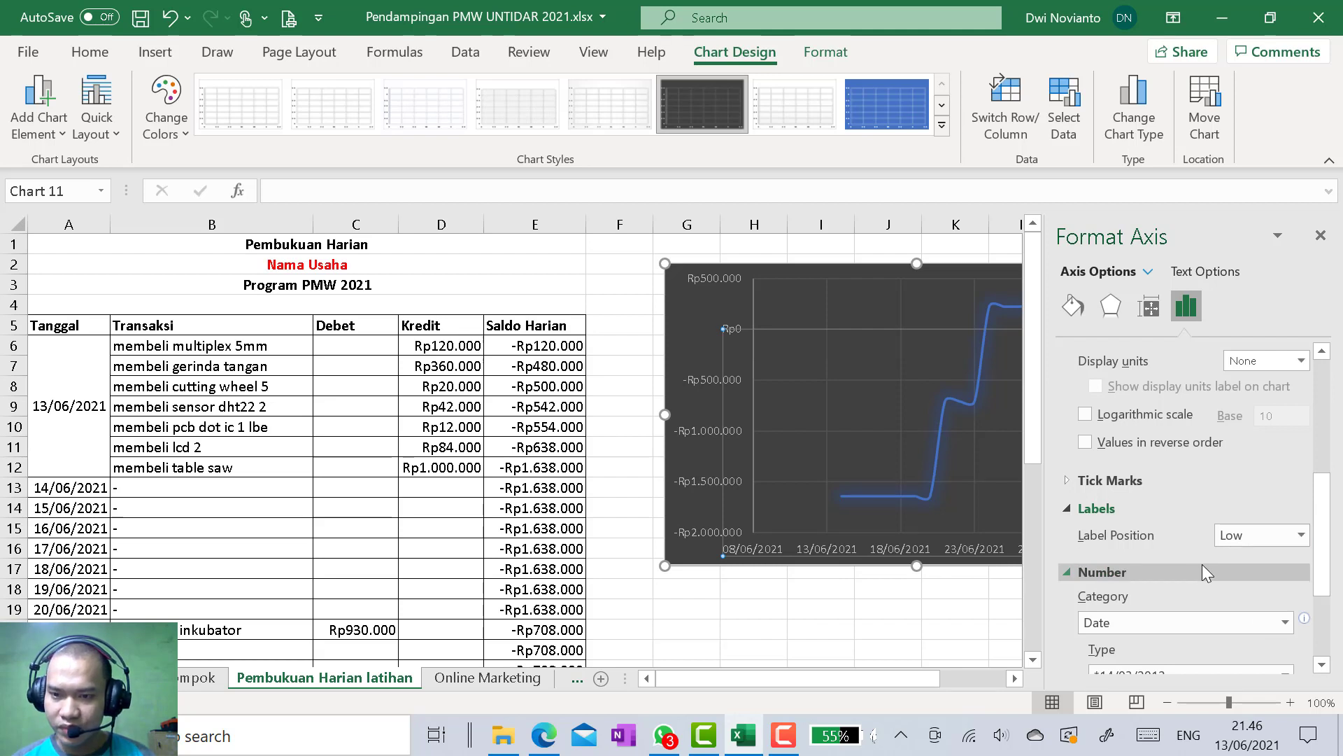
Set the horizontal axis date type to *Rabu, 14 Maret 2012 and close the axis formatting
scroll(1202, 572, up, 3)
scroll(1202, 572, down, 3)
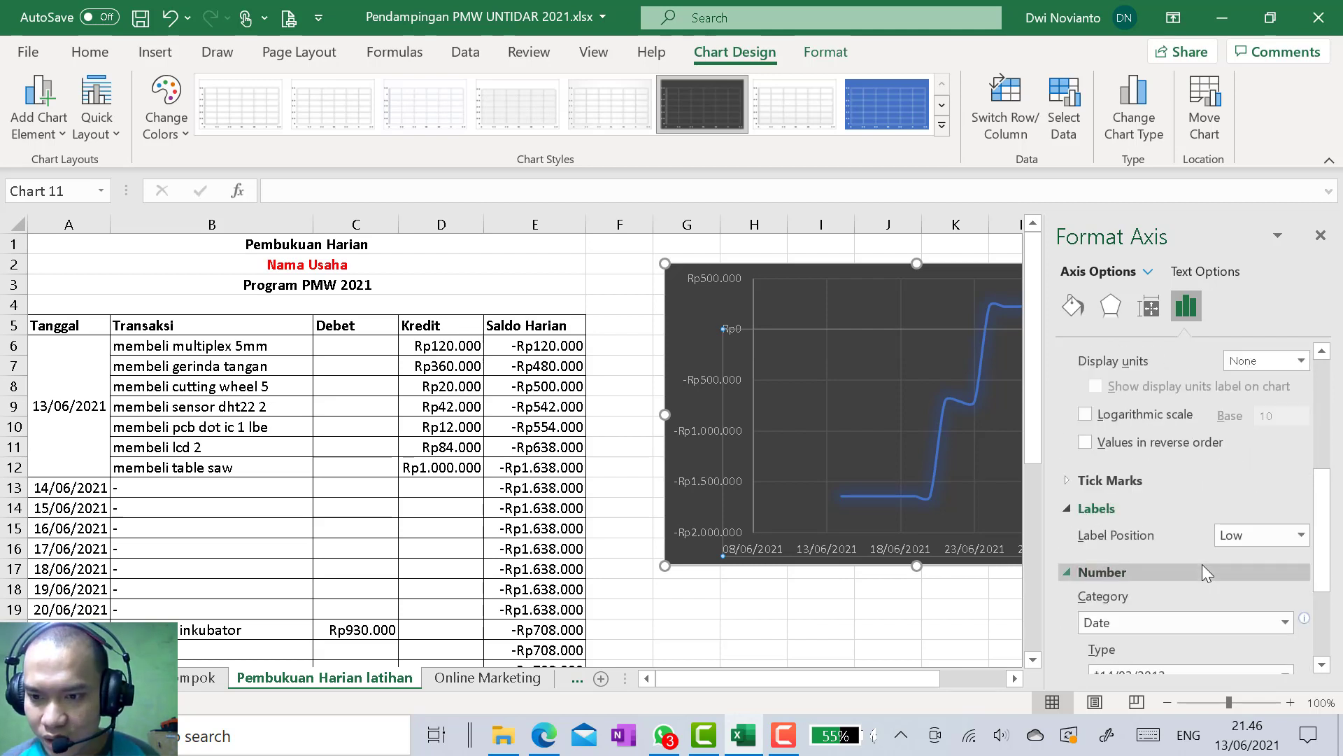
scroll(1202, 566, down, 2)
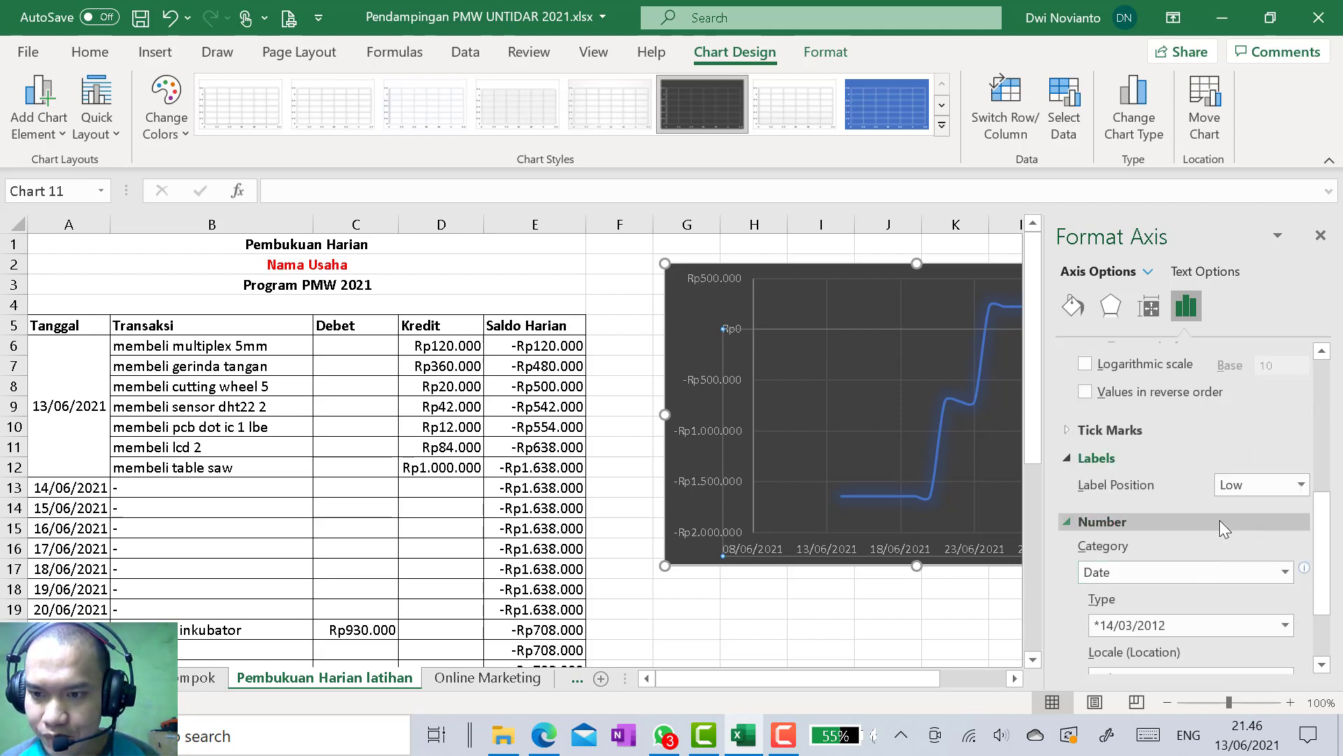
scroll(1220, 524, down, 4)
click(1286, 473)
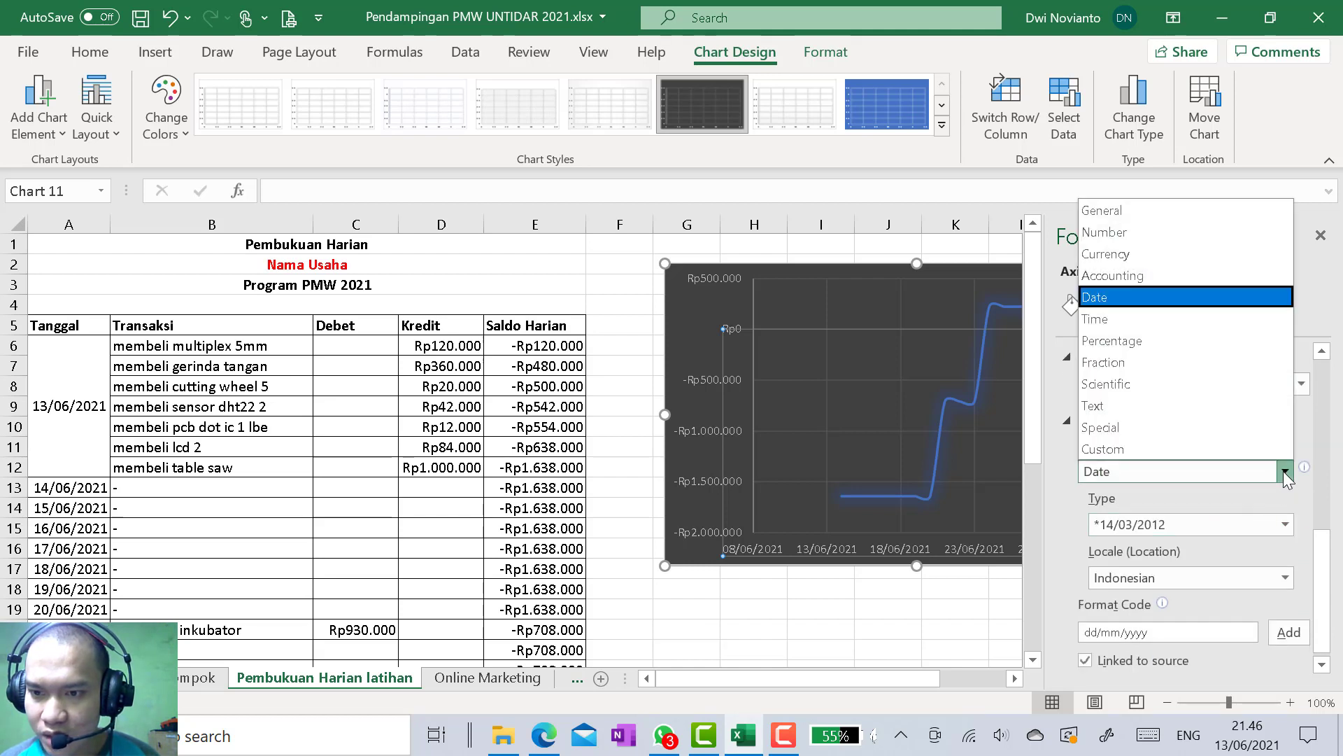
click(1158, 310)
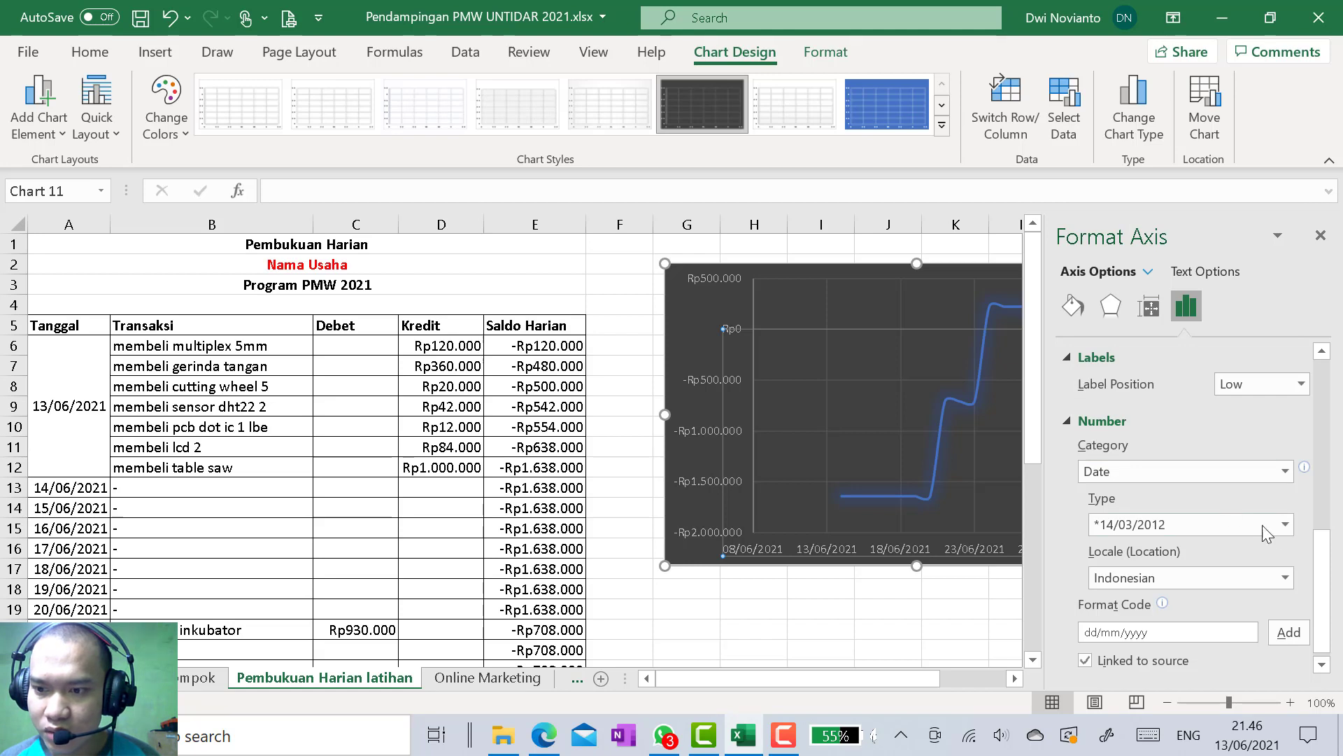
click(1286, 523)
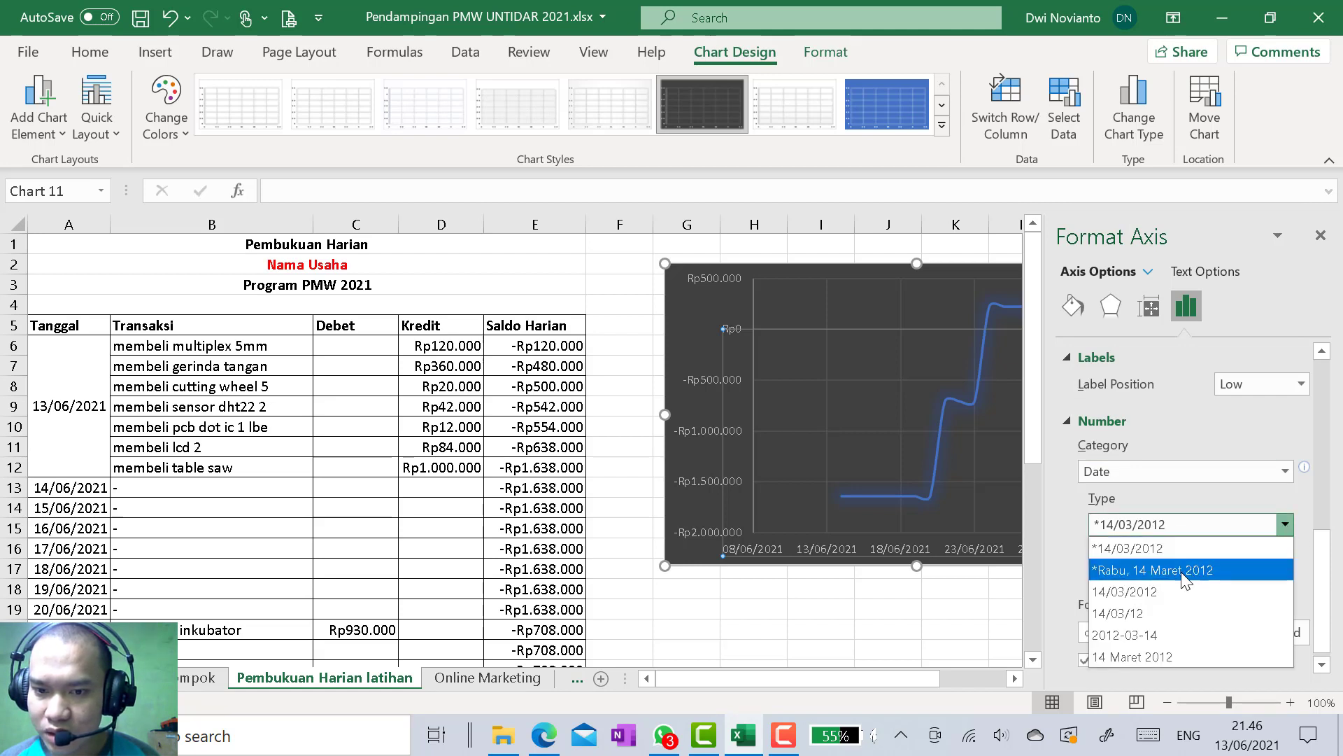
click(1142, 570)
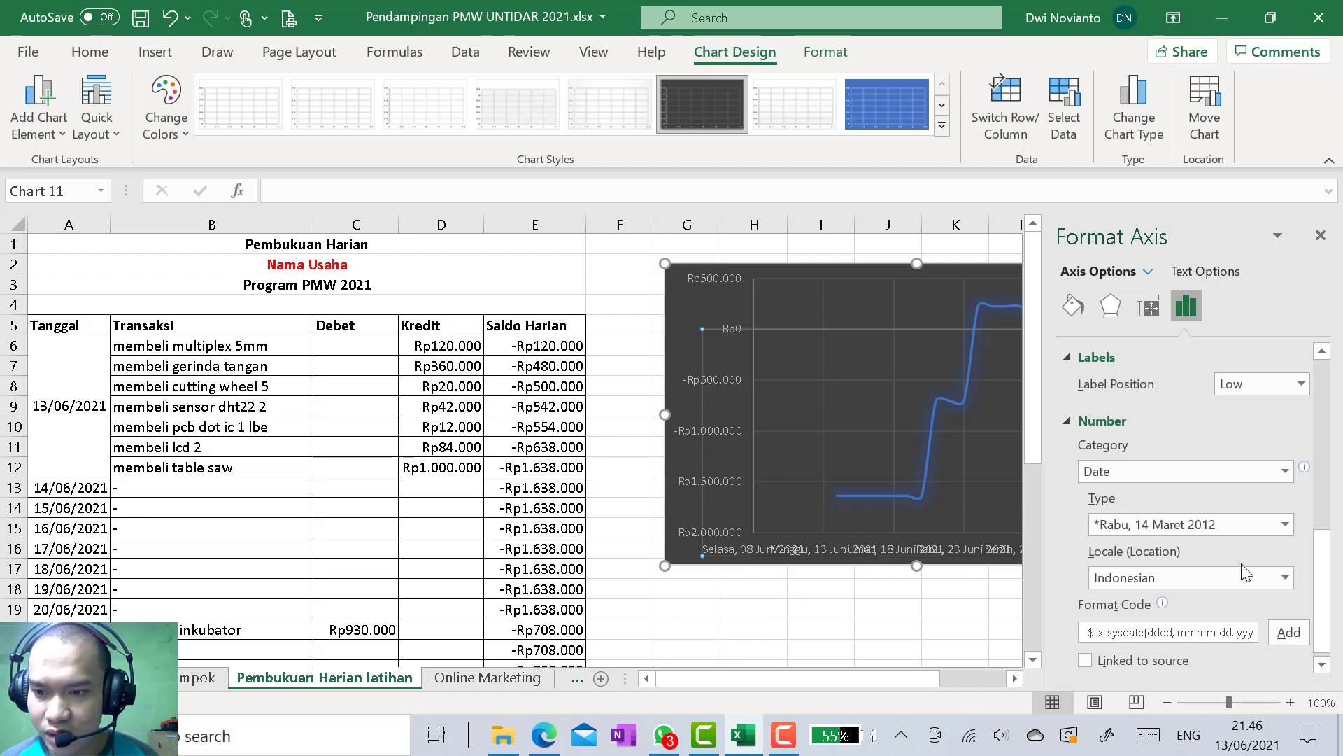
scroll(1202, 448, up, 10)
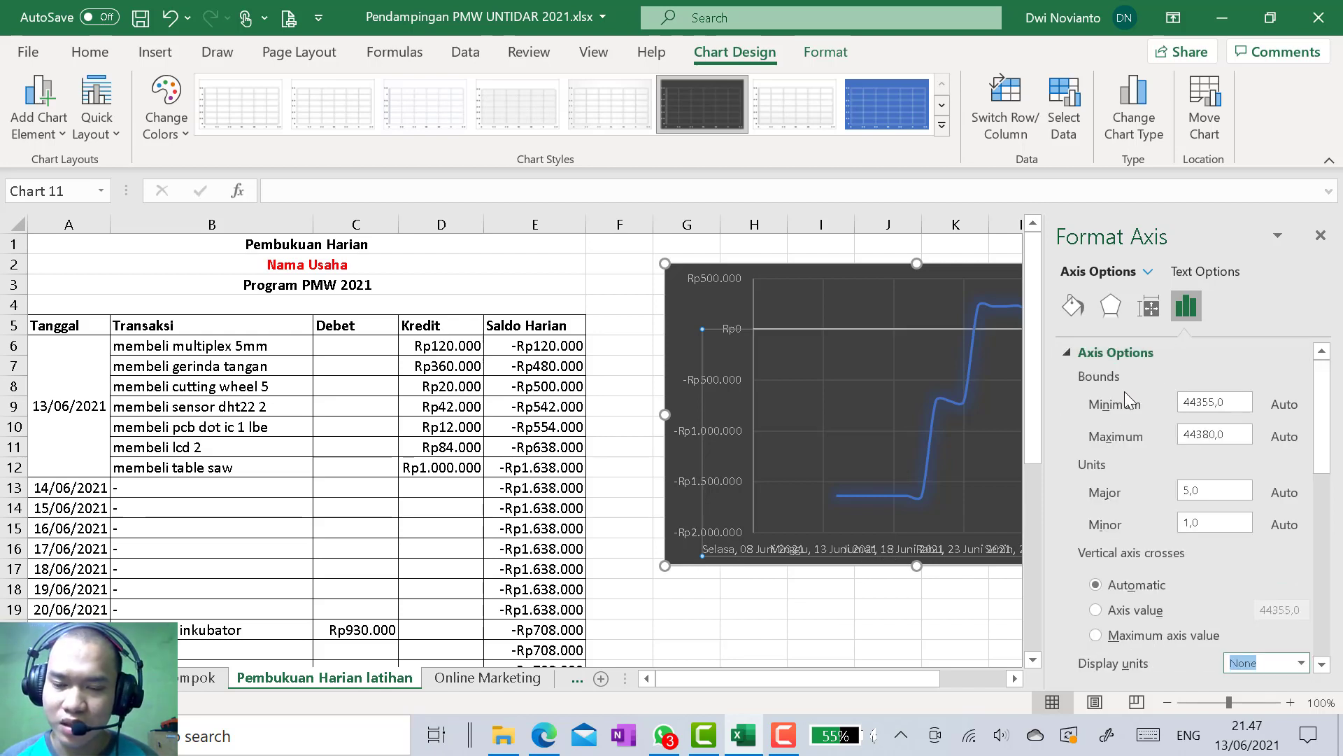
click(1320, 236)
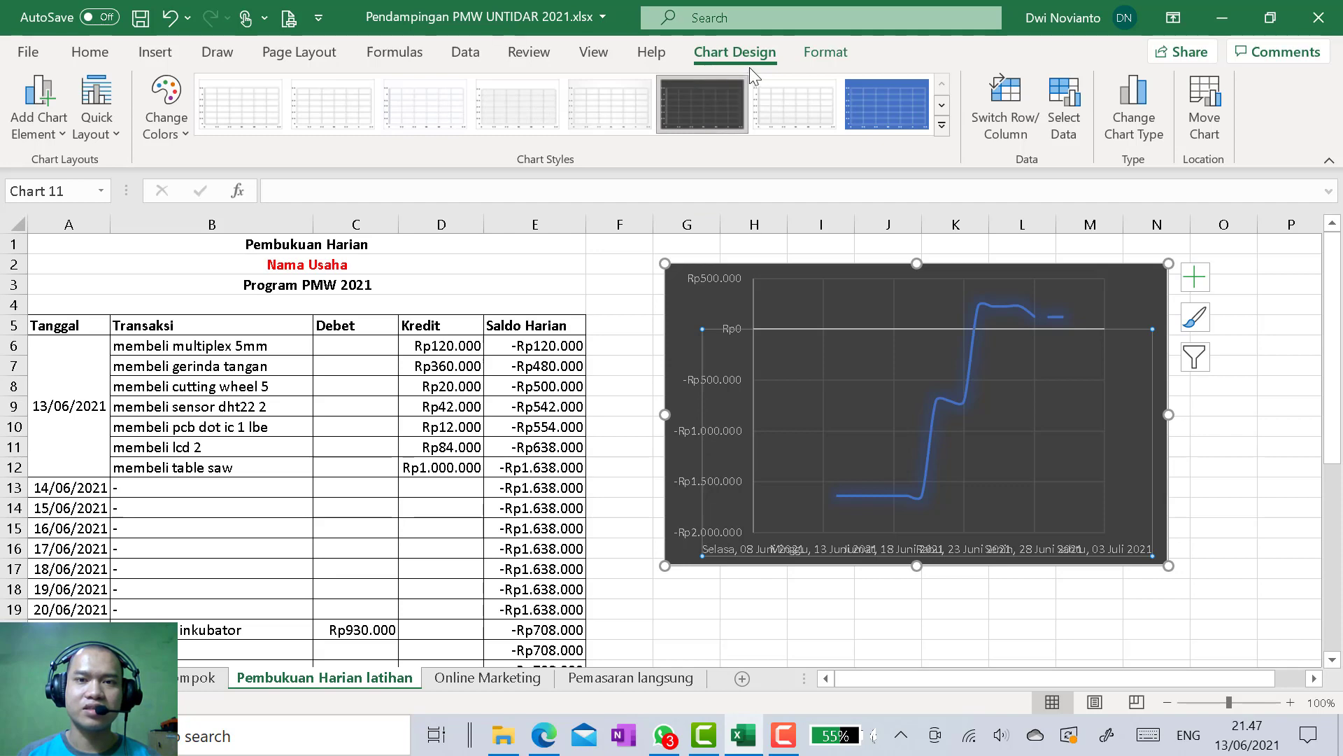
Reapply the dark grey chart style and change the balance chart to a basic 2-D line chart
click(943, 127)
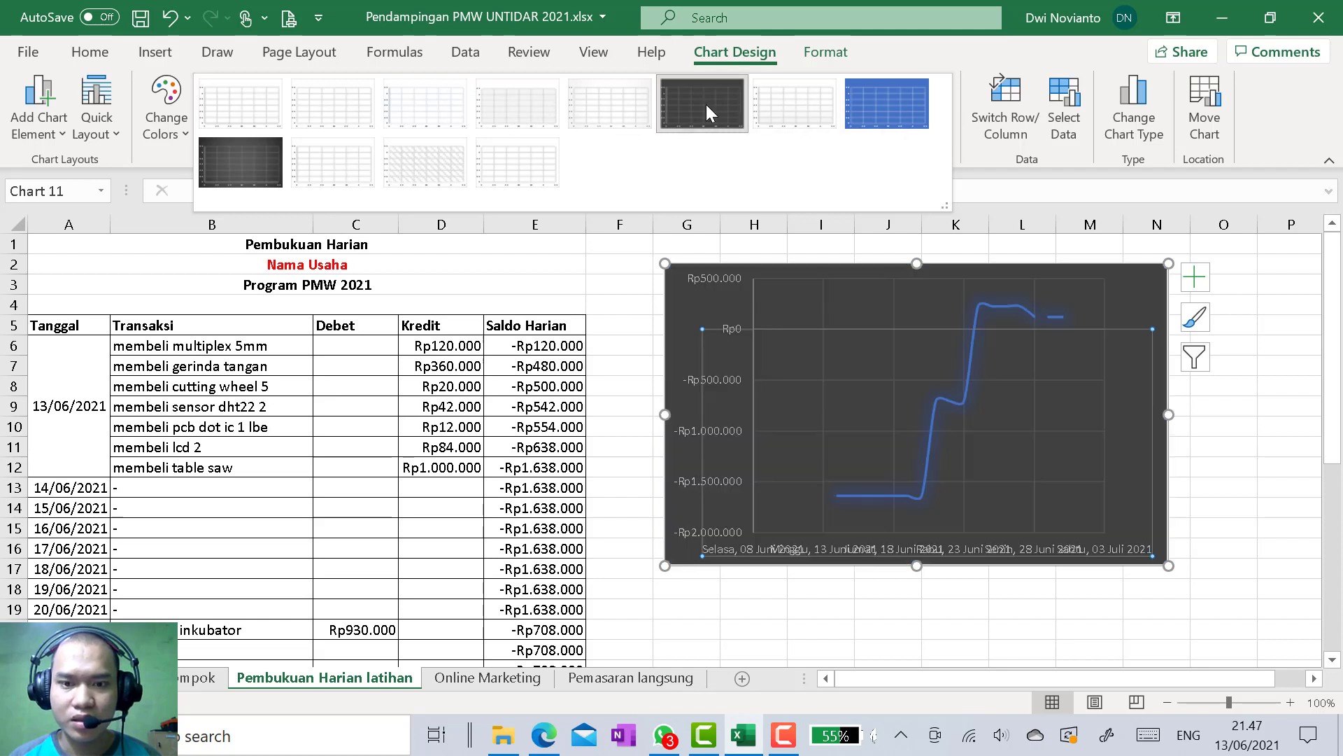
click(707, 103)
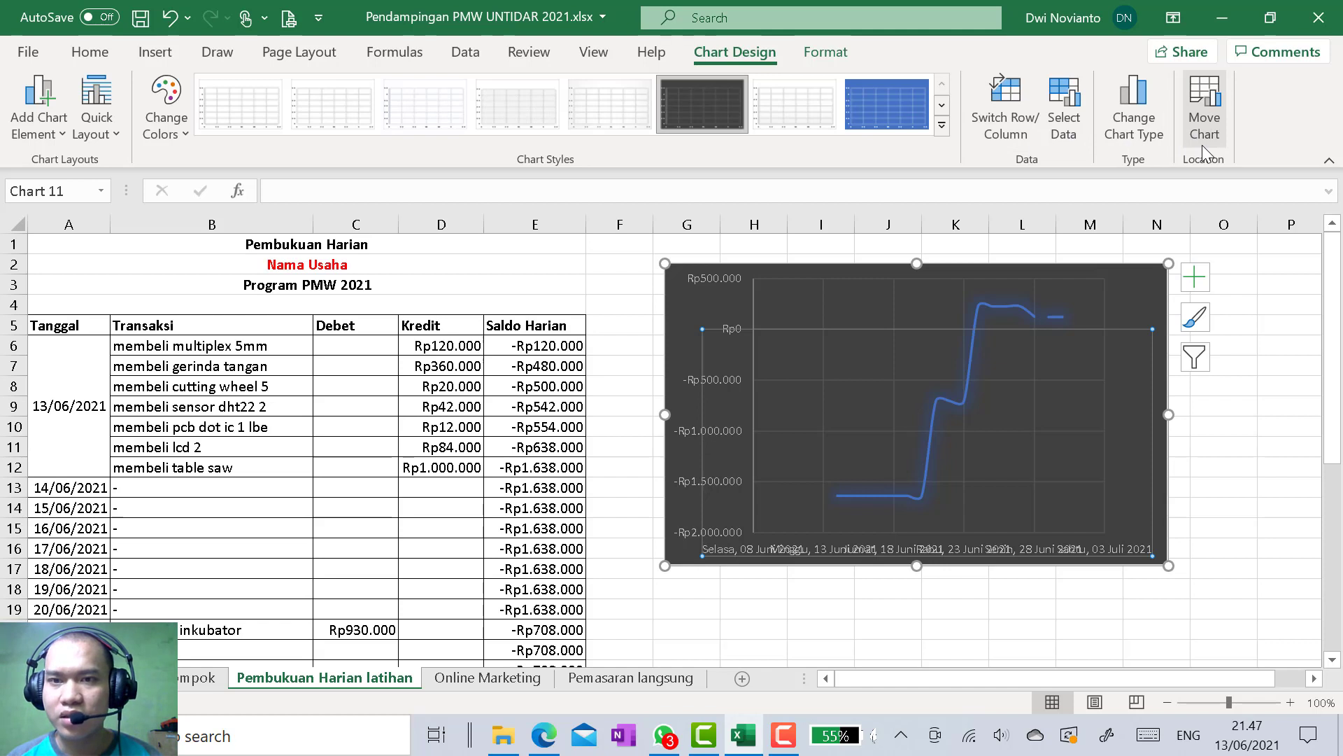
click(157, 54)
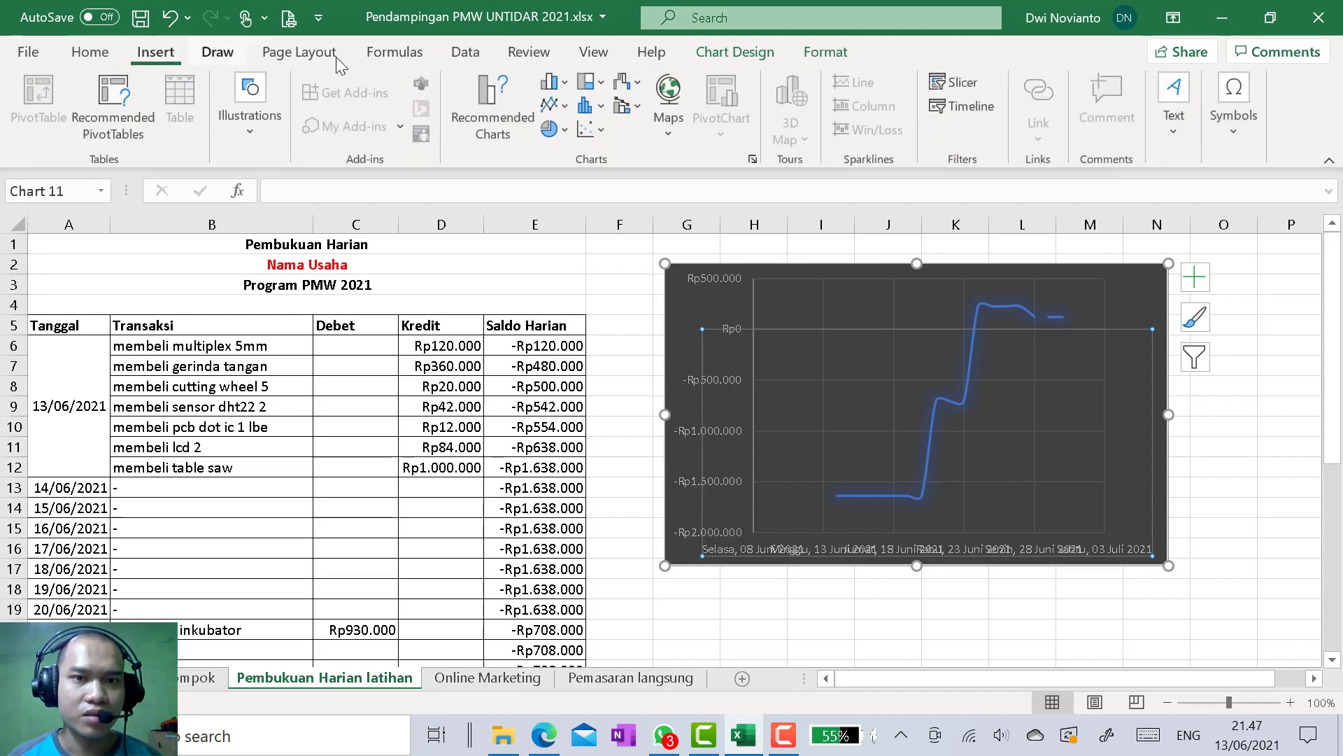
click(565, 107)
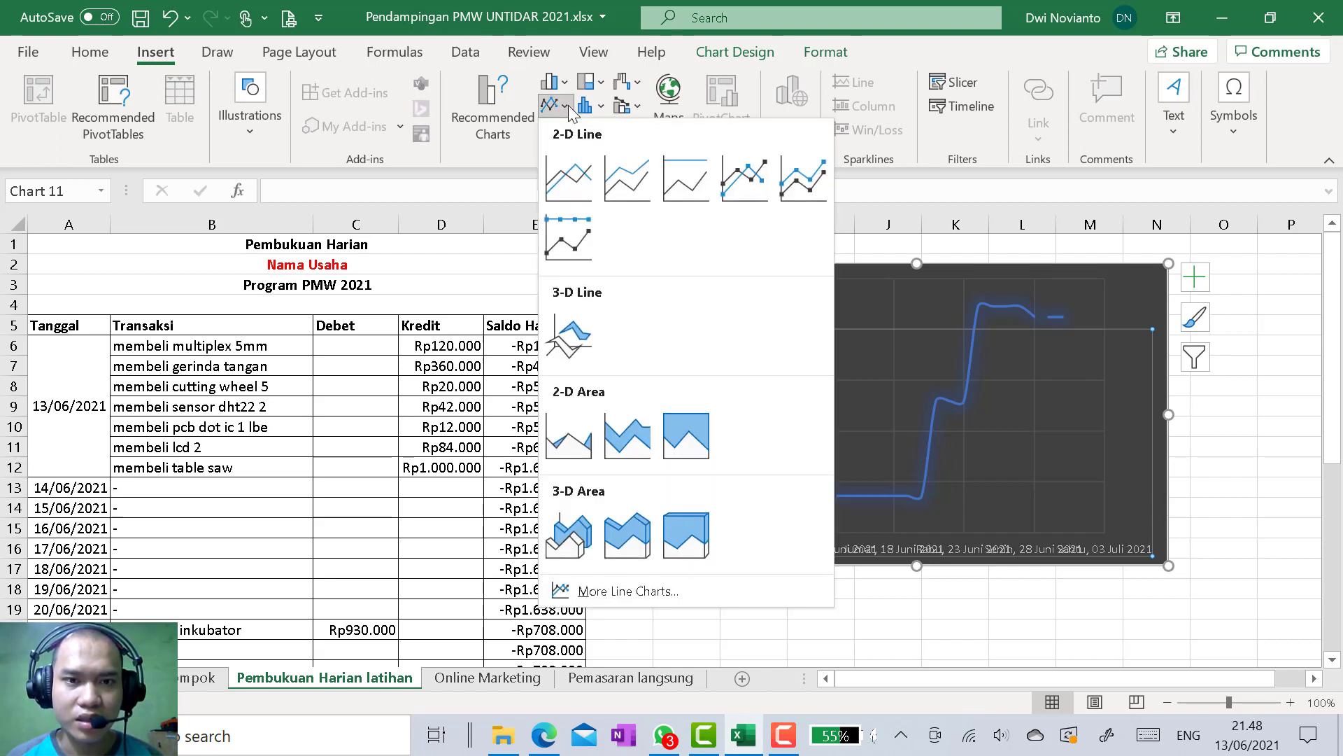
click(578, 184)
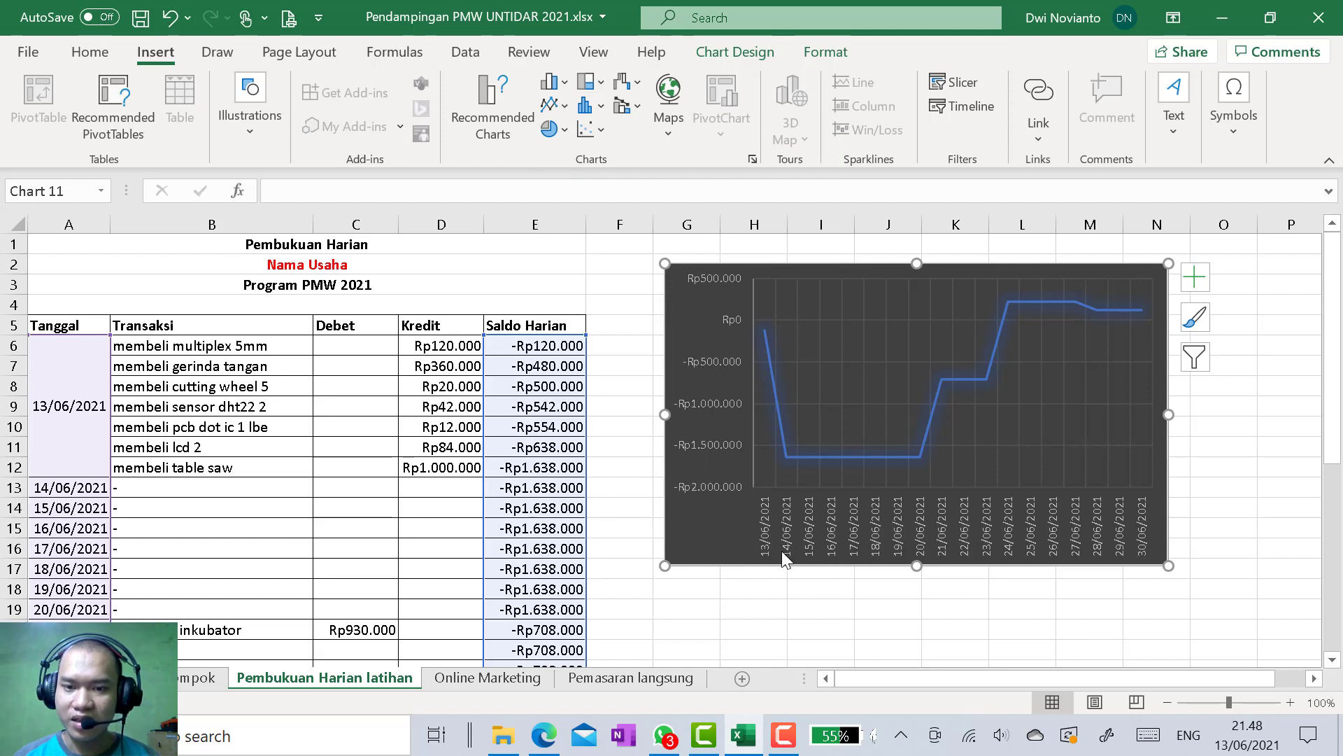
Format the line chart's horizontal axis dates as *Rabu, 14 Maret 2012, close the axis formatting and deselect the chart
click(1142, 543)
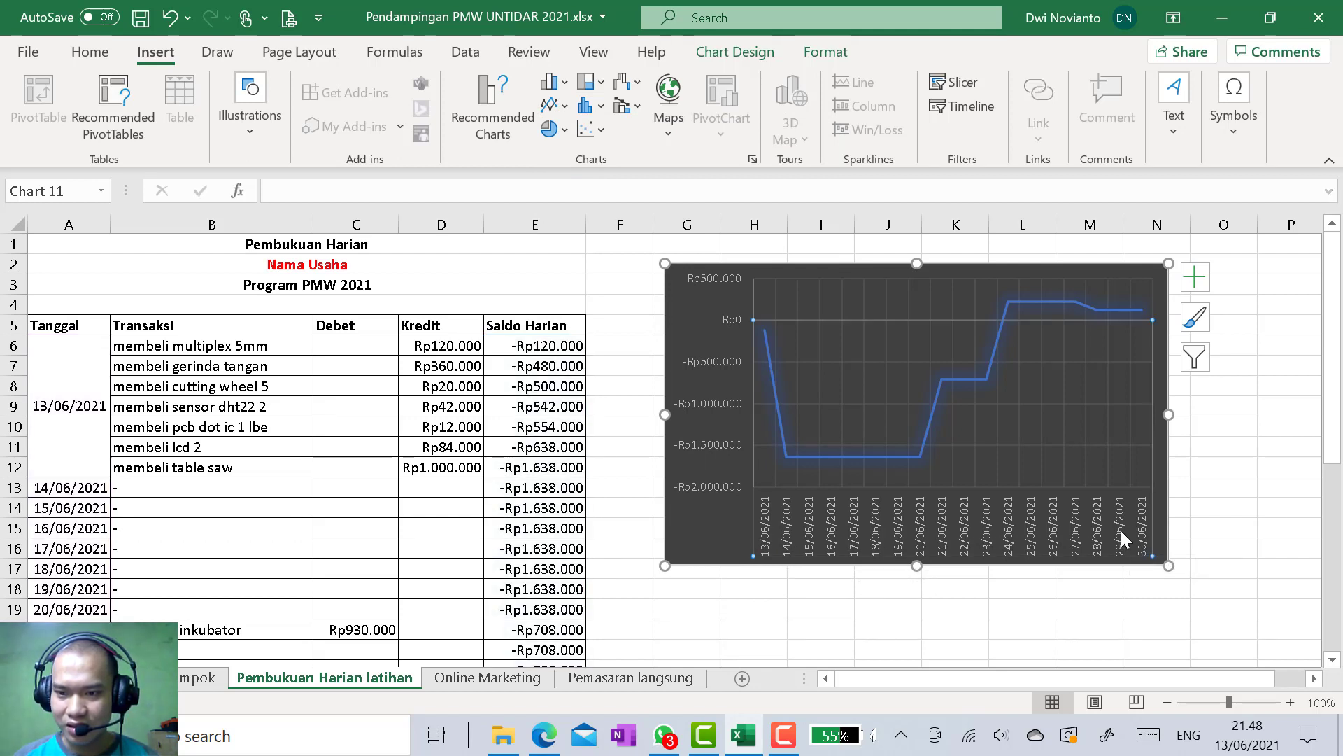
double_click(1121, 536)
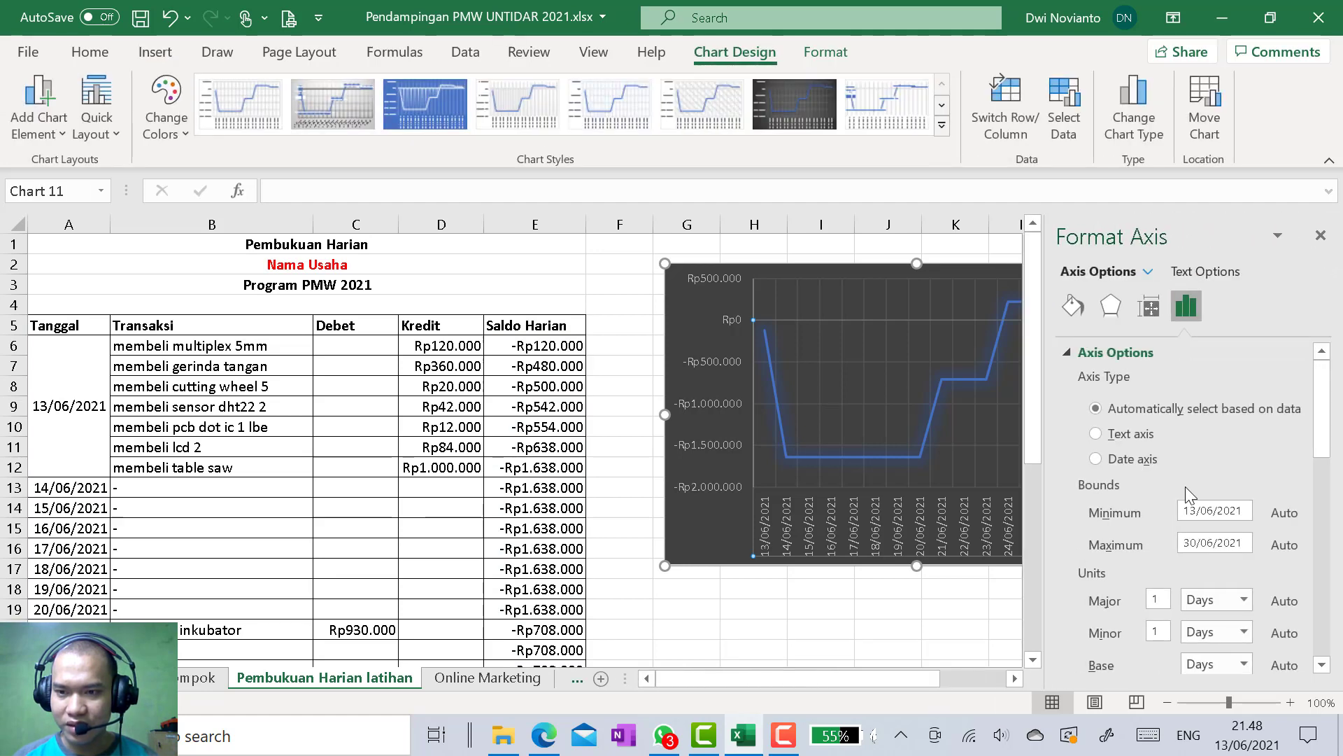
scroll(1178, 486, down, 7)
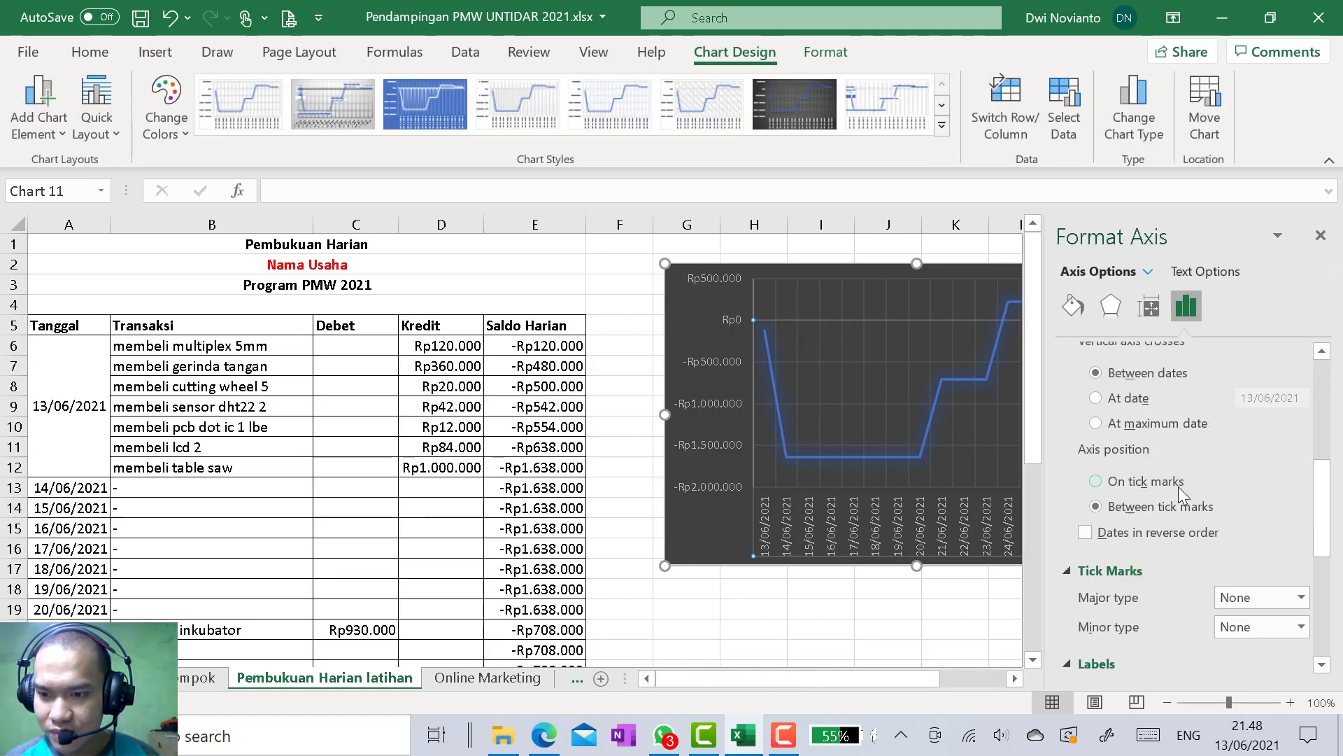
scroll(1178, 485, down, 5)
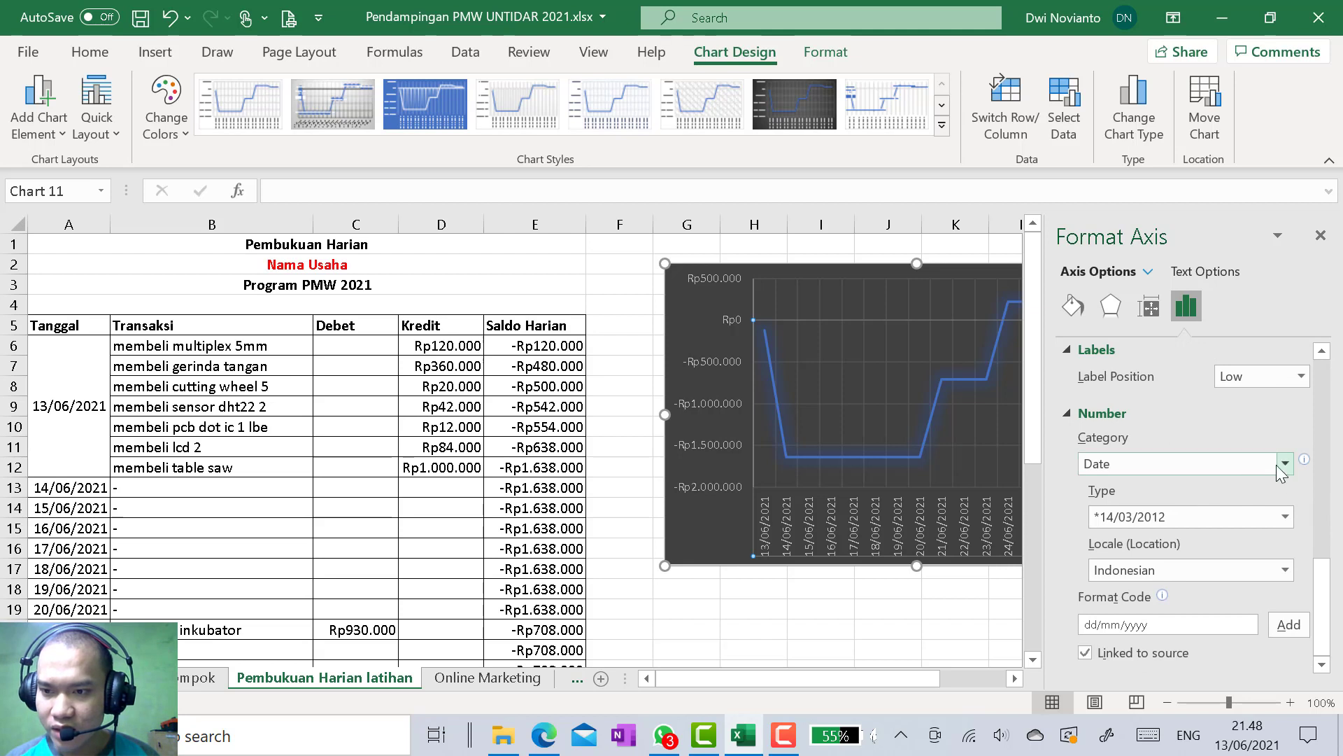
click(1286, 516)
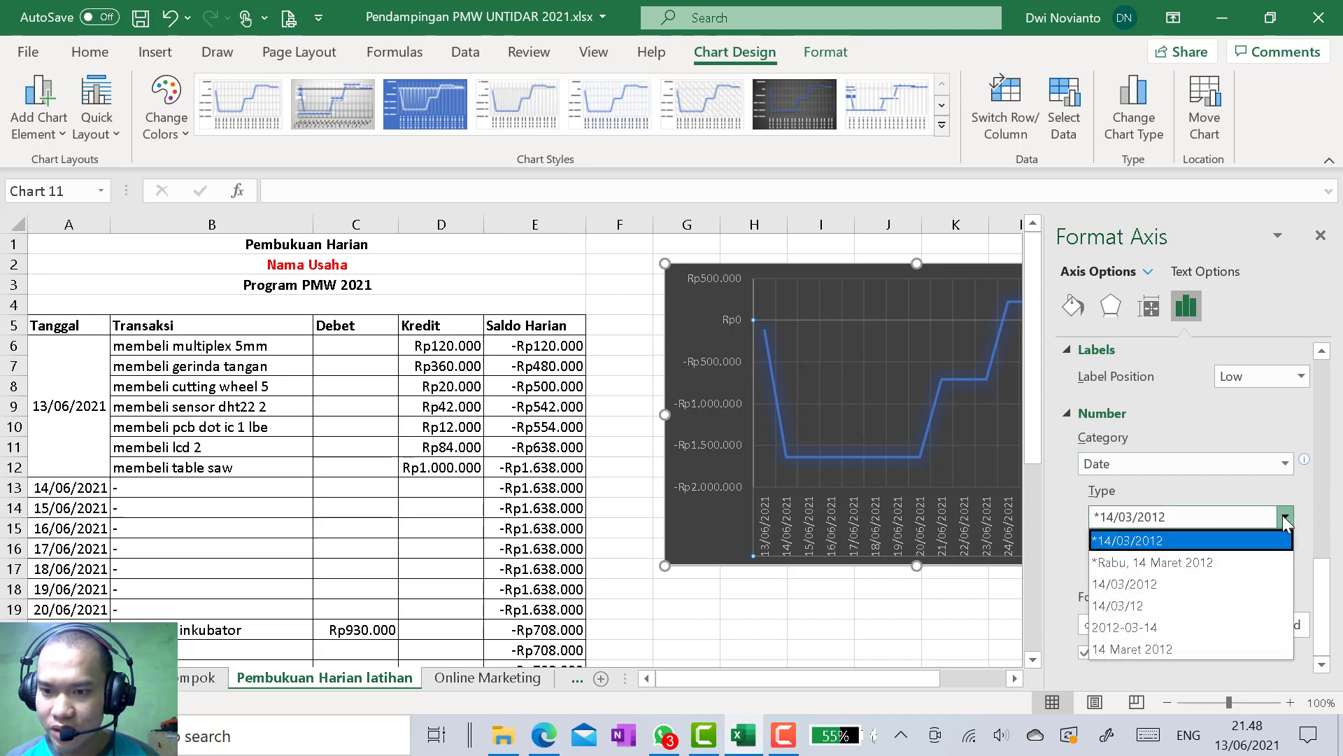
click(1201, 561)
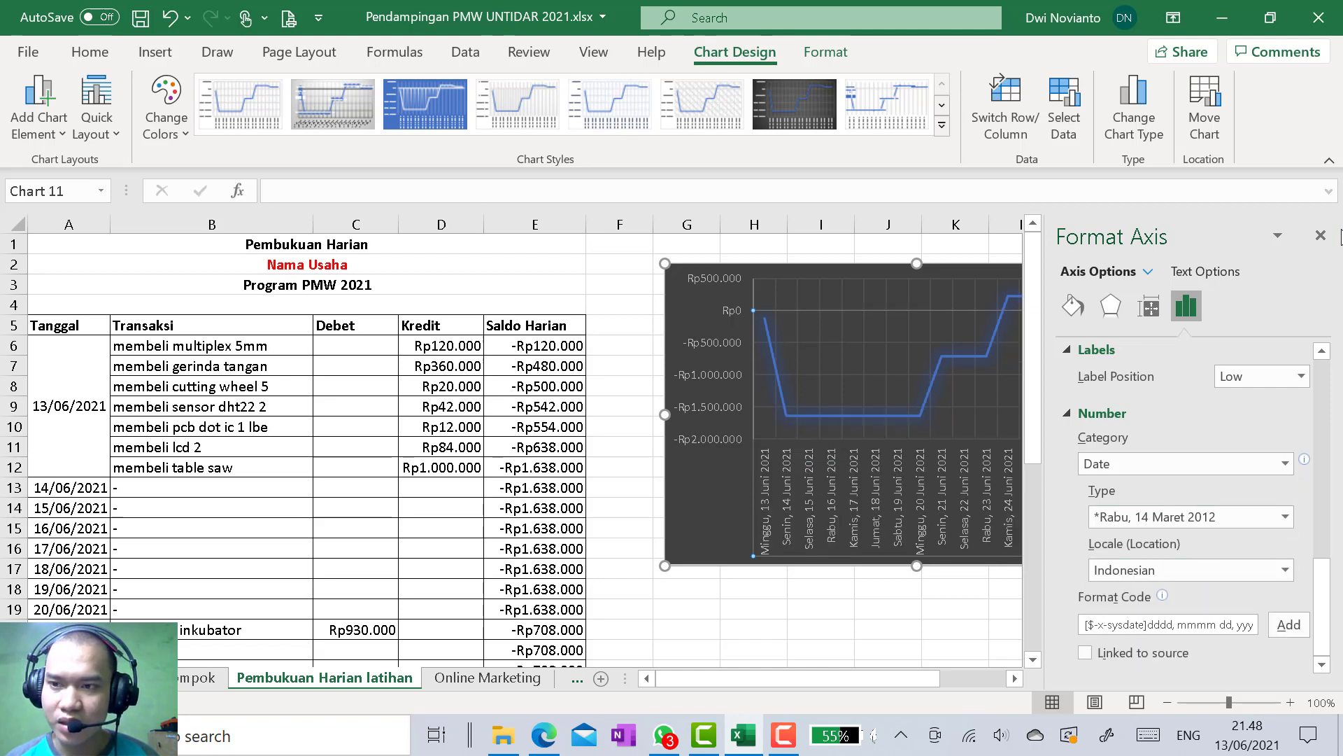
click(1320, 236)
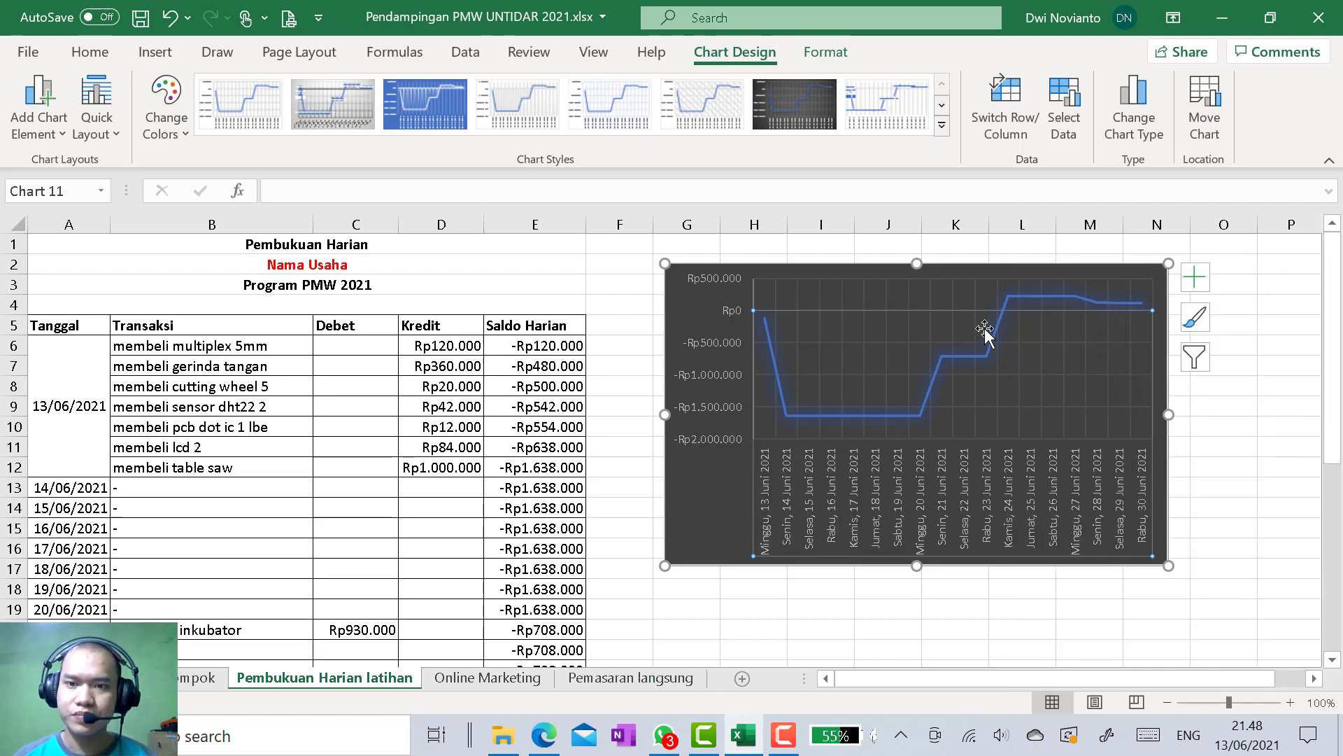
click(1270, 412)
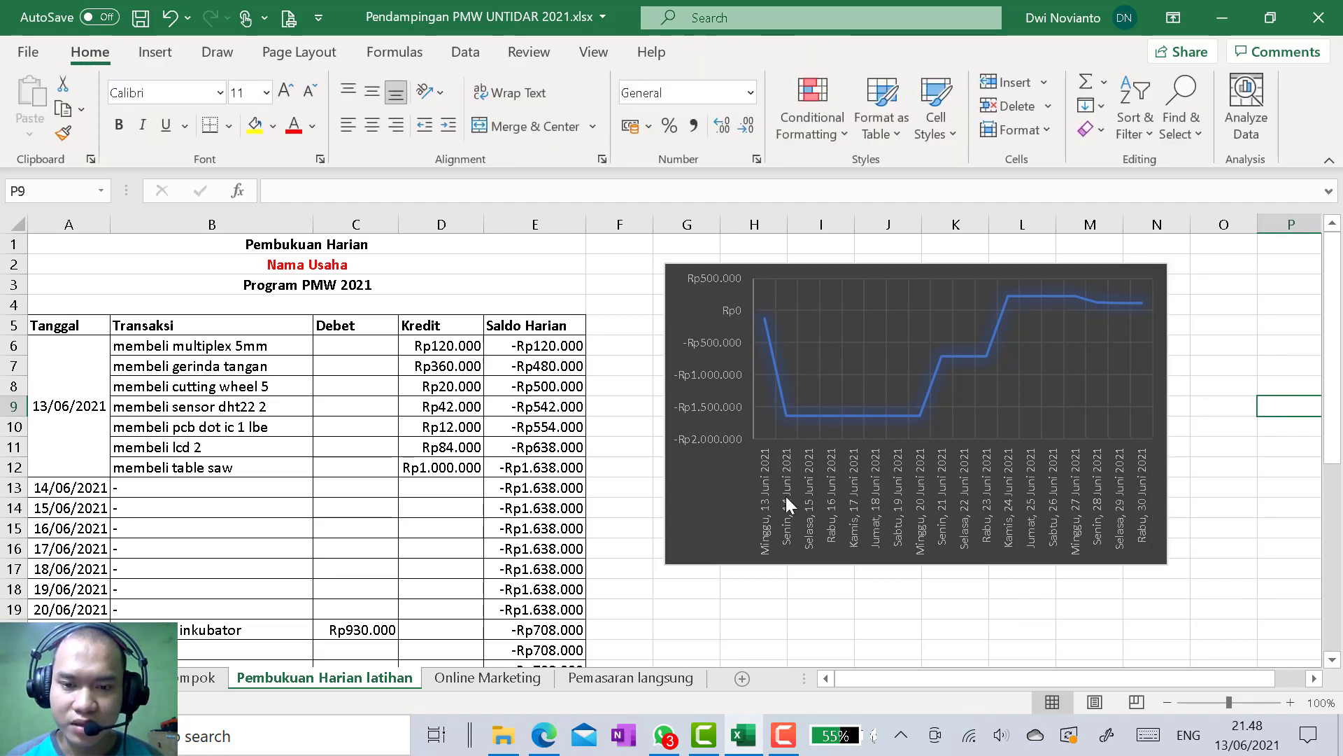
Enlarge the chart by pulling its lower-left corner out to the edge of column F at about row 19
click(670, 556)
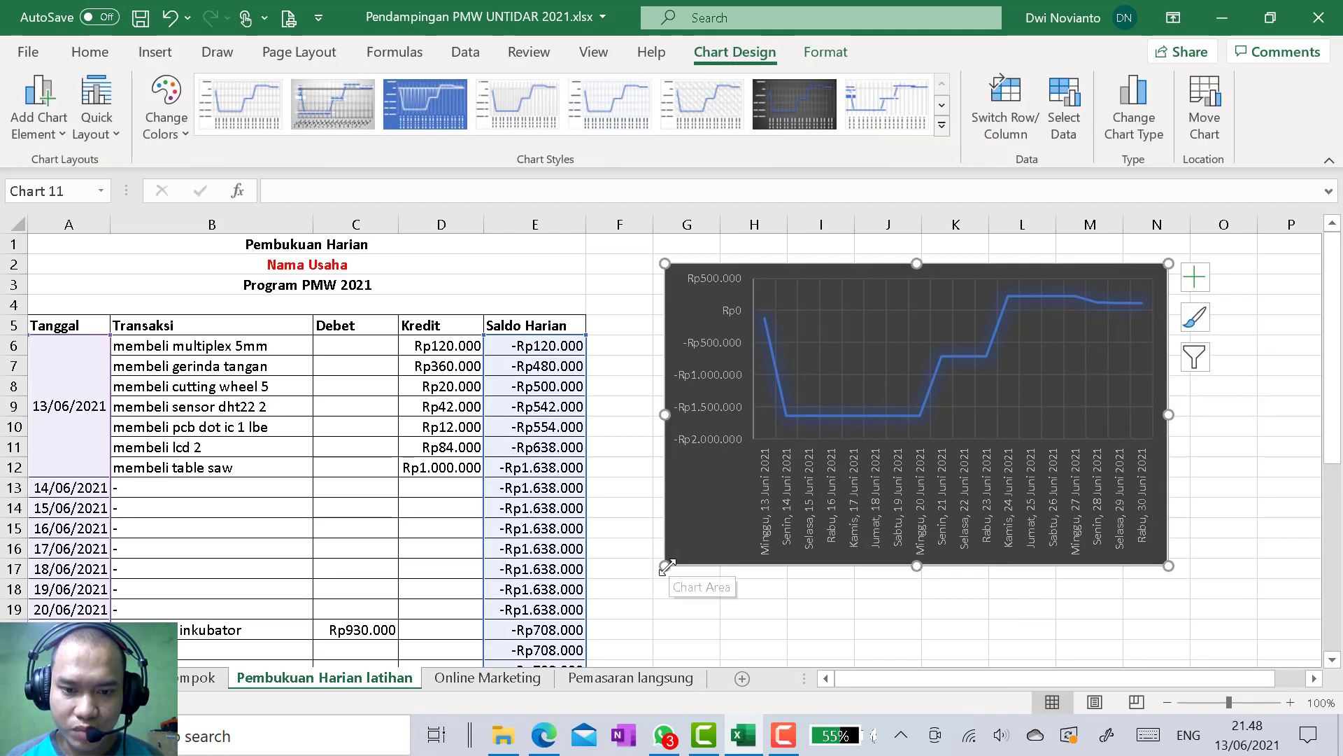
drag(665, 565, 592, 624)
click(1248, 451)
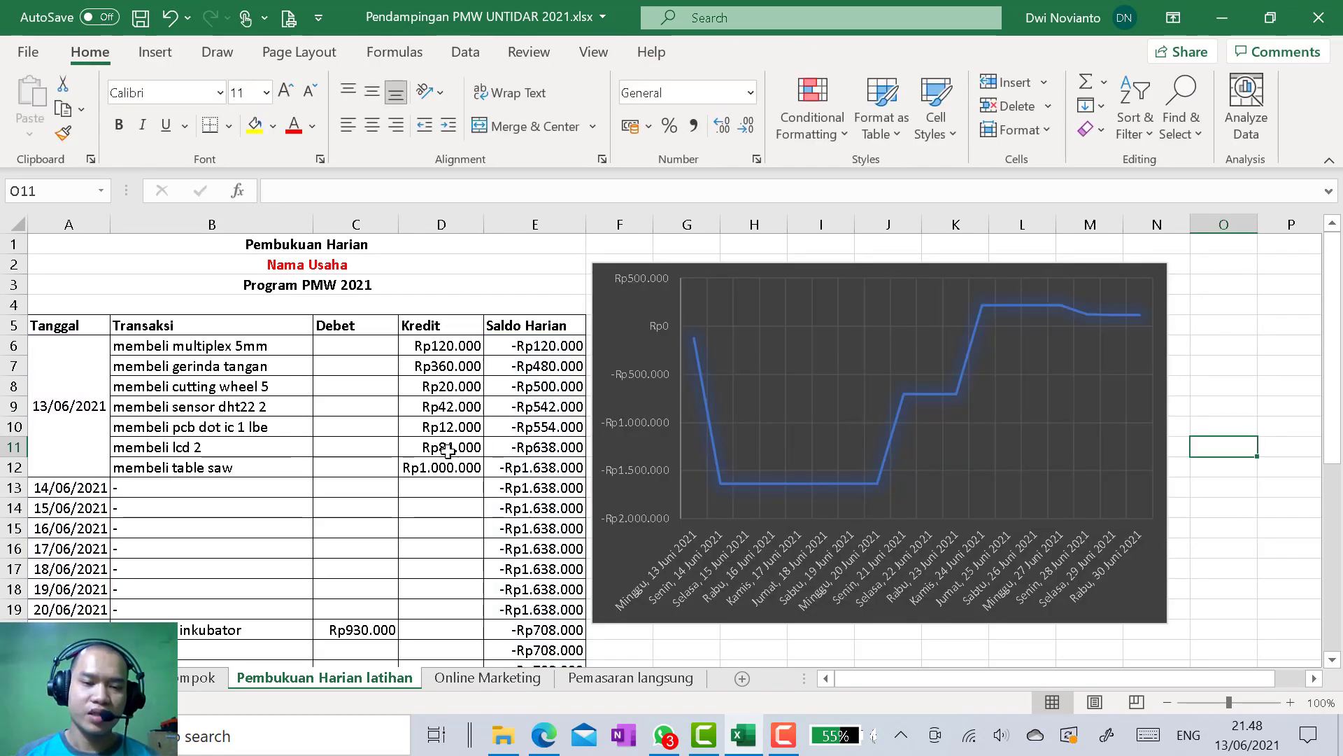
Compare the chart's first data points with the Saldo Harian values and transactions in the table
mouse_move(684, 337)
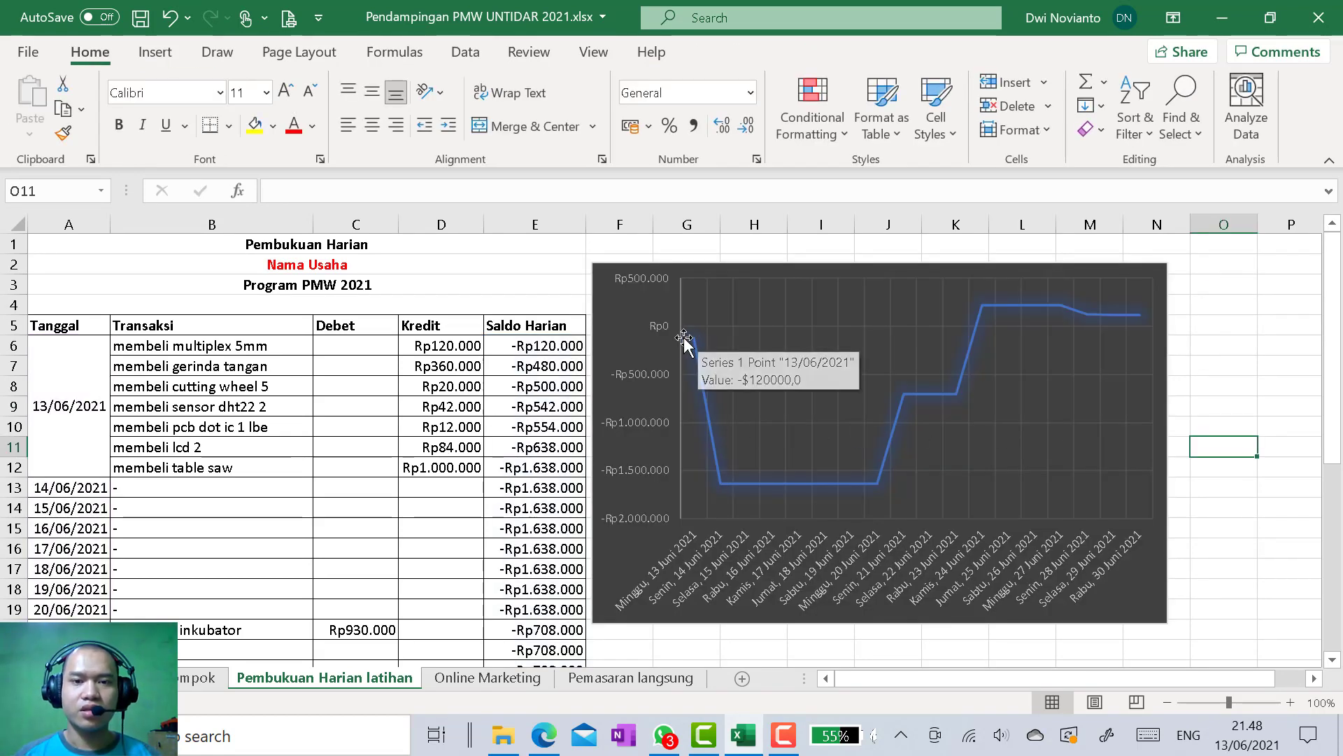
click(548, 348)
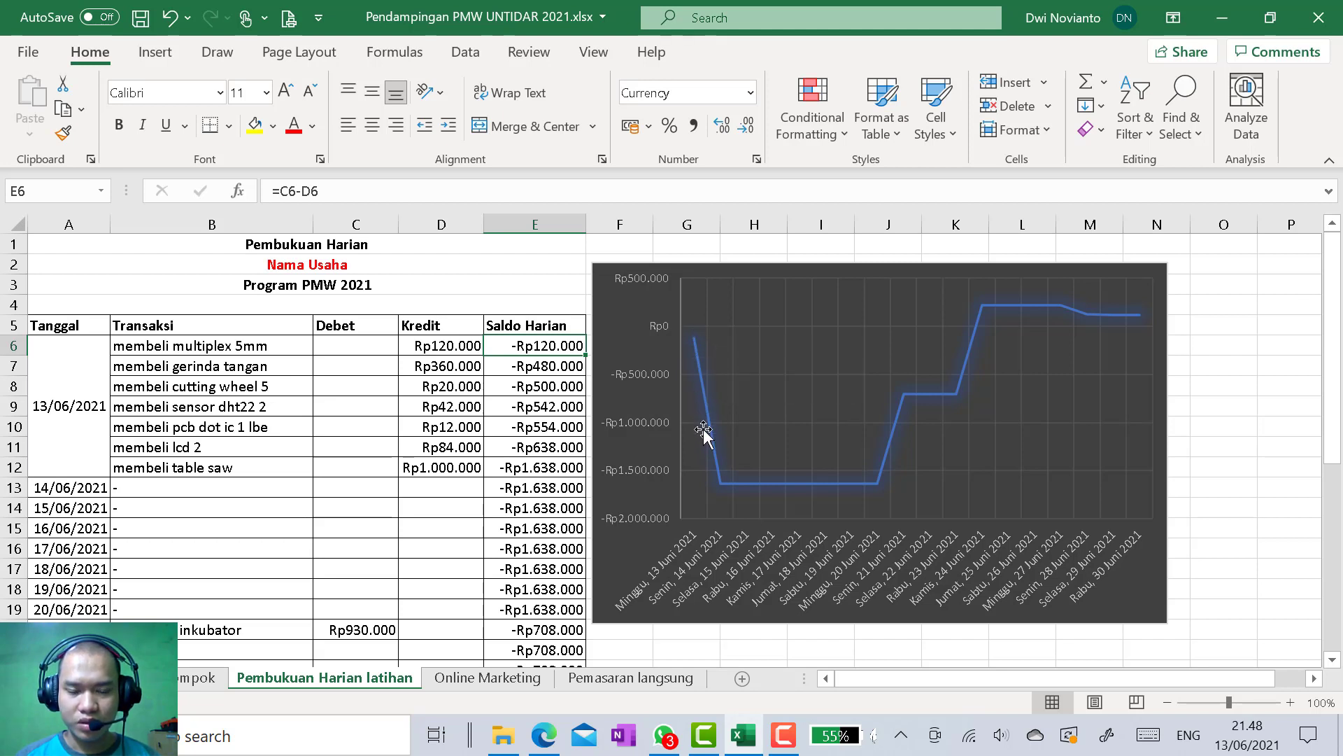
mouse_move(724, 486)
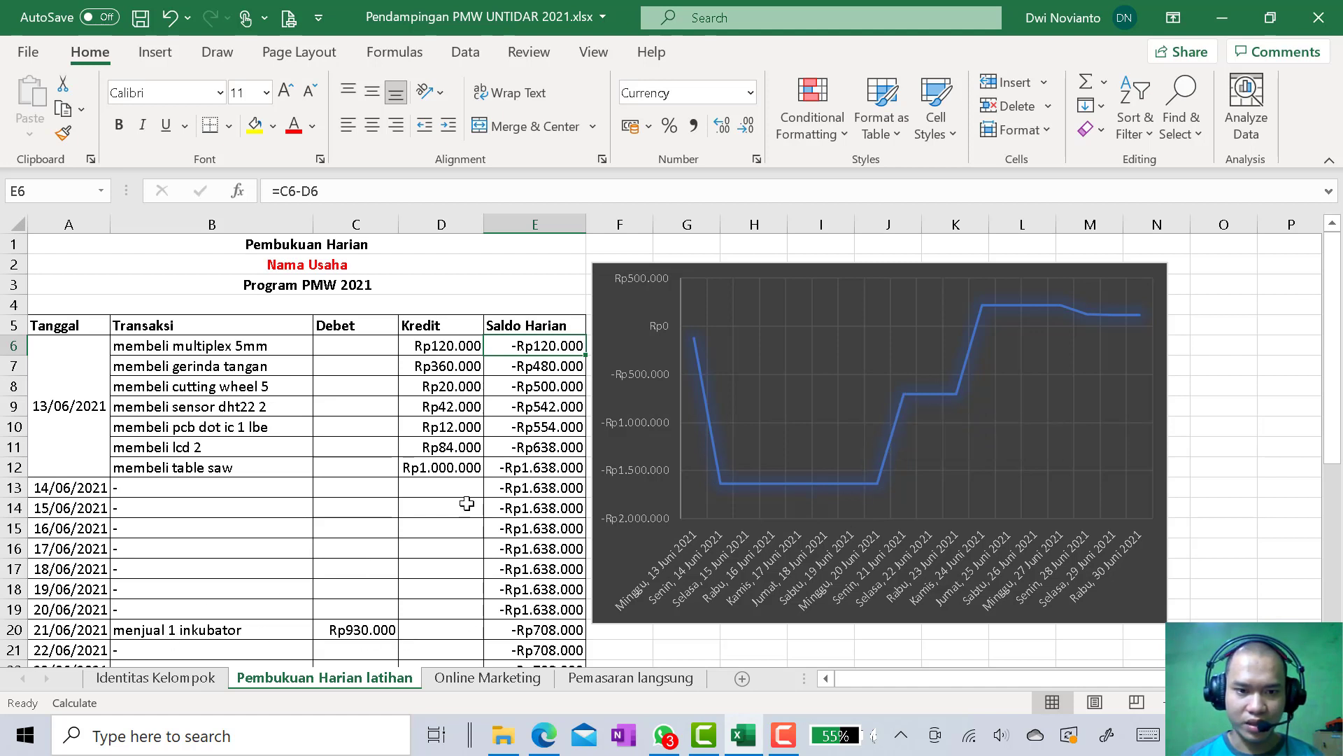
scroll(464, 503, down, 2)
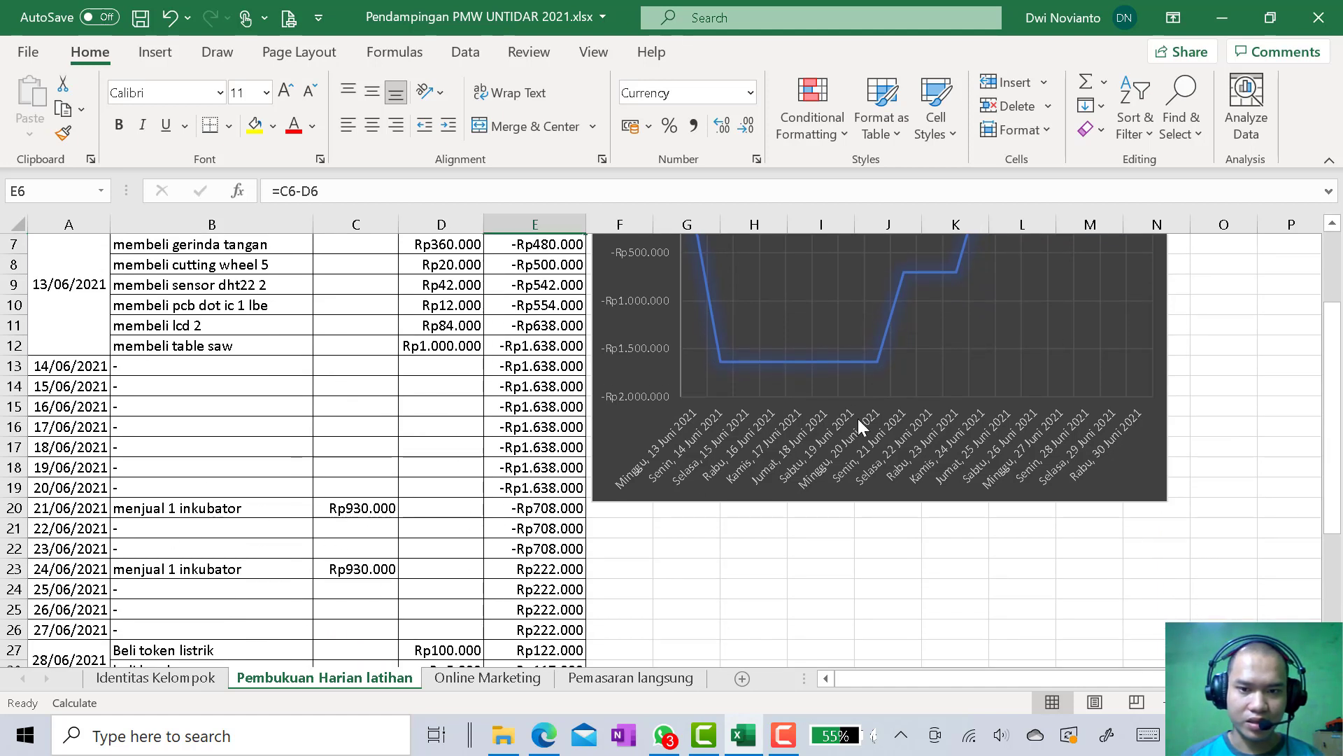
Move the chart down beside the lower table rows, with its bottom edge at about row 30
click(1093, 449)
drag(1160, 474, 1167, 639)
scroll(668, 378, down, 2)
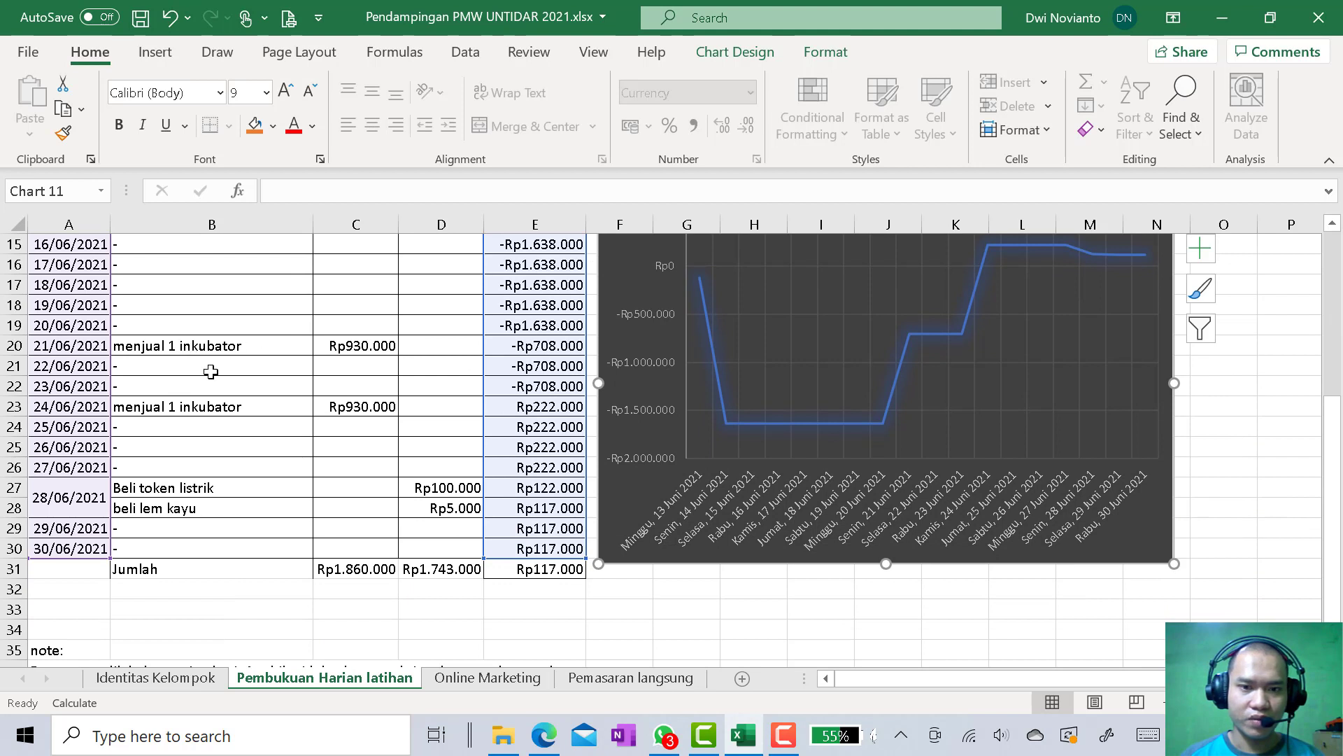
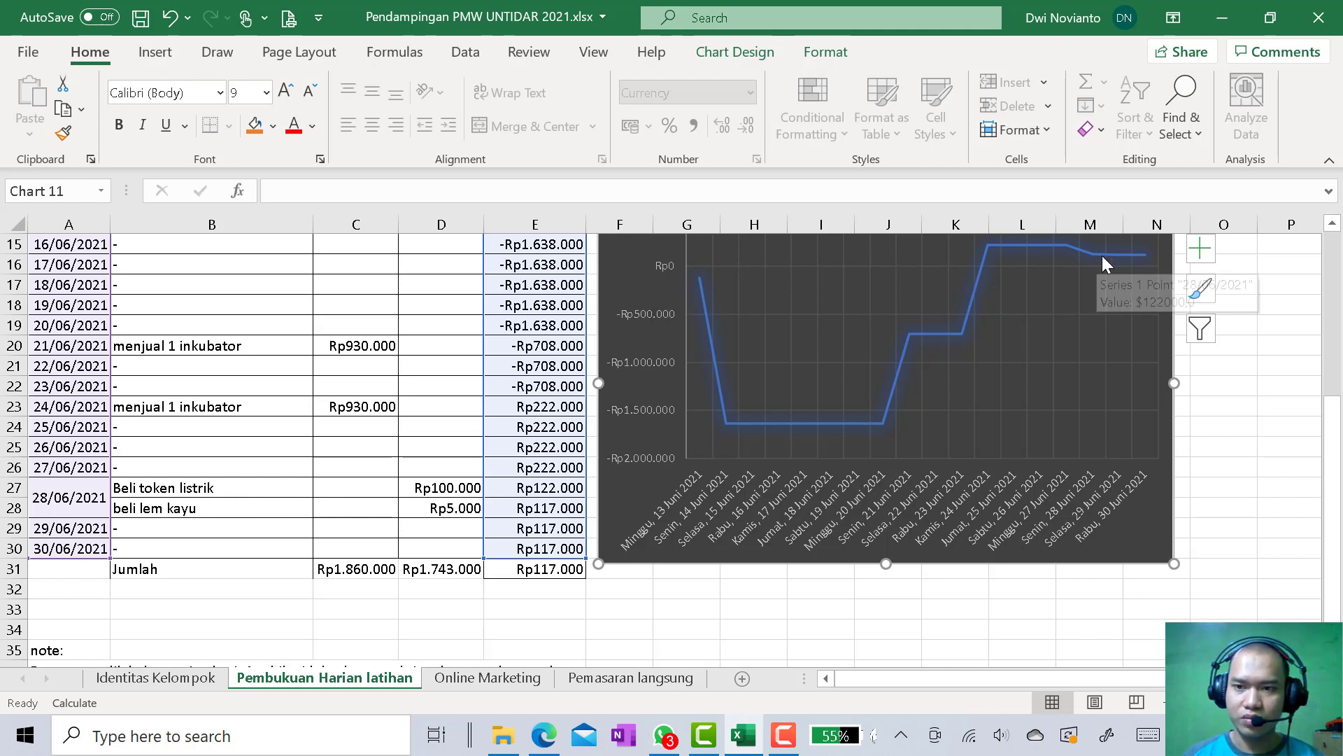
Deselect the chart and compare its upward jumps with the 24/06/2021 inkubator sale and neighbouring rows in the table
click(1274, 423)
scroll(1253, 422, up, 2)
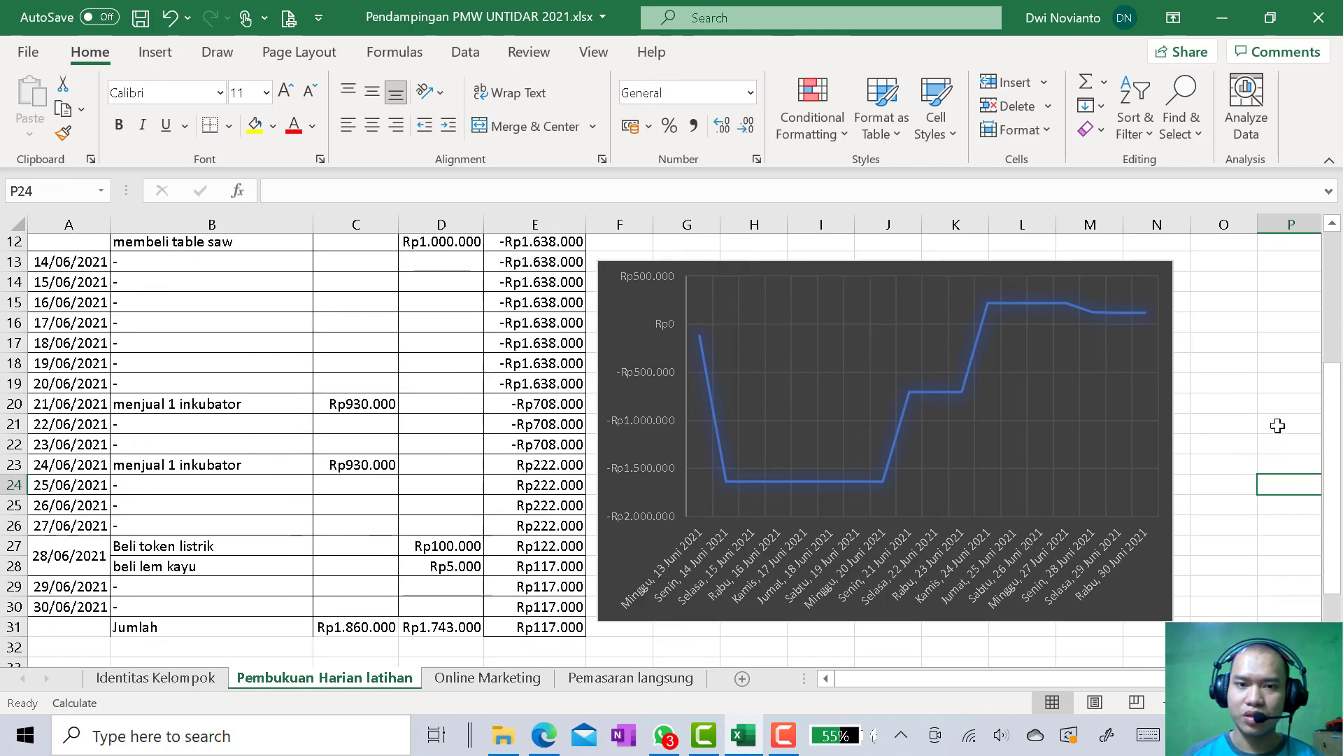
scroll(1011, 437, down, 1)
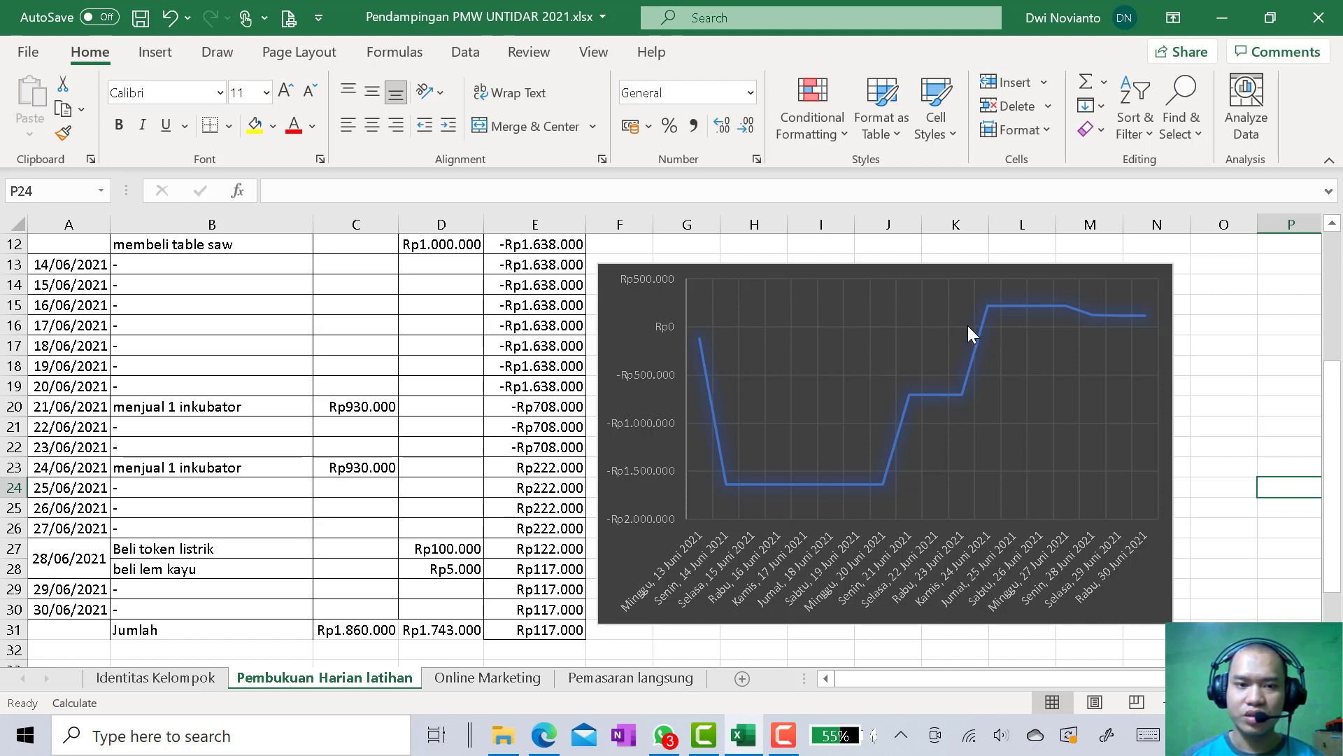
mouse_move(984, 339)
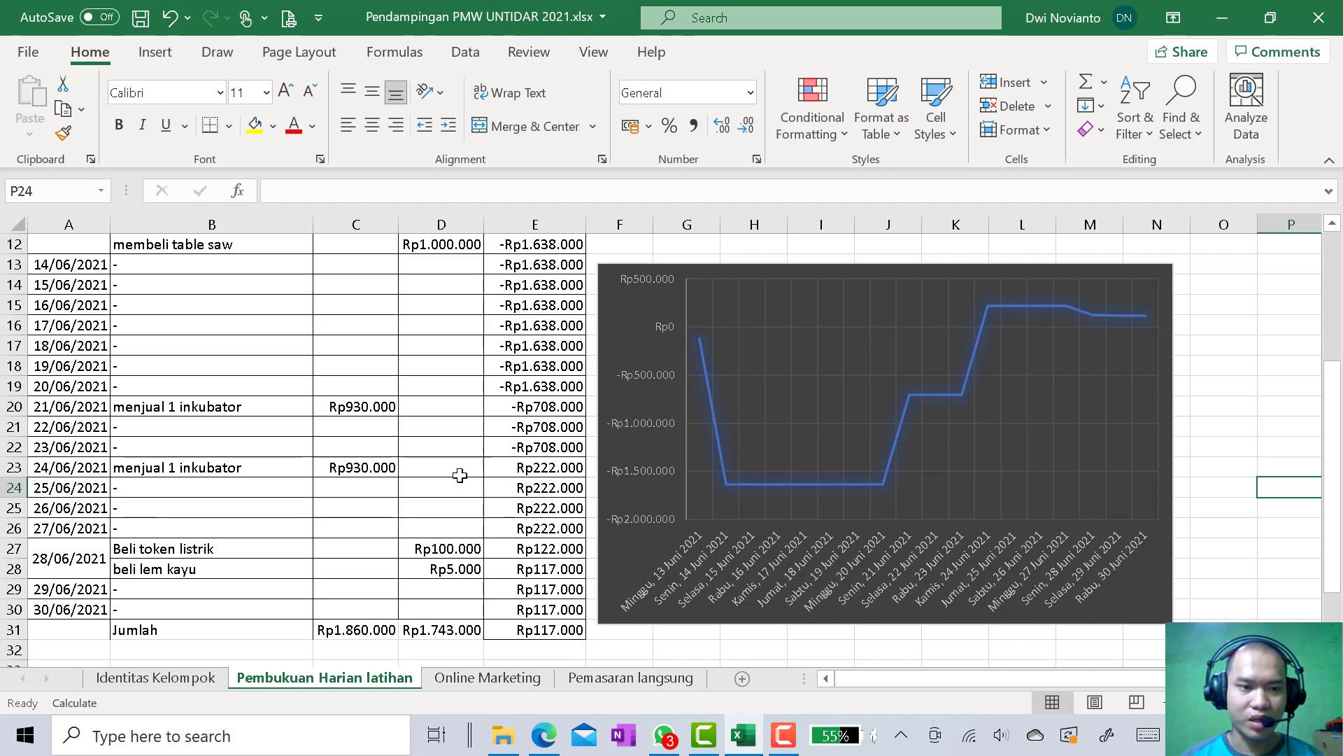
click(64, 472)
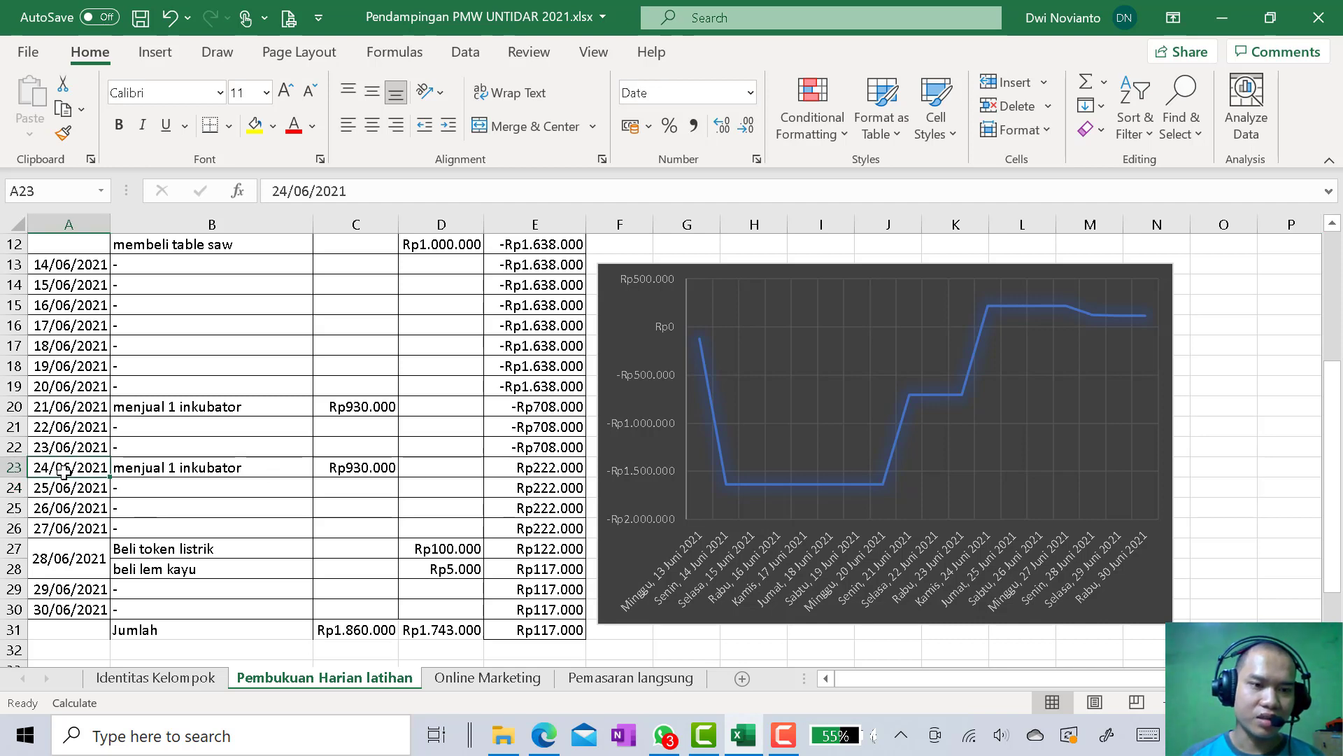
scroll(64, 472, up, 2)
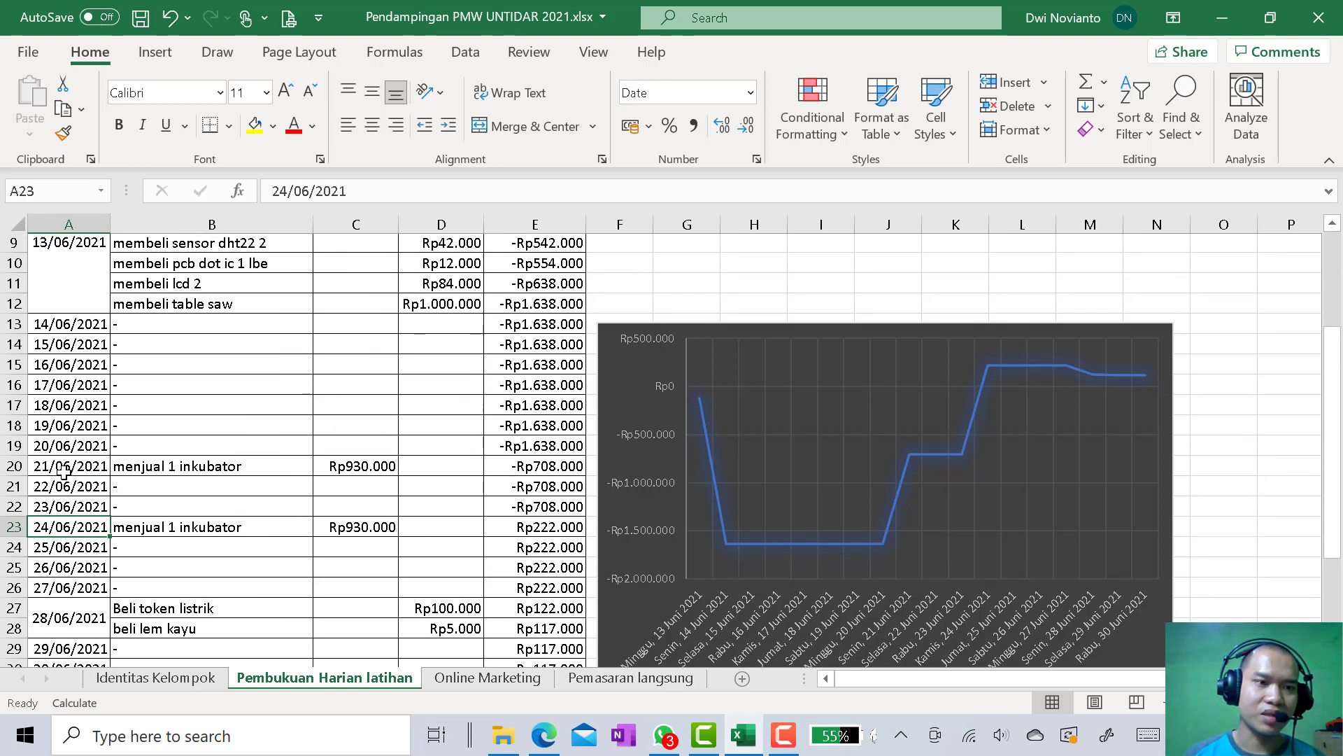
scroll(60, 328, down, 1)
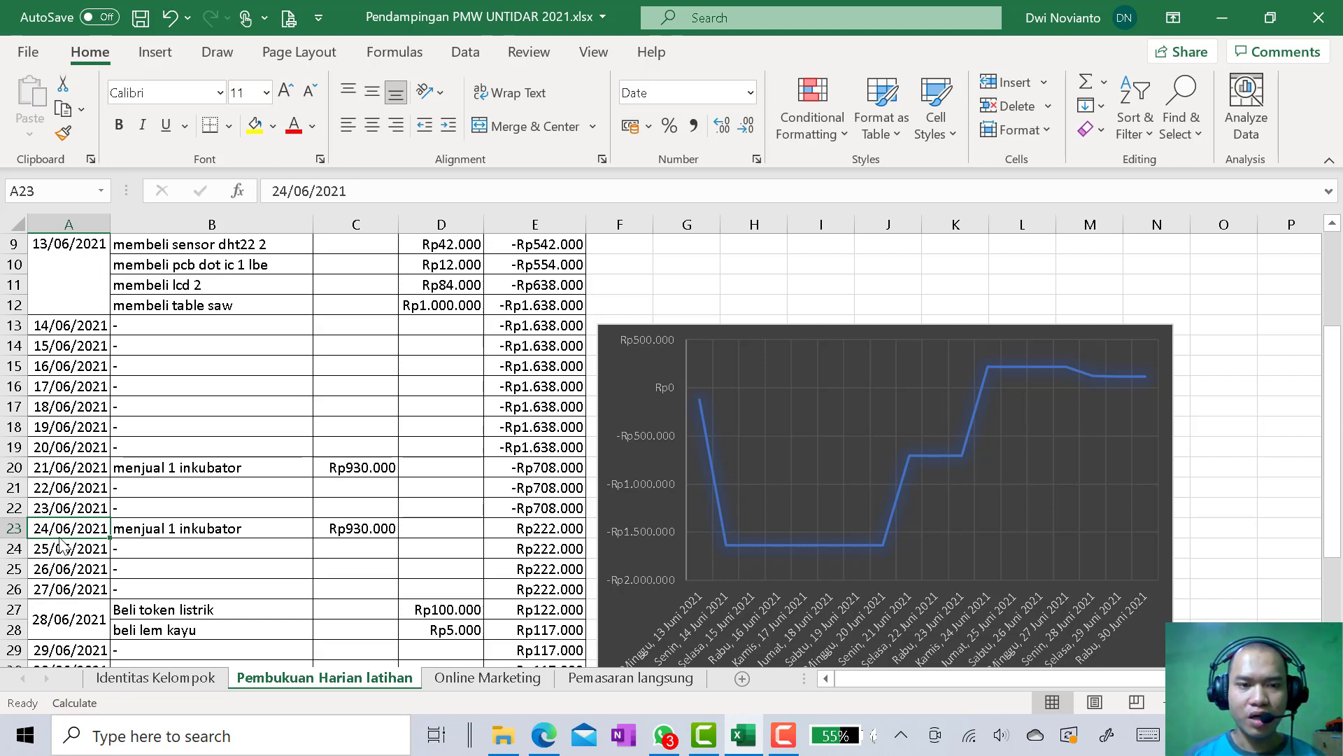
Examine the purchases grouped under 13/06/2021 and follow the daily transactions down to the Jumlah row
scroll(62, 545, up, 3)
click(69, 413)
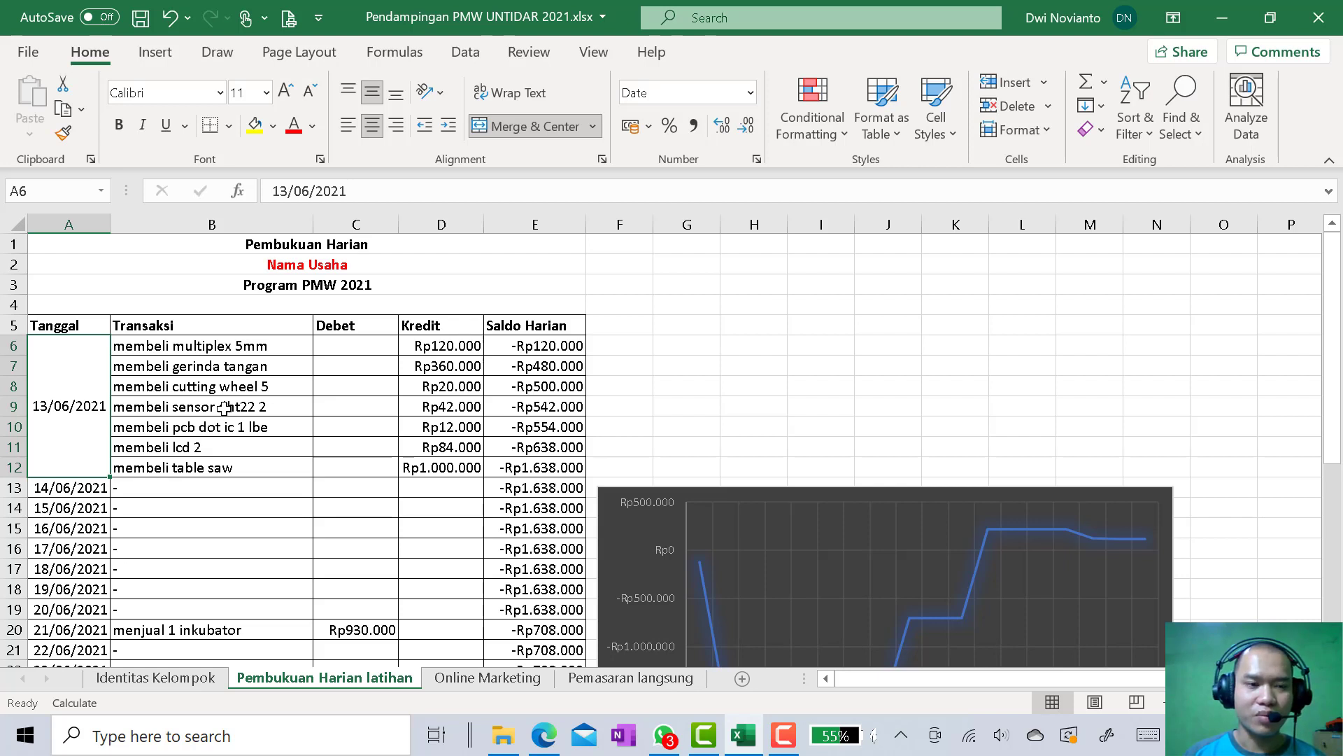
scroll(224, 409, down, 1)
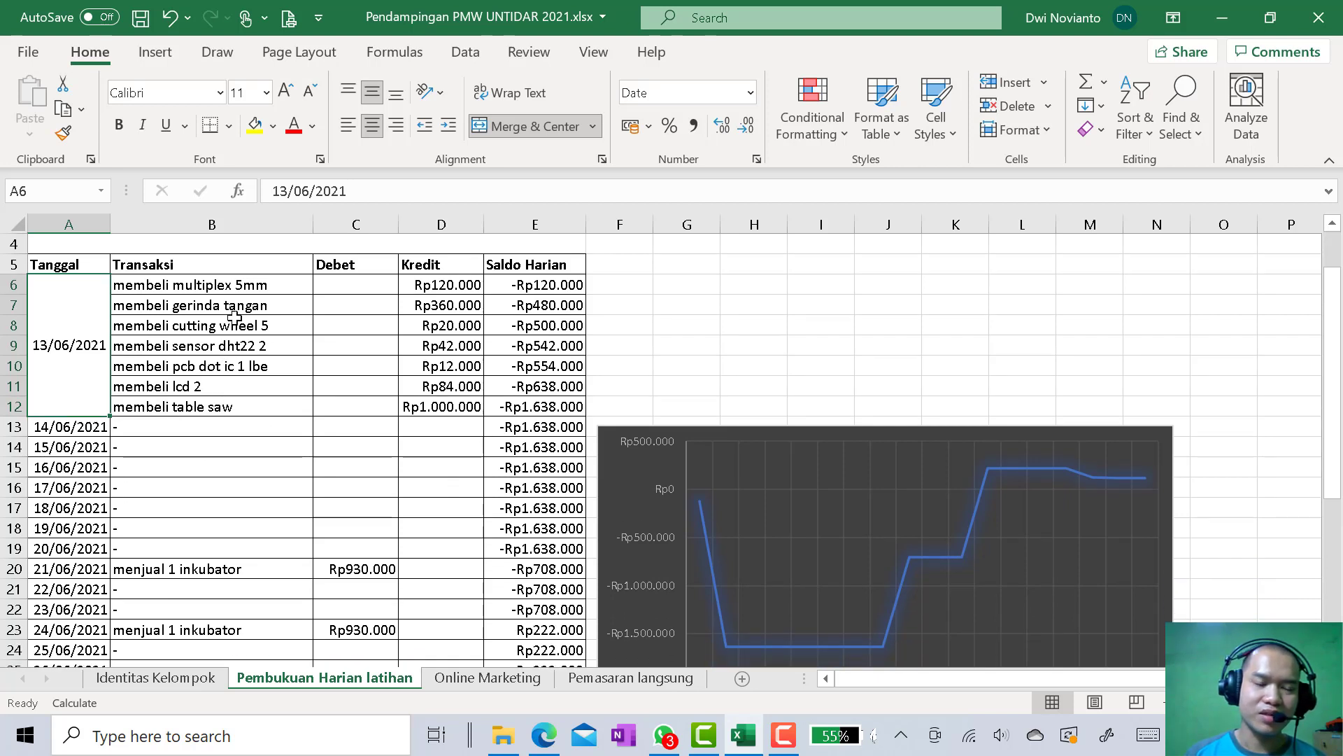
scroll(175, 444, down, 1)
scroll(198, 416, up, 1)
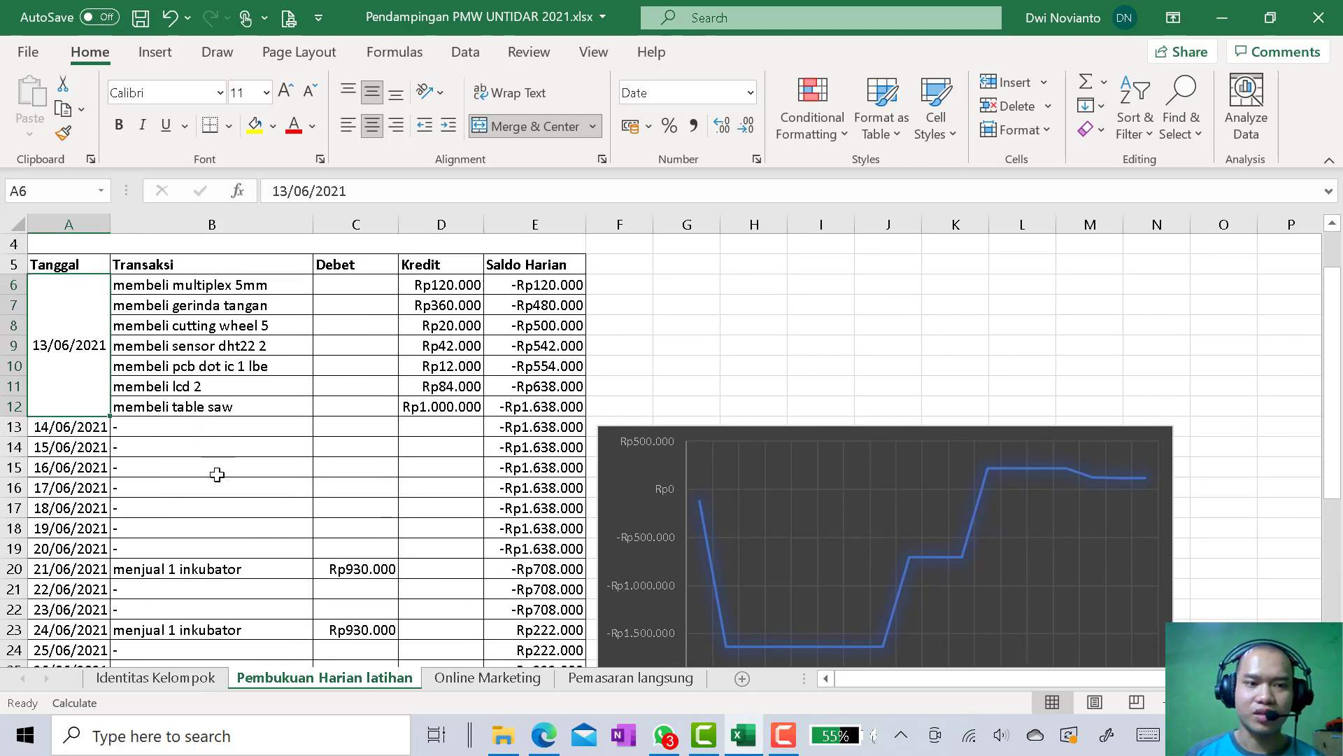
scroll(217, 474, down, 1)
scroll(231, 448, down, 2)
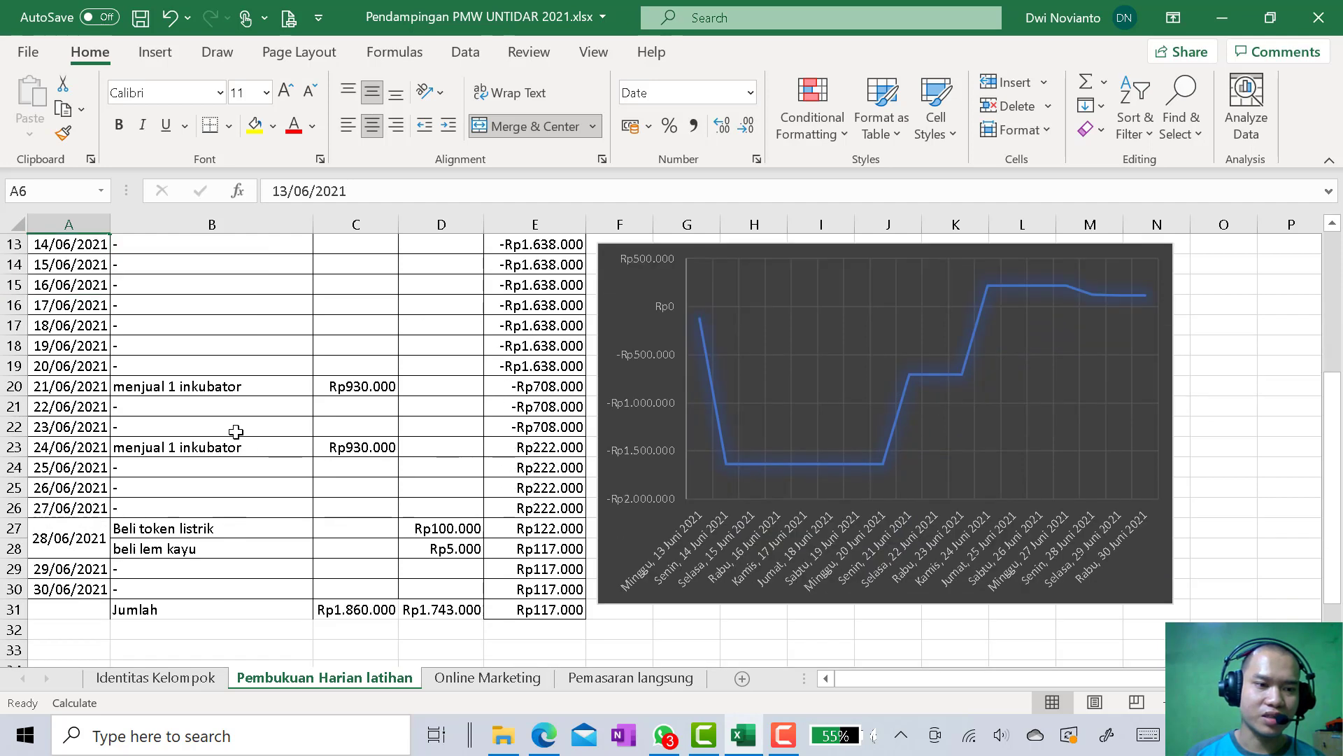
scroll(206, 413, up, 1)
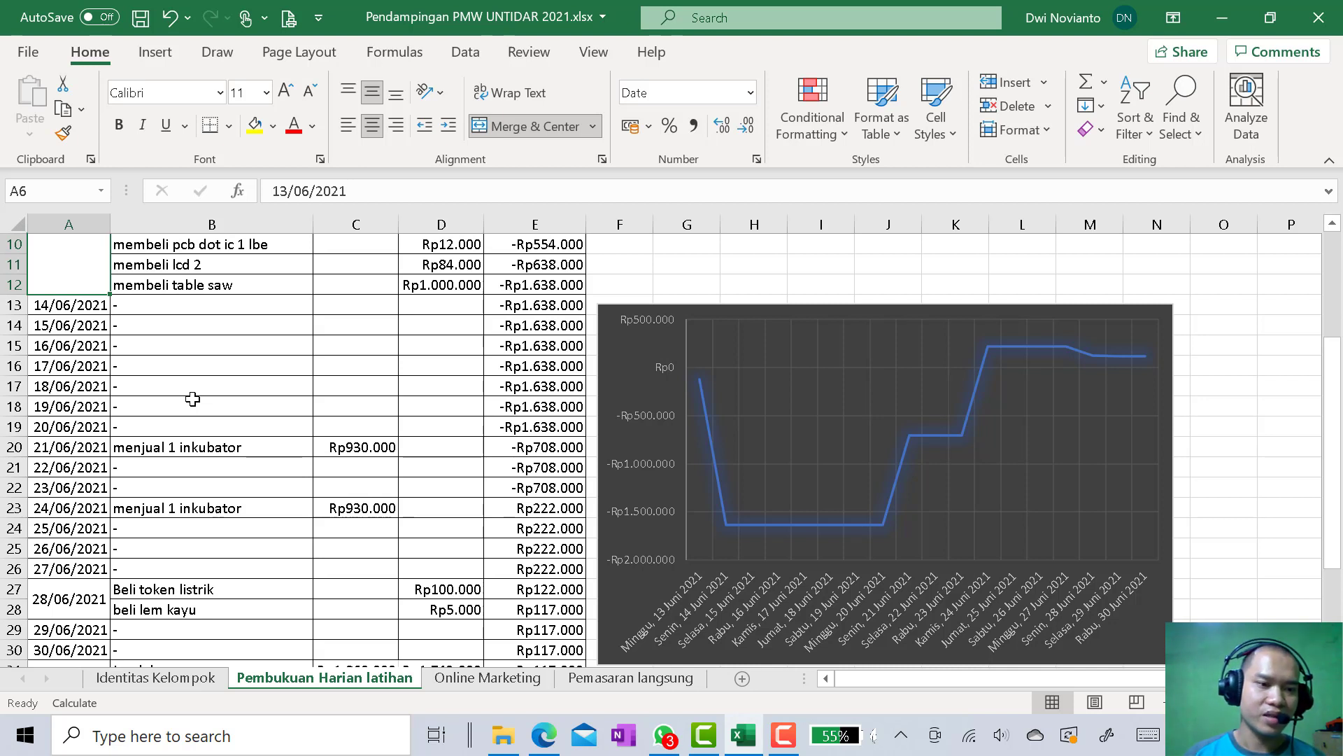
scroll(193, 399, down, 1)
scroll(189, 413, up, 1)
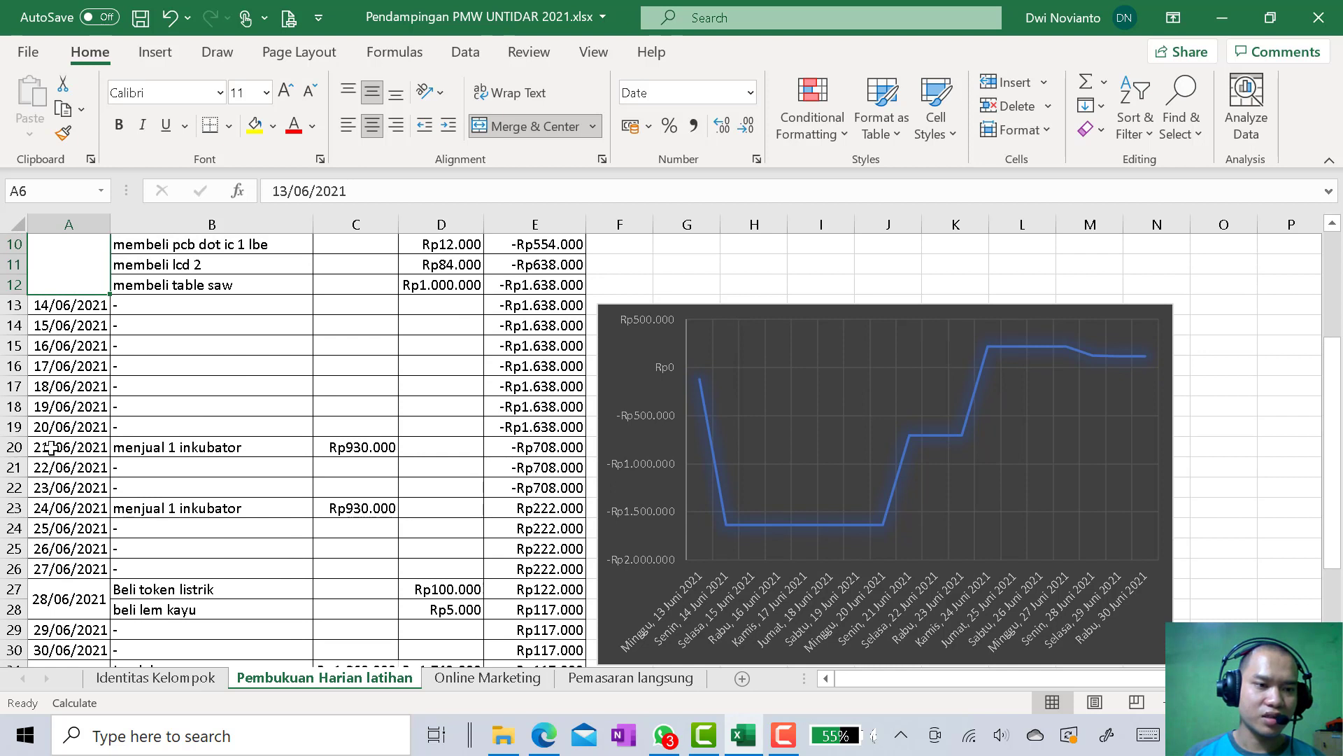
Examine the 21/06/2021 menjual 1 inkubator transaction alongside the Saldo Harian line in the chart's plot area
click(184, 455)
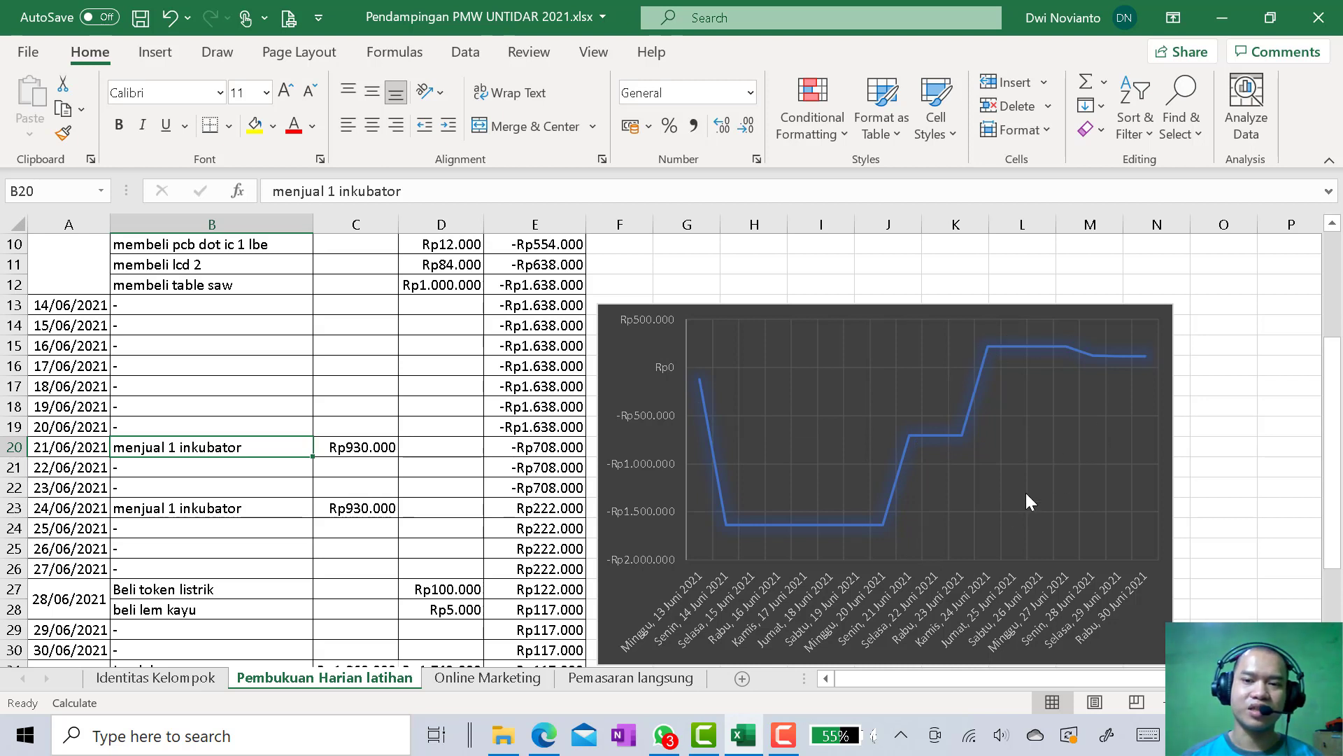
click(1116, 329)
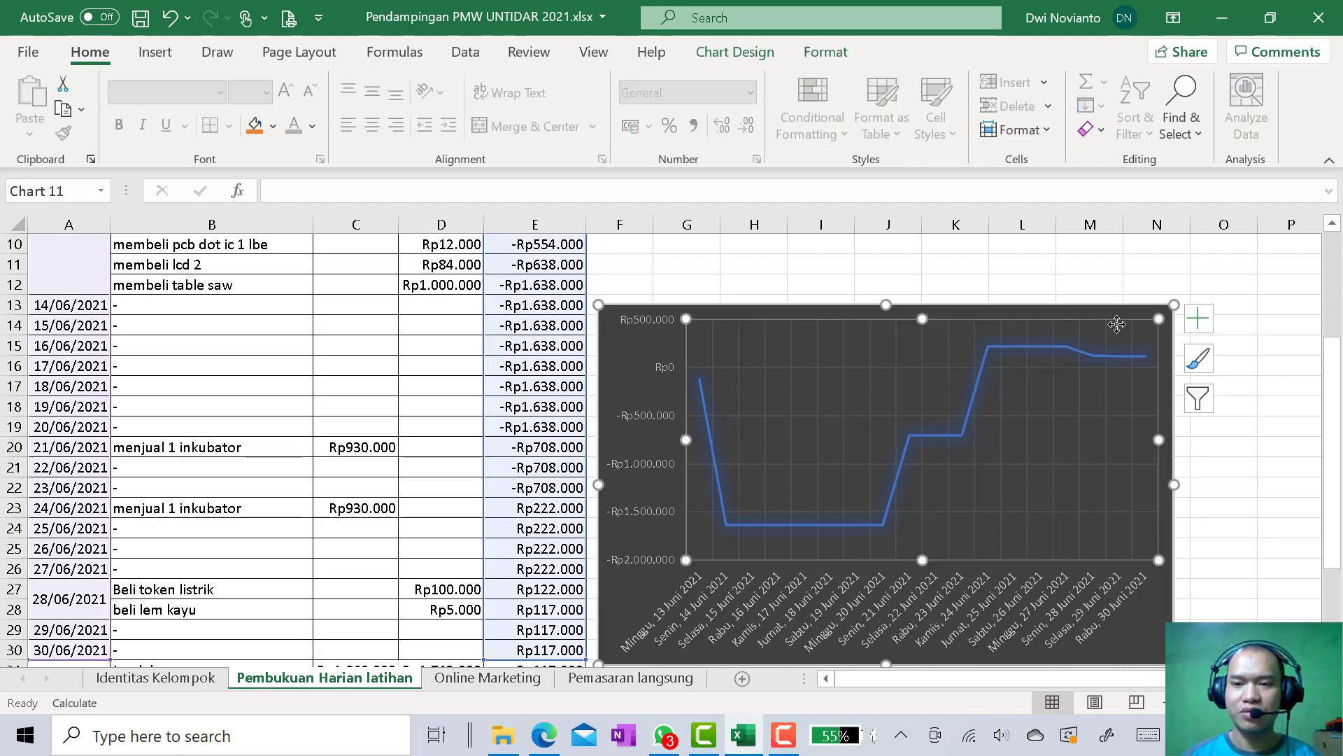
click(1224, 284)
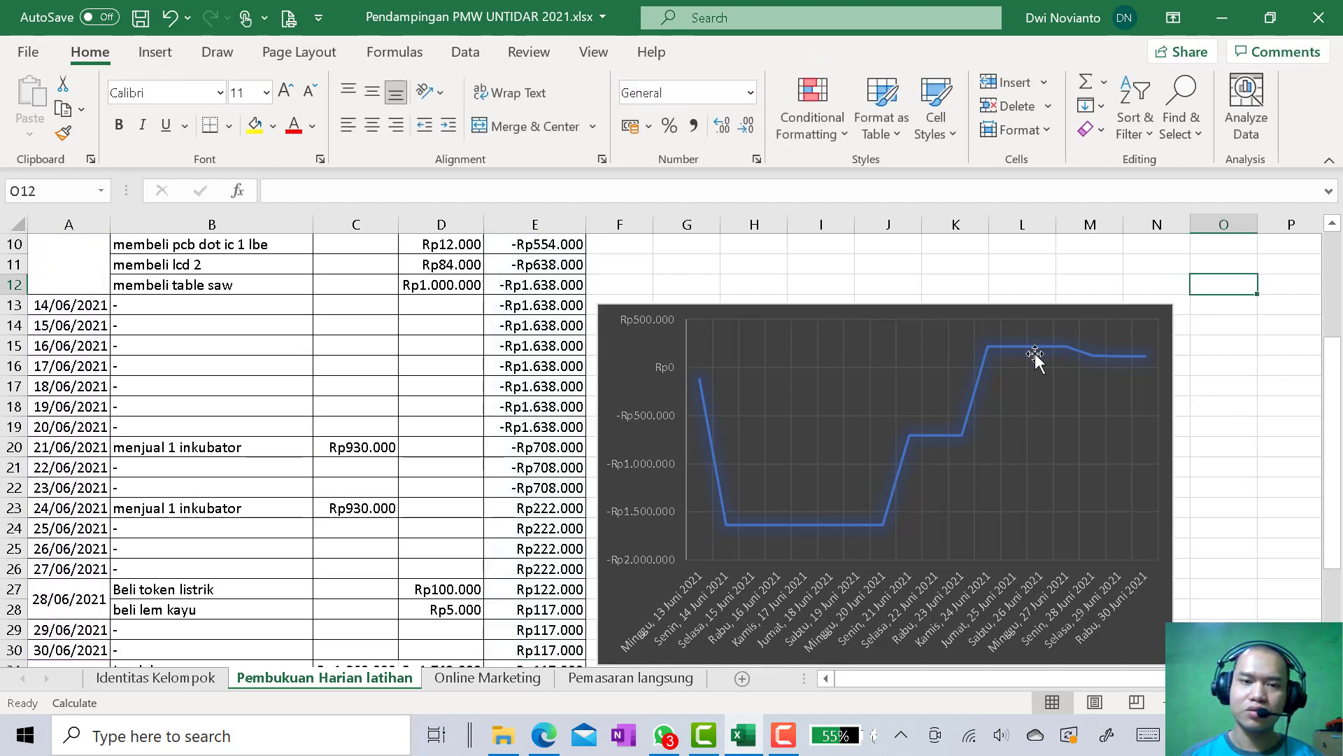
scroll(511, 399, up, 3)
scroll(748, 434, down, 3)
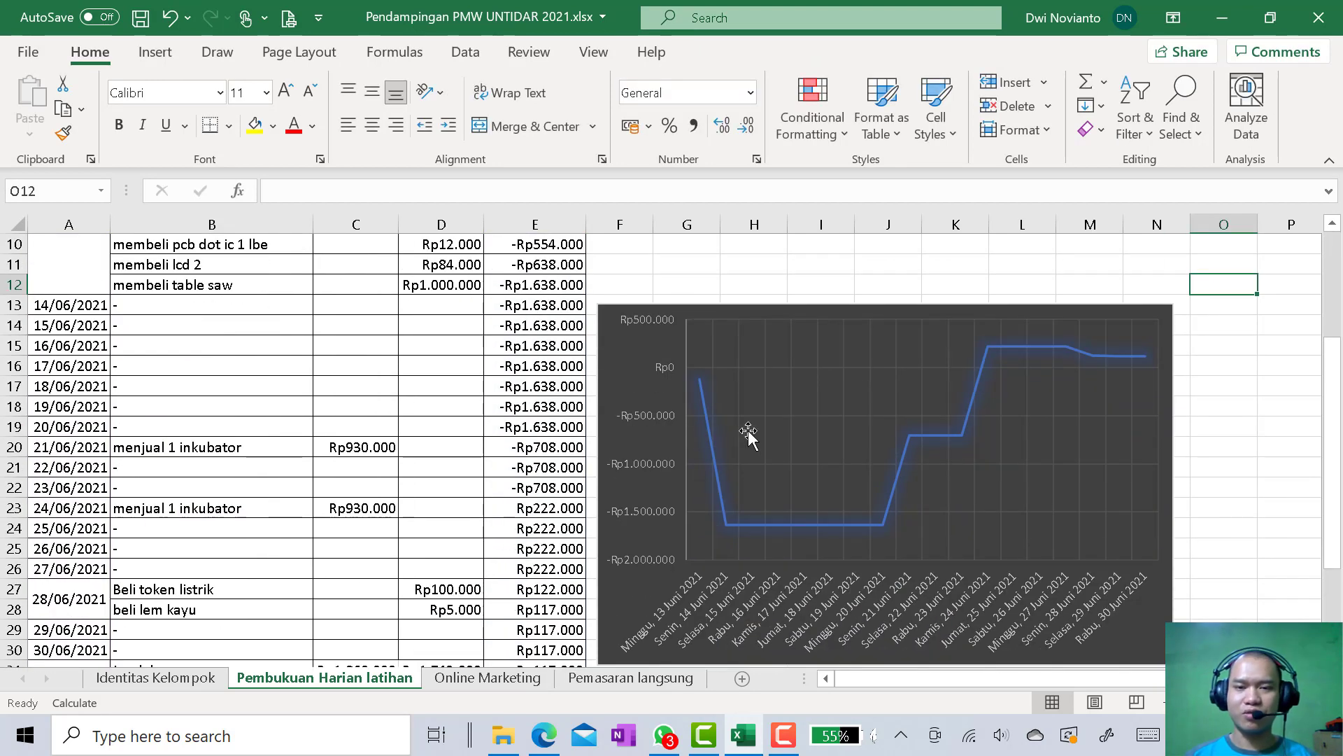
scroll(734, 482, up, 1)
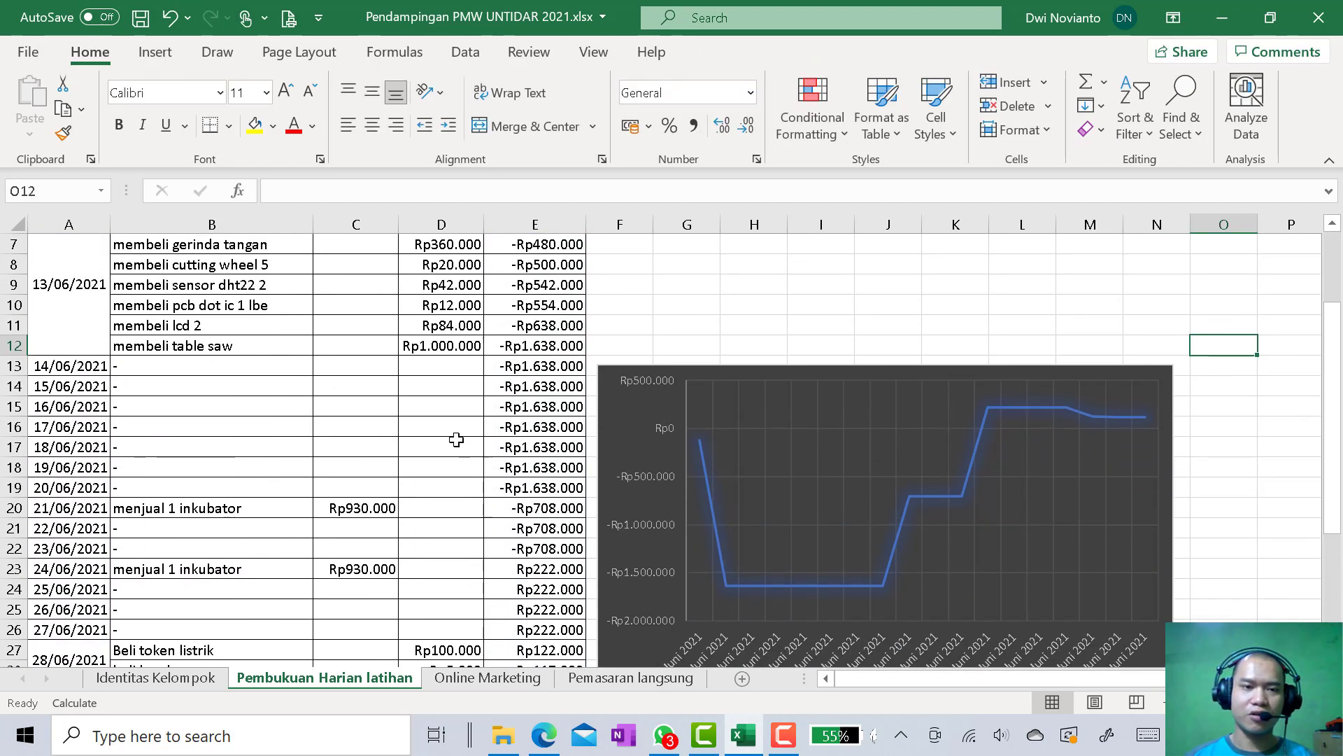
scroll(719, 455, down, 1)
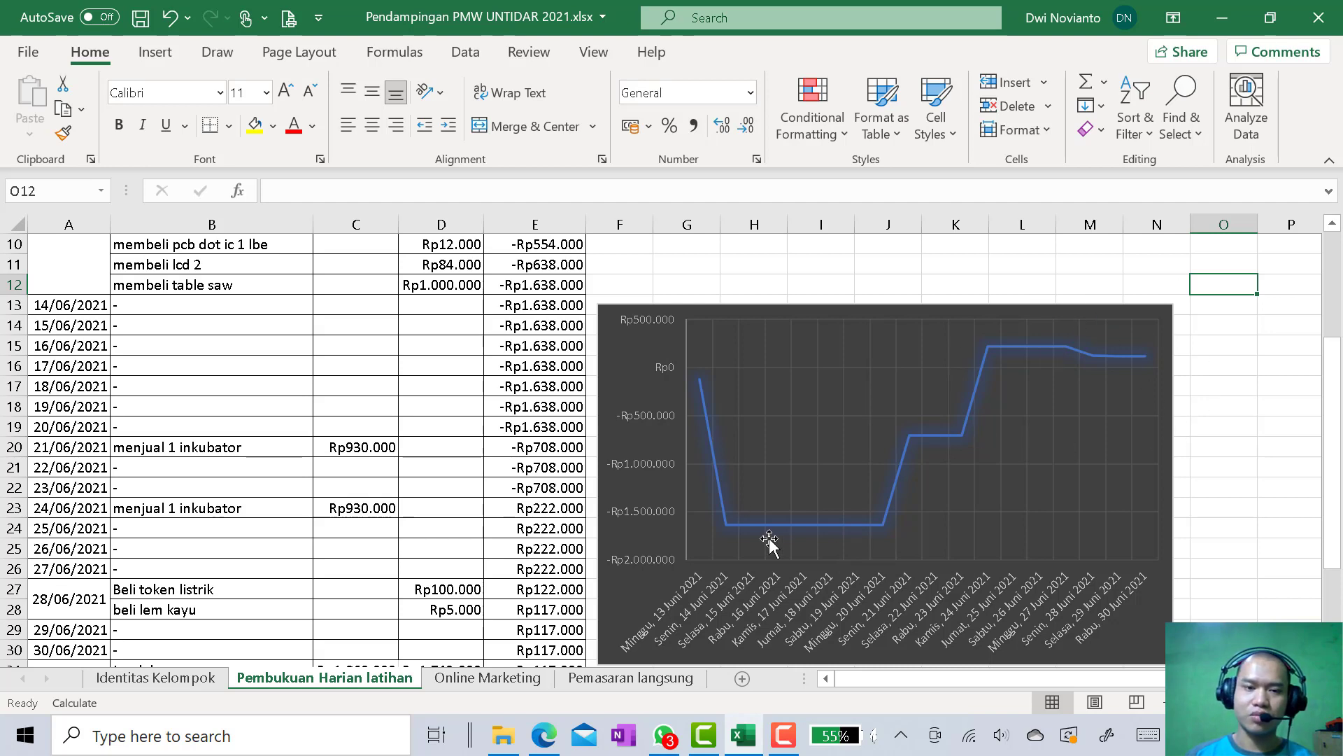
Review the whole bookkeeping sheet and its chart, from the Pembukuan Harian heading down to the Jumlah row and note
scroll(1229, 522, down, 2)
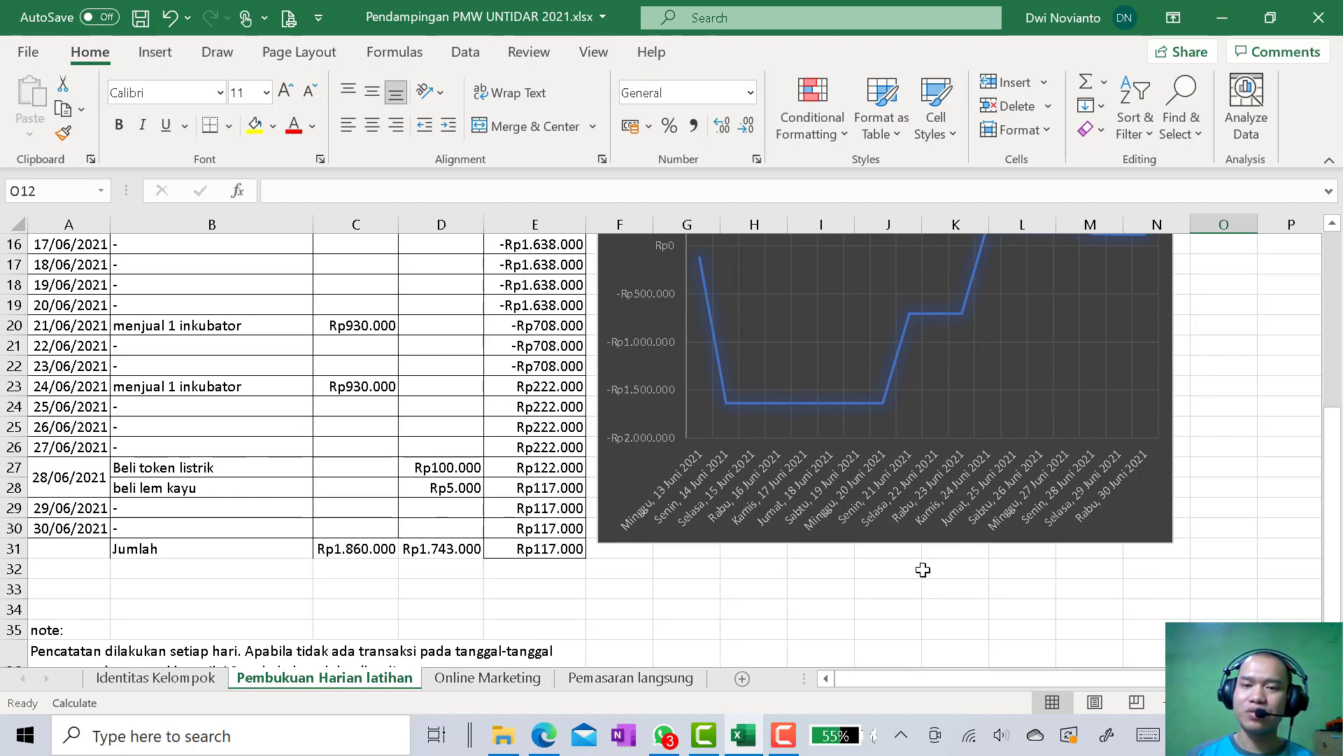
scroll(923, 569, up, 2)
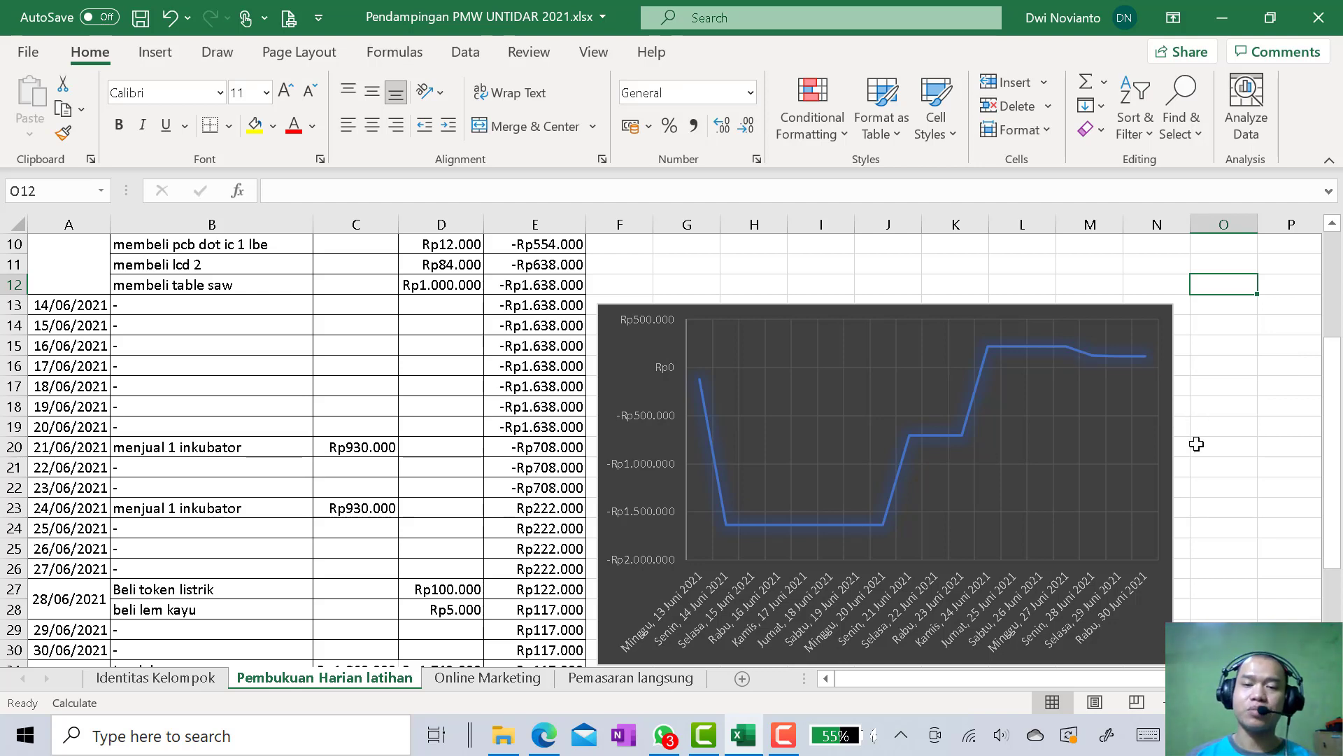
scroll(1197, 444, down, 1)
scroll(1197, 444, up, 4)
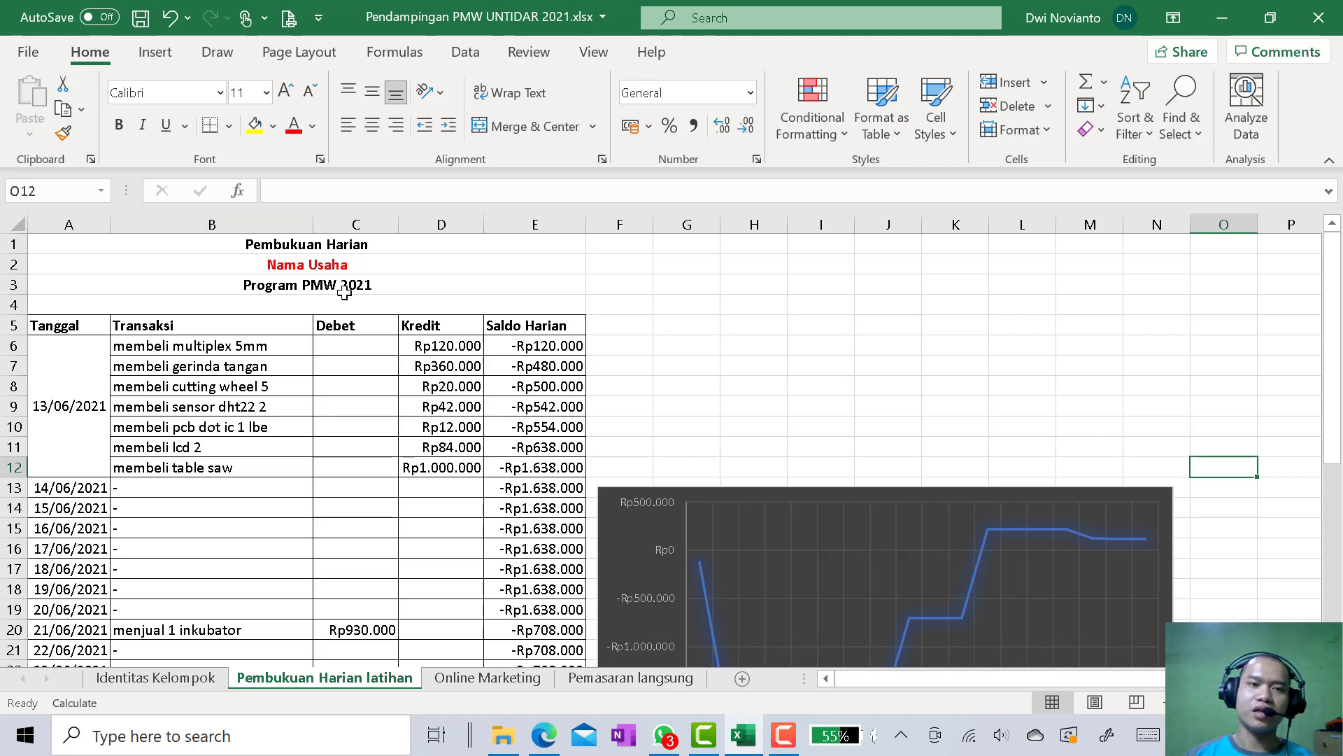
scroll(765, 449, down, 3)
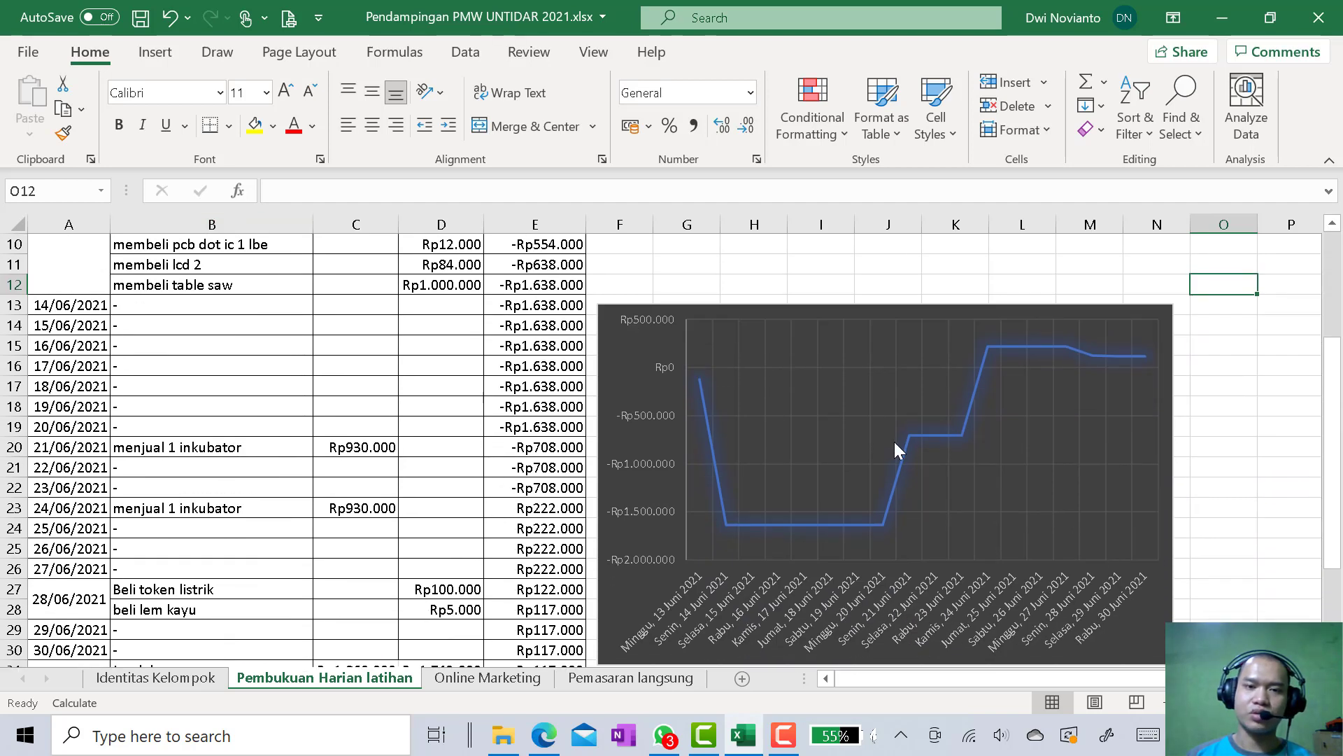
scroll(1123, 451, up, 2)
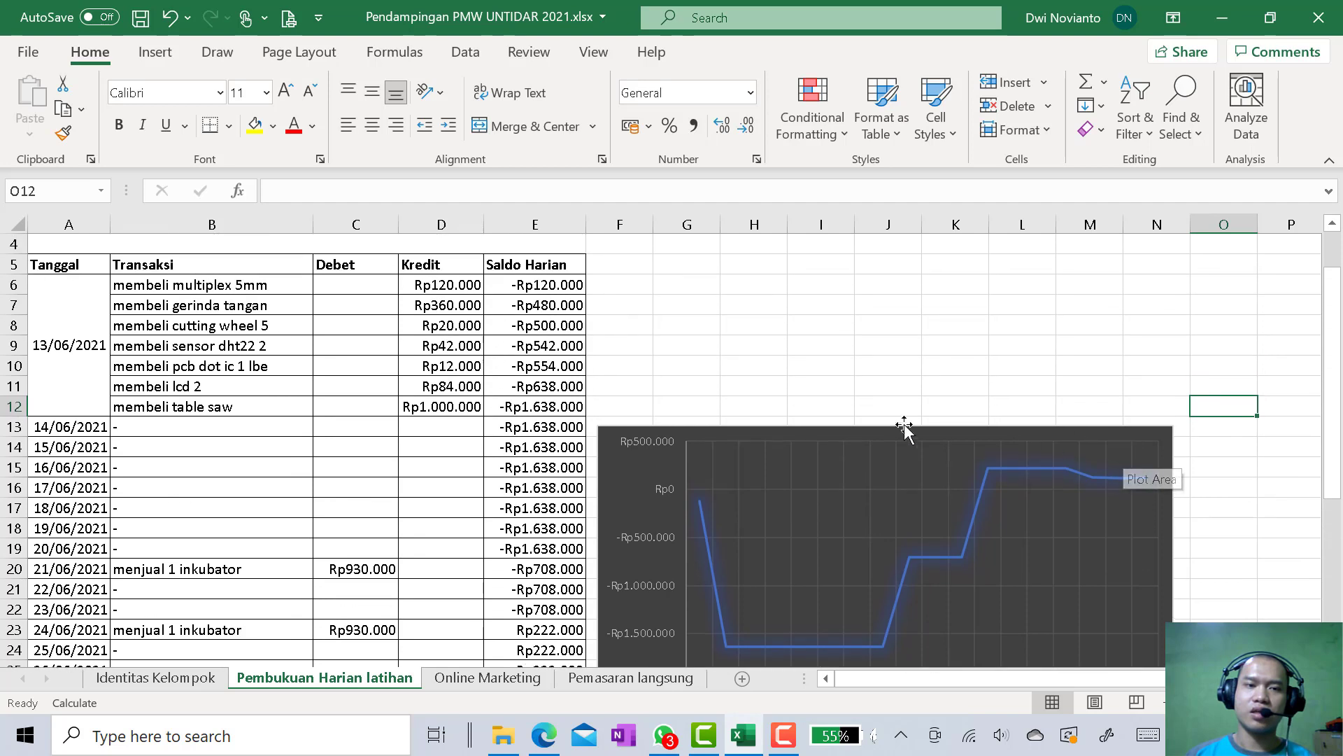
scroll(464, 475, down, 1)
scroll(464, 476, down, 3)
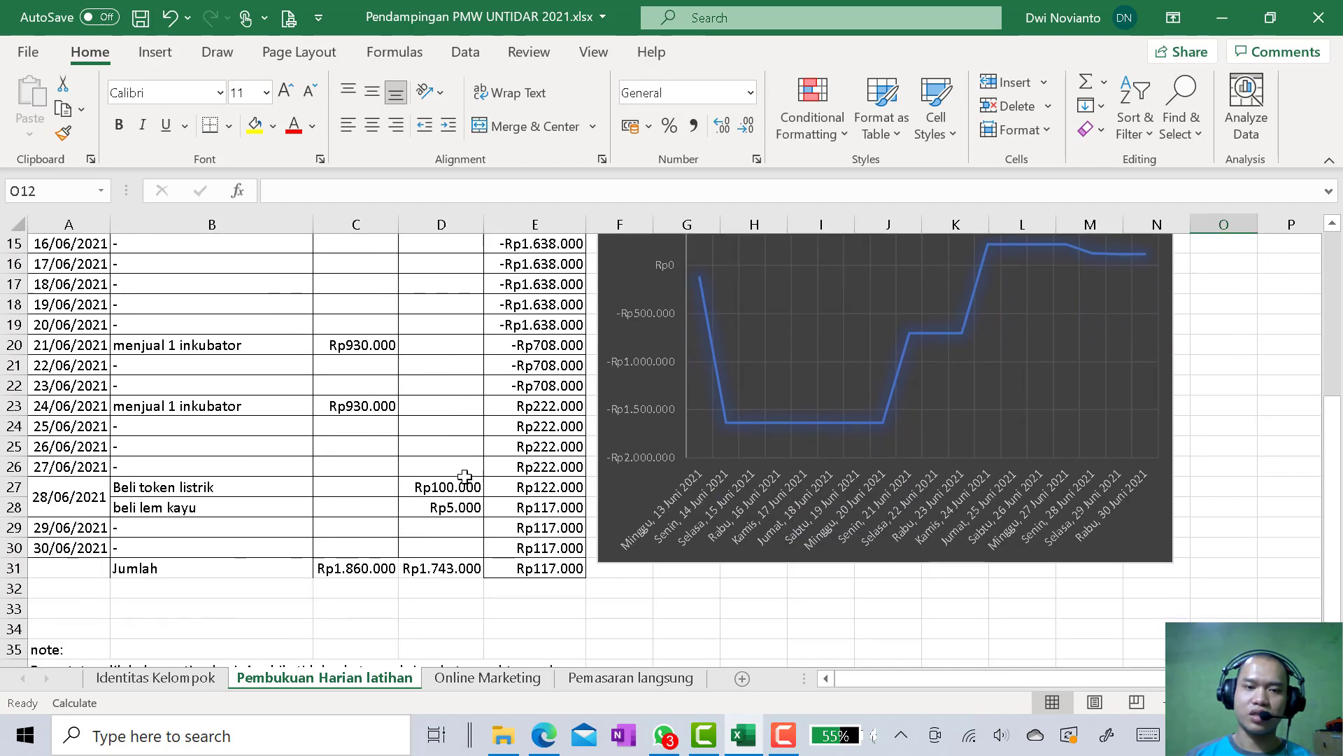
scroll(464, 476, up, 2)
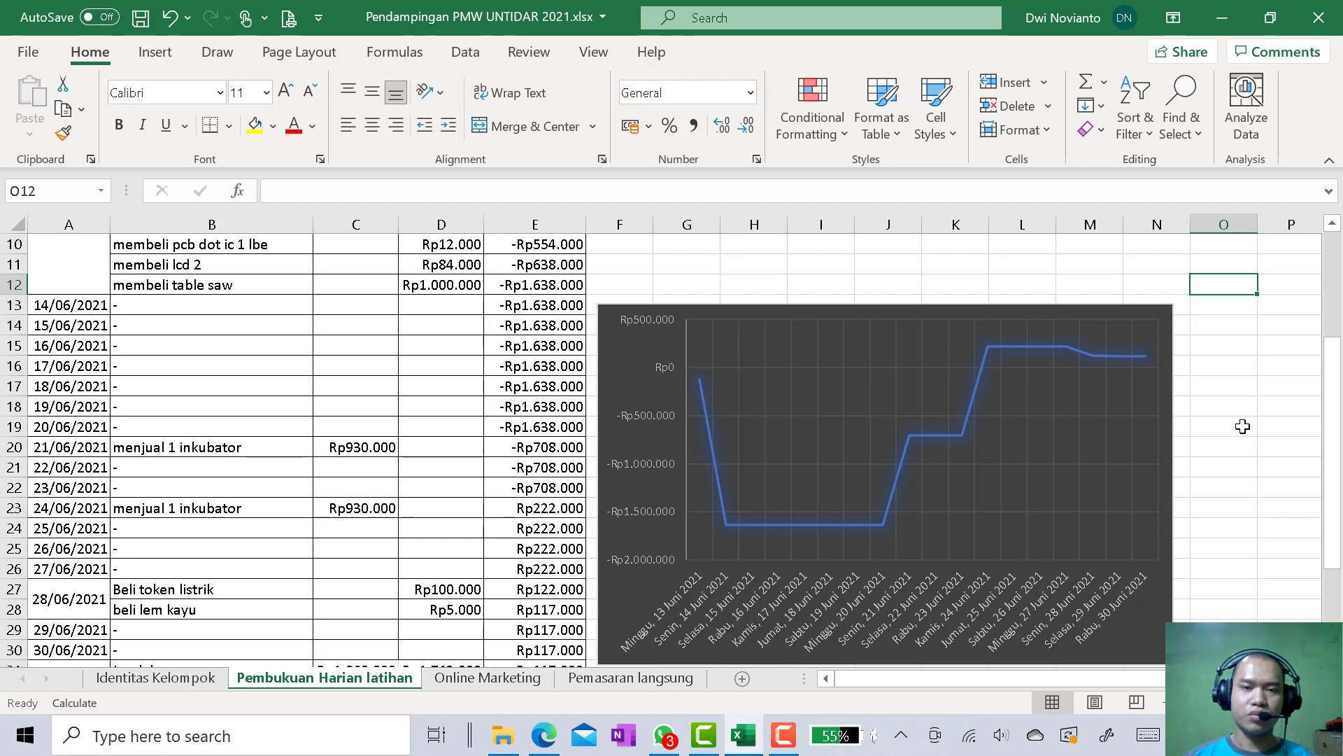
scroll(1243, 426, up, 3)
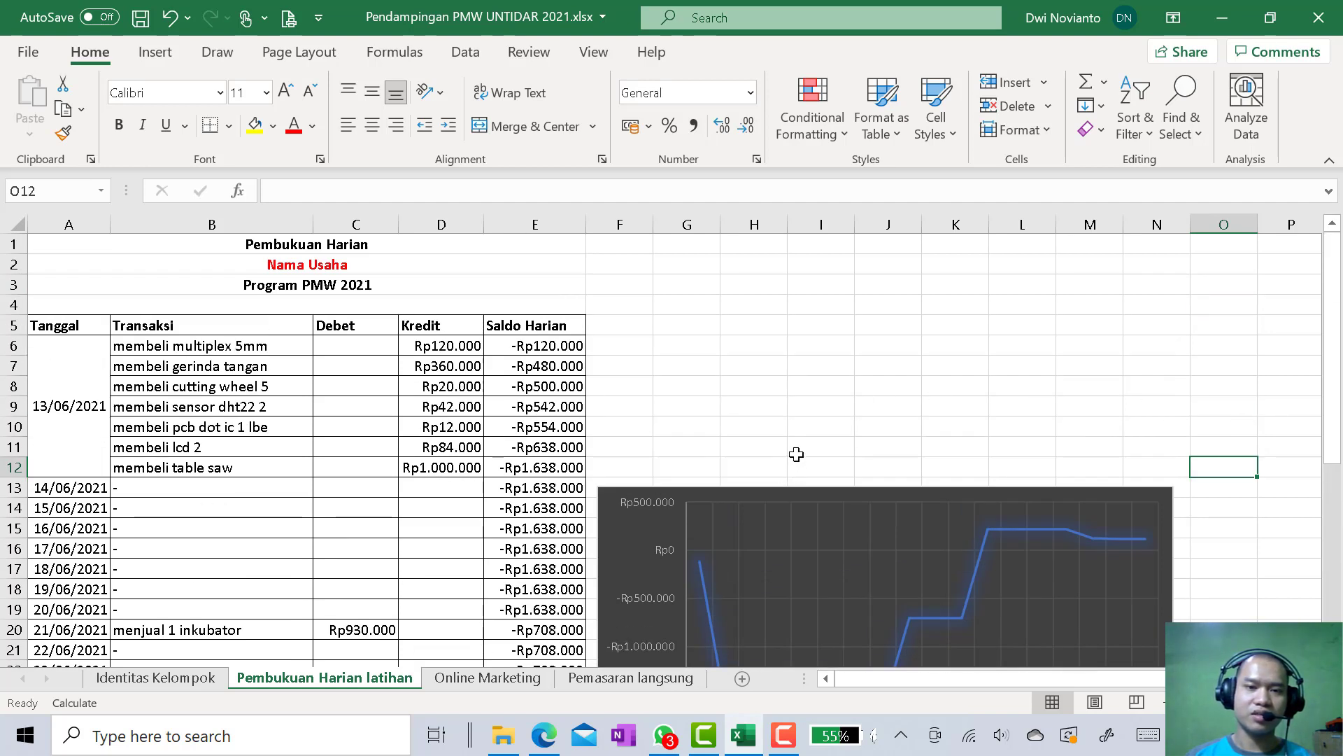